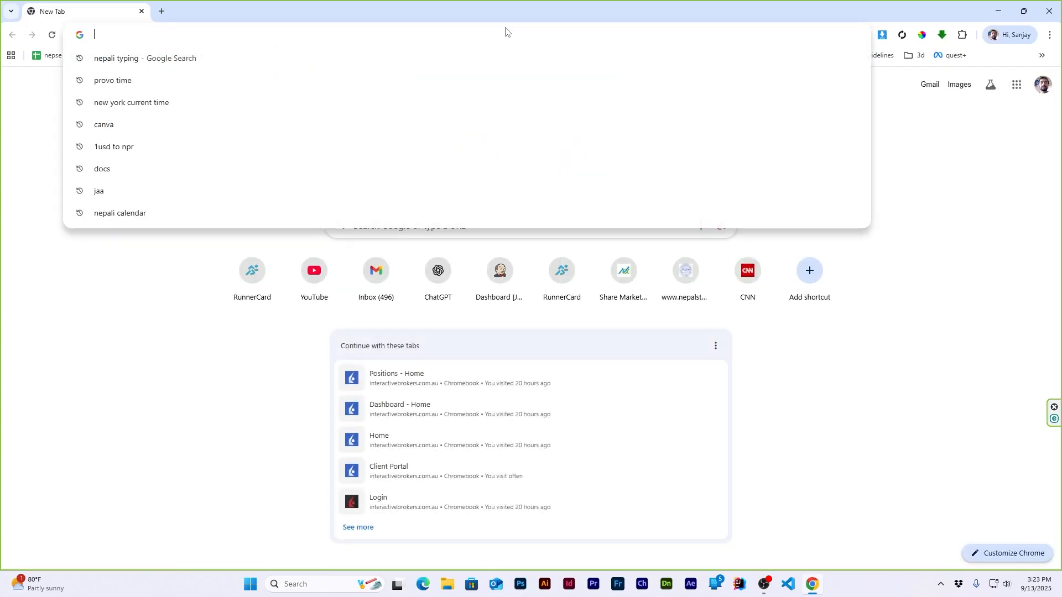
# Open Google Gemini in the browser and shrink its window to uncover the products folder on the desktop.
pyautogui.write('gem')
pyautogui.press('Return')
pyautogui.moveTo(504, 27); pyautogui.dragTo(558, 150)
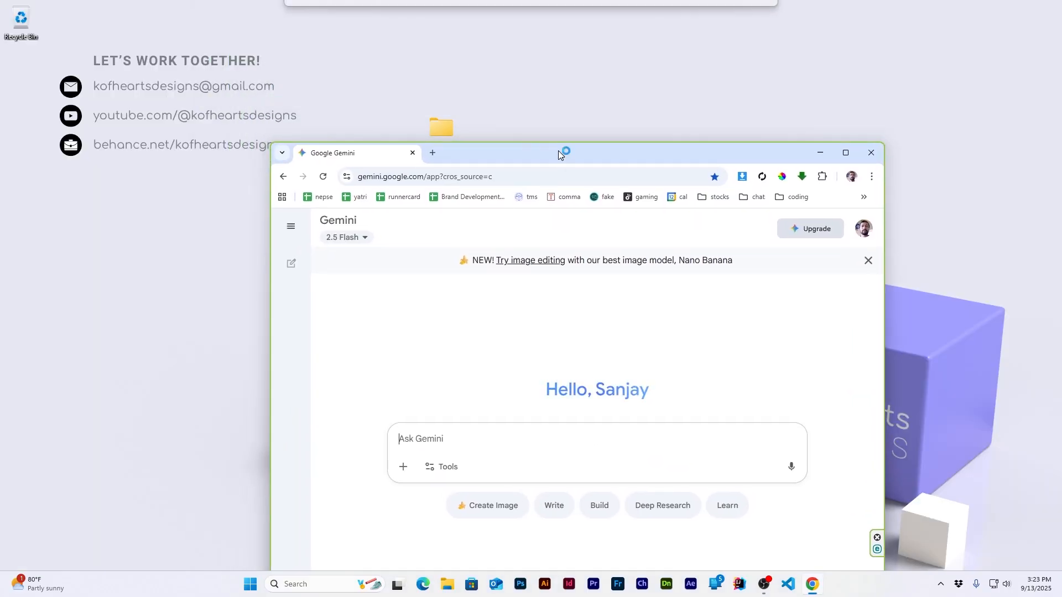
# Open the bike folder inside products alongside Gemini and attach 3.png to the prompt.
pyautogui.doubleClick(438, 125)
pyautogui.doubleClick(115, 95)
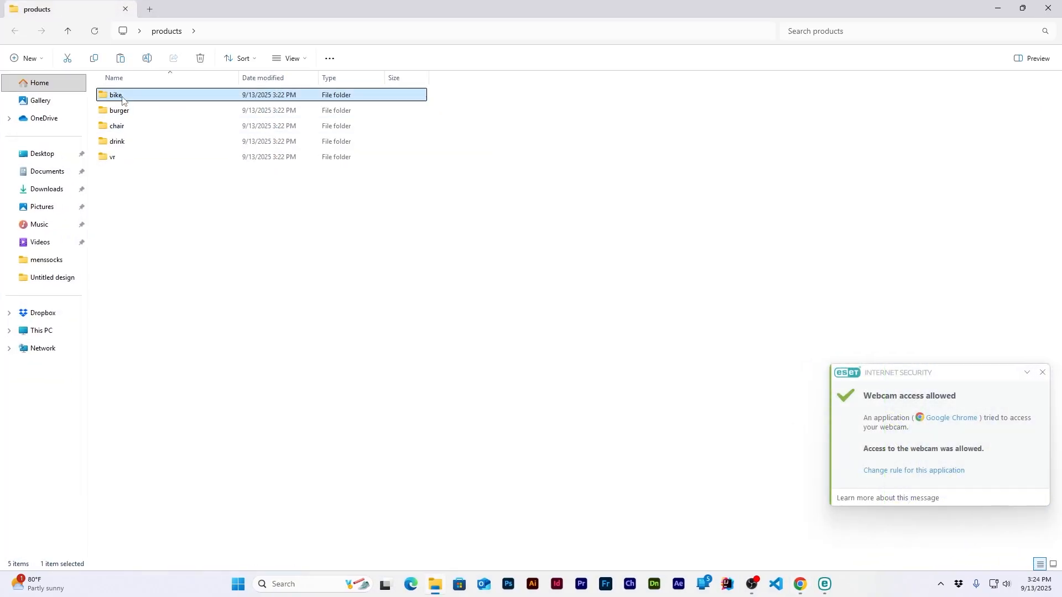
pyautogui.moveTo(319, 6); pyautogui.dragTo(672, 232)
pyautogui.moveTo(574, 151); pyautogui.dragTo(407, 33)
pyautogui.moveTo(774, 231); pyautogui.dragTo(1010, 176)
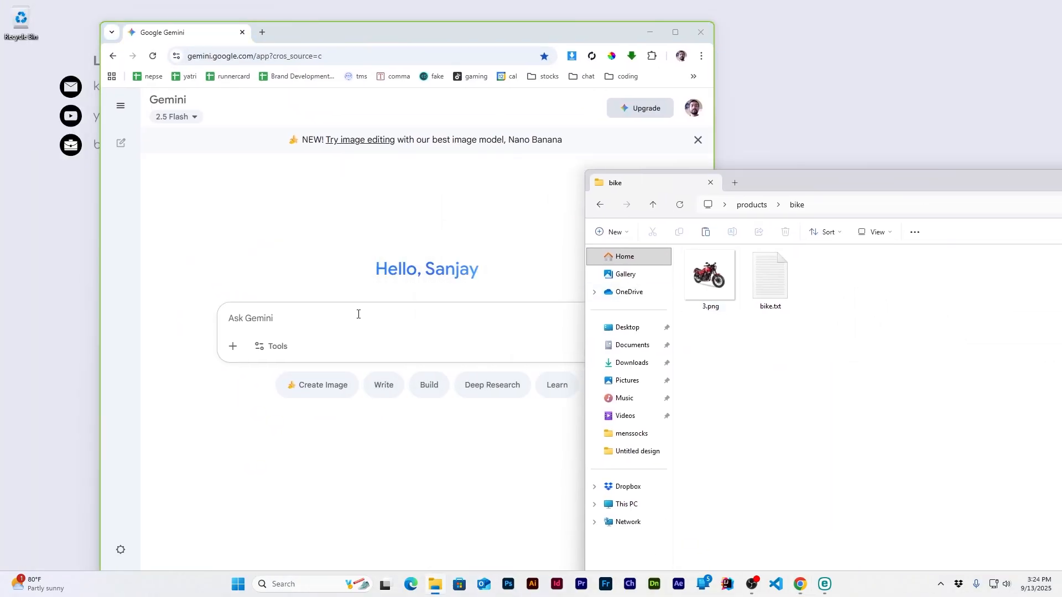
pyautogui.moveTo(710, 276); pyautogui.dragTo(274, 337)
# Copy all the text of bike.txt and set the maximized Gemini chat to image creation.
pyautogui.doubleClick(770, 279)
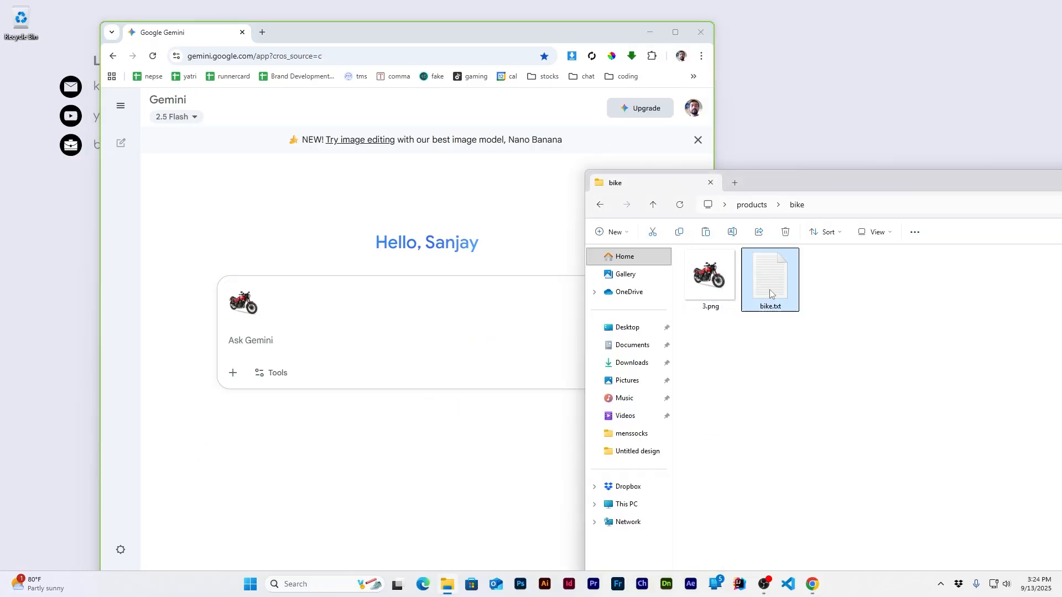
pyautogui.hotkey('ctrl', 'a')
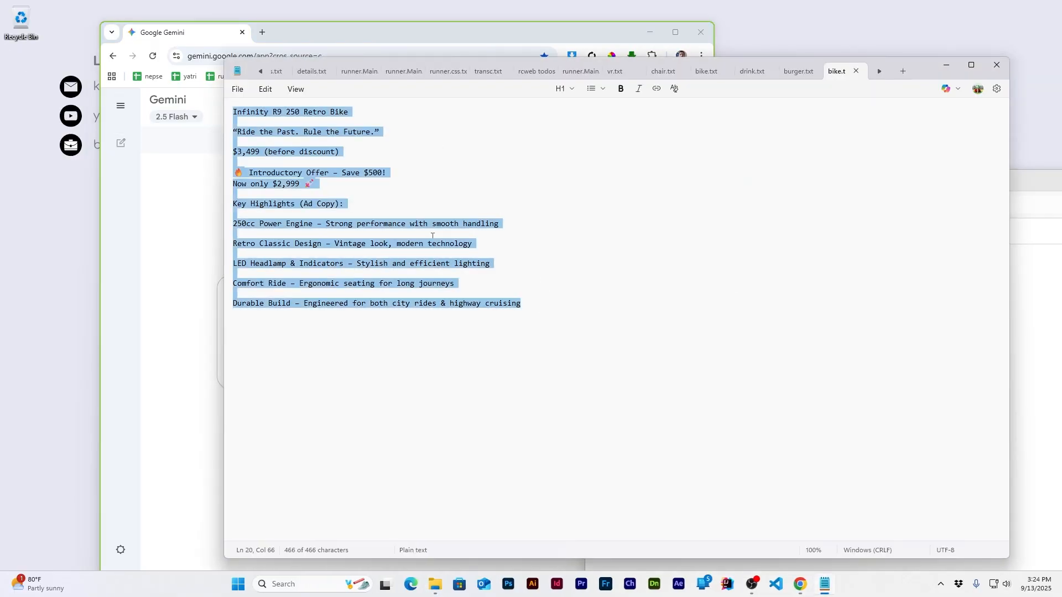
pyautogui.doubleClick(394, 31)
pyautogui.click(397, 359)
pyautogui.click(434, 412)
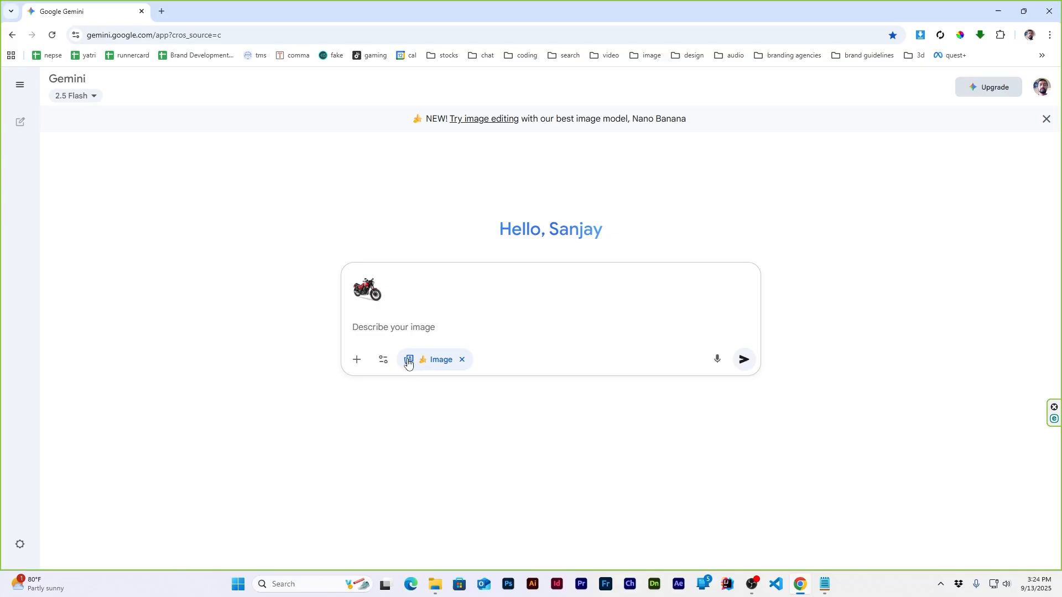
# Send the prompt "please create a creative ad graphics for this bike. here are the details." followed by the copied bike.txt text.
pyautogui.click(405, 328)
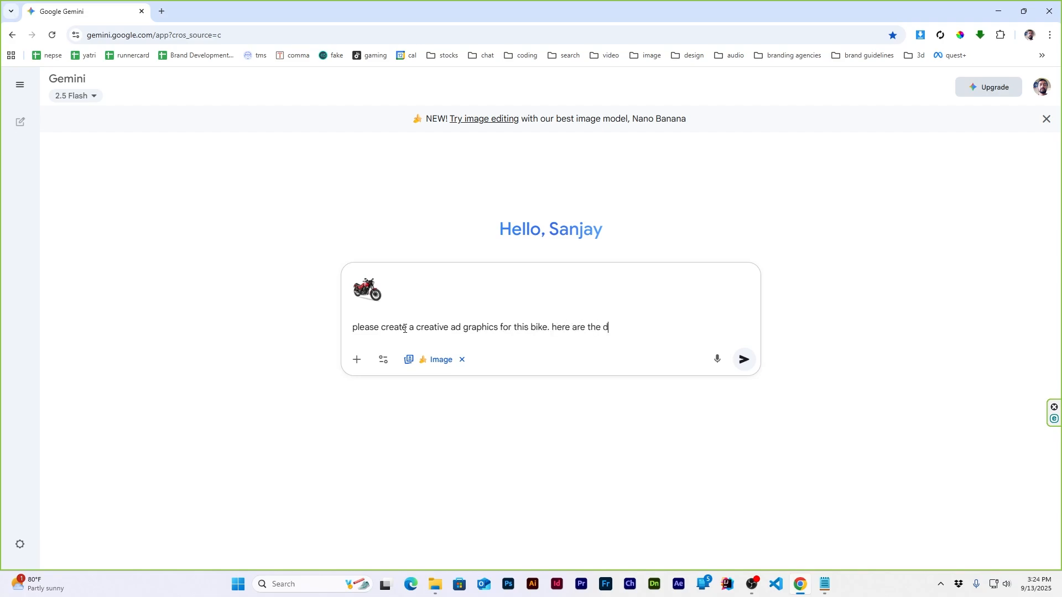
pyautogui.hotkey('ctrl', 'v')
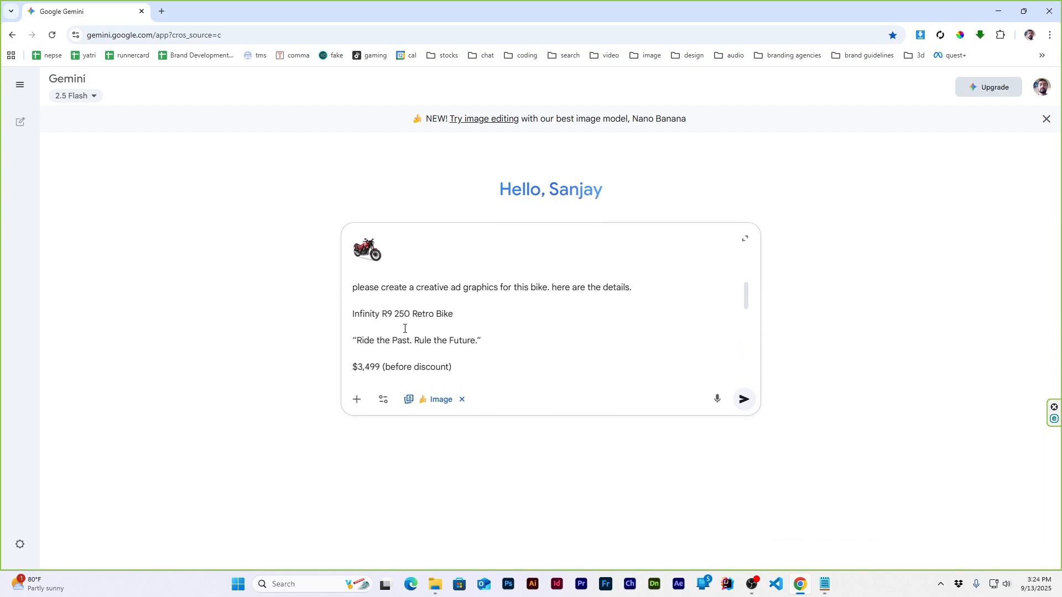
pyautogui.click(746, 400)
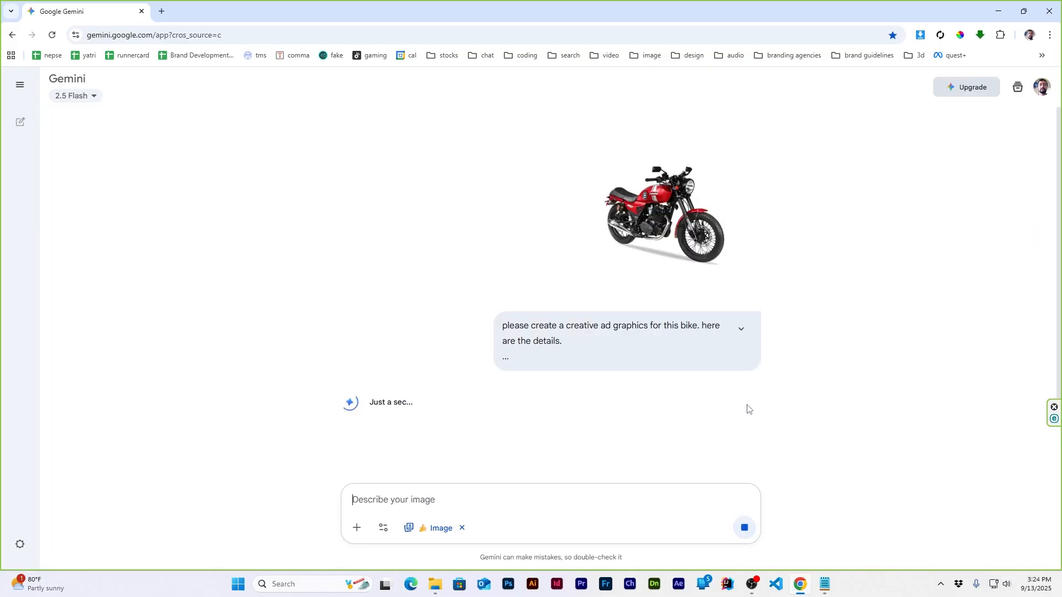
# Bring up the bike folder window and close it.
pyautogui.click(435, 583)
pyautogui.moveTo(895, 172); pyautogui.dragTo(834, 183)
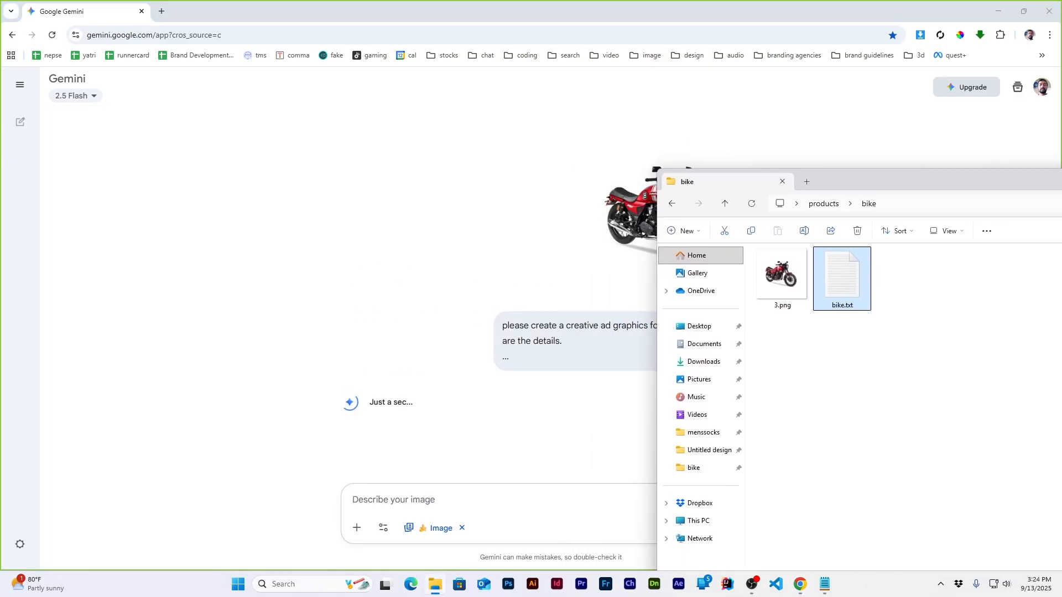
pyautogui.click(781, 181)
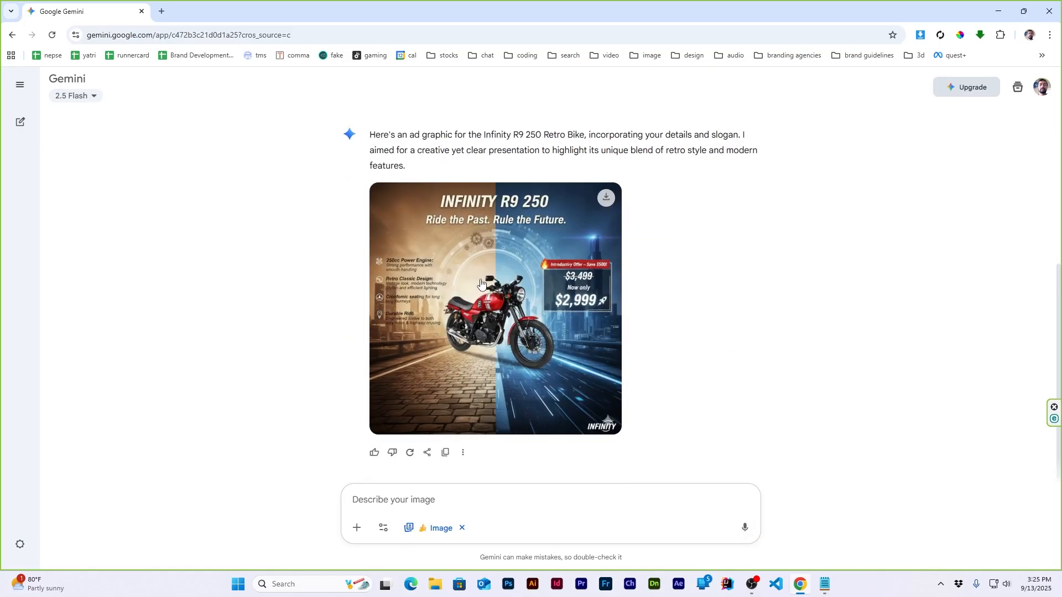
# Open canva.com in a new browser tab.
pyautogui.hotkey('ctrl', 't')
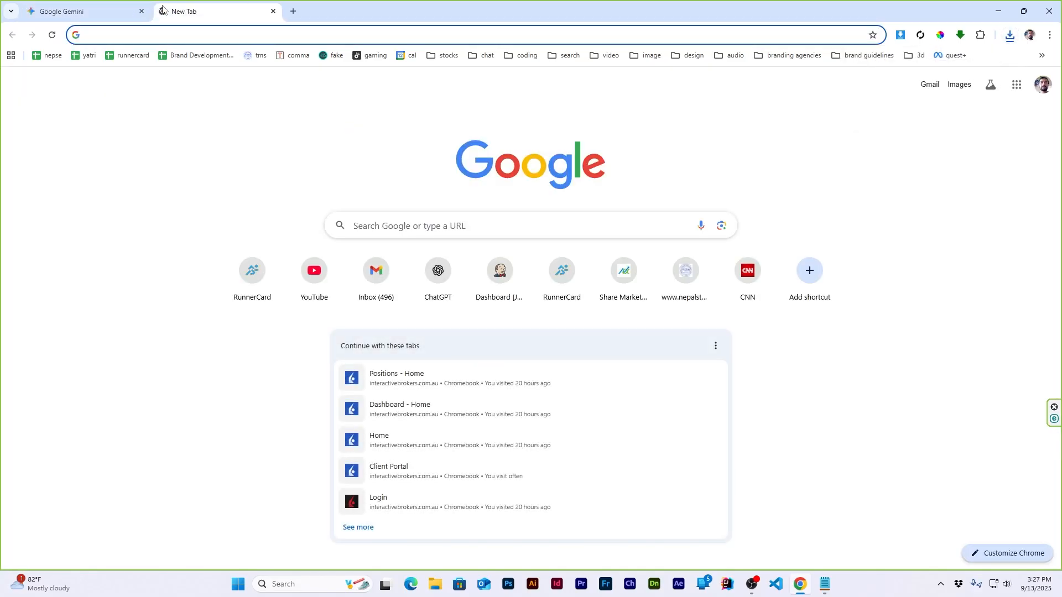
pyautogui.write('canva.com')
pyautogui.press('Return')
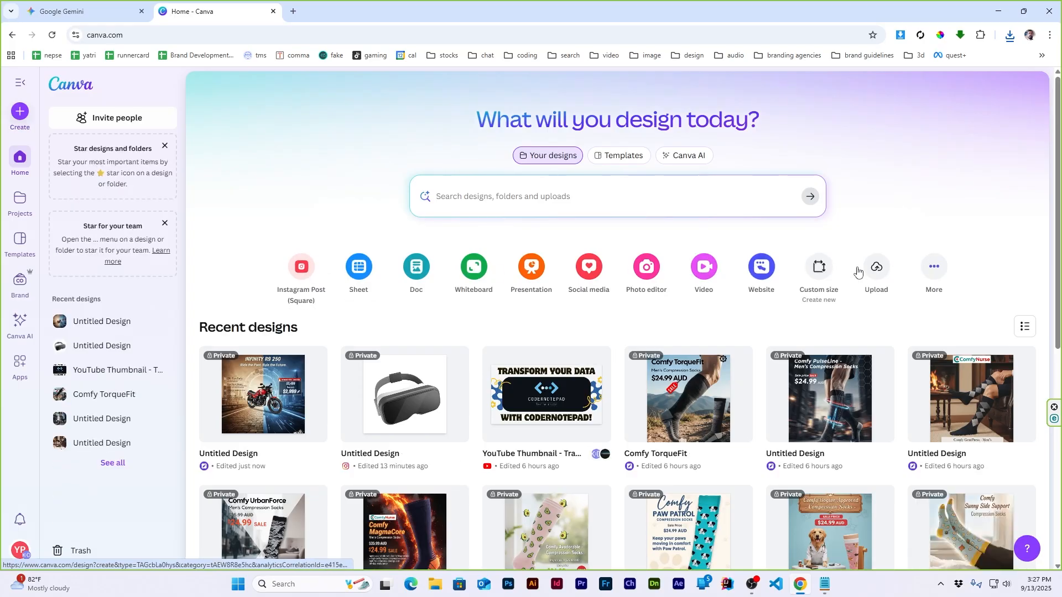
# Upload the Gemini-generated bike ad image to Canva and create a design from it.
pyautogui.click(874, 268)
pyautogui.click(563, 374)
pyautogui.doubleClick(199, 190)
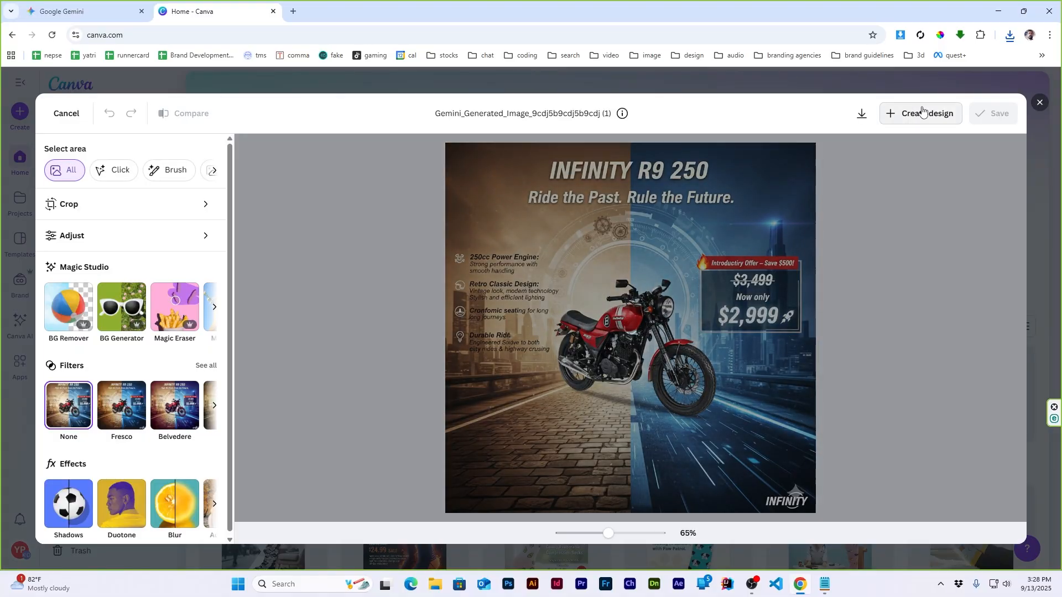
pyautogui.click(919, 113)
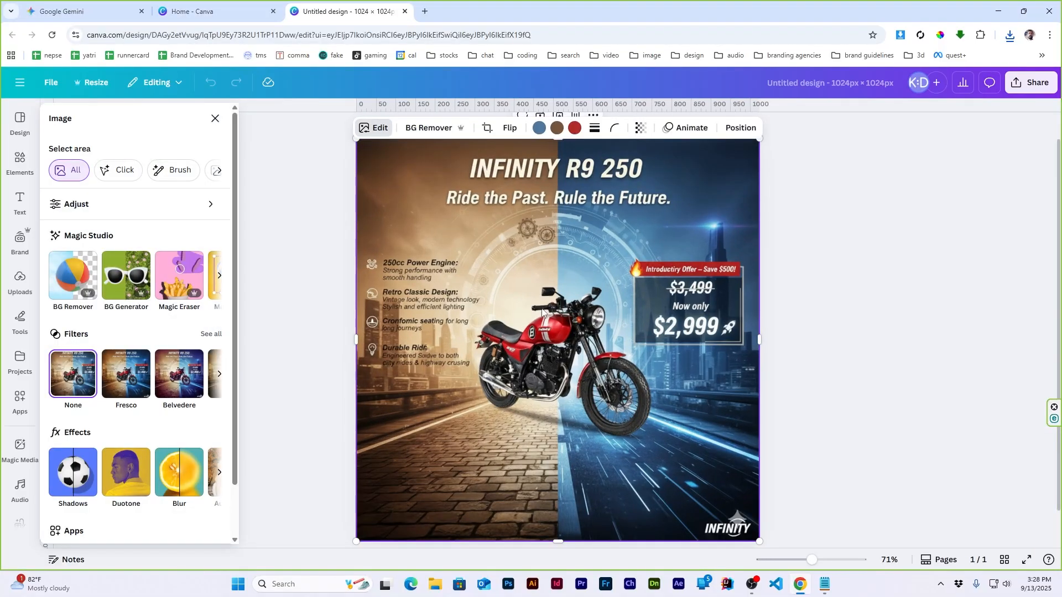
pyautogui.press('Escape')
pyautogui.press('Escape')
pyautogui.scroll(-2, 659, 389)
pyautogui.scroll(2, 659, 389)
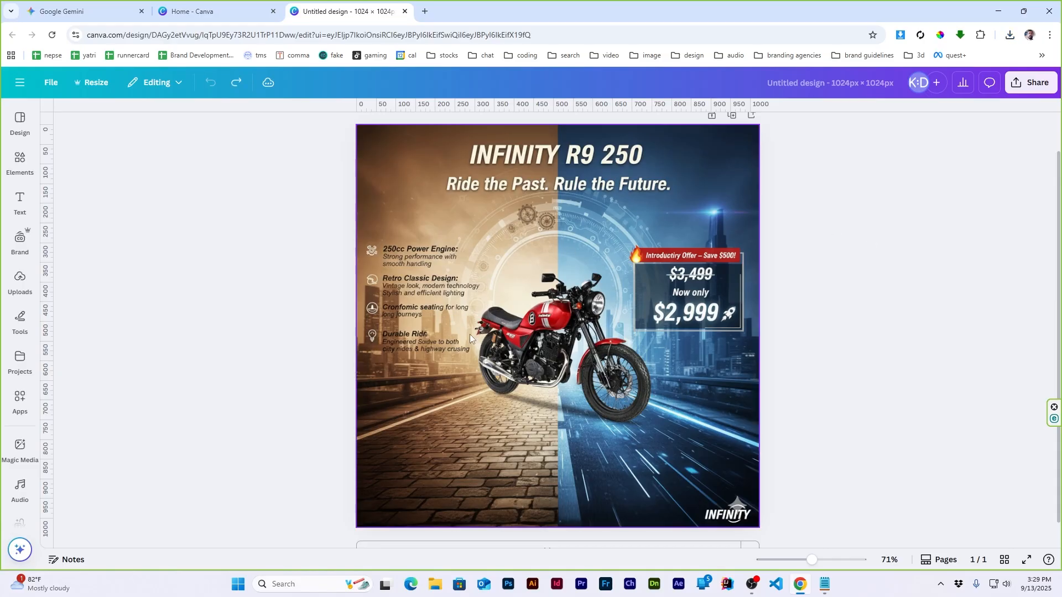
# Erase the "INFINITY R9 250" headline and the "Ride the Past. Rule the Future." tagline from the image with Magic Eraser.
pyautogui.click(548, 410)
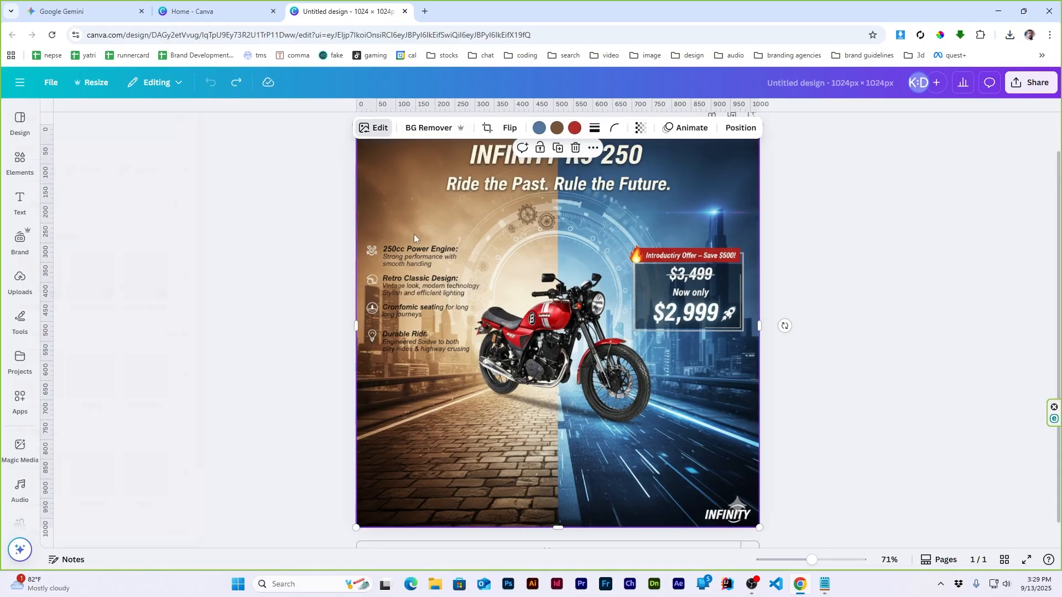
pyautogui.click(219, 275)
pyautogui.click(52, 277)
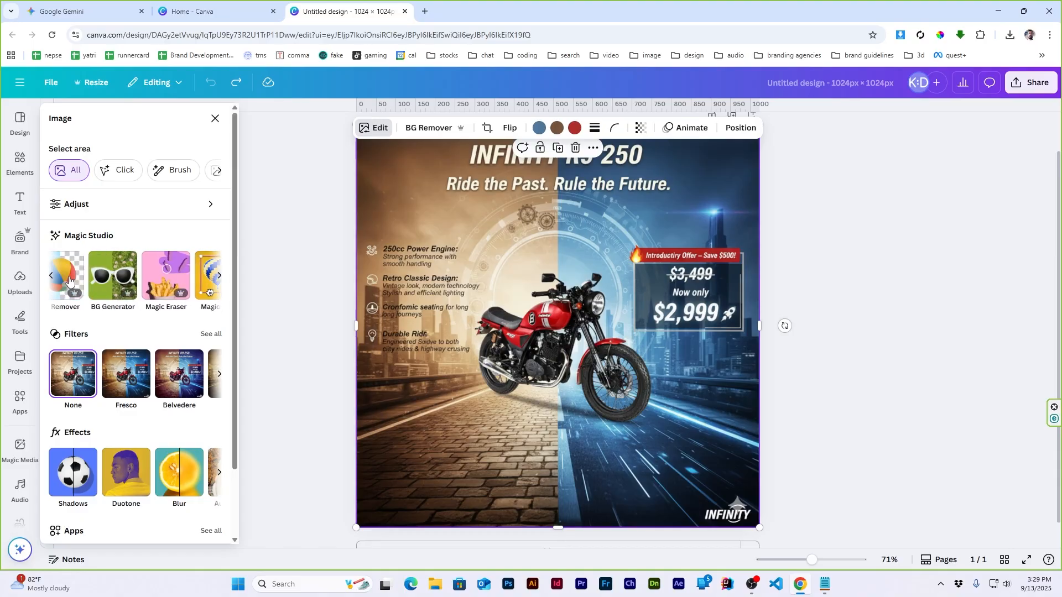
pyautogui.click(176, 275)
pyautogui.moveTo(553, 138); pyautogui.dragTo(730, 139)
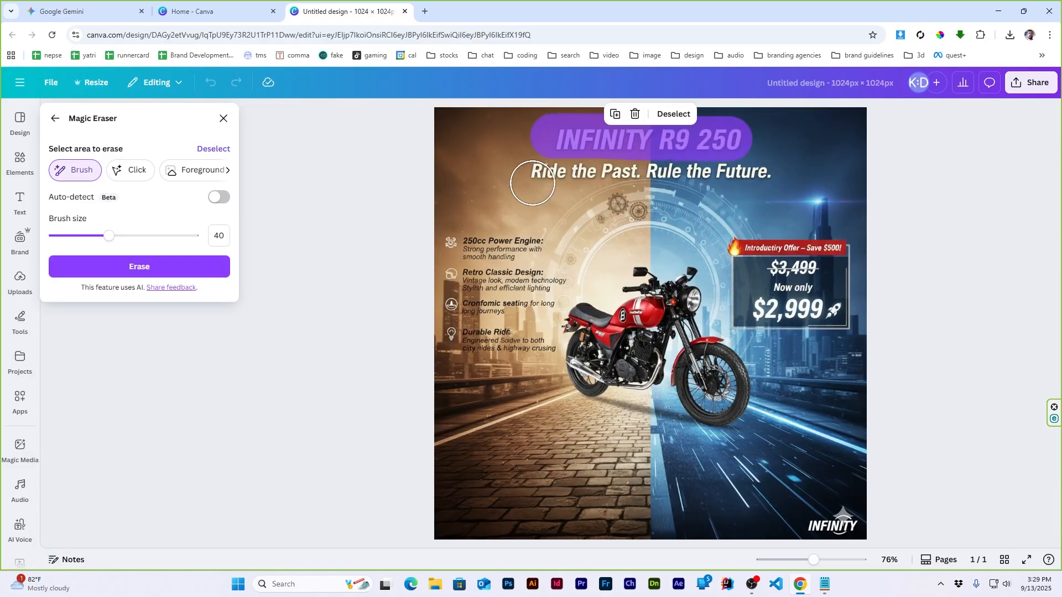
pyautogui.moveTo(532, 183); pyautogui.dragTo(761, 169)
pyautogui.click(138, 267)
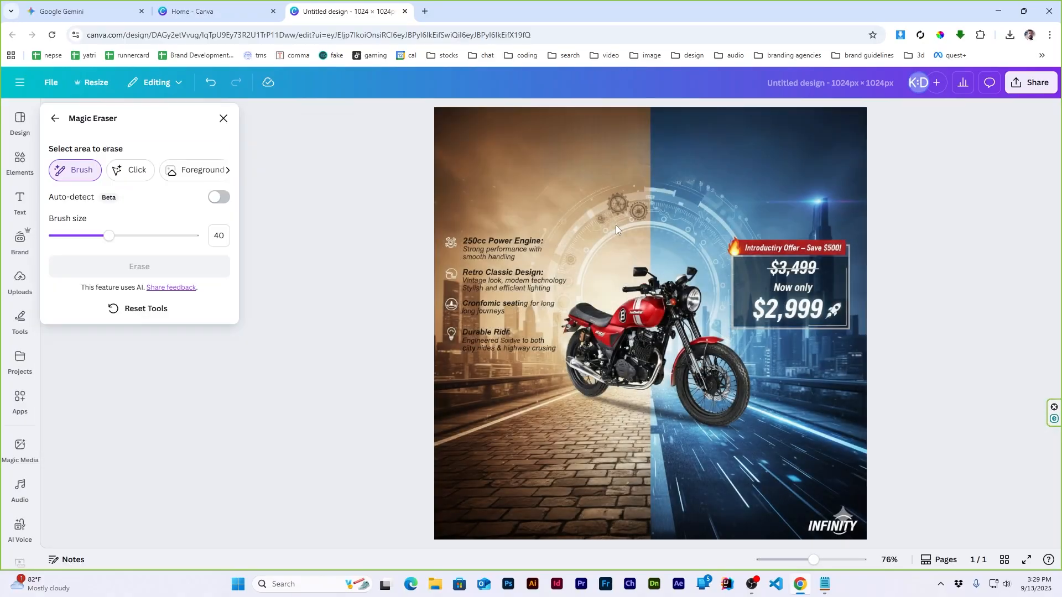
pyautogui.click(55, 118)
pyautogui.click(214, 118)
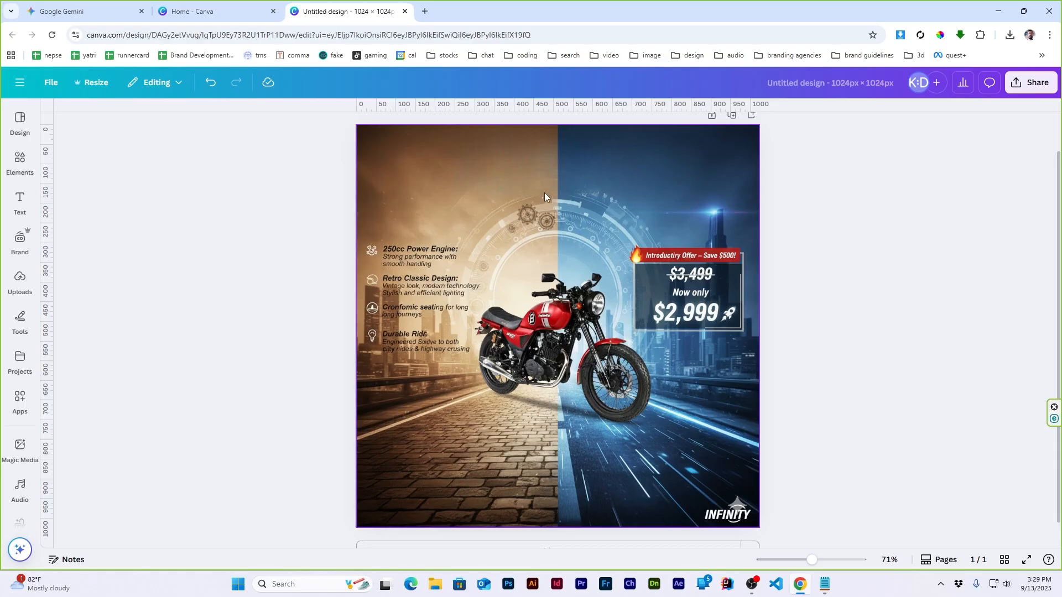
# Add the "team SYNC" font combination and place it in the empty headline area above the bike.
pyautogui.click(20, 201)
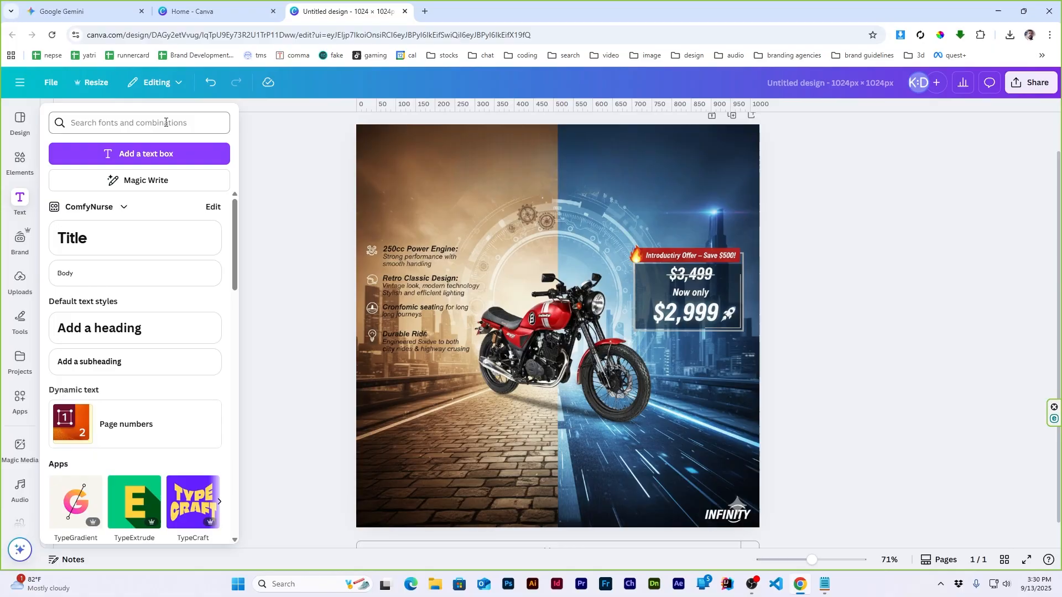
pyautogui.scroll(-10, 110, 347)
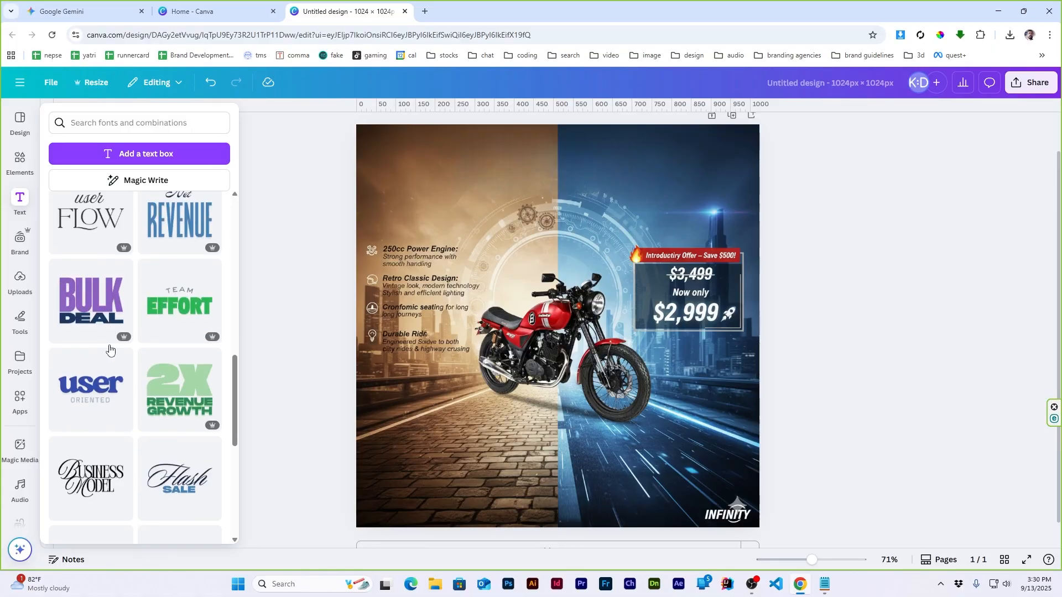
pyautogui.scroll(-4, 109, 349)
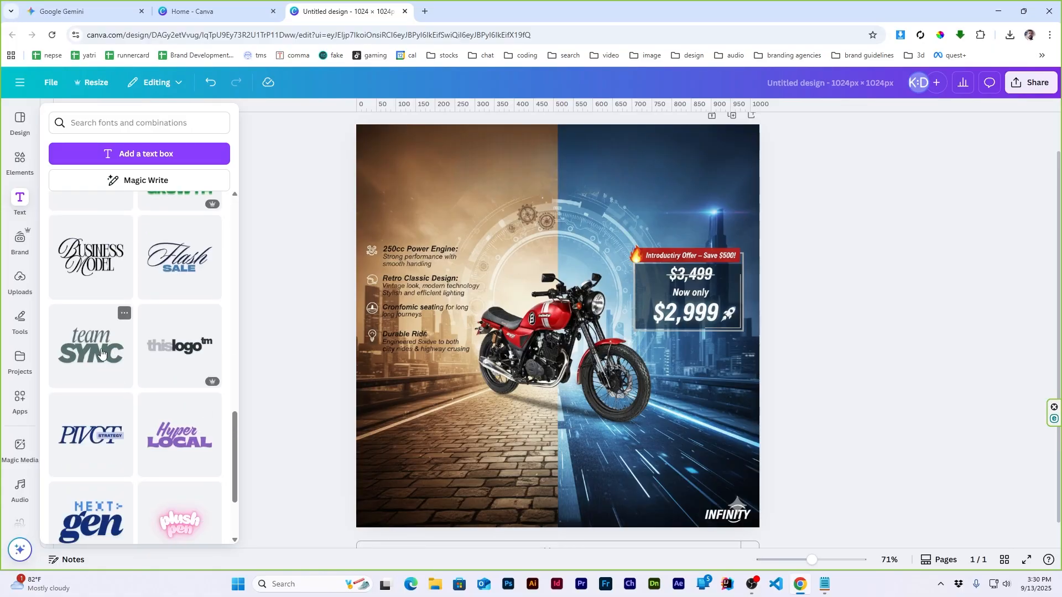
pyautogui.click(101, 352)
pyautogui.moveTo(533, 353); pyautogui.dragTo(549, 231)
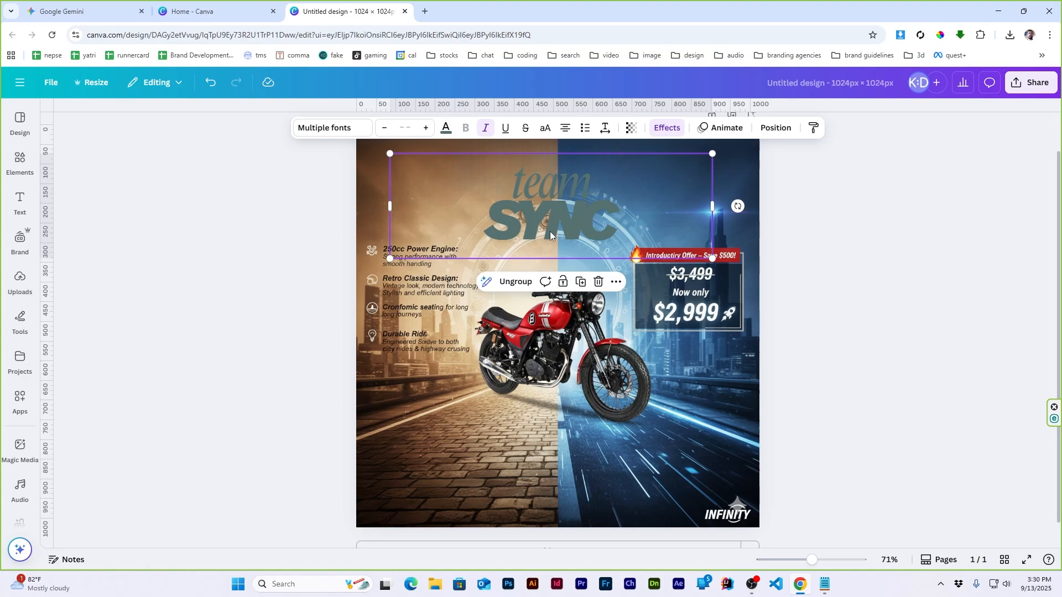
# Colour the "team SYNC" text white and enlarge it slightly.
pyautogui.click(443, 130)
pyautogui.click(111, 201)
pyautogui.click(298, 208)
pyautogui.click(690, 168)
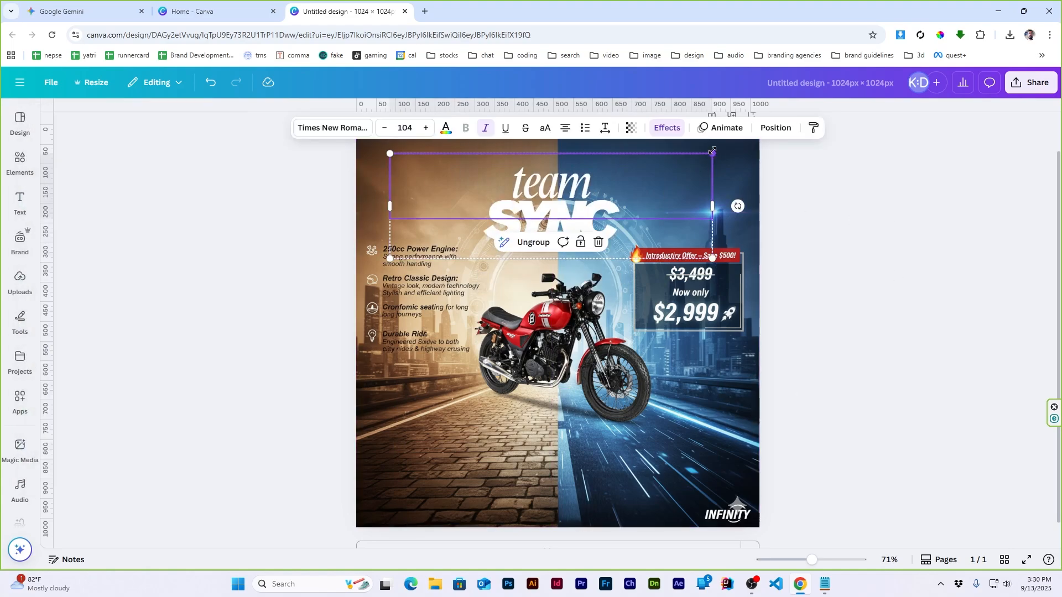
pyautogui.moveTo(712, 150); pyautogui.dragTo(746, 145)
pyautogui.click(907, 237)
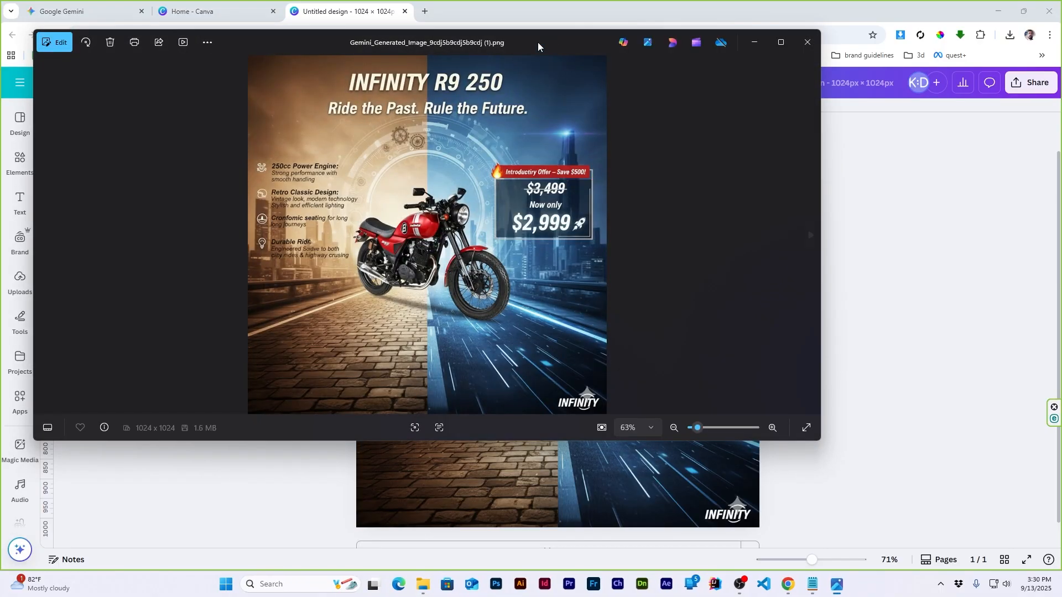
# Move the viewer window with the original ad image off the design and return to the canvas.
pyautogui.moveTo(538, 44); pyautogui.dragTo(538, 0)
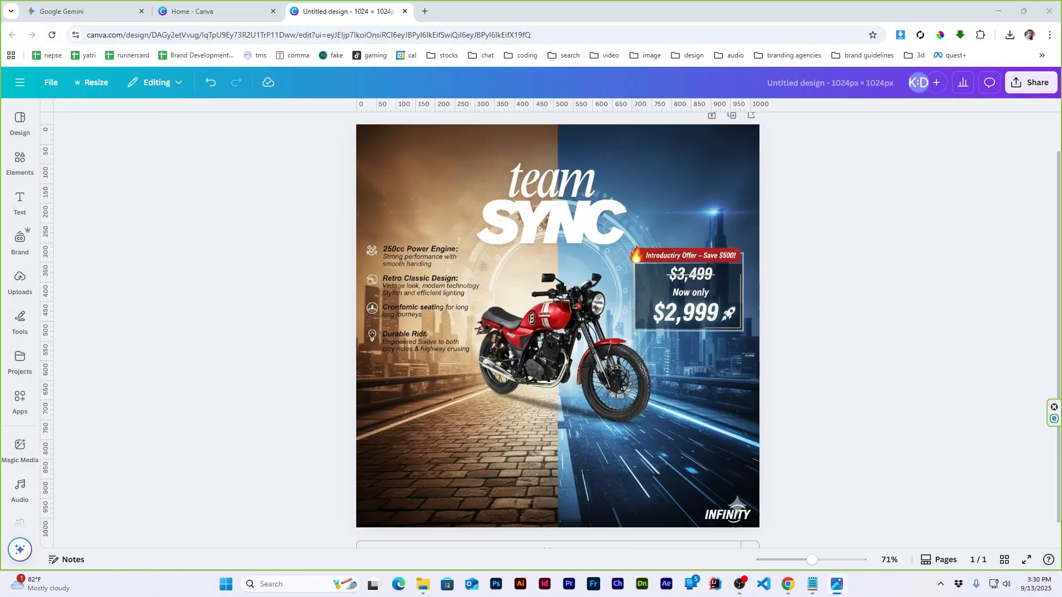
pyautogui.click(470, 432)
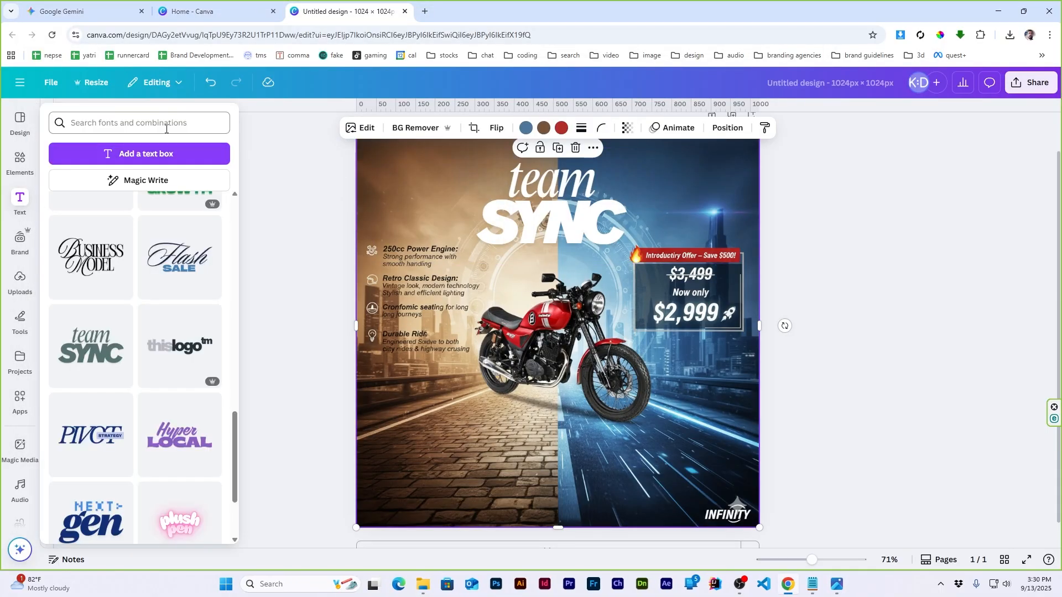
# Browse the font combinations, add a Title style text and place it over the brick road below the bike.
pyautogui.click(20, 202)
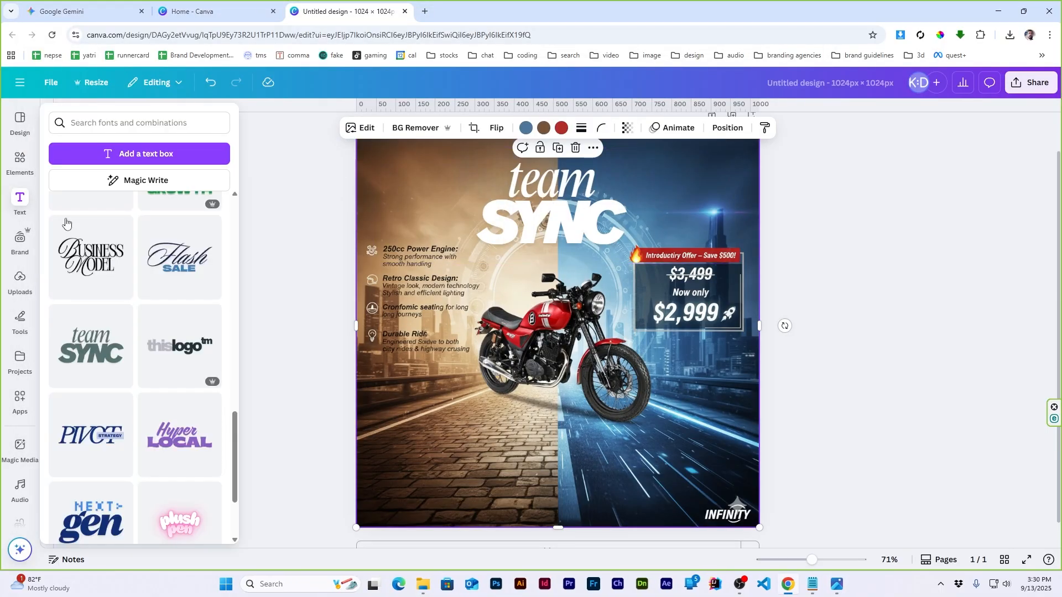
pyautogui.scroll(-10, 127, 380)
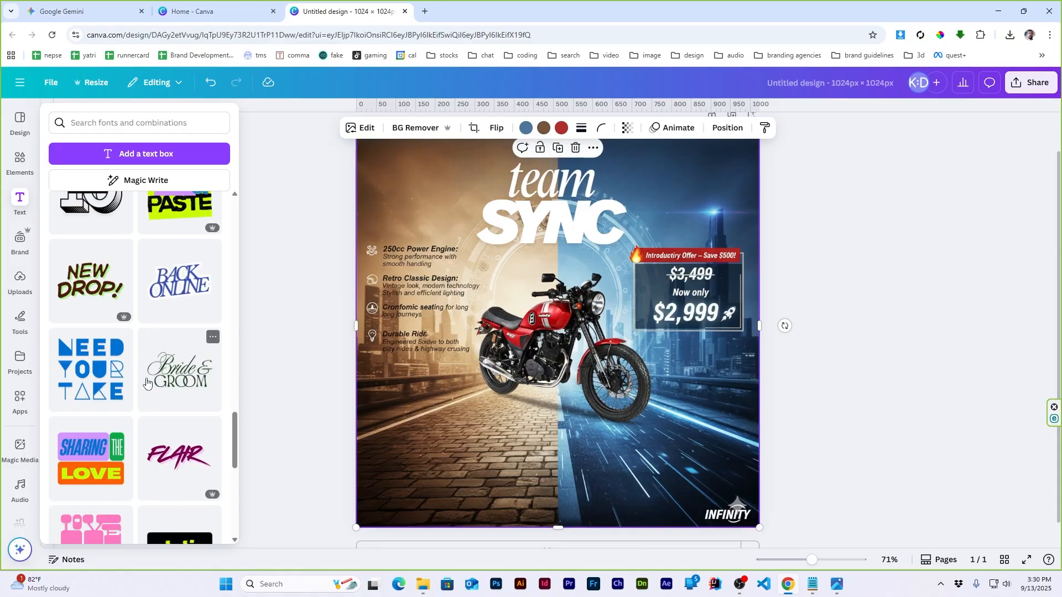
pyautogui.scroll(-15, 147, 382)
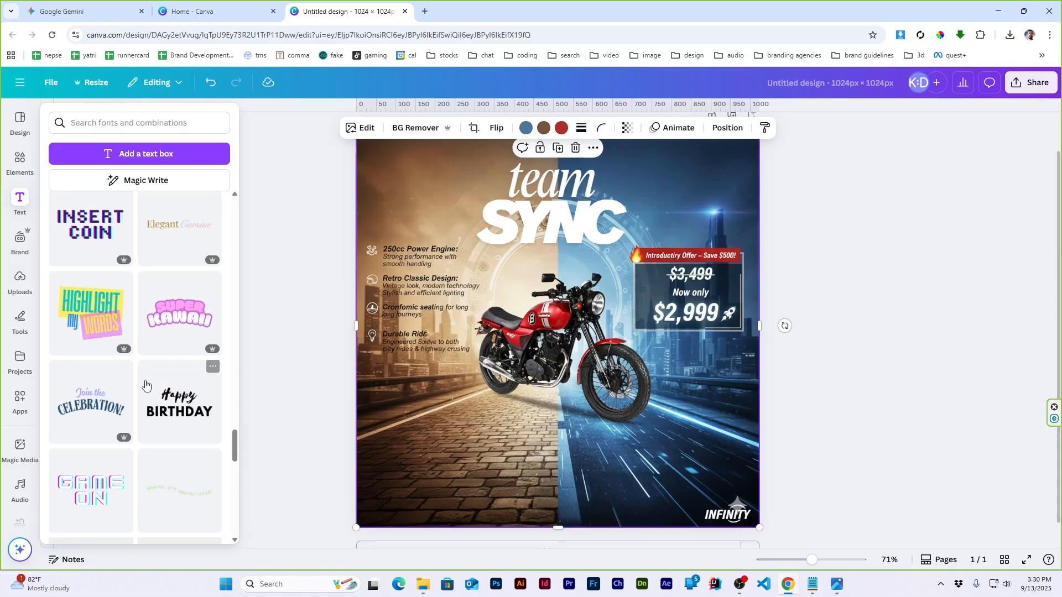
pyautogui.scroll(-8, 143, 381)
pyautogui.scroll(9, 144, 359)
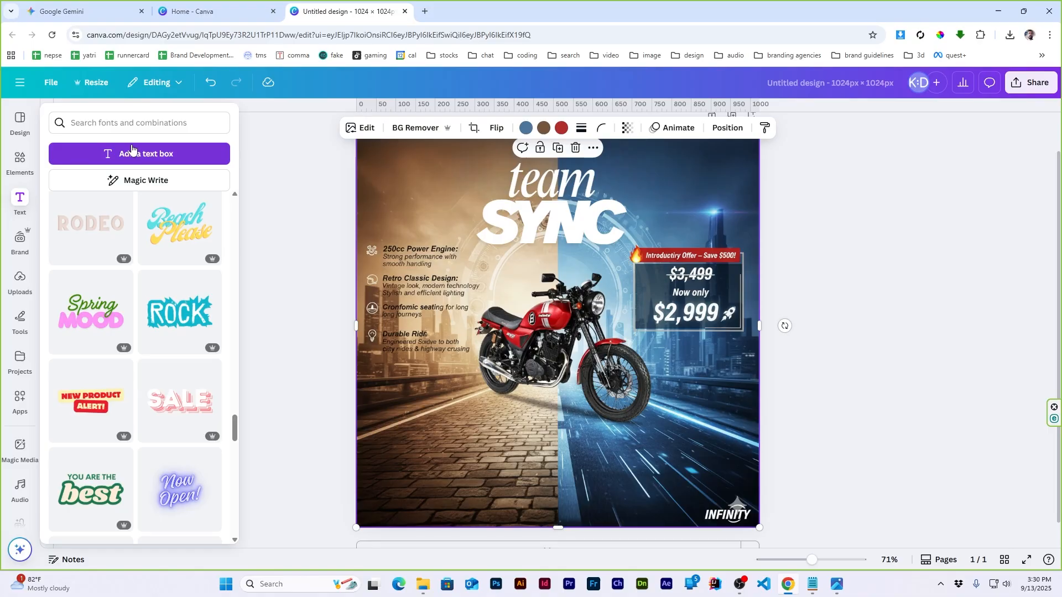
pyautogui.scroll(10, 144, 265)
pyautogui.moveTo(234, 382); pyautogui.dragTo(258, 157)
pyautogui.click(139, 233)
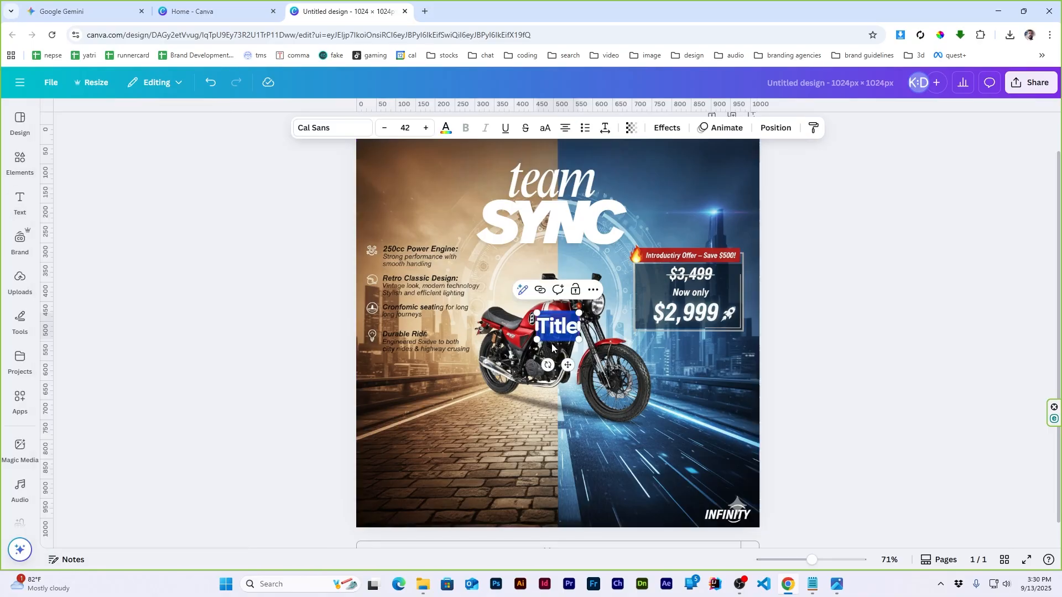
pyautogui.click(298, 263)
pyautogui.moveTo(558, 327); pyautogui.dragTo(476, 458)
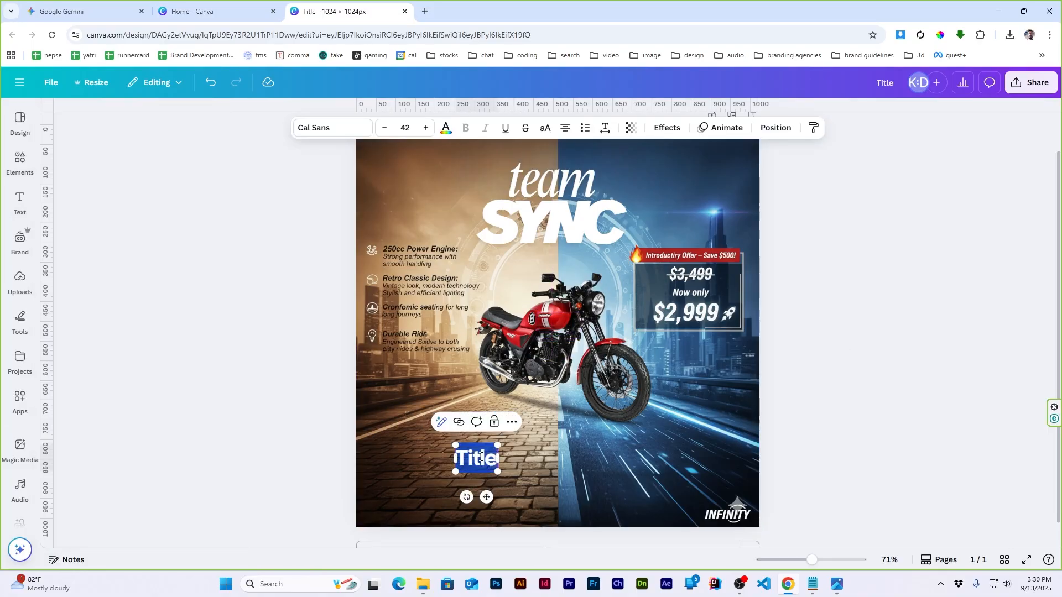
# Replace the placeholder title below the bike with "INFINITY R9 250".
pyautogui.write('INFIN')
pyautogui.press('BackSpace')
pyautogui.press('BackSpace')
pyautogui.press('BackSpace')
pyautogui.press('BackSpace')
pyautogui.press('BackSpace')
pyautogui.write('IN')
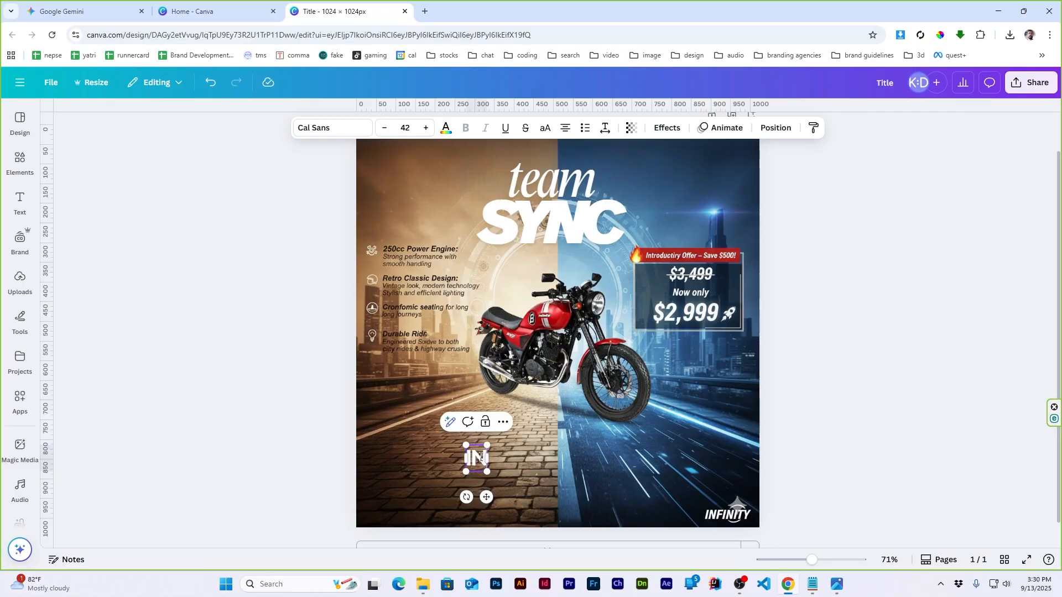
pyautogui.write('FINITY R9 250')
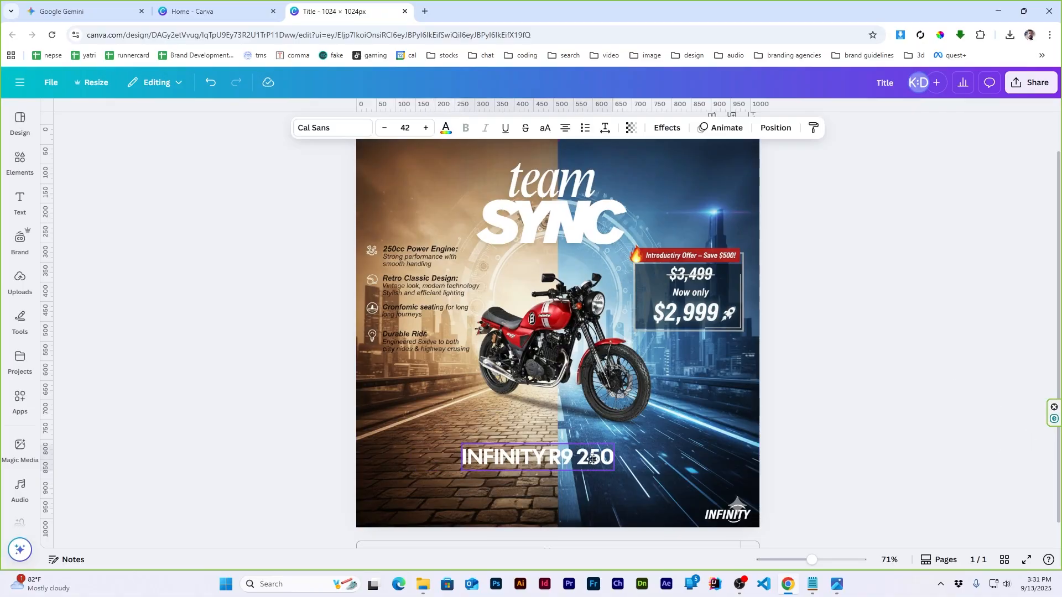
# Browse the font list for the product name and search it for "race", Sans Serif and "fugaz" typefaces.
pyautogui.click(322, 128)
pyautogui.scroll(-15, 150, 335)
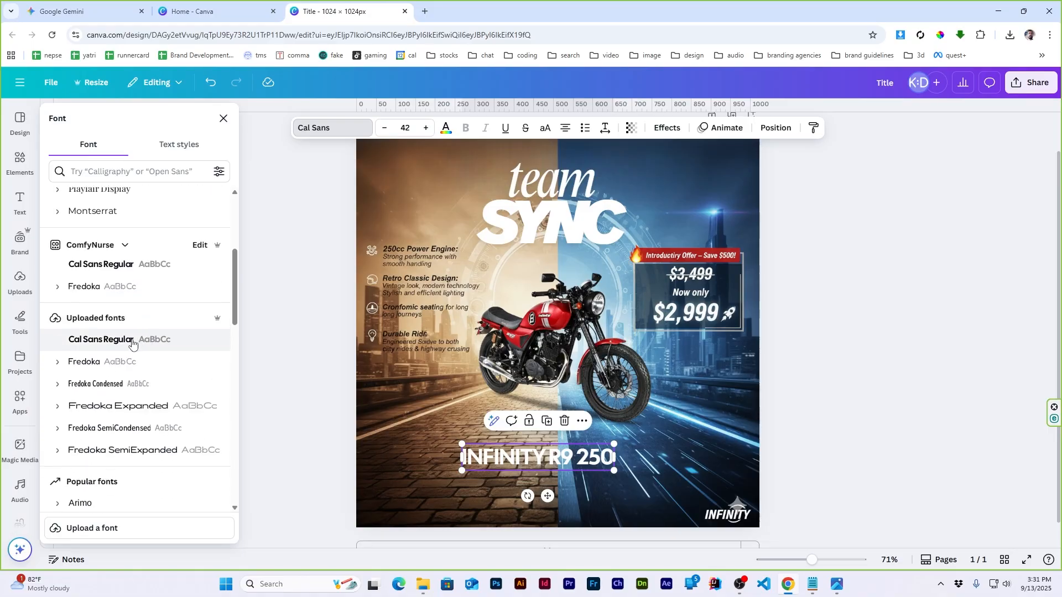
pyautogui.scroll(-12, 123, 340)
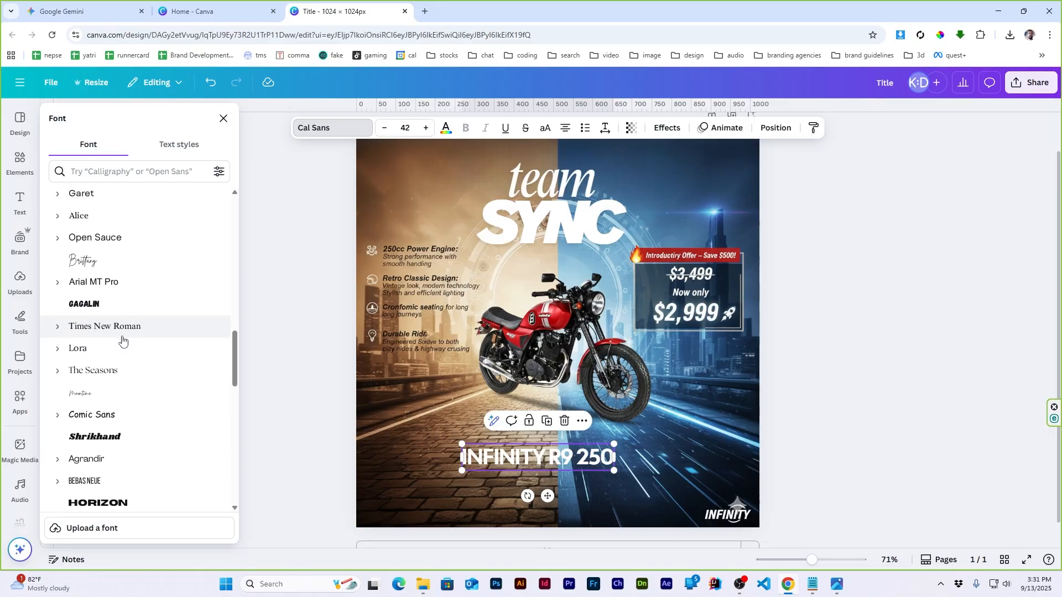
pyautogui.scroll(-6, 119, 347)
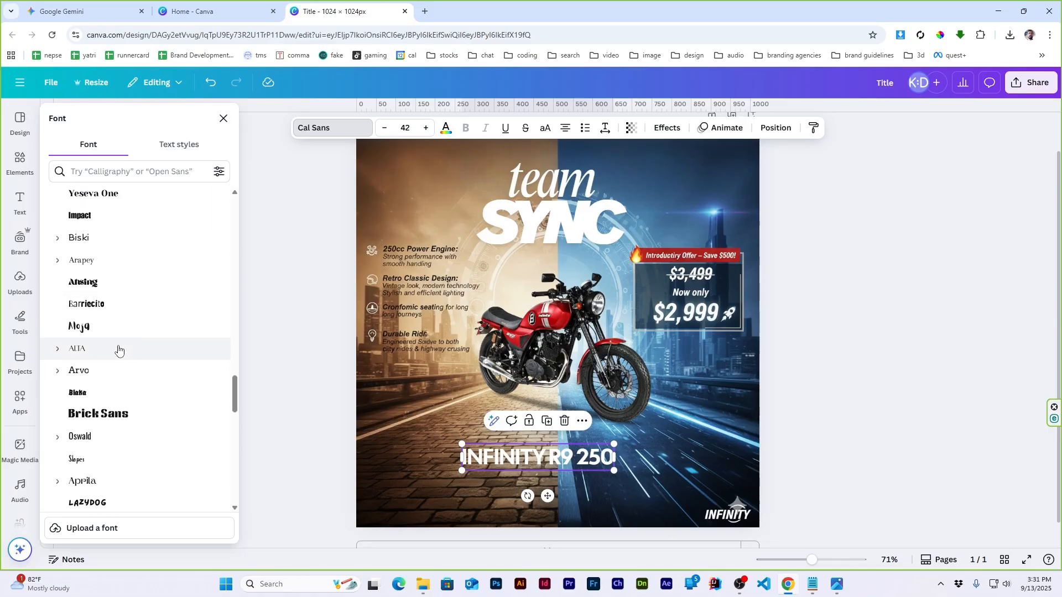
pyautogui.click(122, 171)
pyautogui.write('spee')
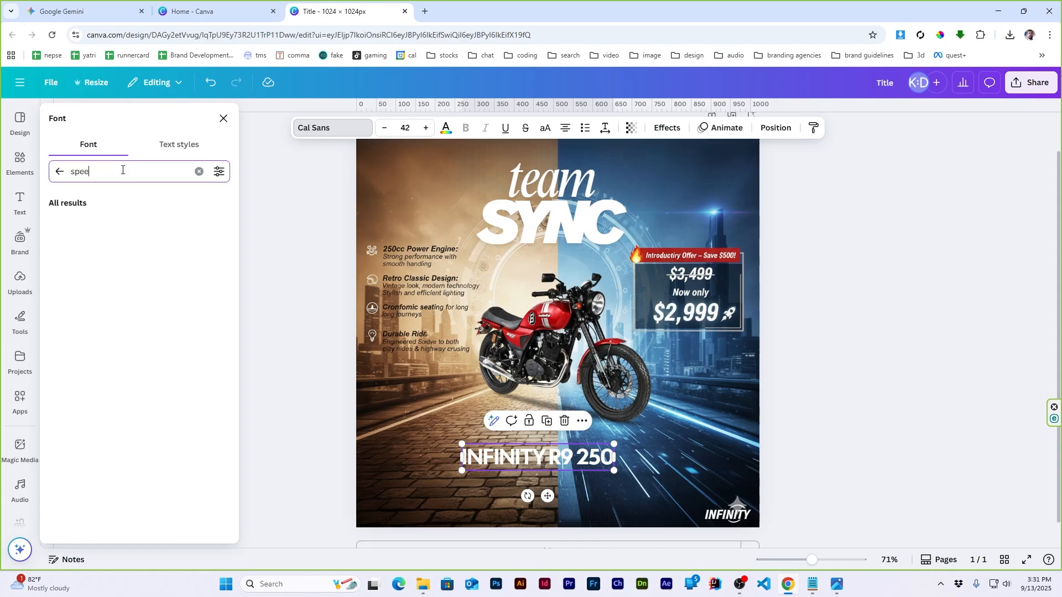
pyautogui.press('BackSpace')
pyautogui.press('BackSpace')
pyautogui.press('BackSpace')
pyautogui.press('BackSpace')
pyautogui.write('race')
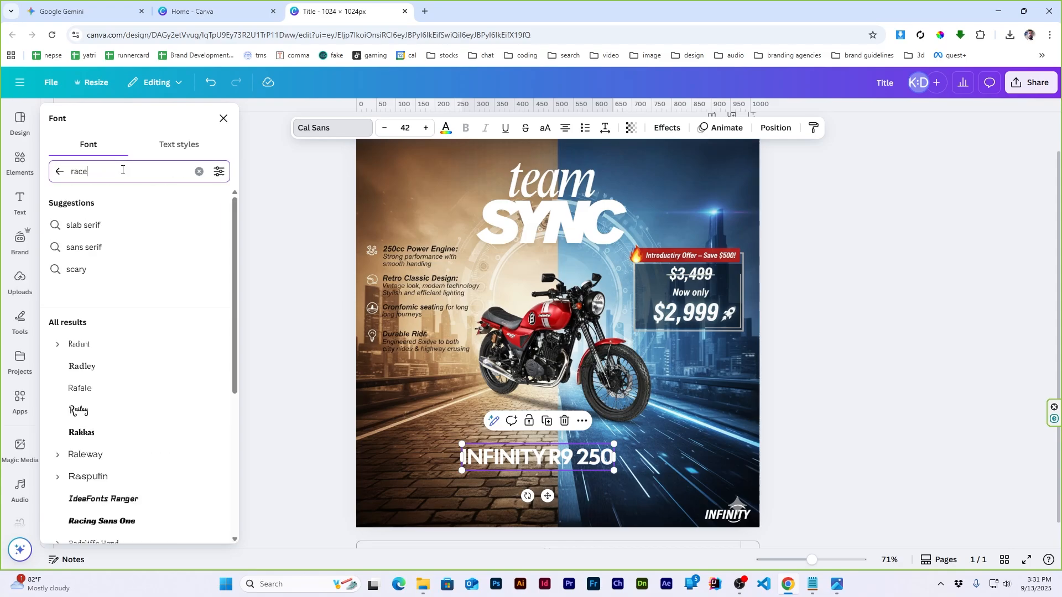
pyautogui.press('BackSpace')
pyautogui.press('BackSpace')
pyautogui.press('BackSpace')
pyautogui.press('BackSpace')
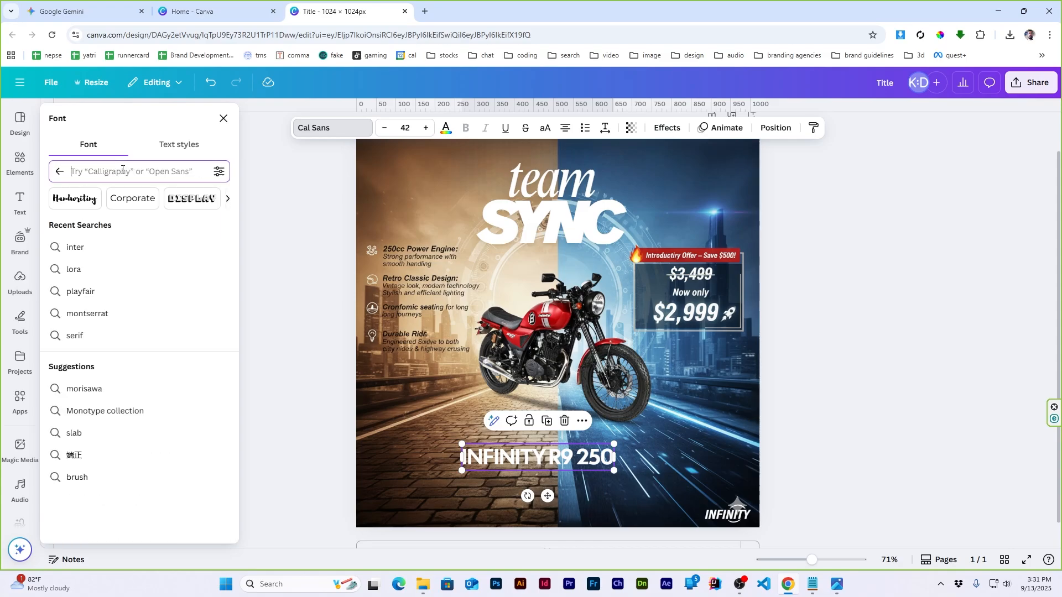
pyautogui.click(229, 204)
pyautogui.click(171, 198)
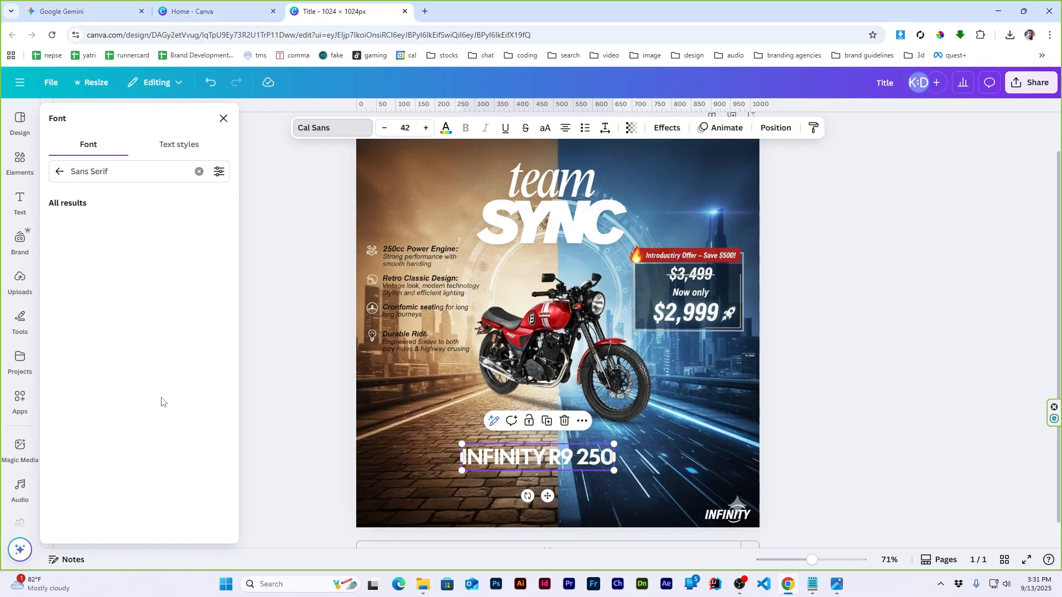
pyautogui.tripleClick(141, 168)
pyautogui.write('fugaz')
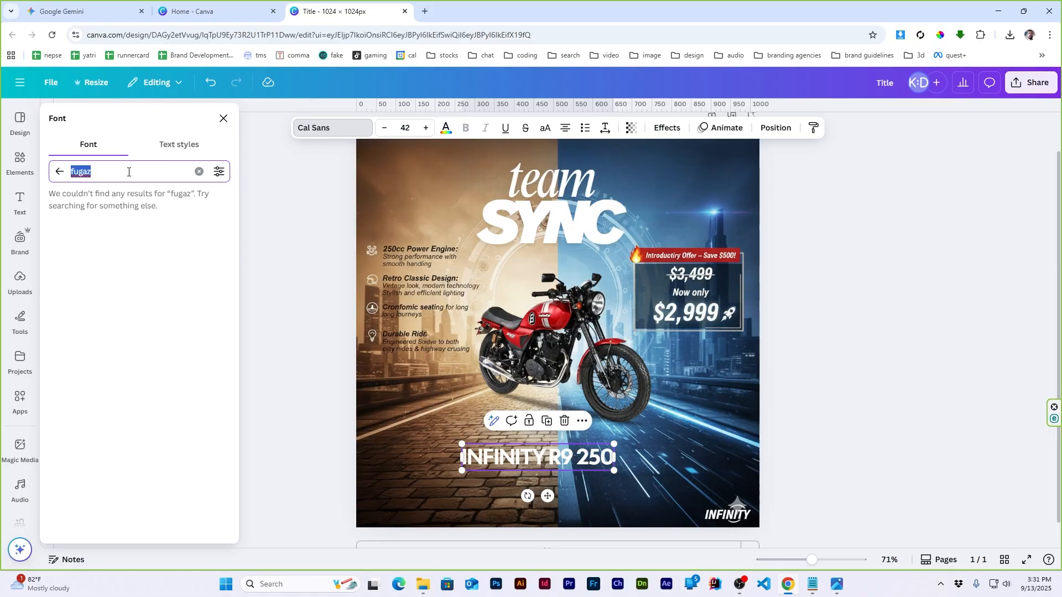
# Set the "INFINITY R9 250" text to italic Raleway SemiBold.
pyautogui.click(89, 224)
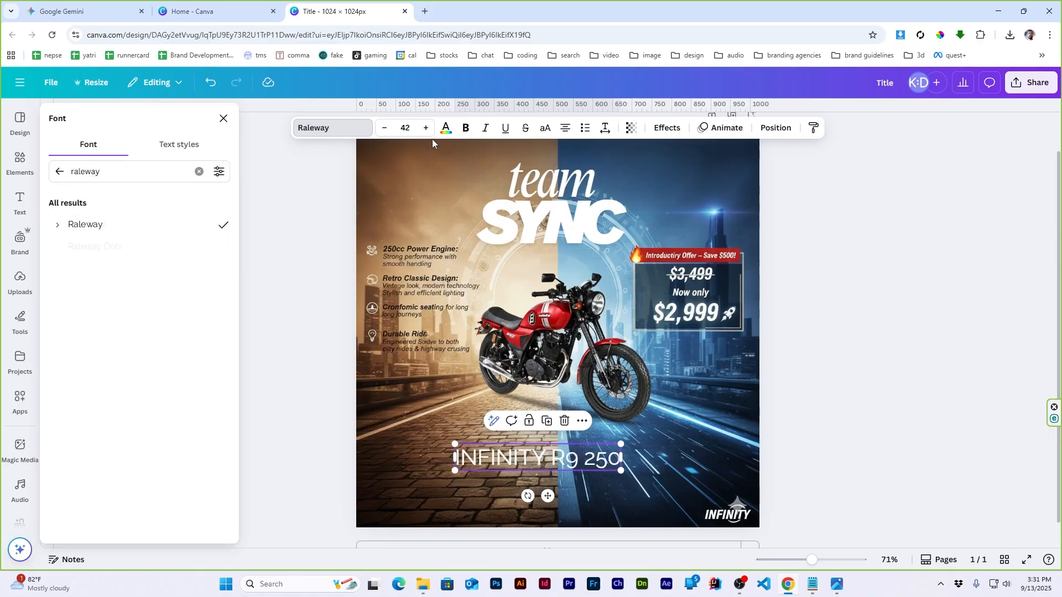
pyautogui.click(57, 225)
pyautogui.click(485, 127)
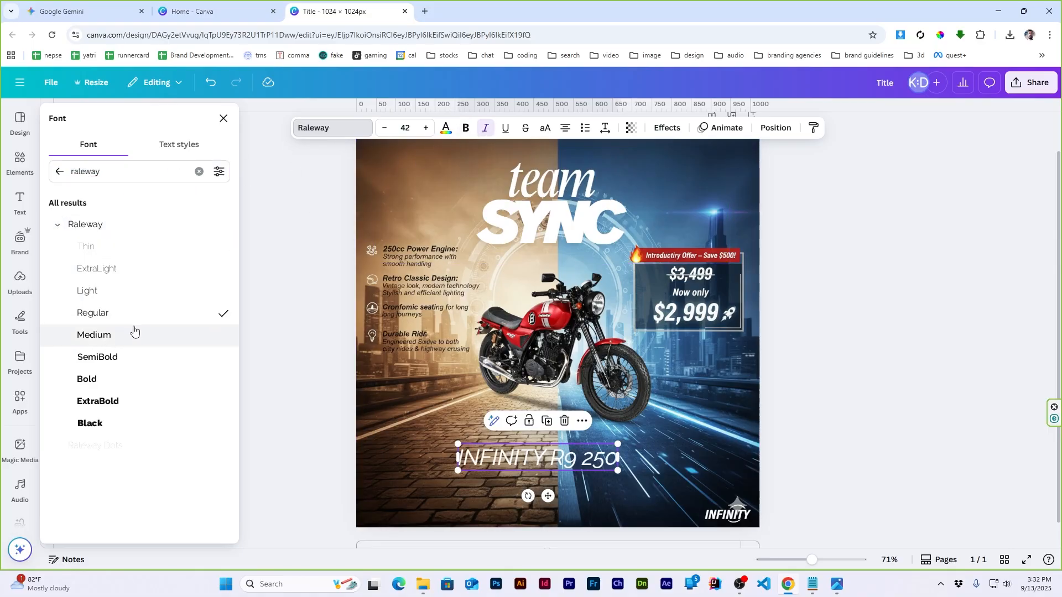
pyautogui.click(119, 358)
# Enlarge the product name to size 45.7 and place a copy just below it reading "Ride the Past. Rule the Future.".
pyautogui.moveTo(619, 443); pyautogui.dragTo(591, 484)
pyautogui.doubleClick(592, 485)
pyautogui.hotkey('ctrl', 'a')
pyautogui.write('Ride')
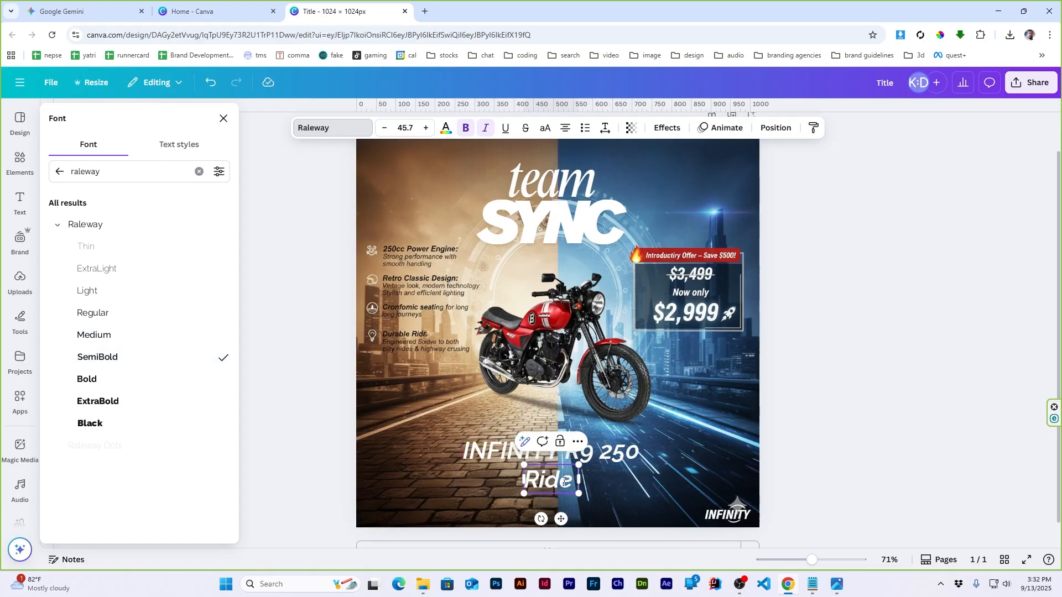
pyautogui.write(' the Past. Rule the')
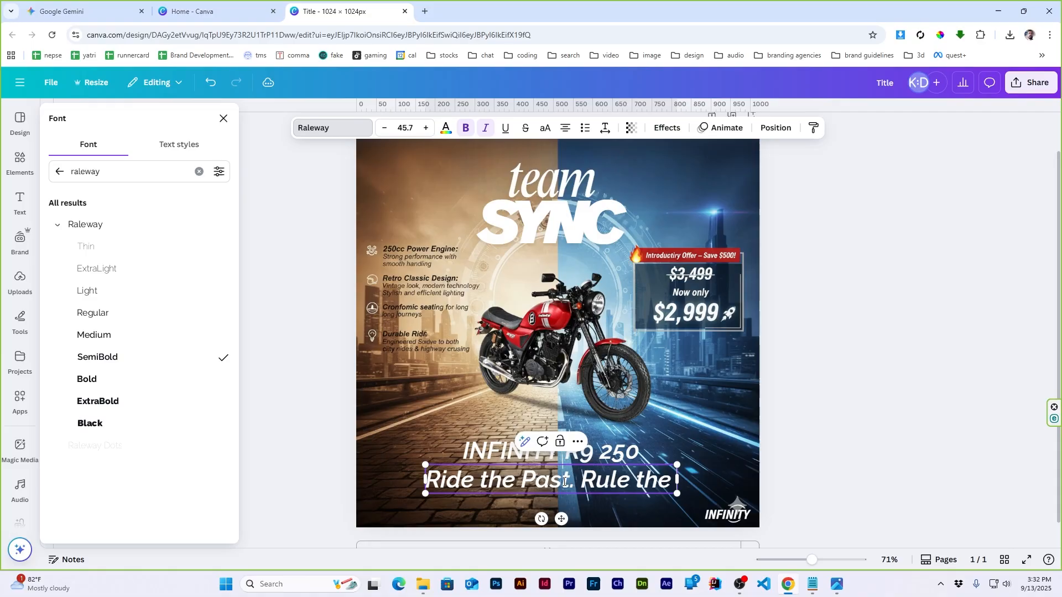
pyautogui.write(' Future.')
pyautogui.click(888, 382)
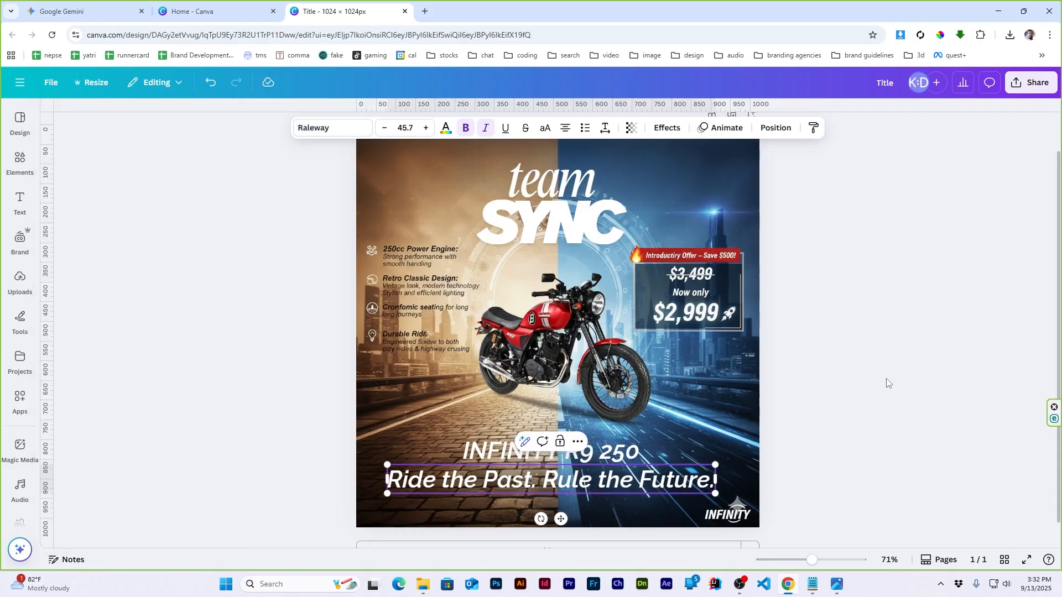
# Shrink the "Ride the Past. Rule the Future." tagline to size 36.1.
pyautogui.click(693, 488)
pyautogui.moveTo(717, 466); pyautogui.dragTo(681, 468)
pyautogui.click(835, 427)
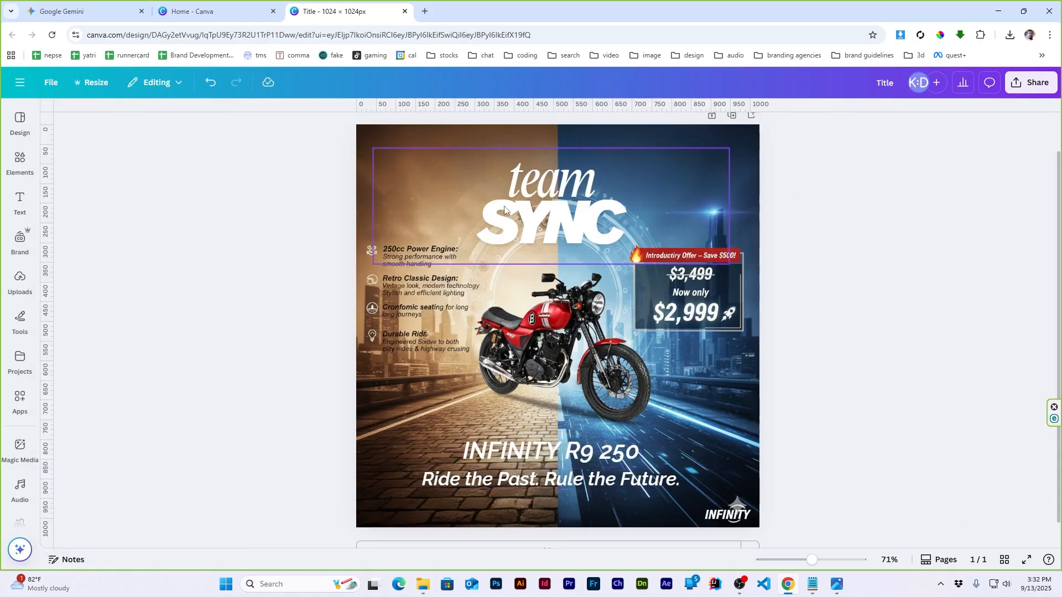
# Ungroup the "team SYNC" headline and change its two words to "mega" and "SALE".
pyautogui.click(550, 226)
pyautogui.rightClick(550, 226)
pyautogui.click(590, 412)
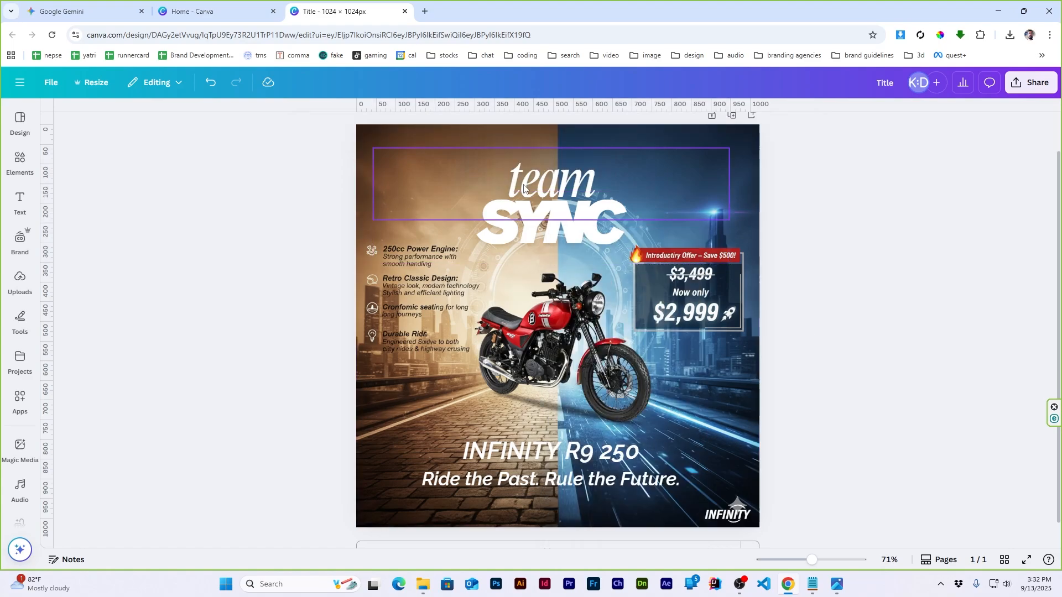
pyautogui.doubleClick(556, 188)
pyautogui.write('mega')
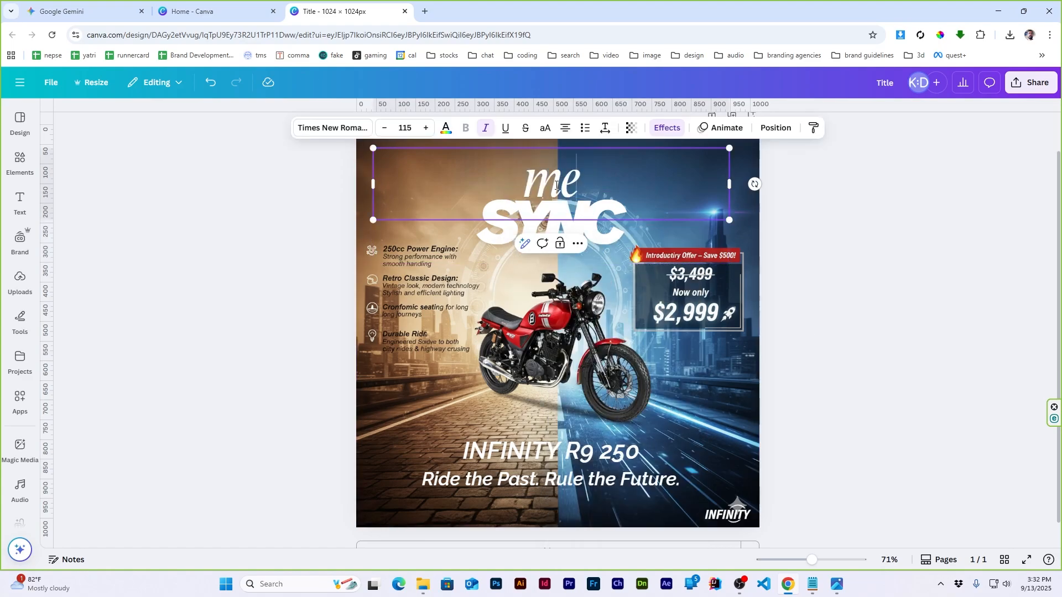
pyautogui.doubleClick(490, 224)
pyautogui.write('SALE')
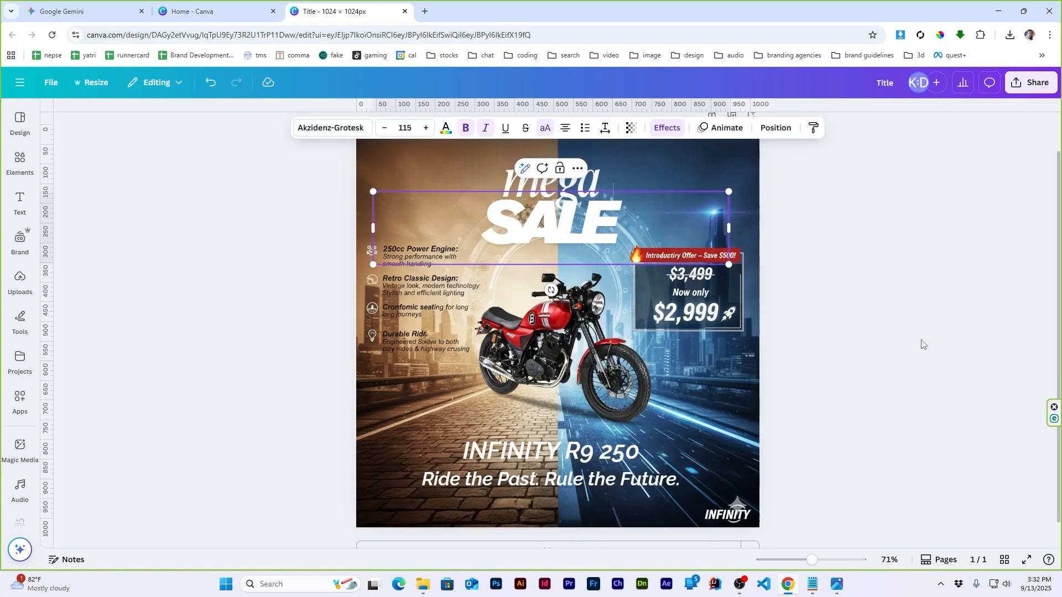
# Colour the "SALE" text with a light cream tone sampled from the image.
pyautogui.click(555, 233)
pyautogui.click(446, 128)
pyautogui.click(59, 200)
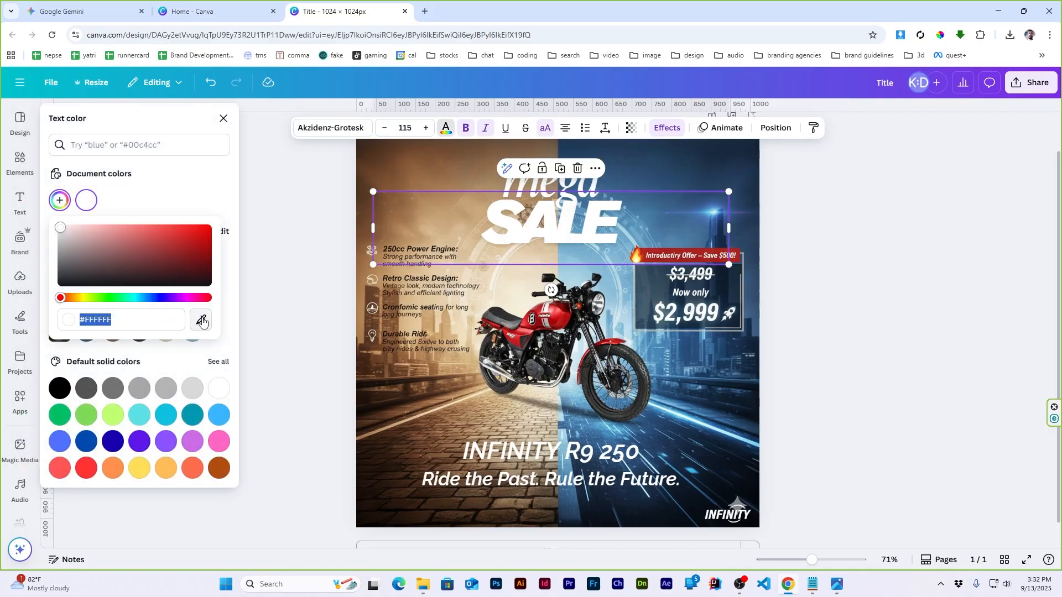
pyautogui.click(202, 320)
pyautogui.click(490, 284)
pyautogui.click(555, 186)
pyautogui.click(964, 300)
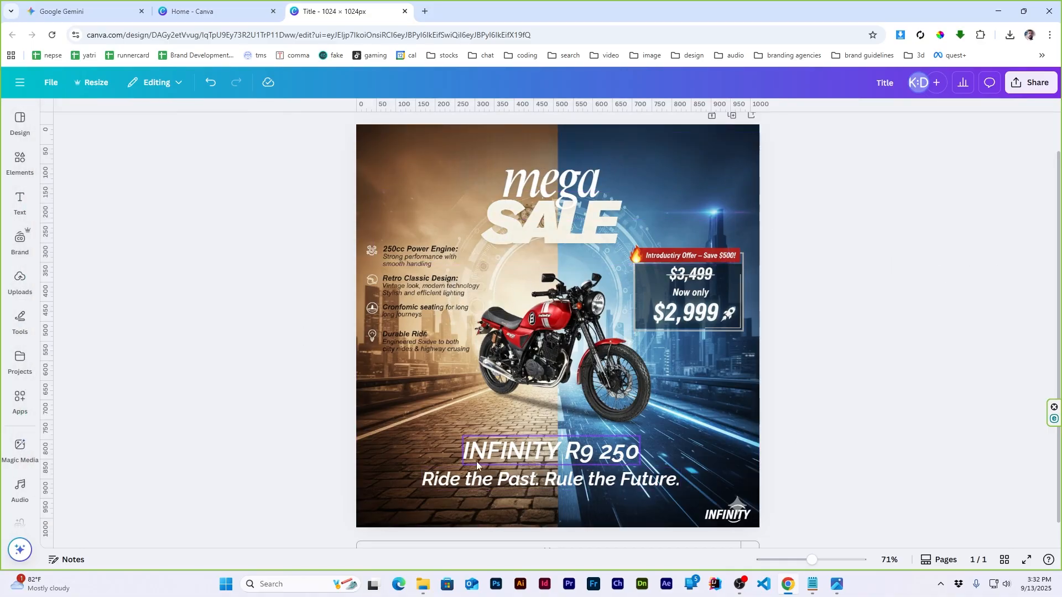
# Try to recolour the word "Rule" in the tagline with a colour sampled from the image.
pyautogui.click(555, 454)
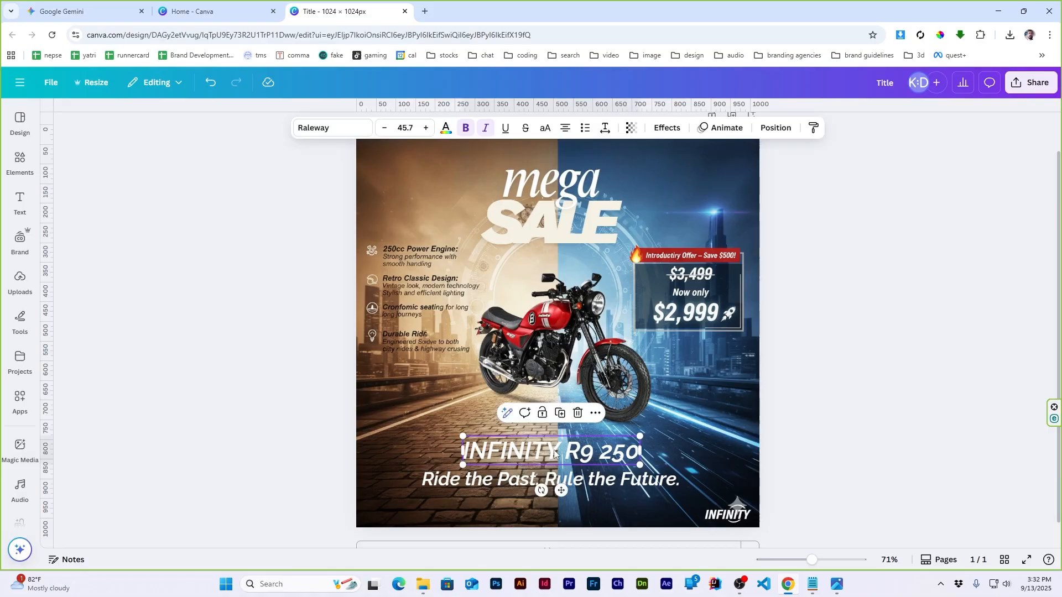
pyautogui.click(612, 484)
pyautogui.doubleClick(564, 479)
pyautogui.click(445, 128)
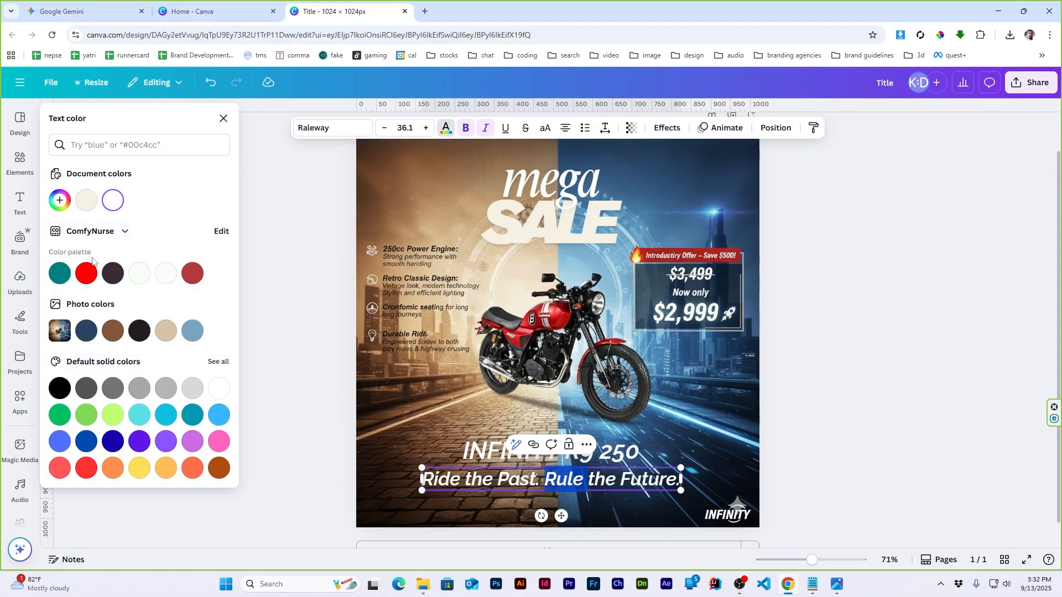
pyautogui.click(59, 200)
pyautogui.click(199, 315)
pyautogui.click(553, 320)
pyautogui.click(890, 378)
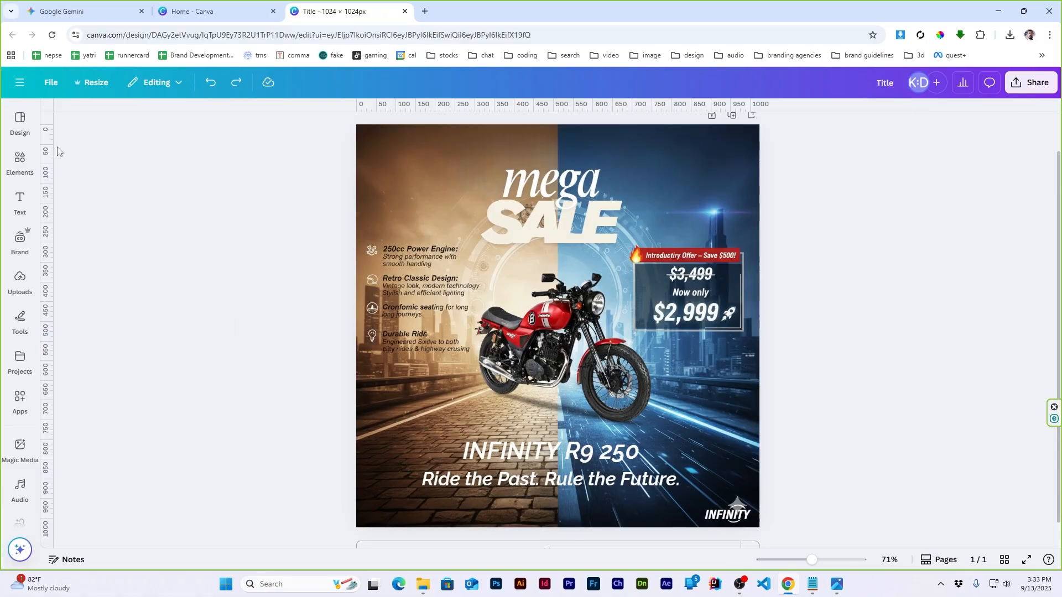
# Add a dark square shape behind the product name and tagline and resize it into a band spanning the full design width.
pyautogui.click(20, 161)
pyautogui.click(70, 275)
pyautogui.moveTo(553, 310); pyautogui.dragTo(414, 470)
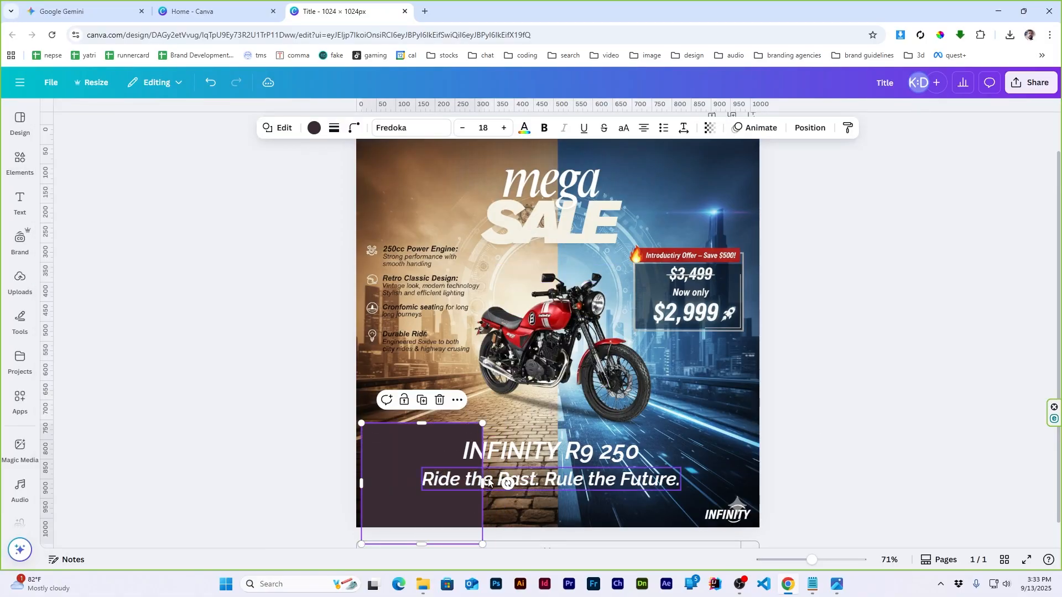
pyautogui.moveTo(482, 483); pyautogui.dragTo(809, 485)
pyautogui.moveTo(360, 483); pyautogui.dragTo(330, 483)
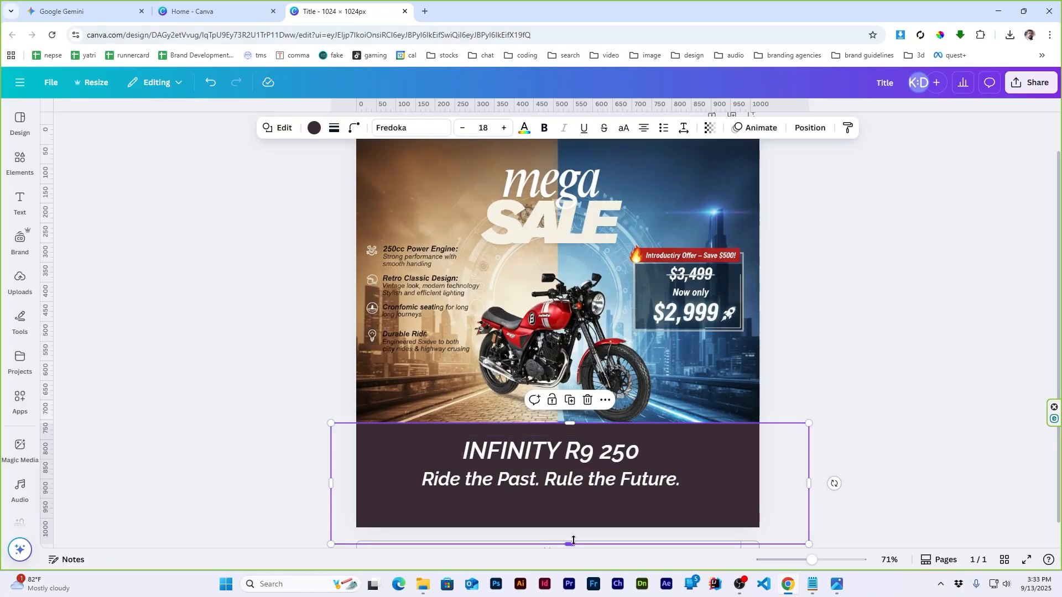
pyautogui.moveTo(573, 540); pyautogui.dragTo(571, 495)
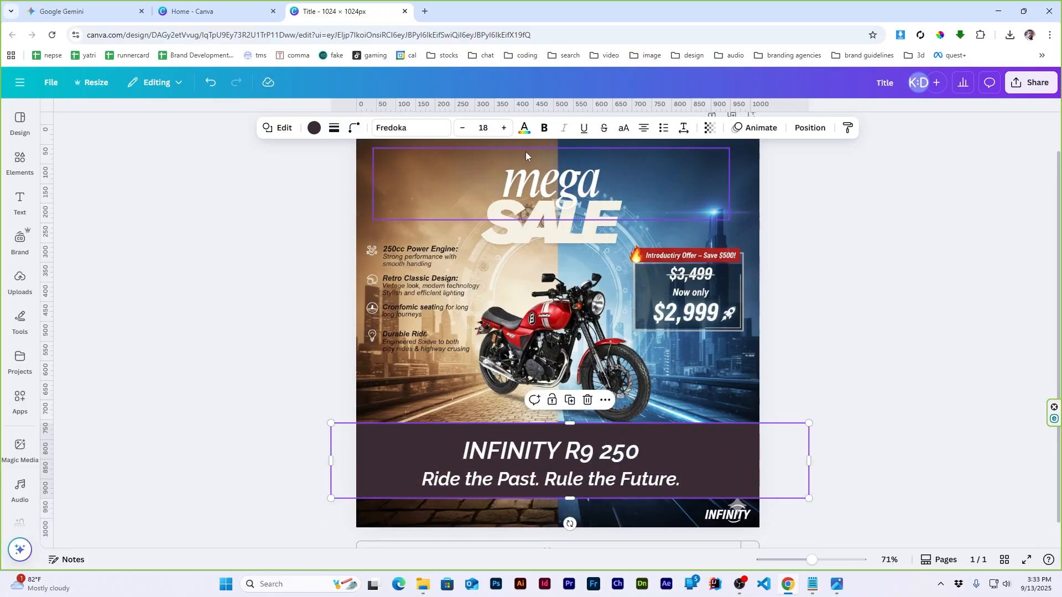
# Lower the dark band's transparency value to about 32 so the road shows through it.
pyautogui.click(716, 133)
pyautogui.moveTo(738, 173); pyautogui.dragTo(675, 173)
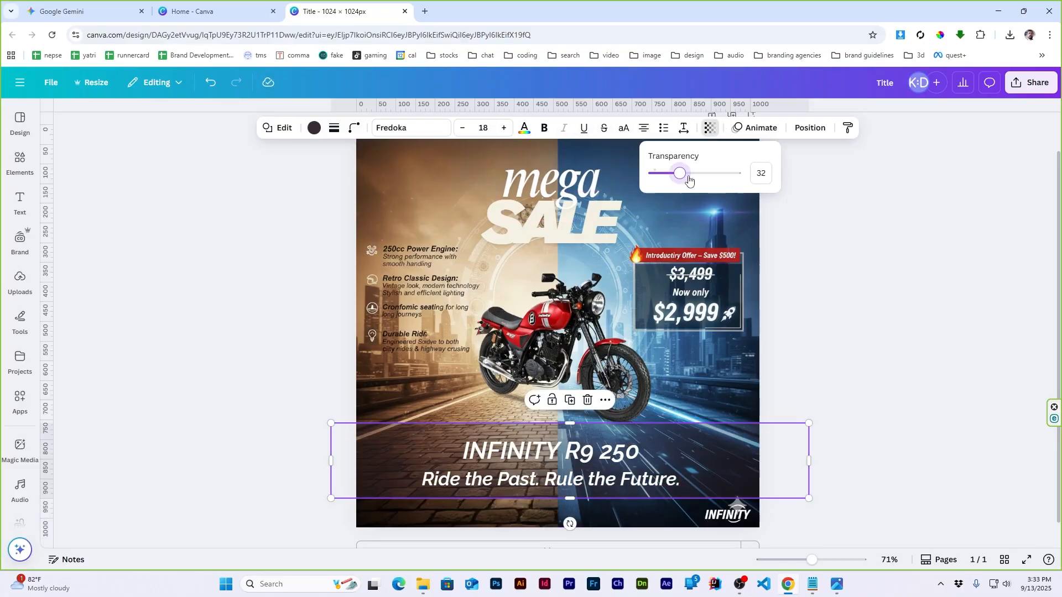
pyautogui.click(880, 461)
# Try the tan colour #C19D70, sampled from the sepia background, on the "INFINITY R9 250" text.
pyautogui.click(526, 453)
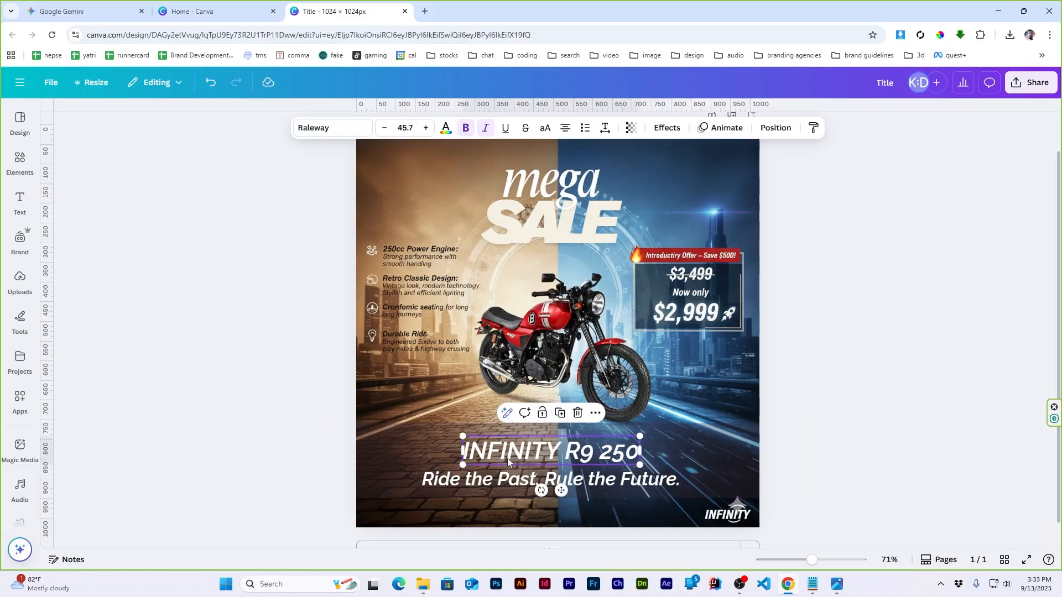
pyautogui.click(446, 127)
pyautogui.click(59, 200)
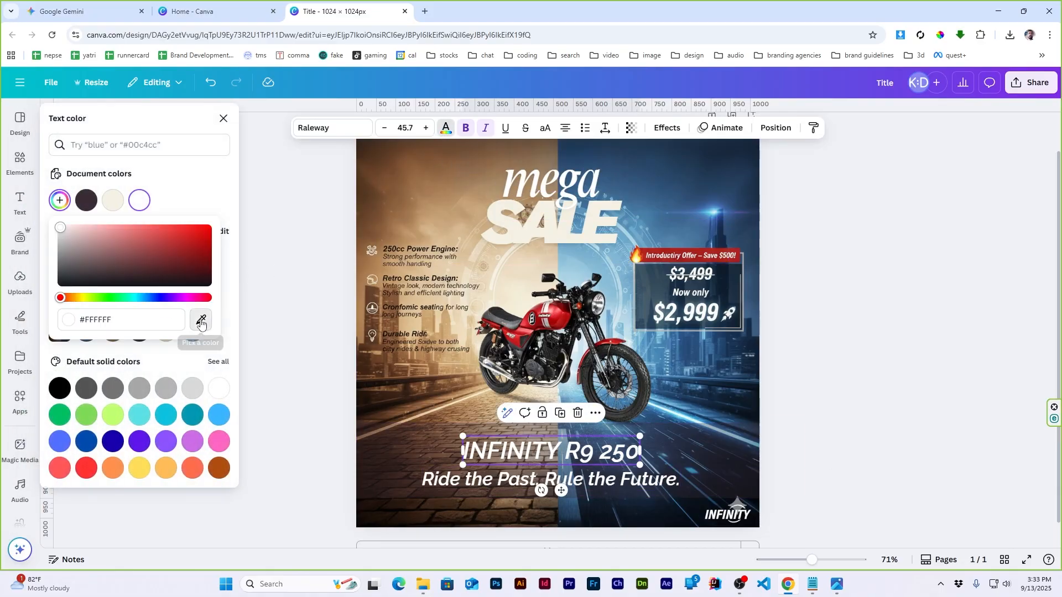
pyautogui.click(201, 321)
pyautogui.click(438, 207)
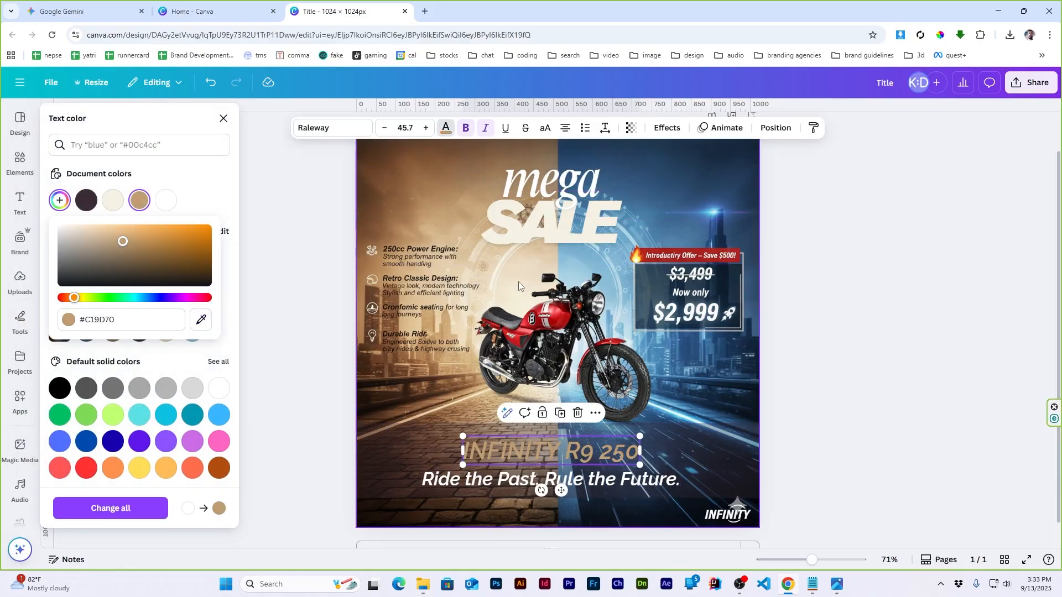
# Colour the "INFINITY R9 250" text with the red sampled from the Introductory Offer banner.
pyautogui.click(60, 200)
pyautogui.click(60, 201)
pyautogui.click(201, 319)
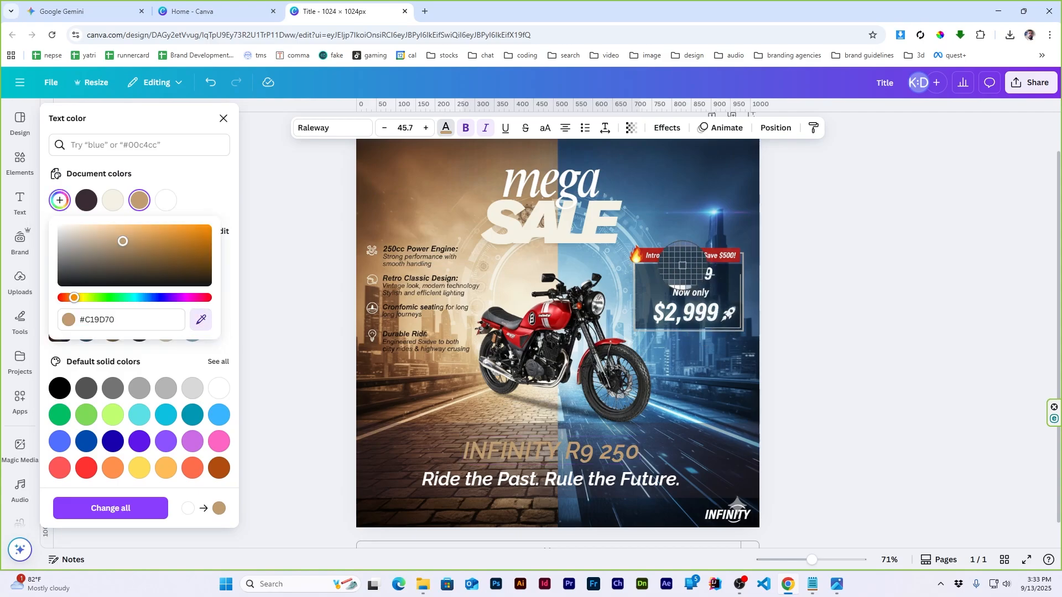
pyautogui.click(696, 254)
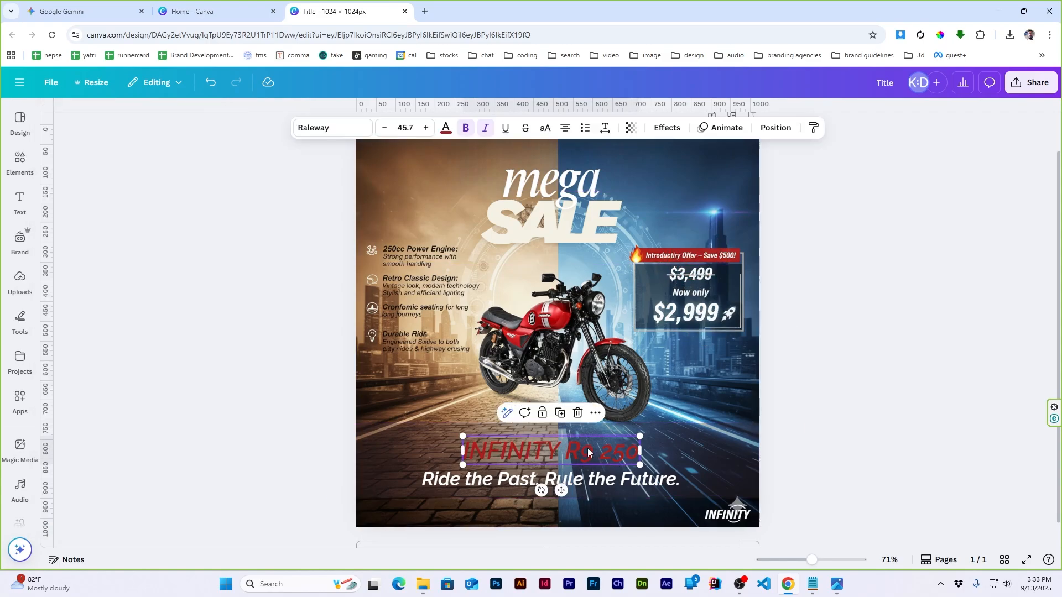
# Apply an Outline effect to the "INFINITY R9 250" text in light yellow #f4f1e4.
pyautogui.click(667, 127)
pyautogui.click(195, 248)
pyautogui.click(212, 351)
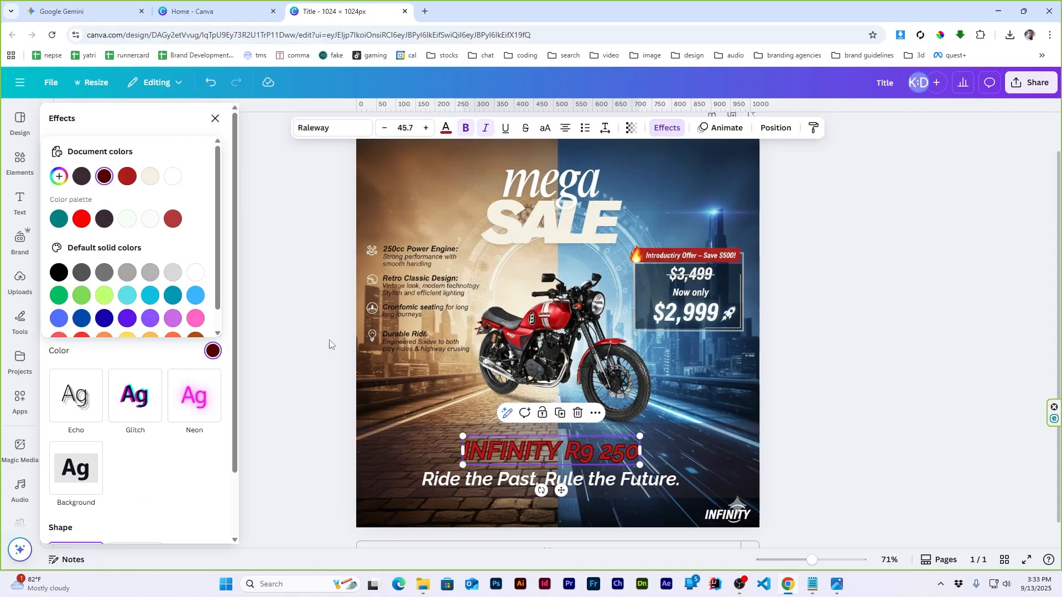
pyautogui.click(150, 175)
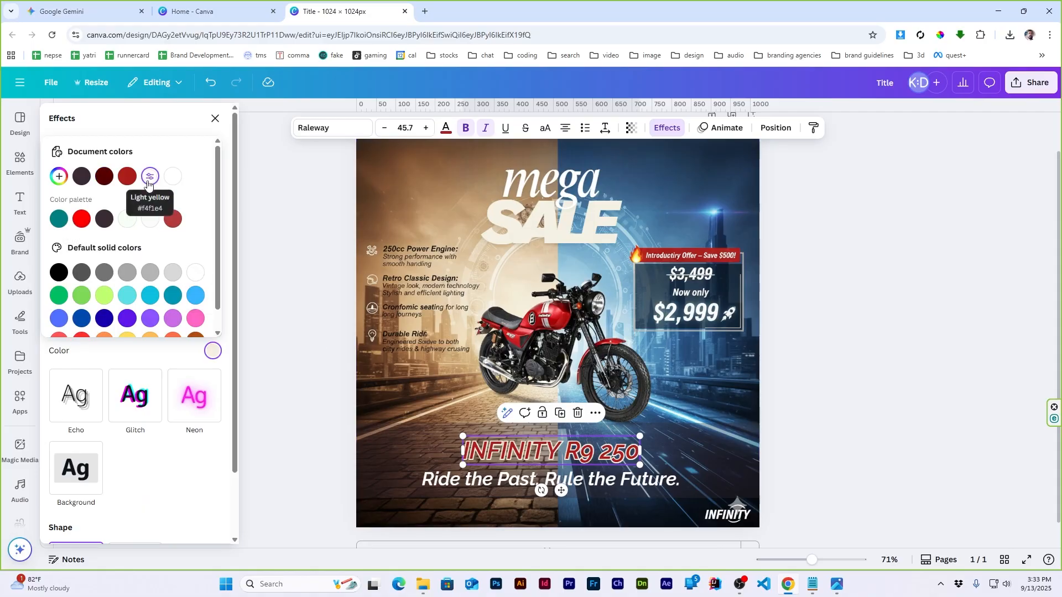
# Scale the "Ride the Past. Rule the Future." tagline down slightly beneath the product name.
pyautogui.click(818, 339)
pyautogui.click(564, 483)
pyautogui.click(922, 439)
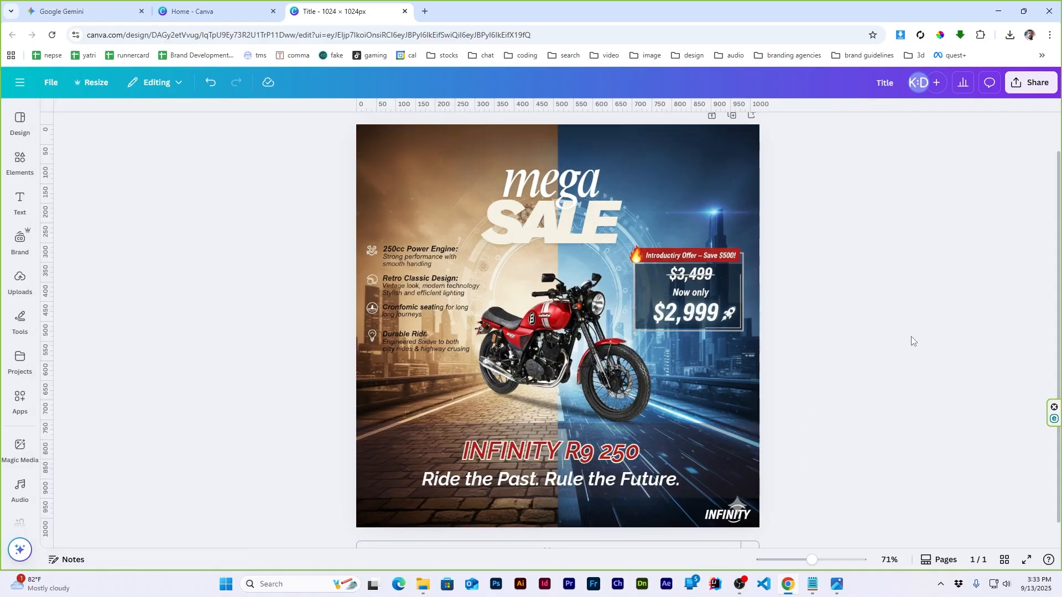
pyautogui.click(590, 483)
pyautogui.moveTo(680, 468); pyautogui.dragTo(674, 452)
pyautogui.click(753, 403)
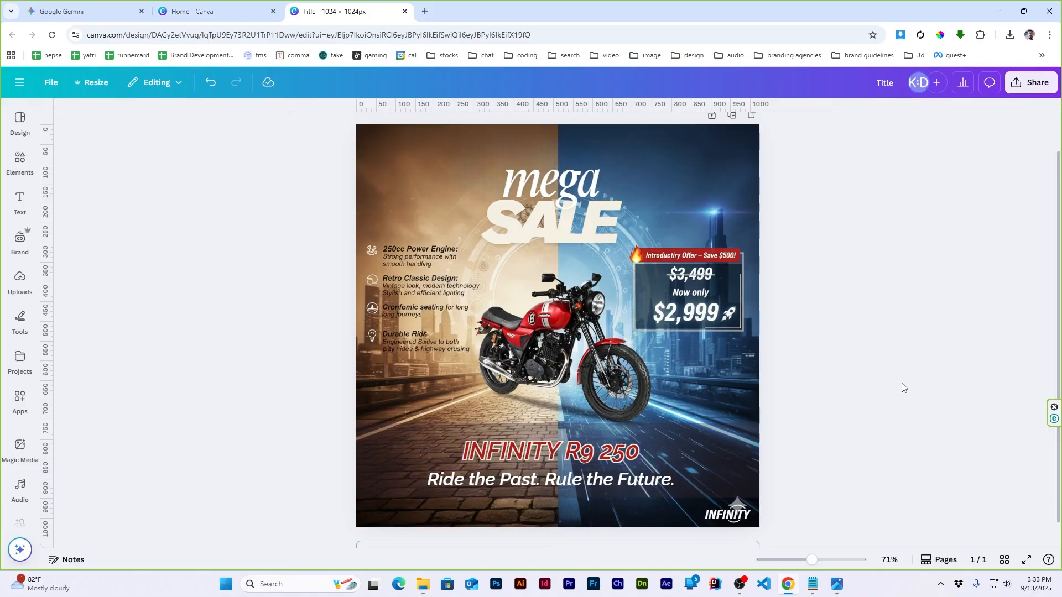
# Colour the "SALE" headline text with the bright red sampled from the motorcycle.
pyautogui.doubleClick(541, 234)
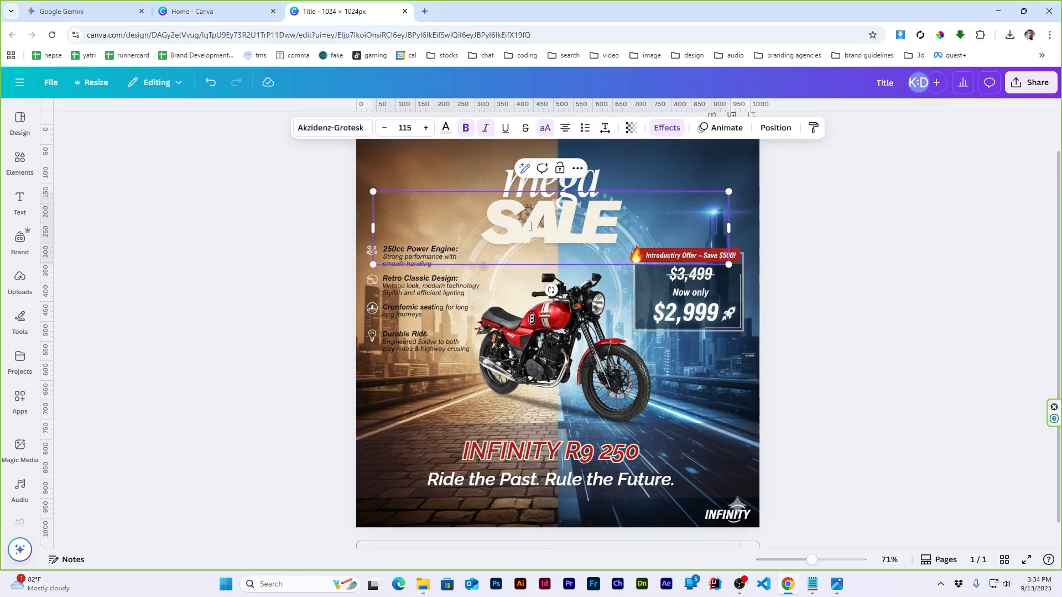
pyautogui.click(447, 128)
pyautogui.click(60, 200)
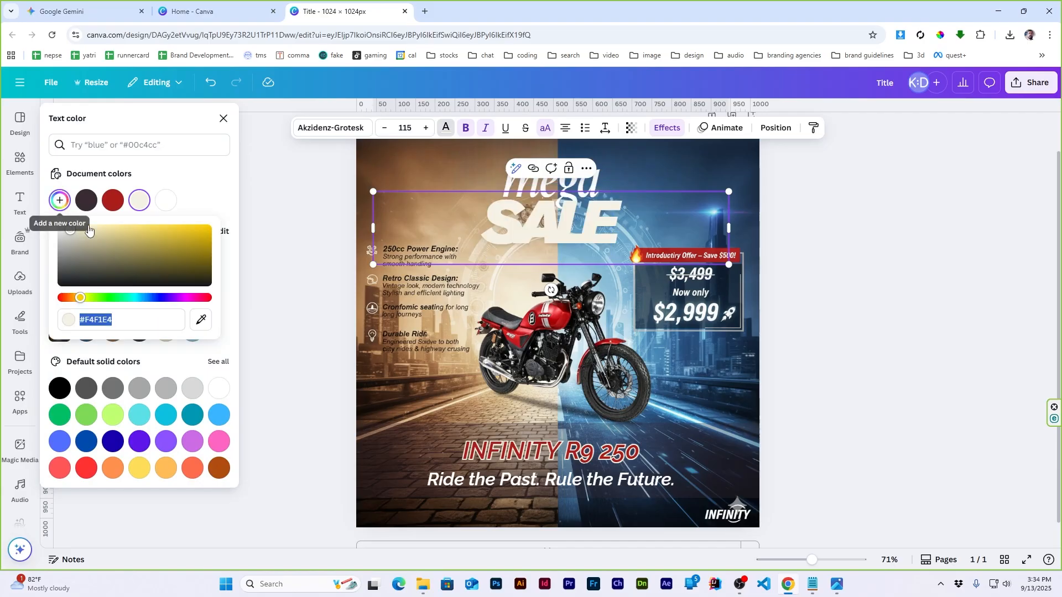
pyautogui.click(203, 324)
pyautogui.click(555, 312)
pyautogui.click(817, 260)
# Apply an Outline effect to the "SALE" text in the light yellow document colour.
pyautogui.click(567, 228)
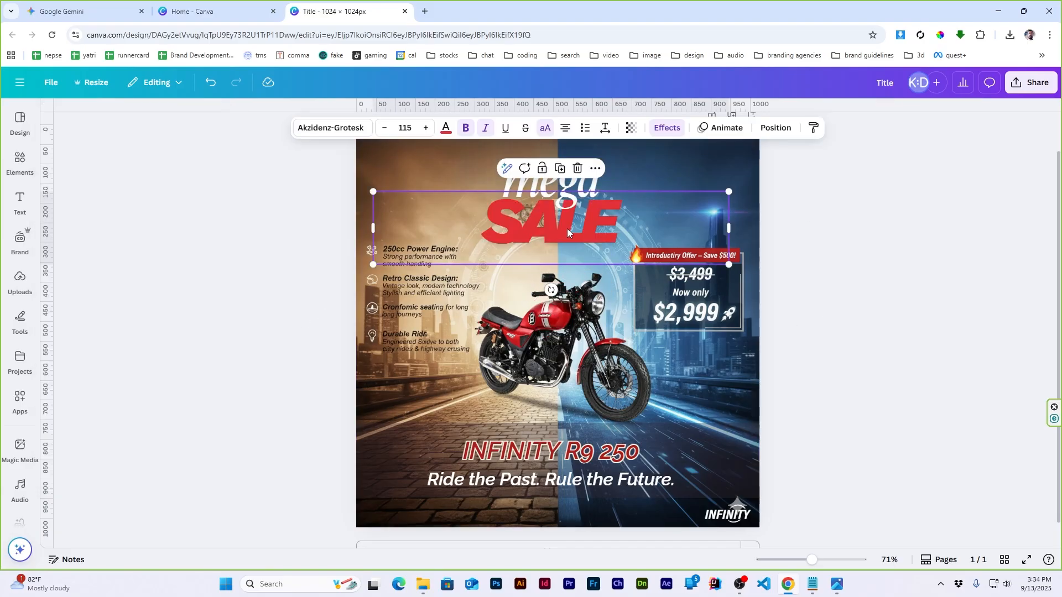
pyautogui.click(667, 128)
pyautogui.click(194, 253)
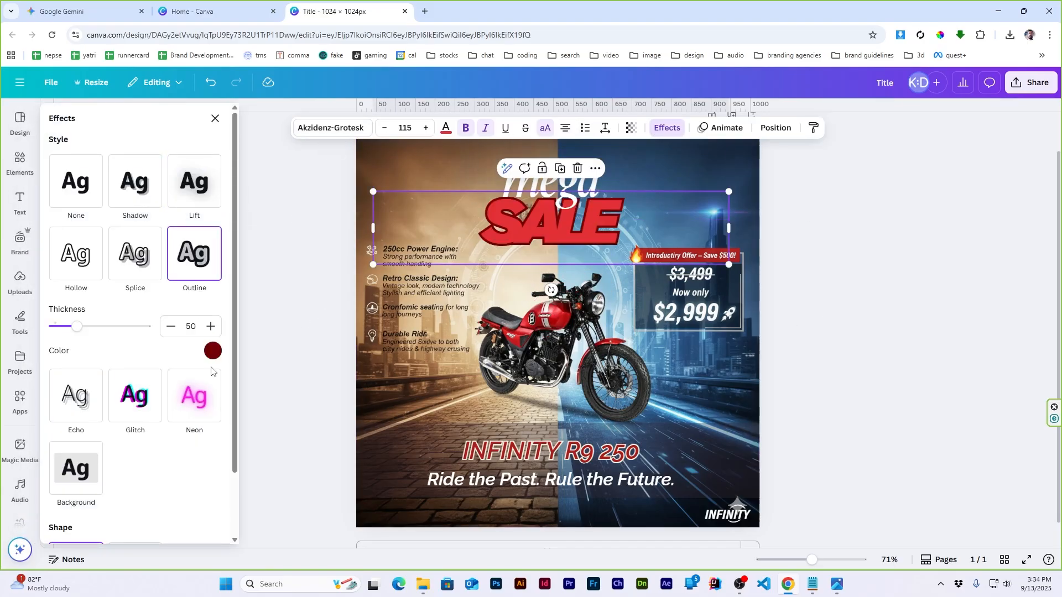
pyautogui.click(213, 352)
pyautogui.click(174, 181)
pyautogui.click(318, 191)
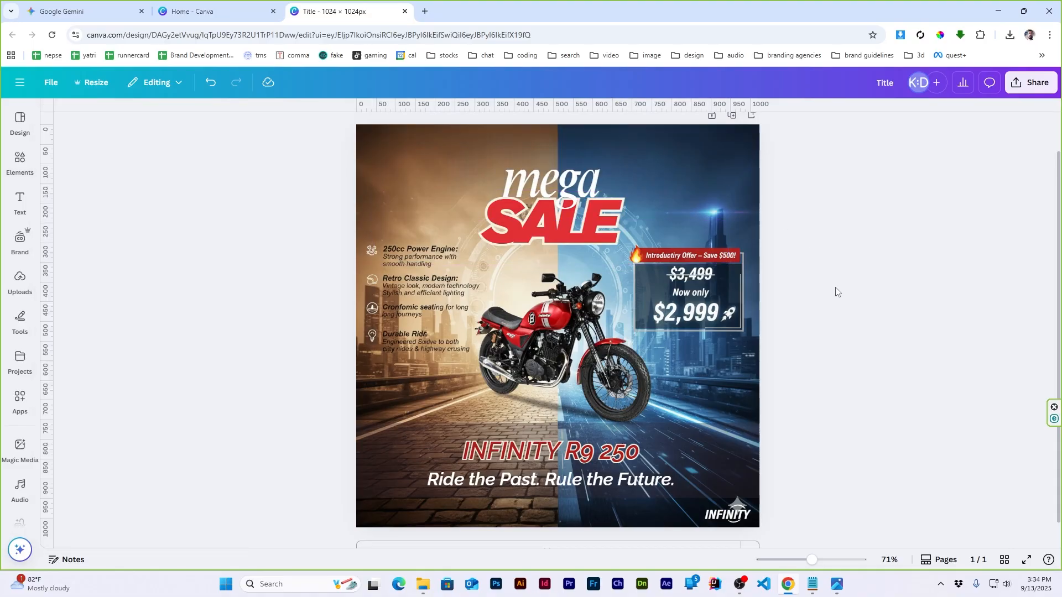
# Enlarge the "mega" and "SALE" headline texts together slightly.
pyautogui.click(582, 464)
pyautogui.click(583, 479)
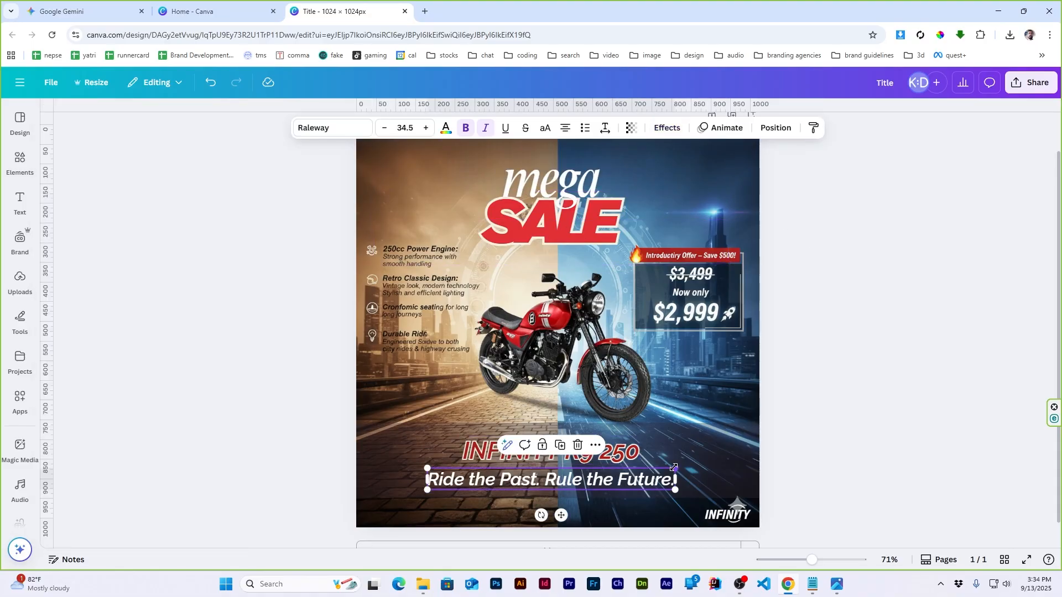
pyautogui.click(893, 337)
pyautogui.click(596, 185)
pyautogui.keyDown('shift'); pyautogui.click(599, 230); pyautogui.keyUp('shift')
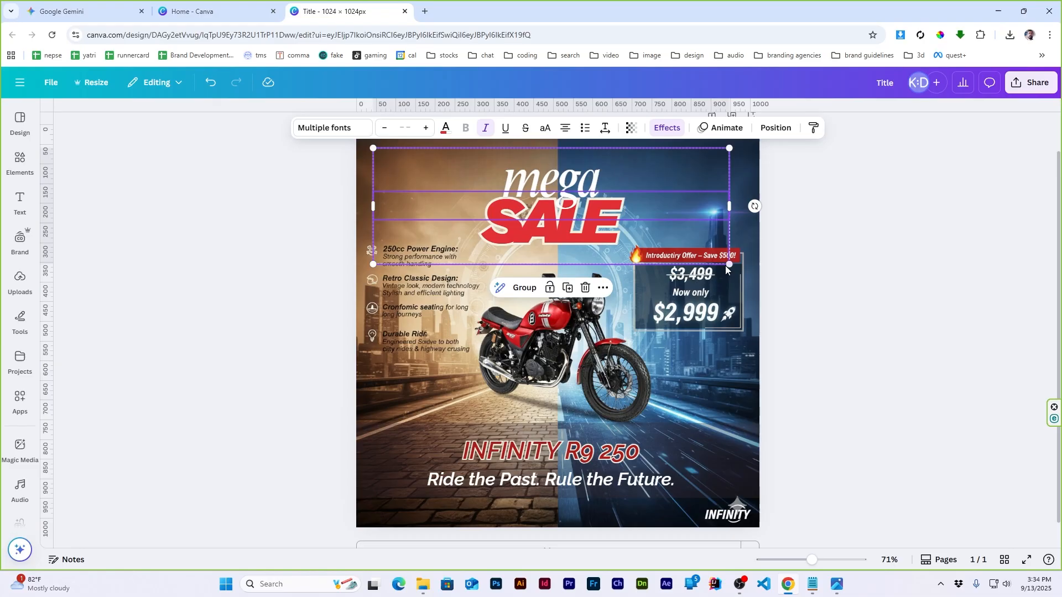
pyautogui.moveTo(728, 264); pyautogui.dragTo(741, 268)
pyautogui.click(874, 348)
pyautogui.scroll(-2, 781, 410)
pyautogui.scroll(1, 782, 409)
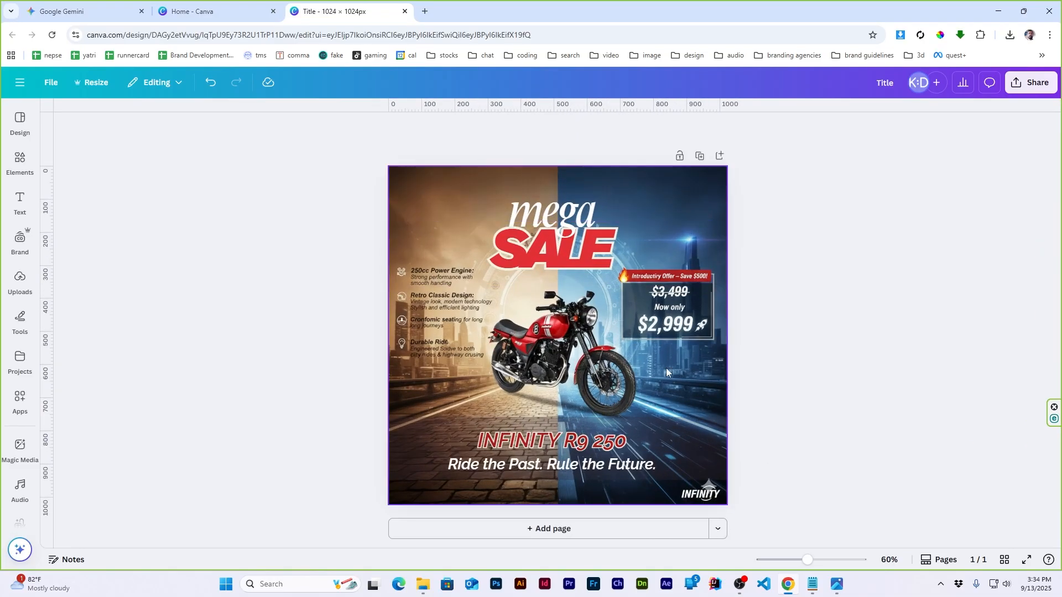
# Change the "Ride the Past. Rule the Future." tagline to the light yellow document colour.
pyautogui.scroll(1, 557, 470)
pyautogui.click(557, 469)
pyautogui.click(443, 127)
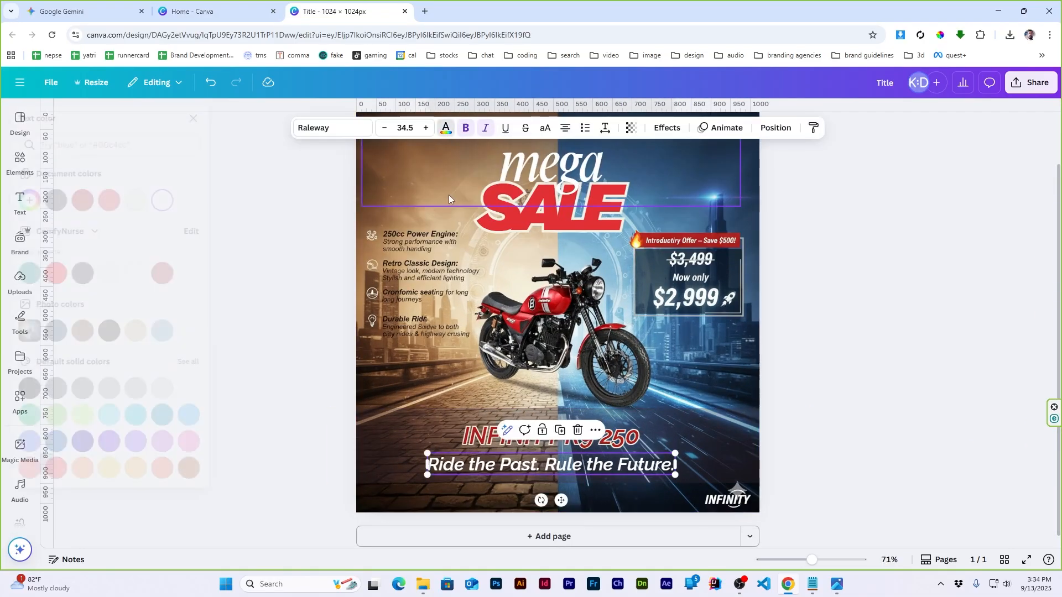
pyautogui.click(165, 201)
pyautogui.click(802, 389)
pyautogui.scroll(1, 801, 387)
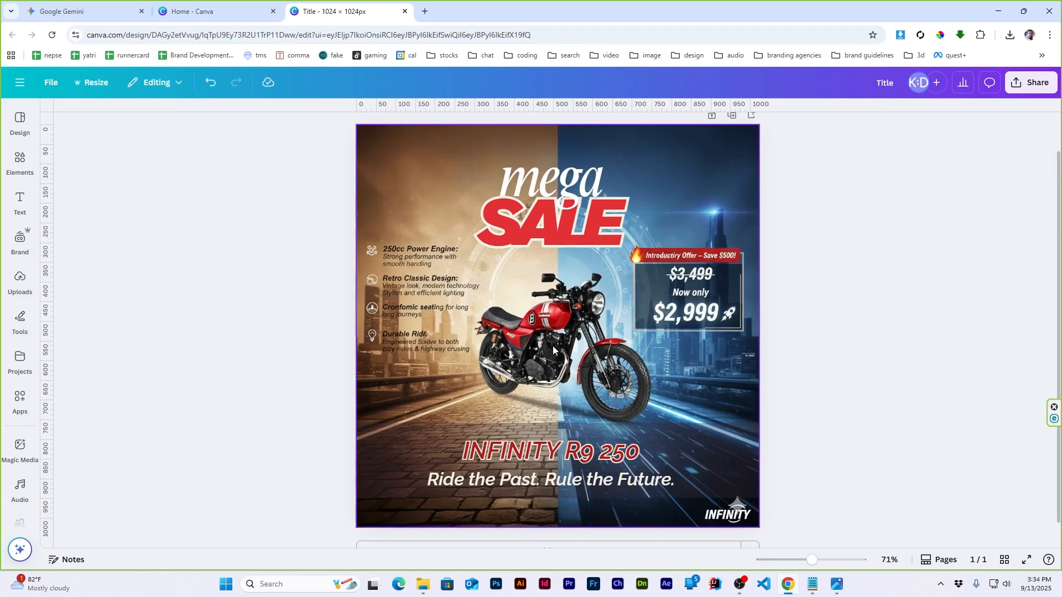
# Download the finished bike ad as a PNG and open the exported Title.png.
pyautogui.click(51, 82)
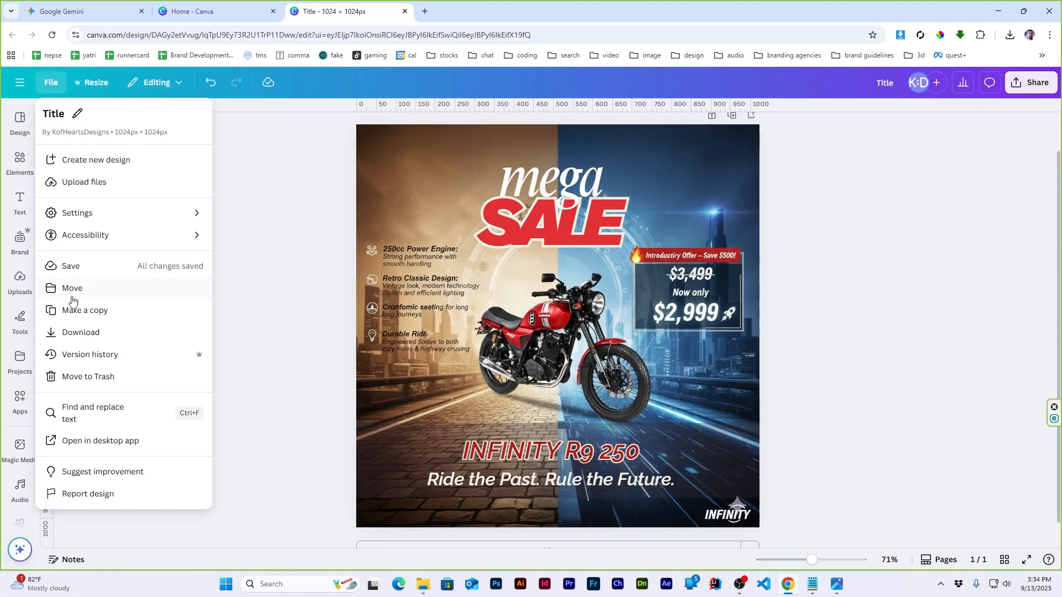
pyautogui.click(75, 332)
pyautogui.click(957, 331)
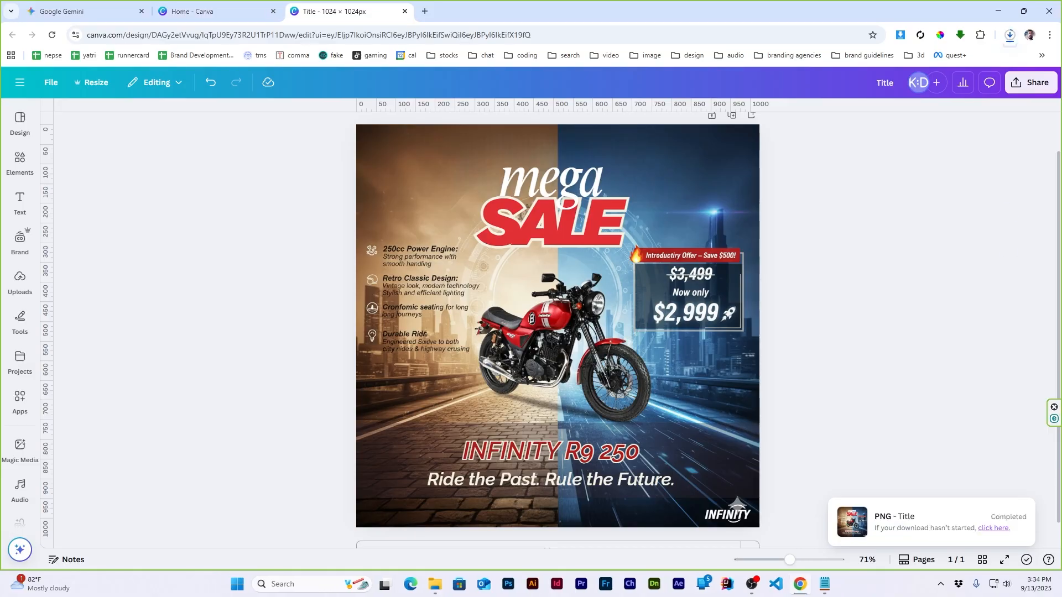
pyautogui.click(921, 74)
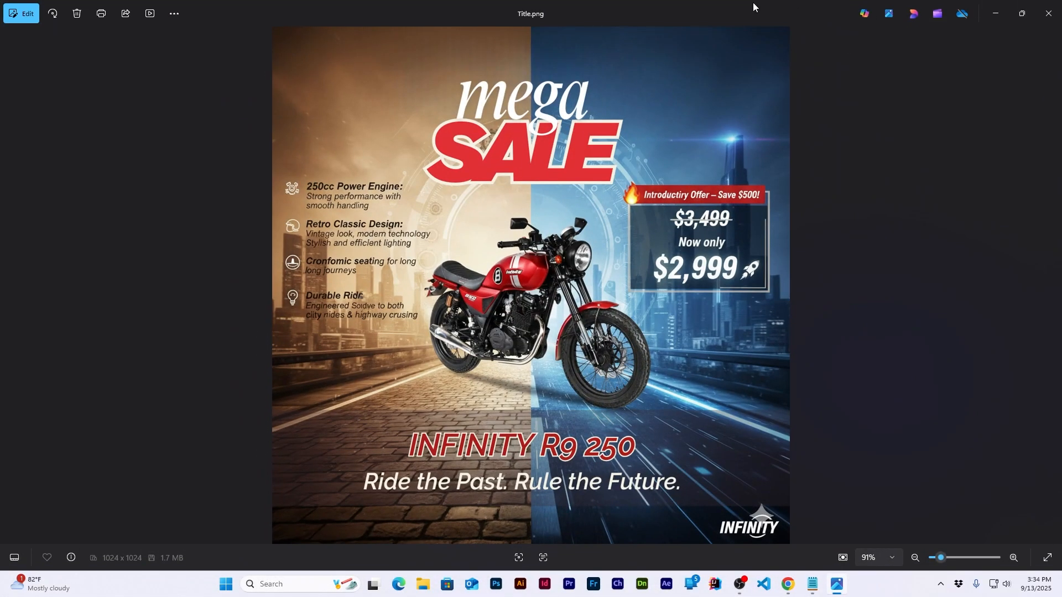
# Close the exported image and the Canva home page.
pyautogui.click(1048, 13)
pyautogui.click(215, 11)
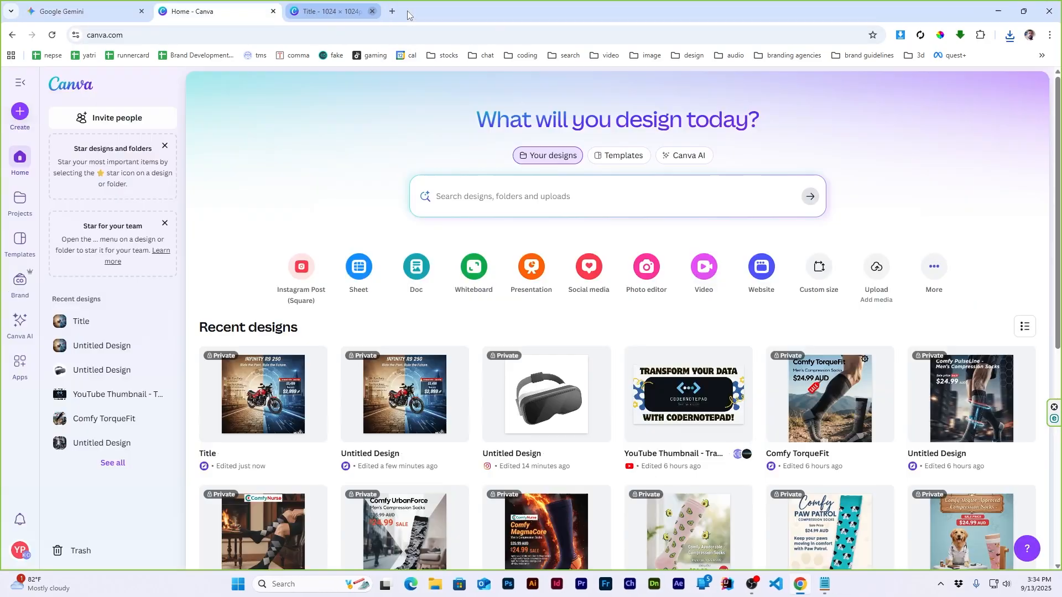
pyautogui.click(273, 12)
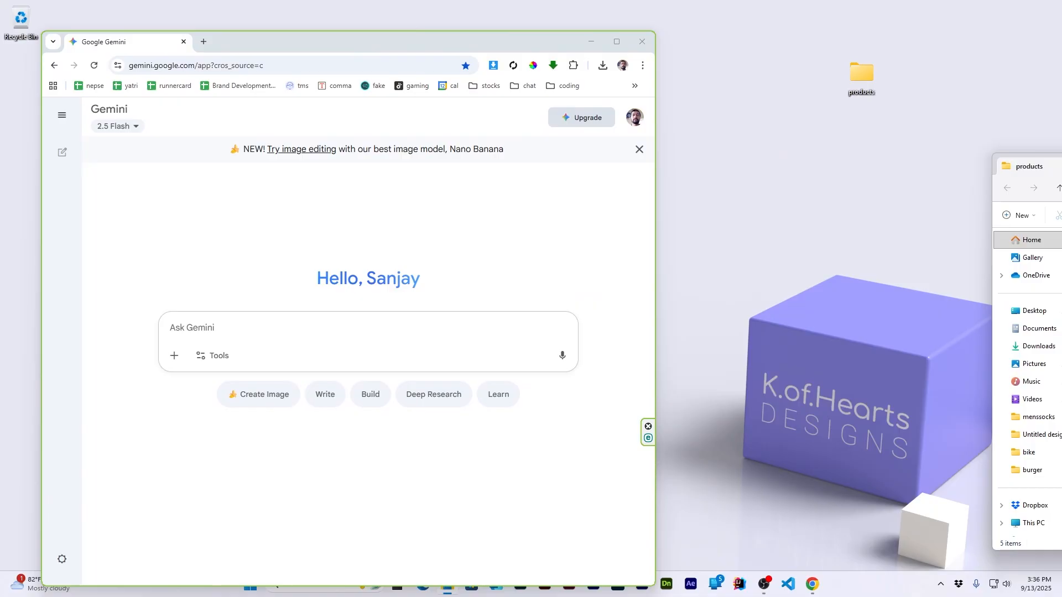
# Place the products folder beside Gemini and attach 5.png from its burger subfolder to the prompt.
pyautogui.moveTo(1028, 166); pyautogui.dragTo(1058, 166)
pyautogui.click(271, 185)
pyautogui.doubleClick(644, 113)
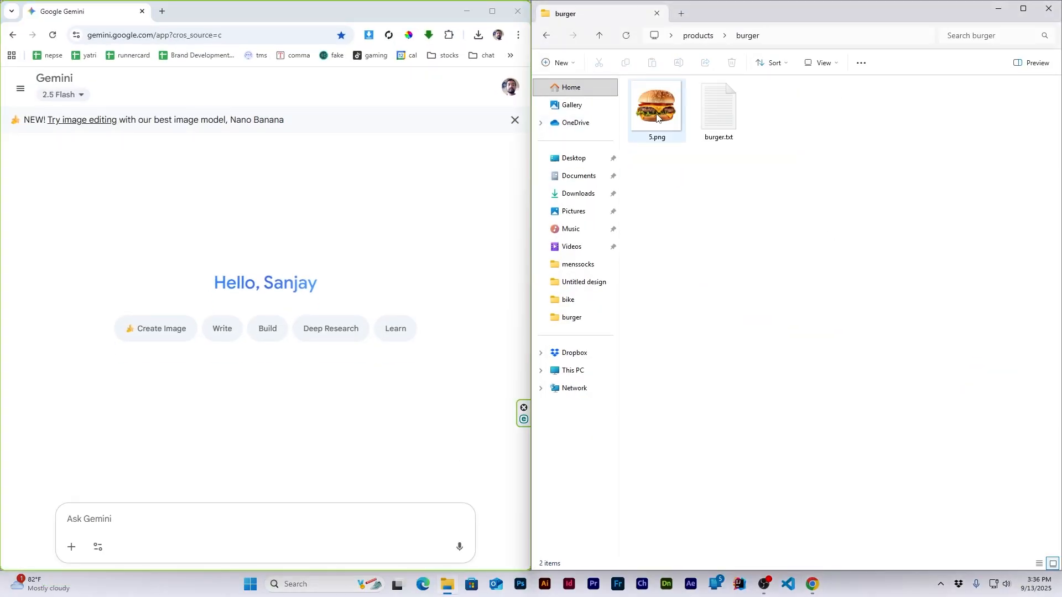
pyautogui.moveTo(656, 117); pyautogui.dragTo(392, 338)
# Copy all the ad text from burger.txt and close the file.
pyautogui.doubleClick(719, 111)
pyautogui.hotkey('ctrl', 'a')
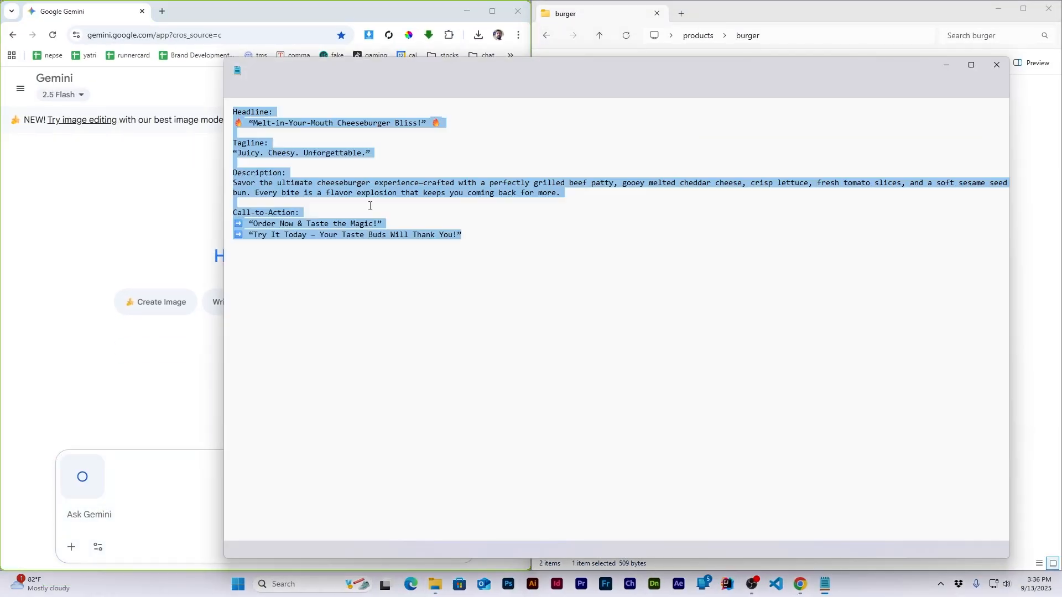
pyautogui.click(370, 206)
pyautogui.hotkey('ctrl', 'a')
pyautogui.click(1000, 66)
# Maximize Gemini and submit a request for a creative ad with the copied burger text, using the Image tool.
pyautogui.moveTo(386, 12); pyautogui.dragTo(490, 43)
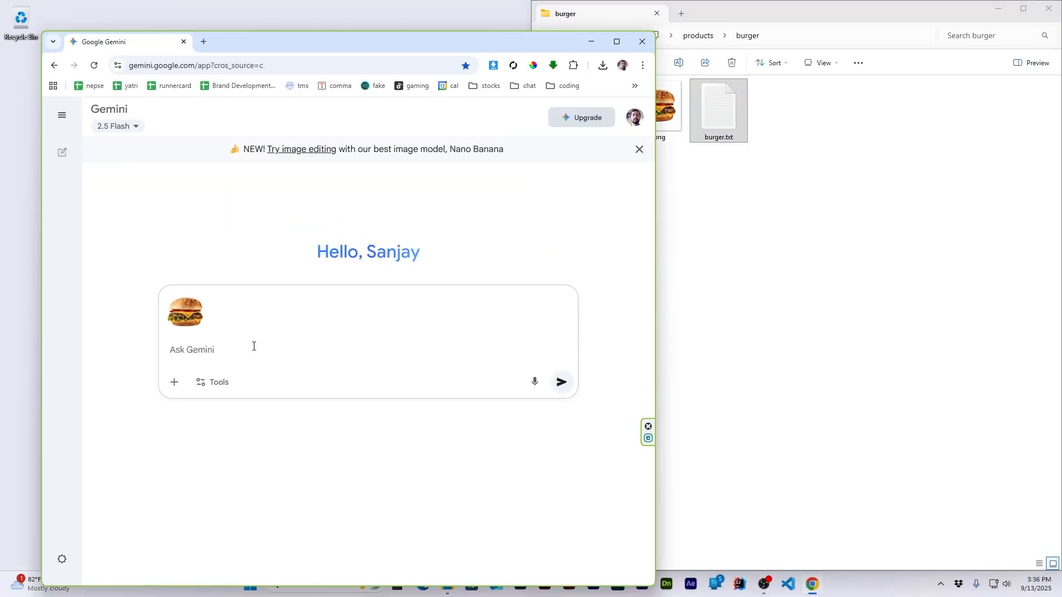
pyautogui.press('super+Up')
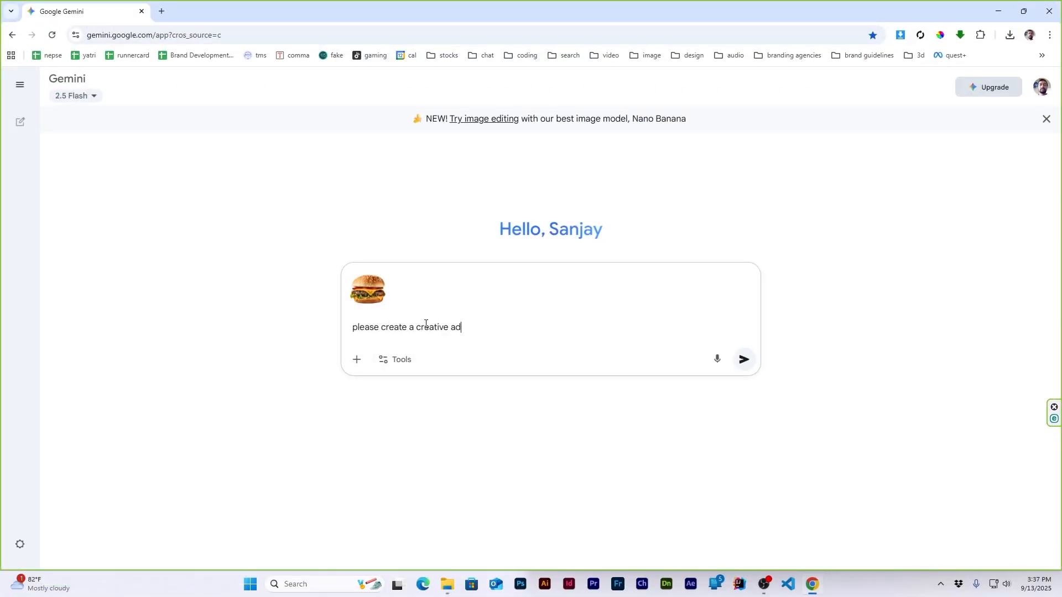
pyautogui.hotkey('ctrl', 'v')
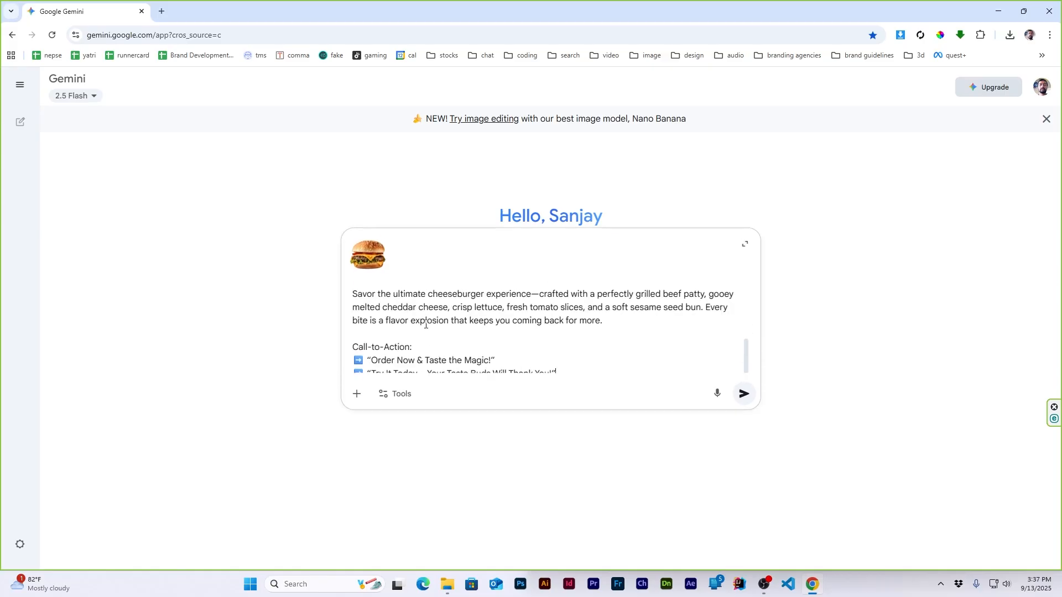
pyautogui.click(396, 399)
pyautogui.click(459, 449)
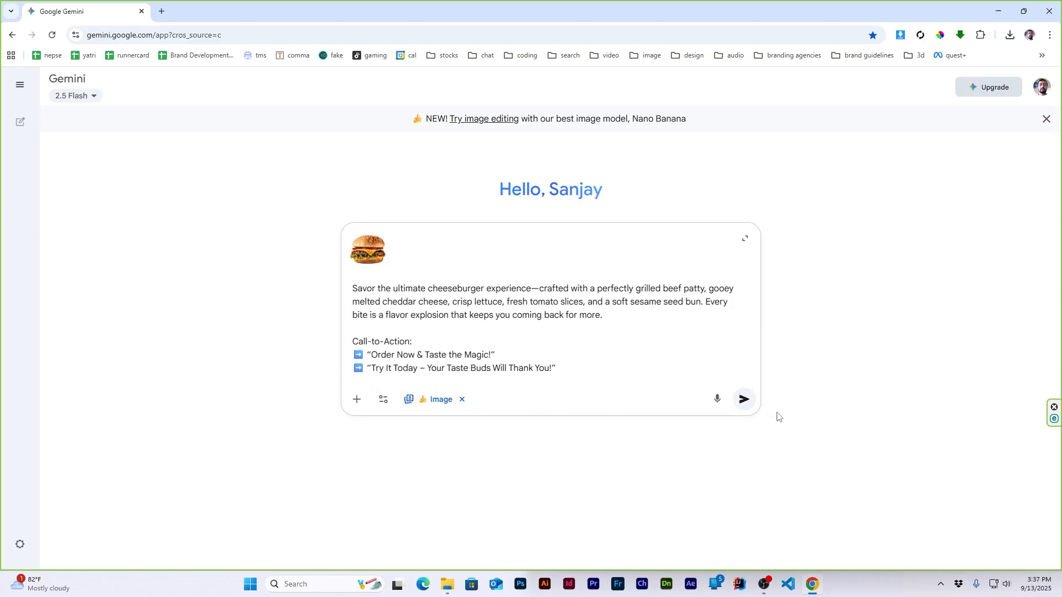
pyautogui.click(744, 399)
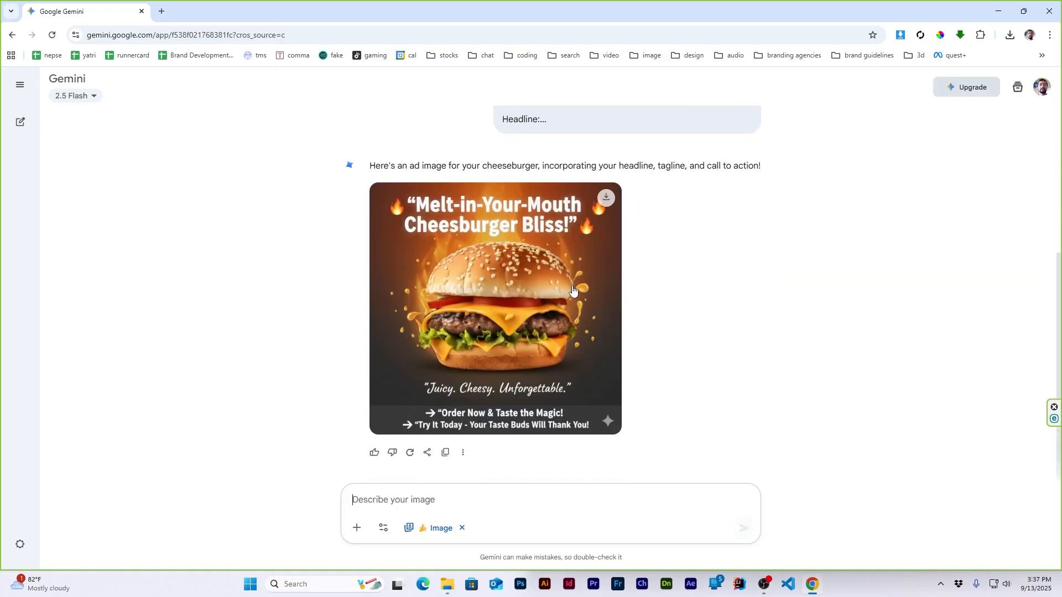
# Download the generated burger ad at full size and open Canva in a new tab.
pyautogui.click(608, 198)
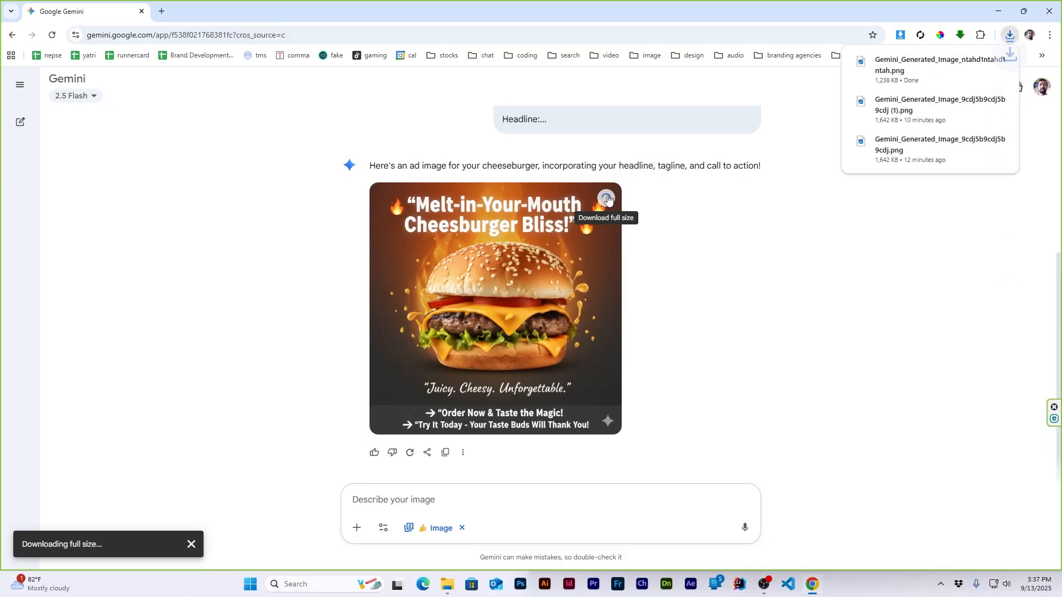
pyautogui.click(164, 1)
pyautogui.write('canva')
pyautogui.press('Return')
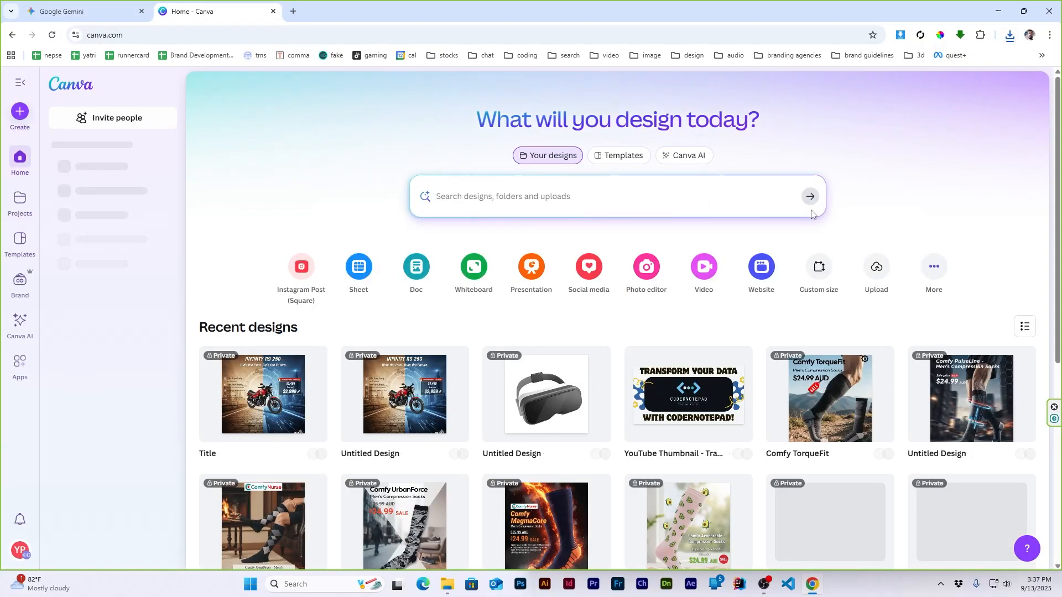
# Upload the downloaded burger ad to Canva, open it for image editing and create a new design from it.
pyautogui.click(878, 267)
pyautogui.click(575, 374)
pyautogui.doubleClick(221, 166)
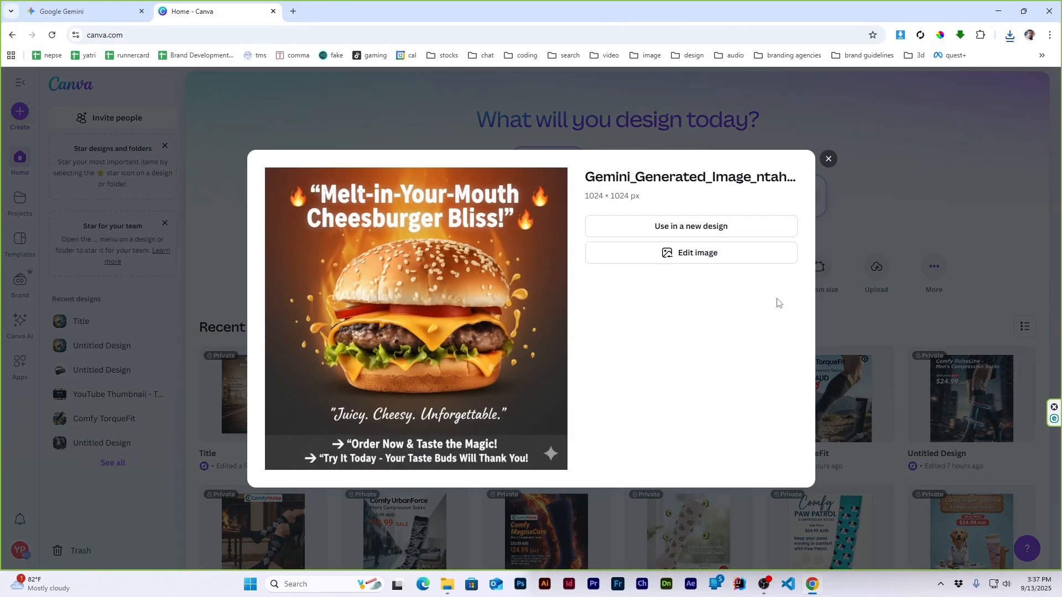
pyautogui.click(698, 253)
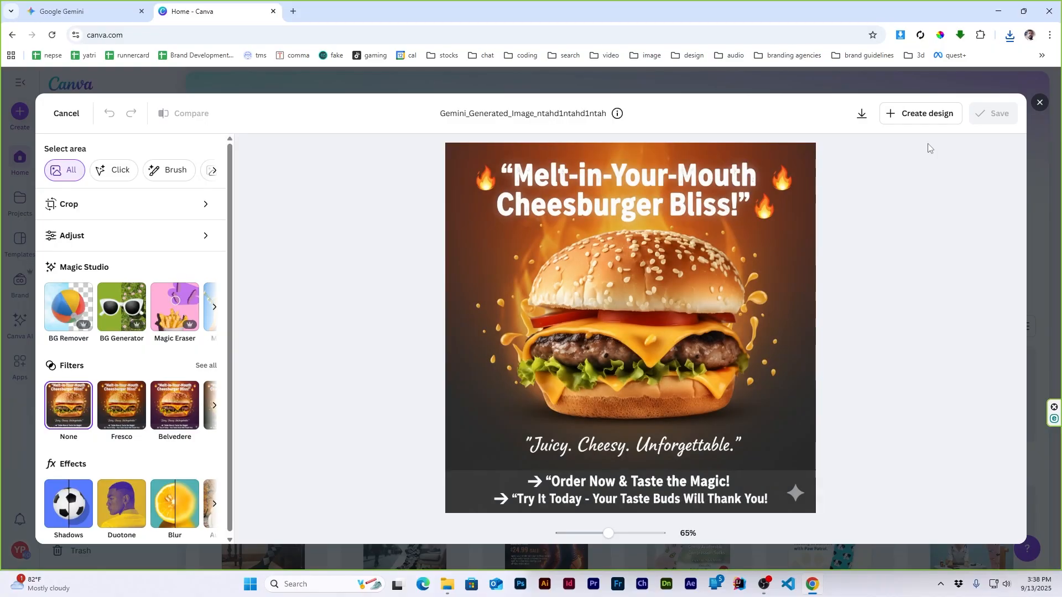
pyautogui.click(923, 113)
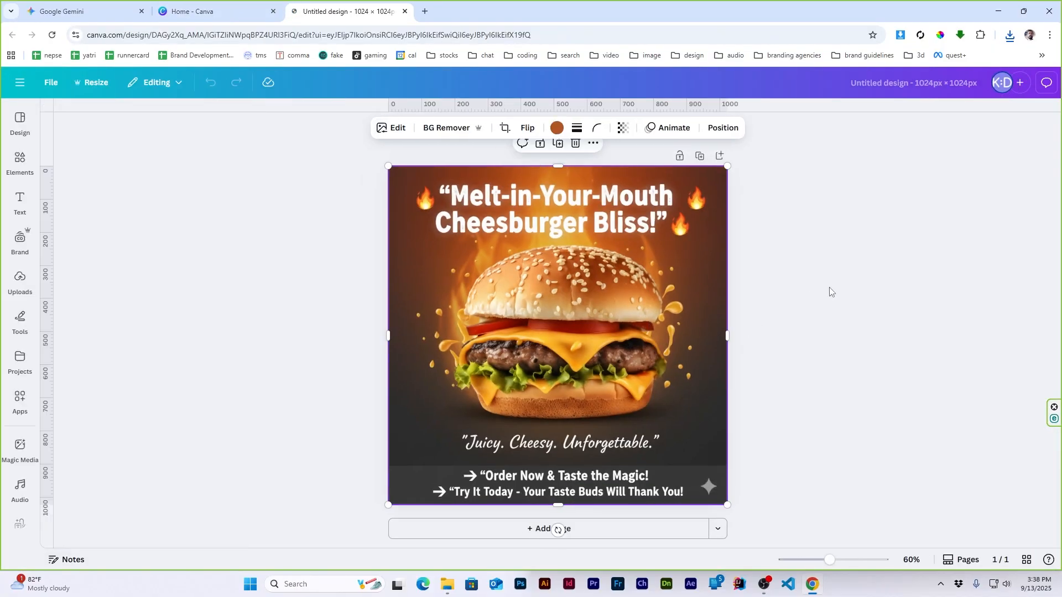
pyautogui.click(829, 287)
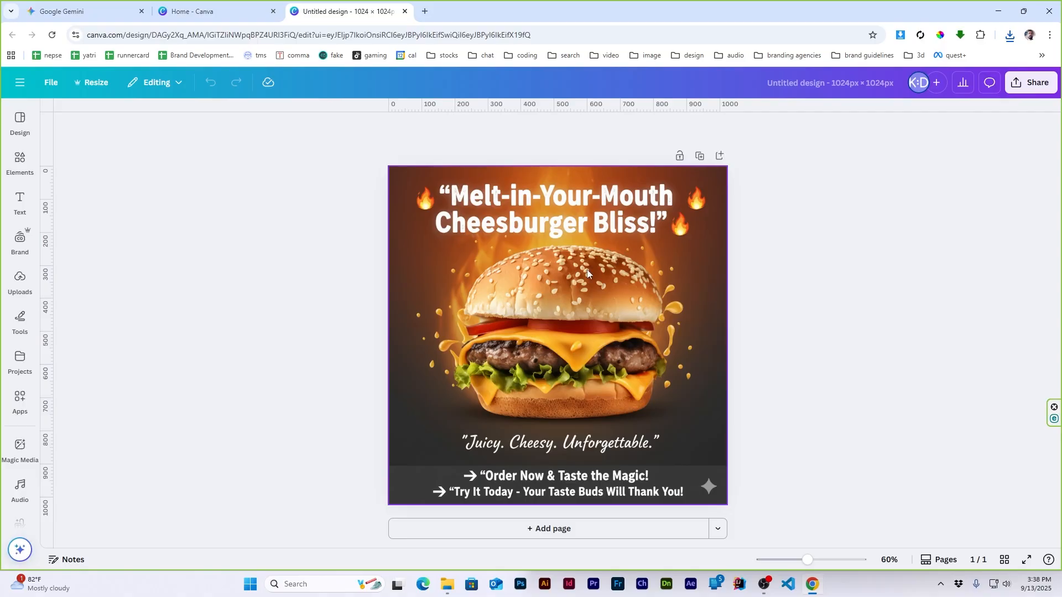
# Erase the "Melt-in-Your-Mouth Cheesburger Bliss!" headline from the burger image with Magic Eraser at brush size 40.
pyautogui.click(544, 227)
pyautogui.click(394, 128)
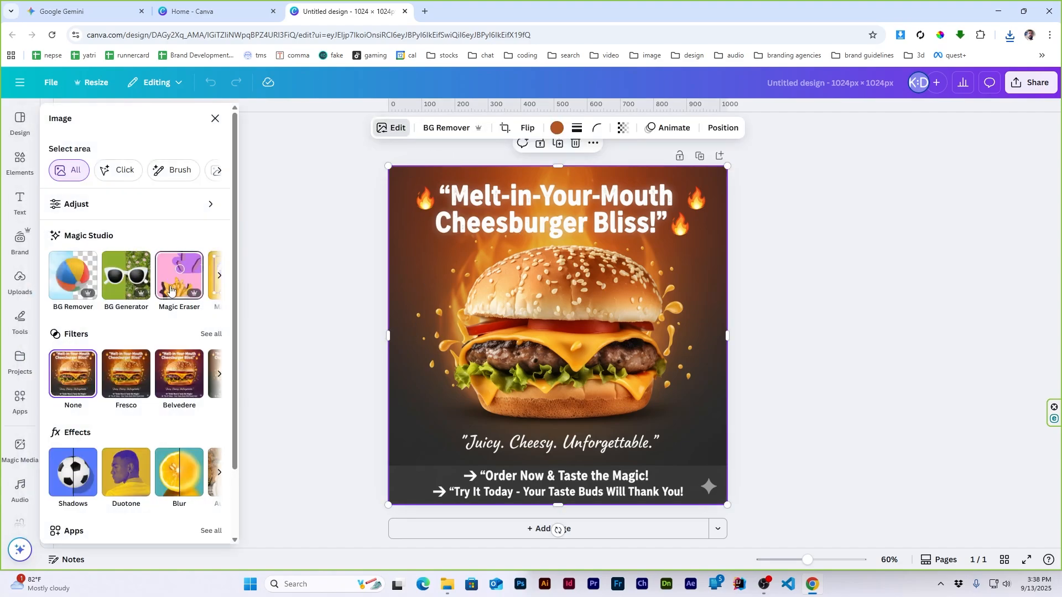
pyautogui.click(170, 290)
pyautogui.moveTo(519, 146)
pyautogui.mouseDown()
pyautogui.moveTo(574, 172)
pyautogui.moveTo(638, 177)
pyautogui.moveTo(759, 175)
pyautogui.moveTo(780, 148)
pyautogui.moveTo(558, 138)
pyautogui.mouseUp()
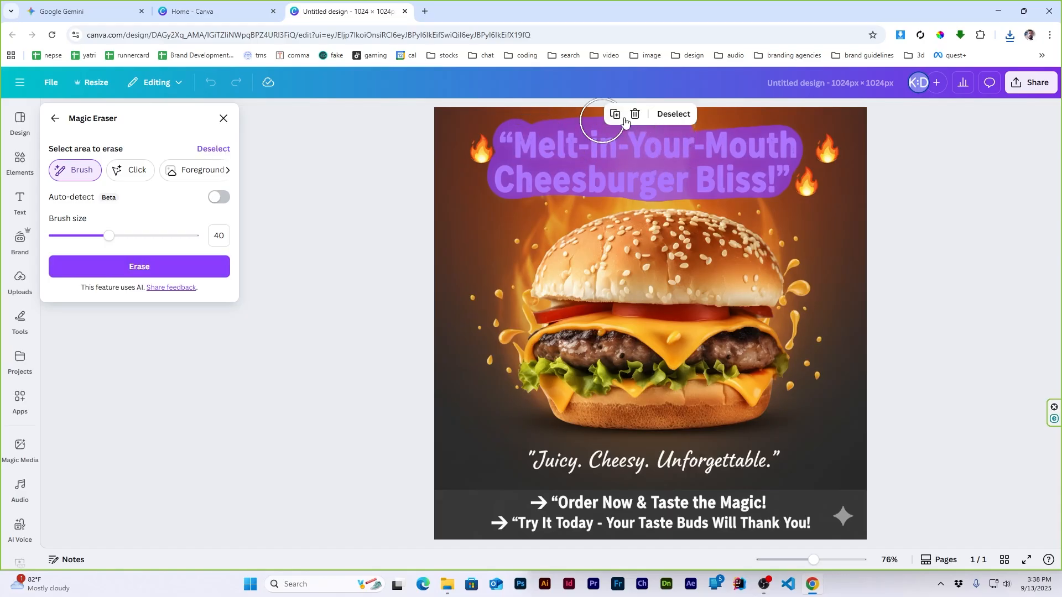
pyautogui.click(140, 266)
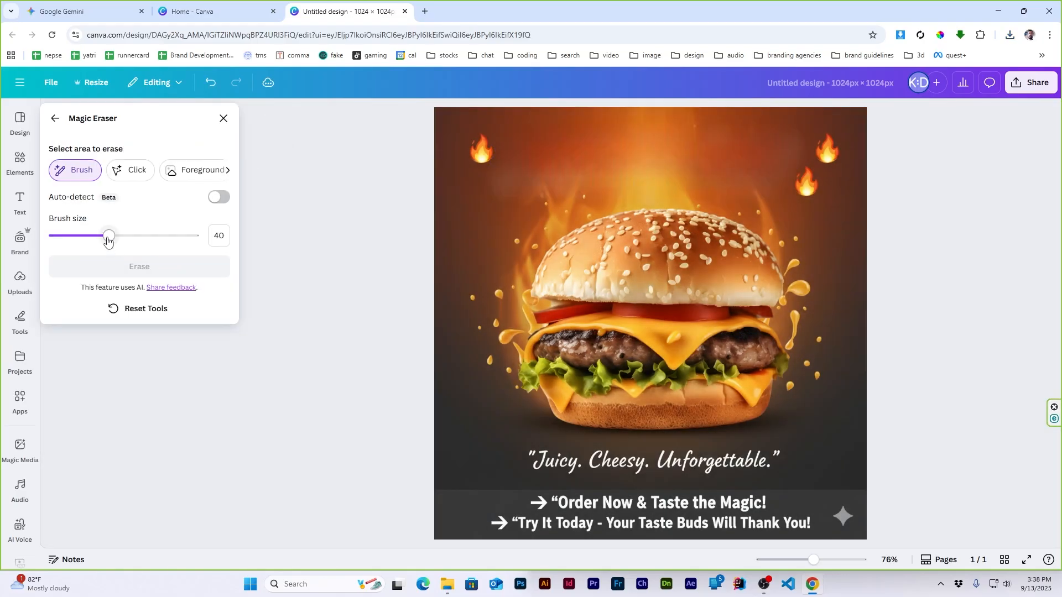
pyautogui.click(55, 118)
pyautogui.click(215, 120)
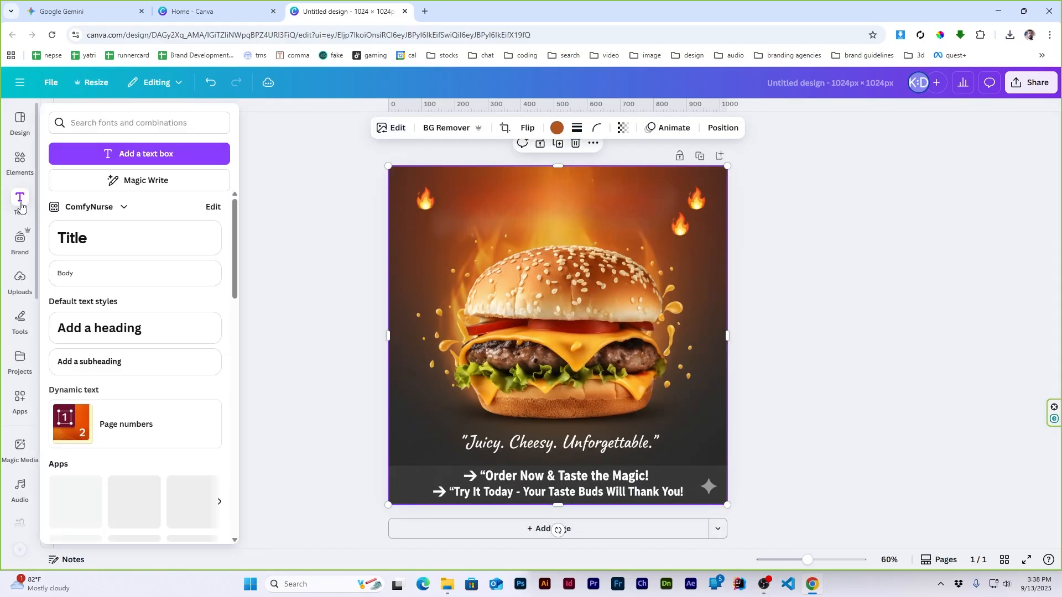
# Add the "Flash SALE" font combination, place it above the burger, and replace "Flash" with "Cheese".
pyautogui.scroll(-6, 159, 378)
pyautogui.scroll(-4, 159, 378)
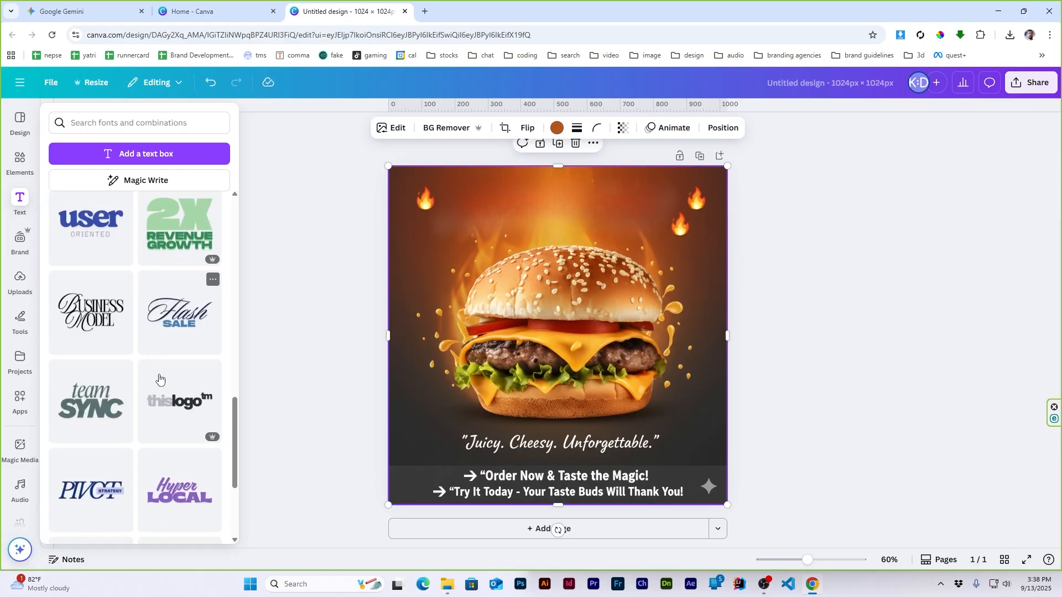
pyautogui.click(182, 316)
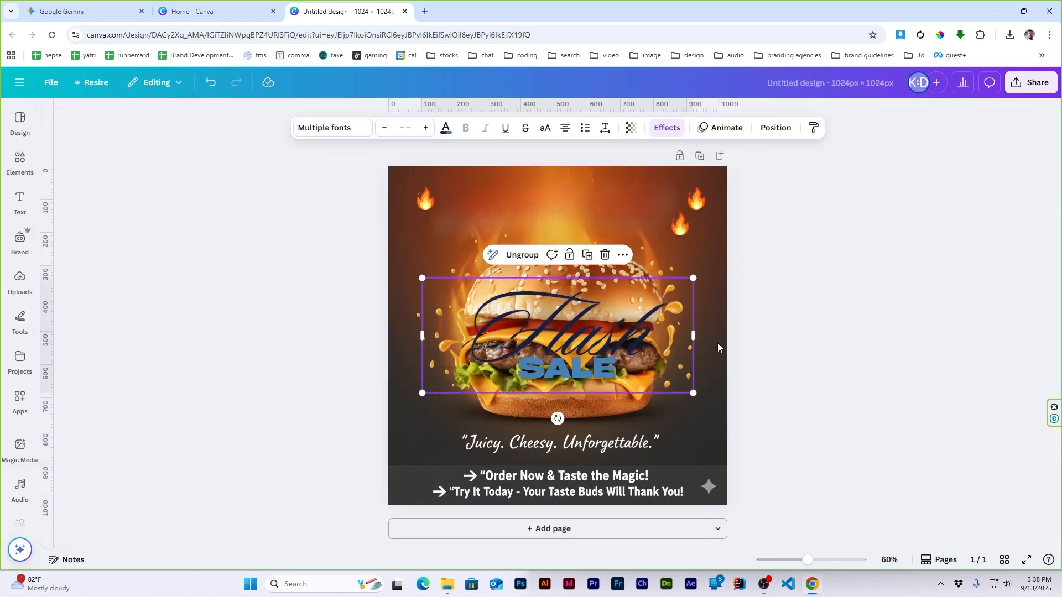
pyautogui.moveTo(544, 362); pyautogui.dragTo(532, 259)
pyautogui.click(532, 258)
pyautogui.doubleClick(537, 231)
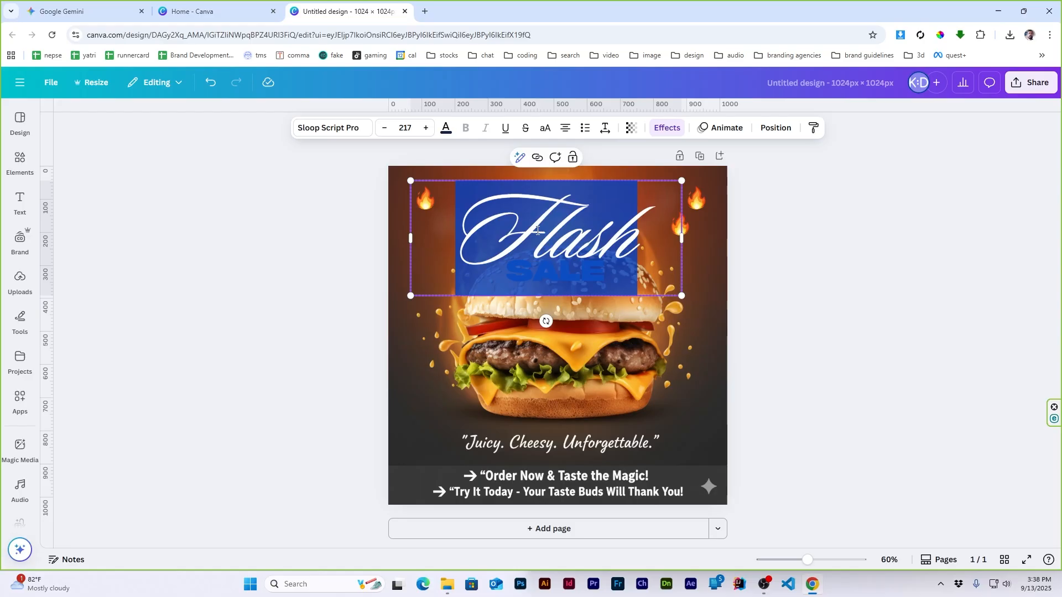
pyautogui.write('Cheese')
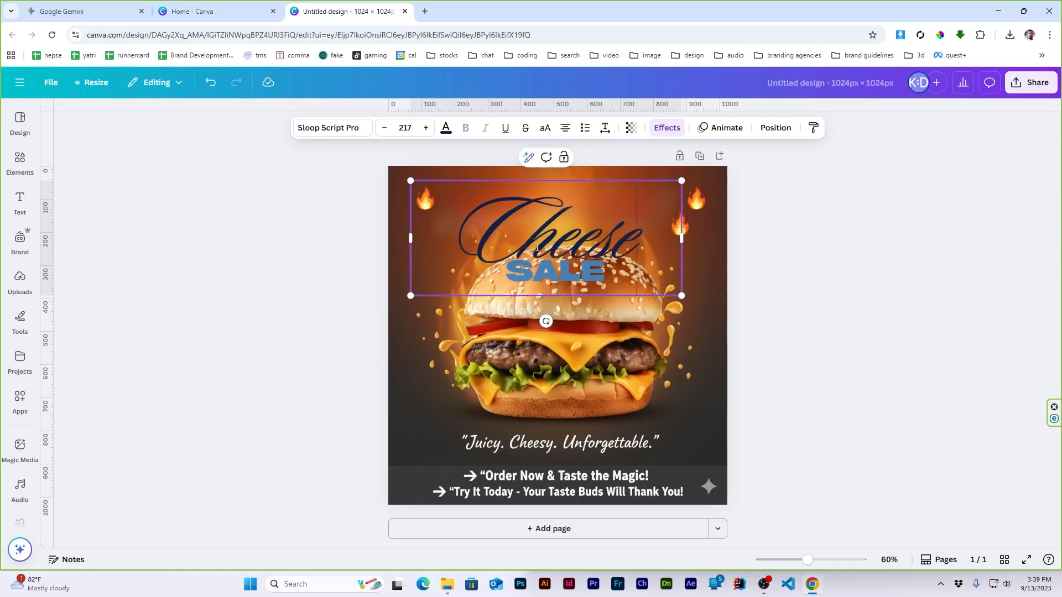
# Replace the word "SALE" under "Cheese" with "BURGER".
pyautogui.doubleClick(552, 271)
pyautogui.click(769, 304)
pyautogui.click(569, 276)
pyautogui.doubleClick(572, 277)
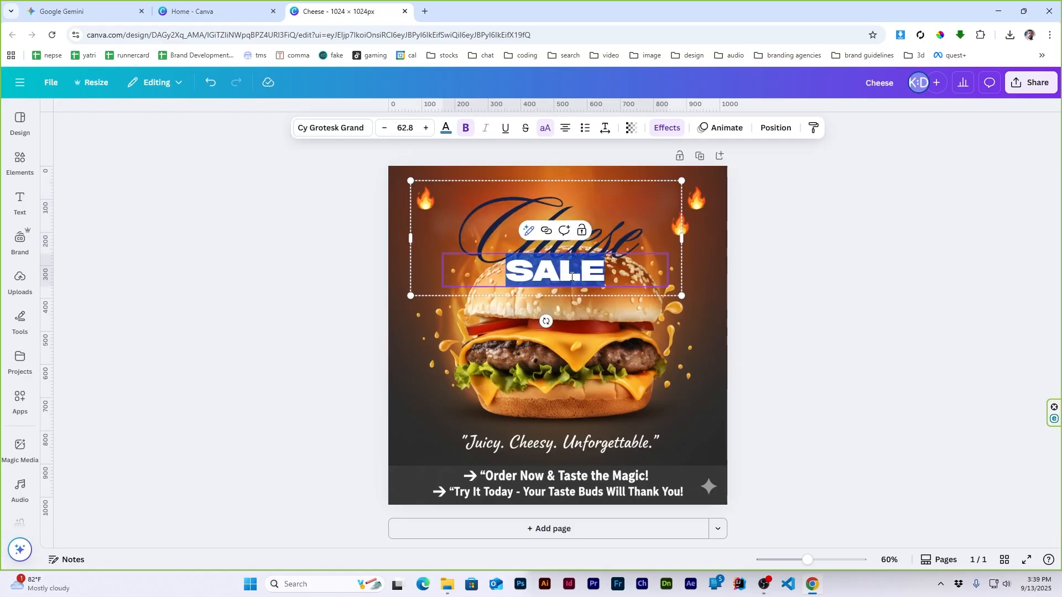
pyautogui.write('BURGER')
pyautogui.click(744, 285)
# Recolor the word "BURGER" yellow.
pyautogui.doubleClick(578, 273)
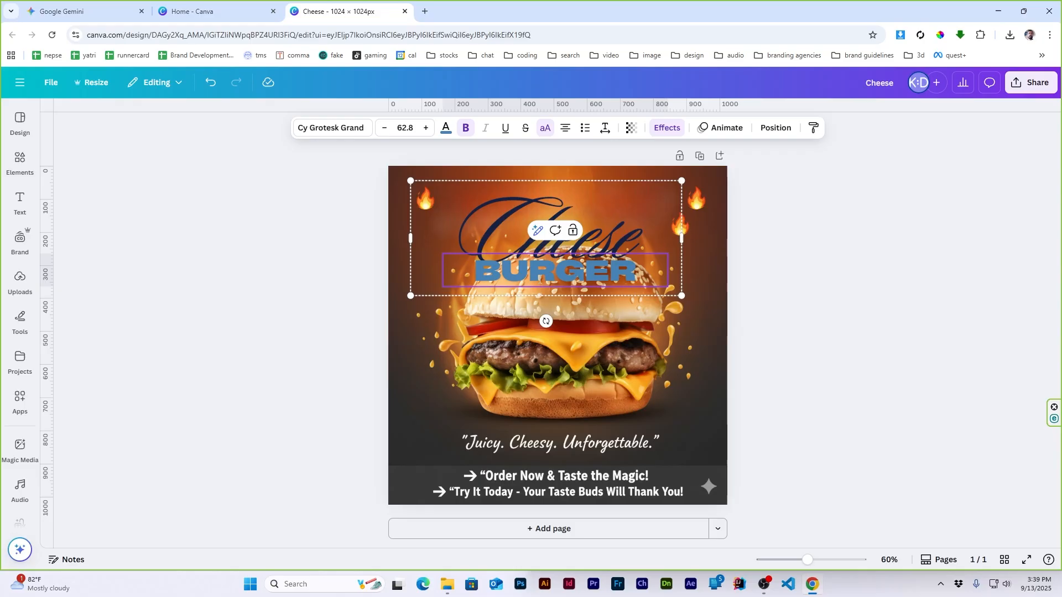
pyautogui.click(446, 128)
pyautogui.click(138, 467)
pyautogui.click(857, 362)
# Recolor the script word "Cheese" yellow.
pyautogui.click(594, 243)
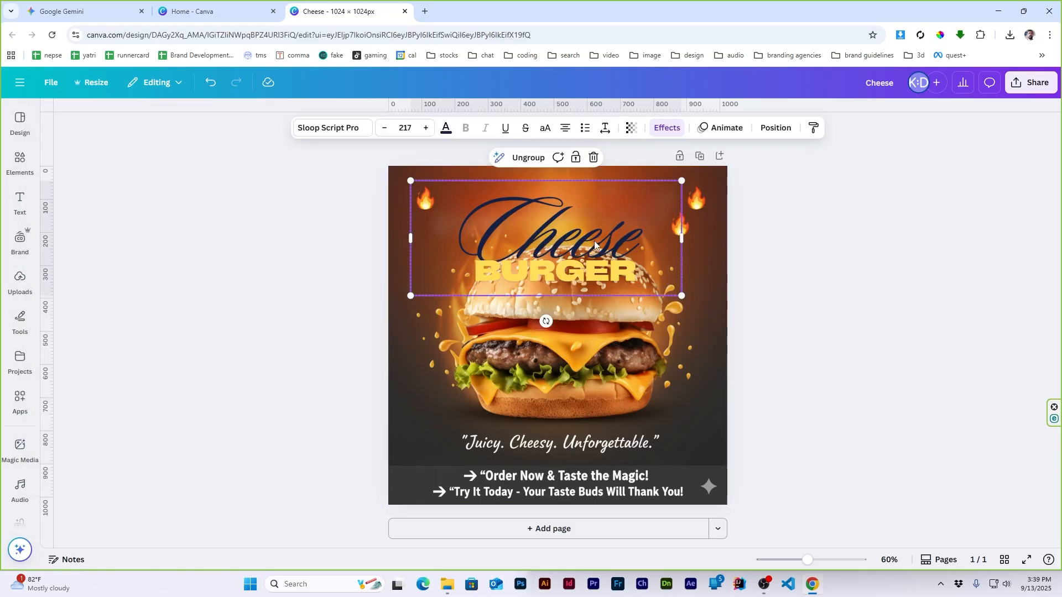
pyautogui.doubleClick(595, 246)
pyautogui.click(446, 129)
pyautogui.click(112, 202)
pyautogui.click(304, 271)
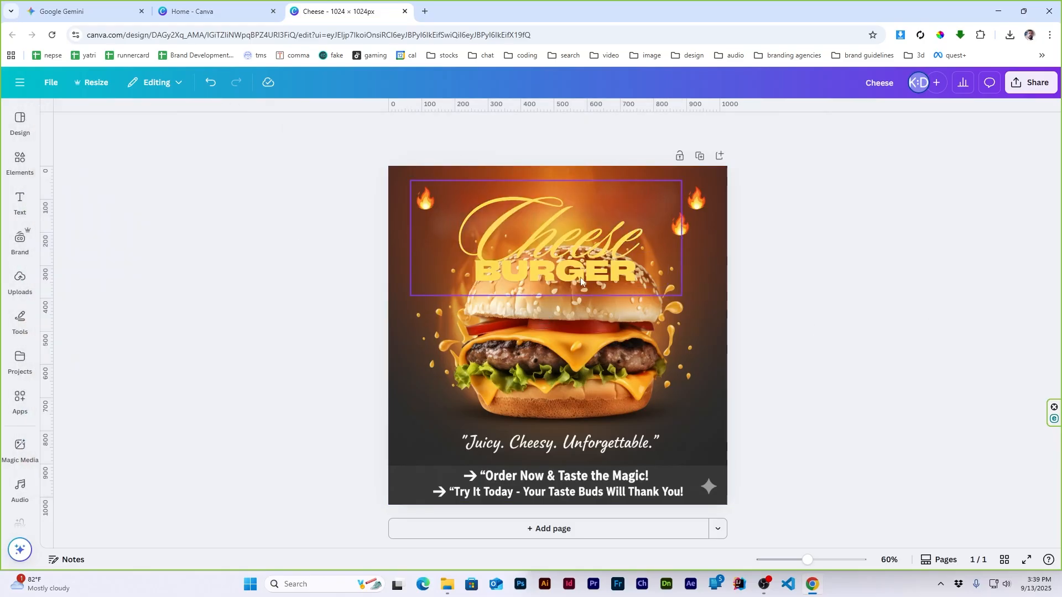
# Change the color of the word "BURGER" to white.
pyautogui.doubleClick(518, 265)
pyautogui.click(447, 128)
pyautogui.click(112, 203)
pyautogui.click(309, 249)
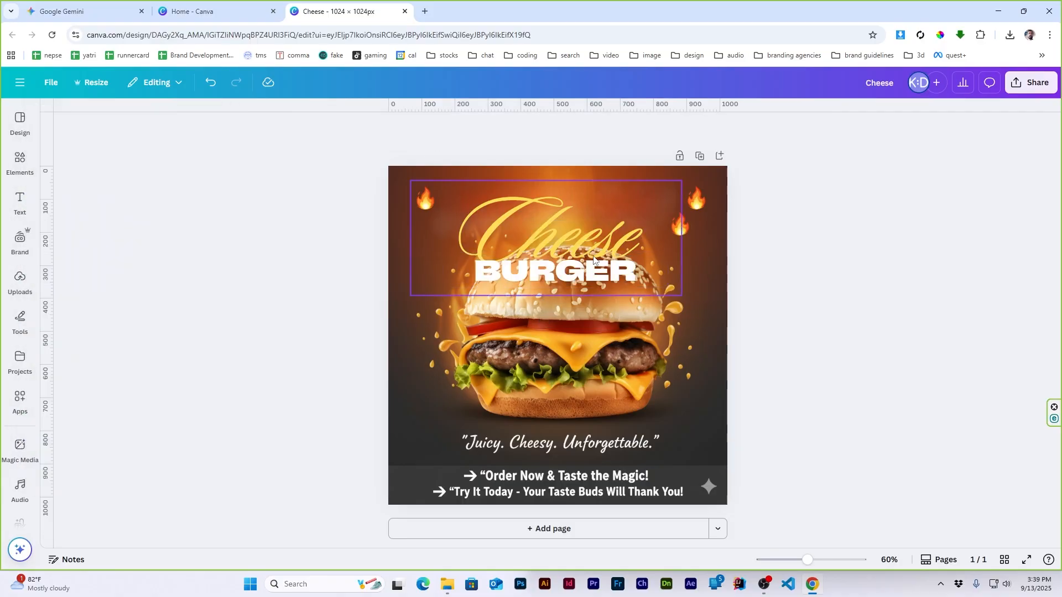
# Scale down the "Cheese BURGER" headline group and move it up so it clears the bun.
pyautogui.click(575, 249)
pyautogui.moveTo(681, 180); pyautogui.dragTo(643, 197)
pyautogui.moveTo(581, 258); pyautogui.dragTo(581, 227)
pyautogui.click(877, 336)
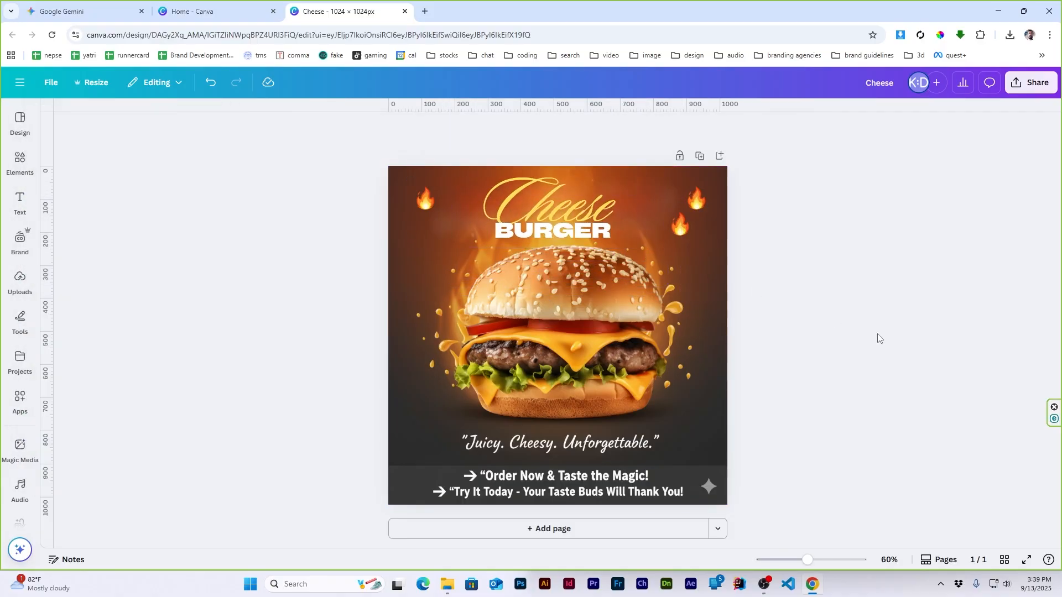
# Erase the two call-to-action lines and the sparkle mark at the burger image's lower edge with Magic Eraser at brush size 40.
pyautogui.click(553, 326)
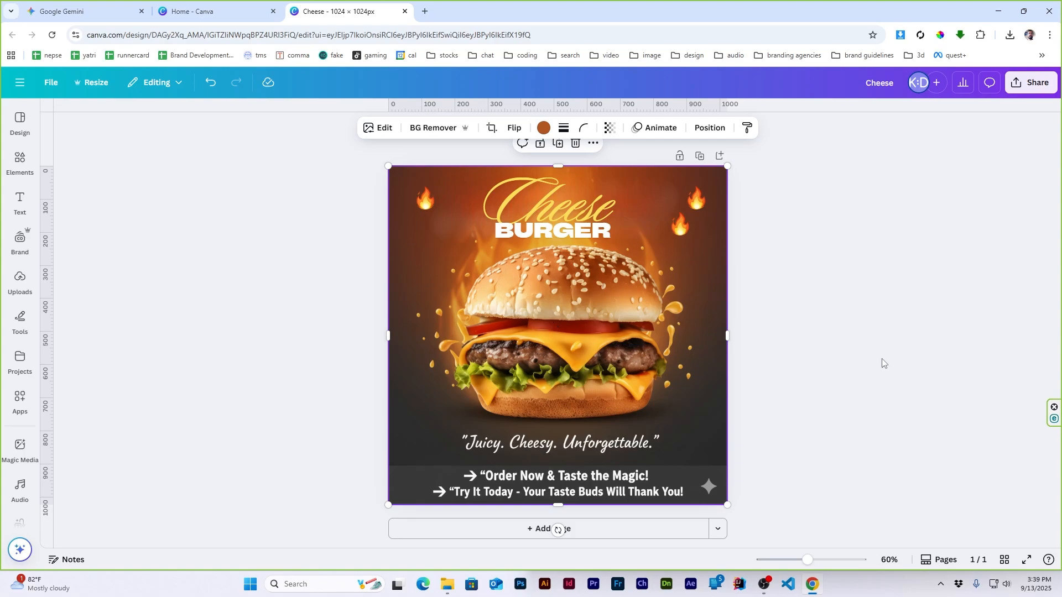
pyautogui.click(380, 128)
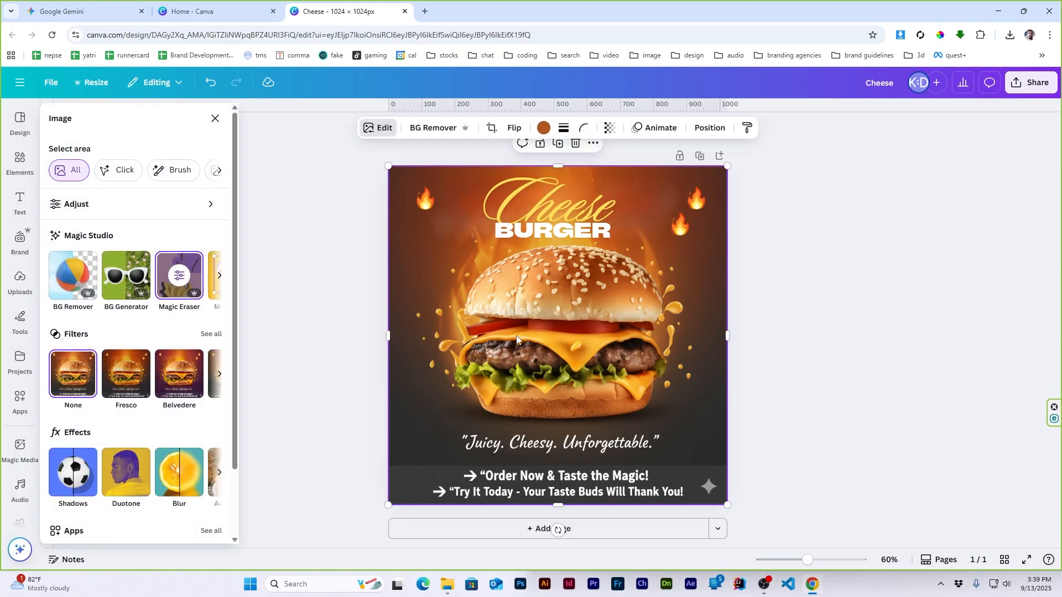
pyautogui.click(179, 275)
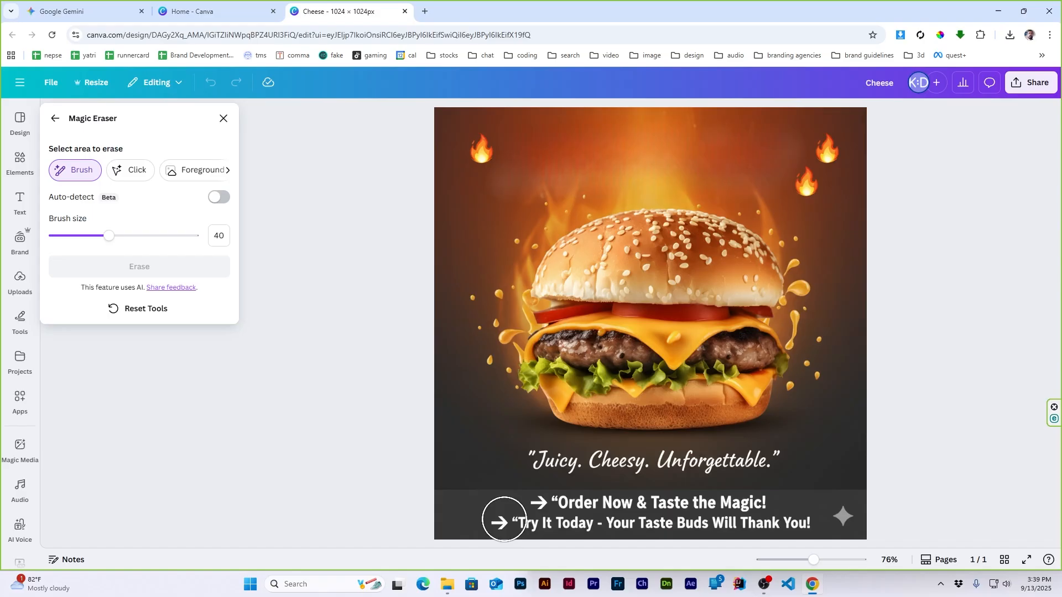
pyautogui.moveTo(500, 516); pyautogui.dragTo(795, 509)
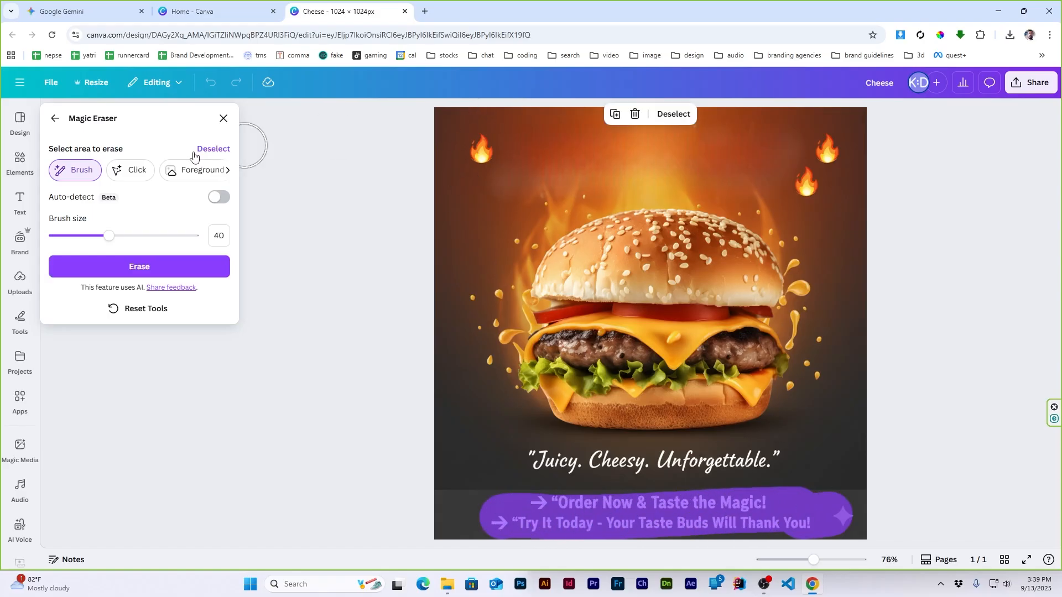
pyautogui.click(139, 267)
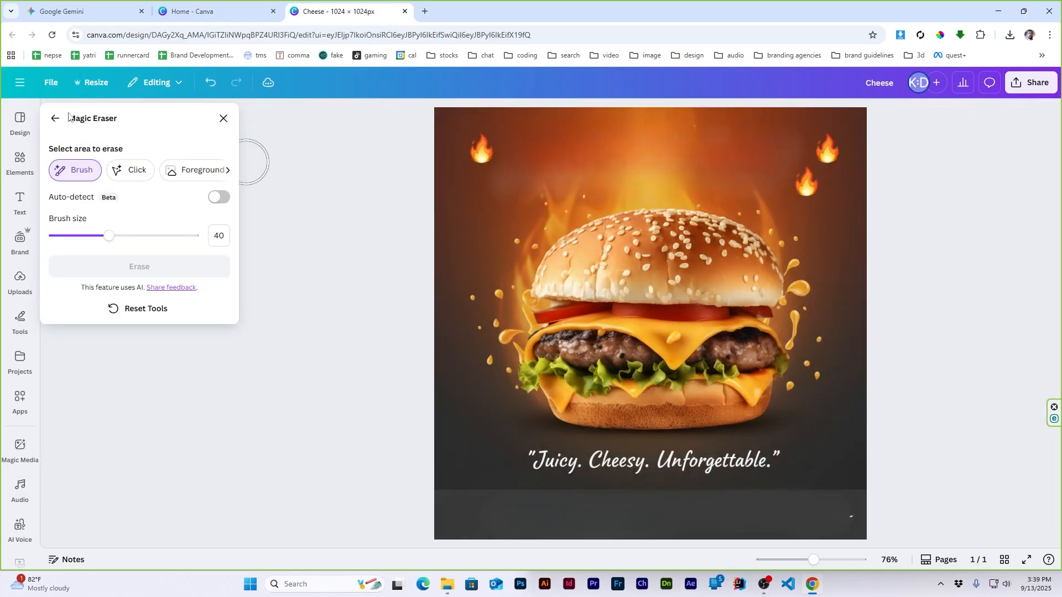
pyautogui.click(216, 120)
pyautogui.click(213, 122)
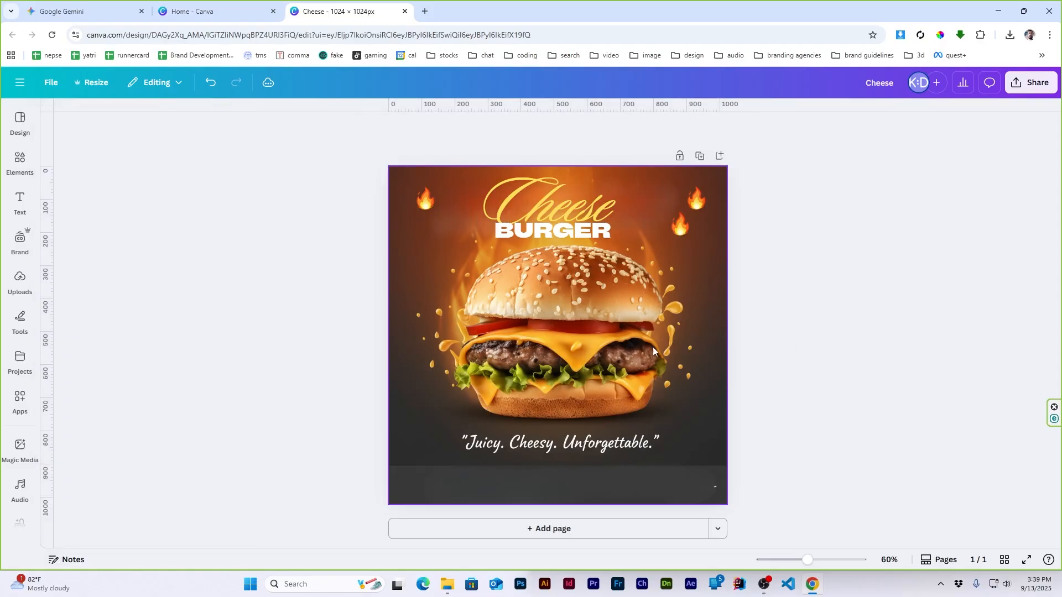
# Move the burger background image slightly down, leaving a narrow gap along the page's upper edge.
pyautogui.moveTo(568, 320); pyautogui.dragTo(569, 335)
pyautogui.click(525, 215)
pyautogui.click(344, 208)
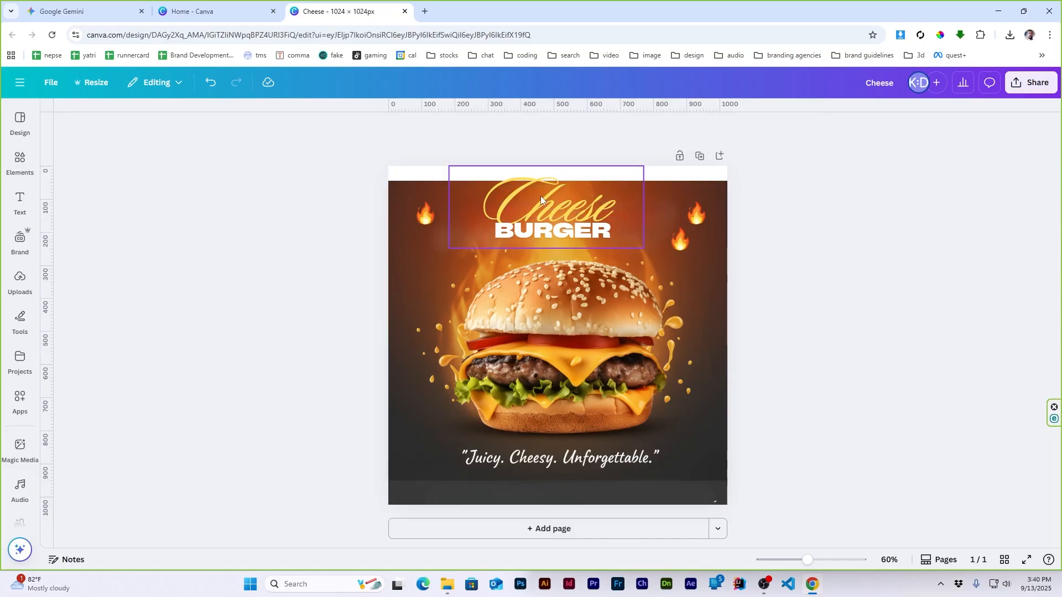
# Fill the gap above the burger image with Magic Expand and apply the second generated result.
pyautogui.moveTo(564, 339)
pyautogui.mouseDown()
pyautogui.moveTo(564, 359)
pyautogui.moveTo(564, 339)
pyautogui.mouseUp()
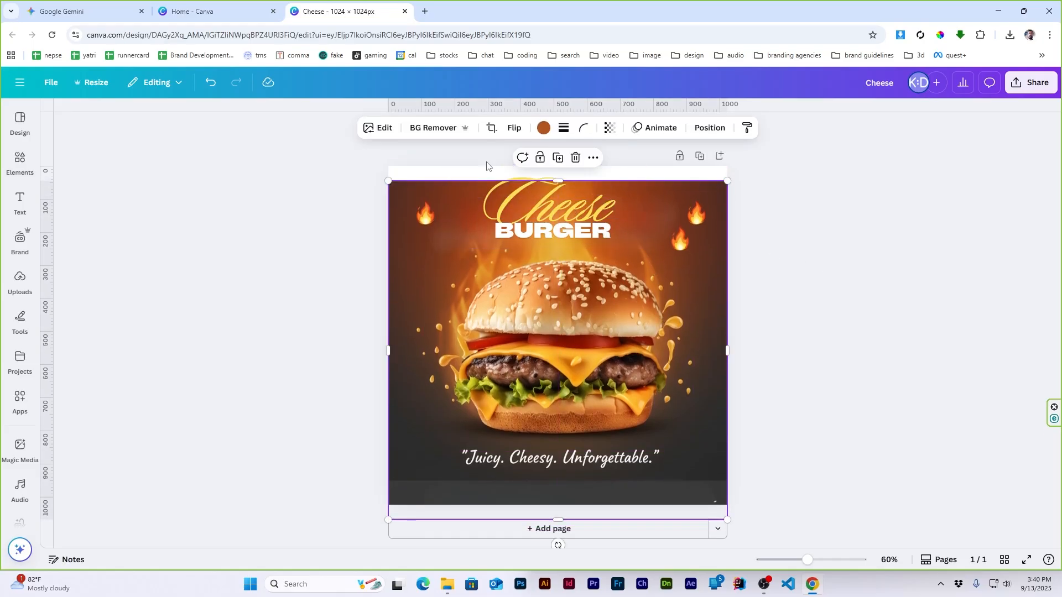
pyautogui.click(378, 127)
pyautogui.click(220, 276)
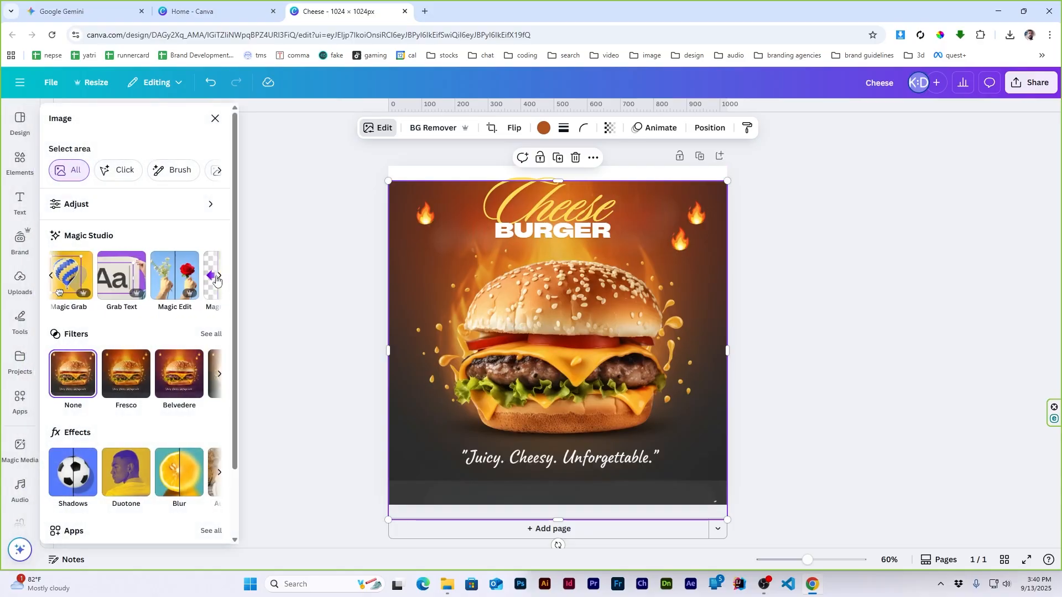
pyautogui.click(219, 276)
pyautogui.click(201, 277)
pyautogui.click(145, 216)
pyautogui.click(199, 305)
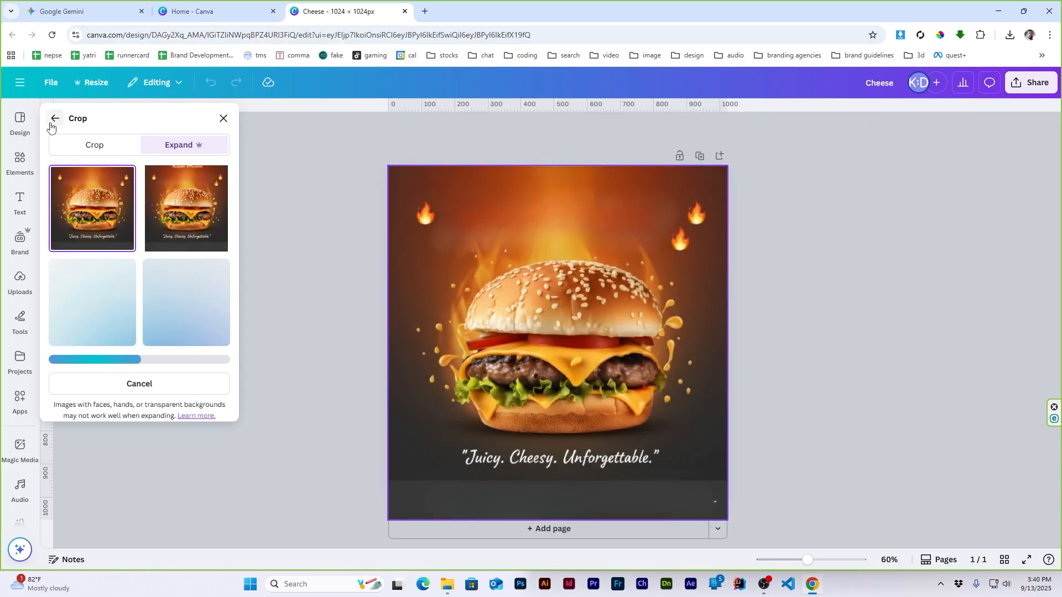
pyautogui.click(194, 211)
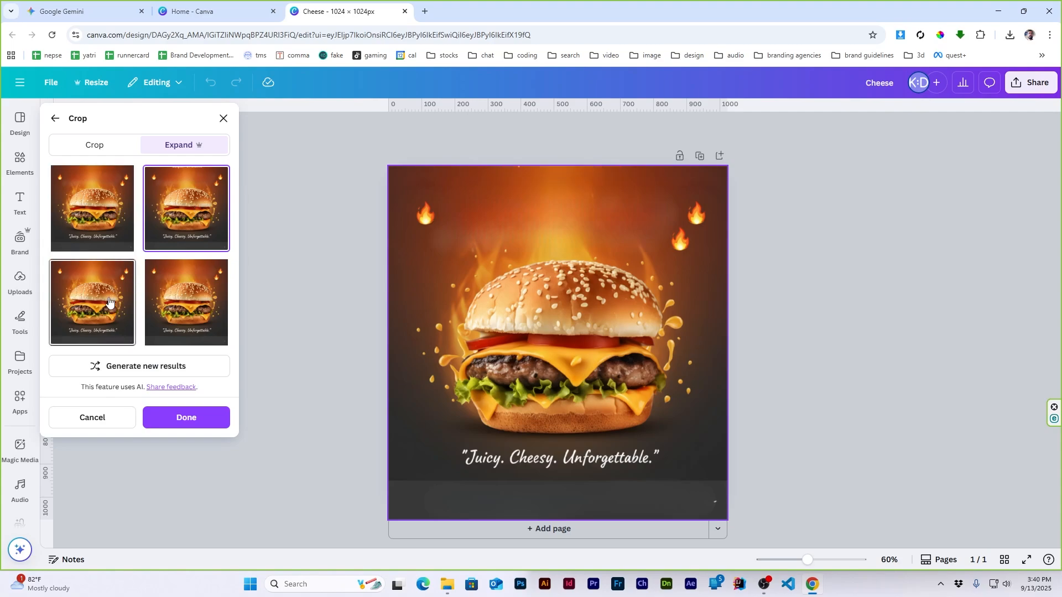
pyautogui.click(194, 421)
pyautogui.click(215, 118)
pyautogui.click(887, 247)
# Enlarge the "Cheese BURGER" headline slightly and lower it to just above the bun.
pyautogui.click(594, 231)
pyautogui.moveTo(643, 248)
pyautogui.mouseDown()
pyautogui.moveTo(665, 258)
pyautogui.moveTo(658, 255)
pyautogui.mouseUp()
pyautogui.moveTo(600, 234); pyautogui.dragTo(600, 247)
pyautogui.click(818, 336)
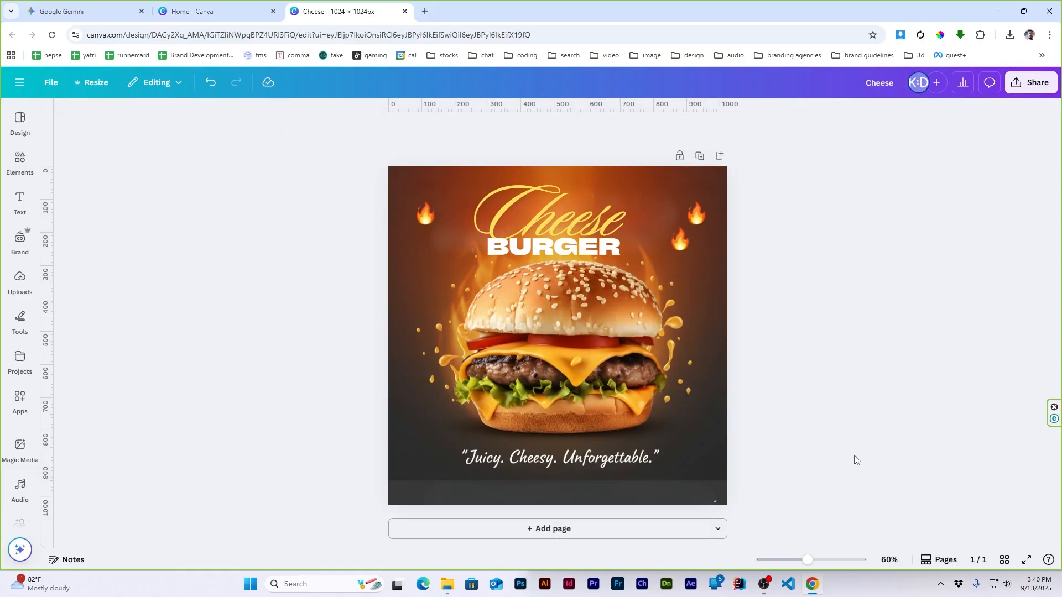
# Find an "order now button" element, add the red ORDER NOW button, and place it at reduced size centered below the tagline.
pyautogui.click(20, 160)
pyautogui.click(151, 120)
pyautogui.write('order now button')
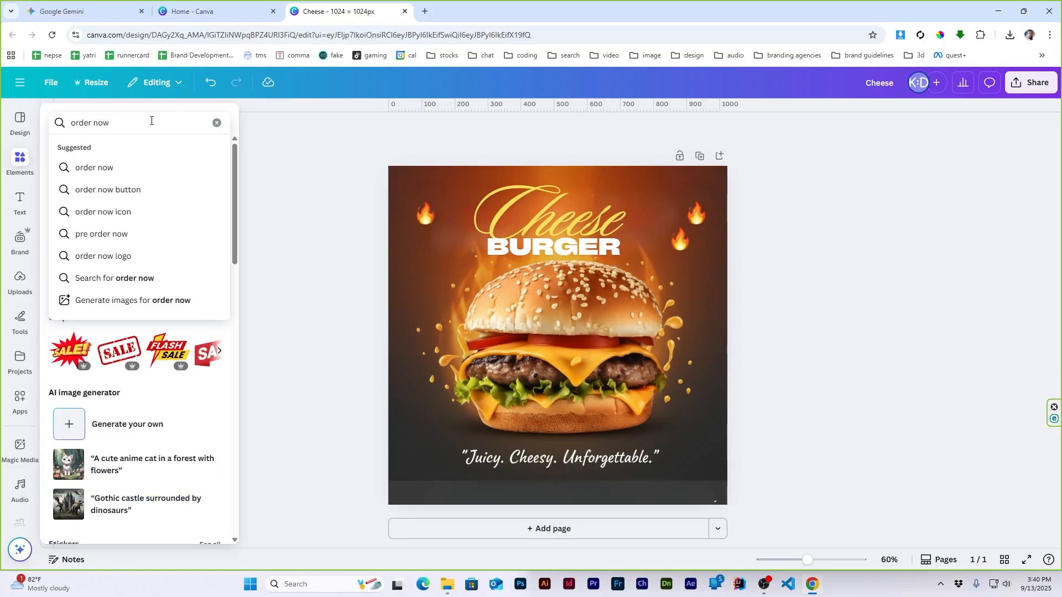
pyautogui.press('Return')
pyautogui.click(122, 249)
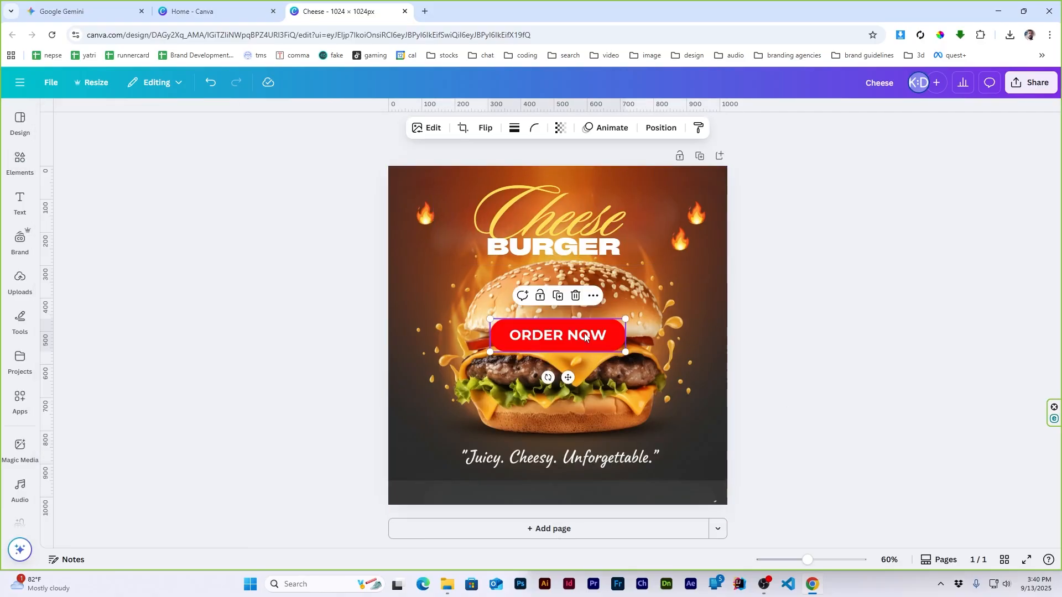
pyautogui.moveTo(553, 334); pyautogui.dragTo(553, 487)
pyautogui.moveTo(621, 469); pyautogui.dragTo(557, 481)
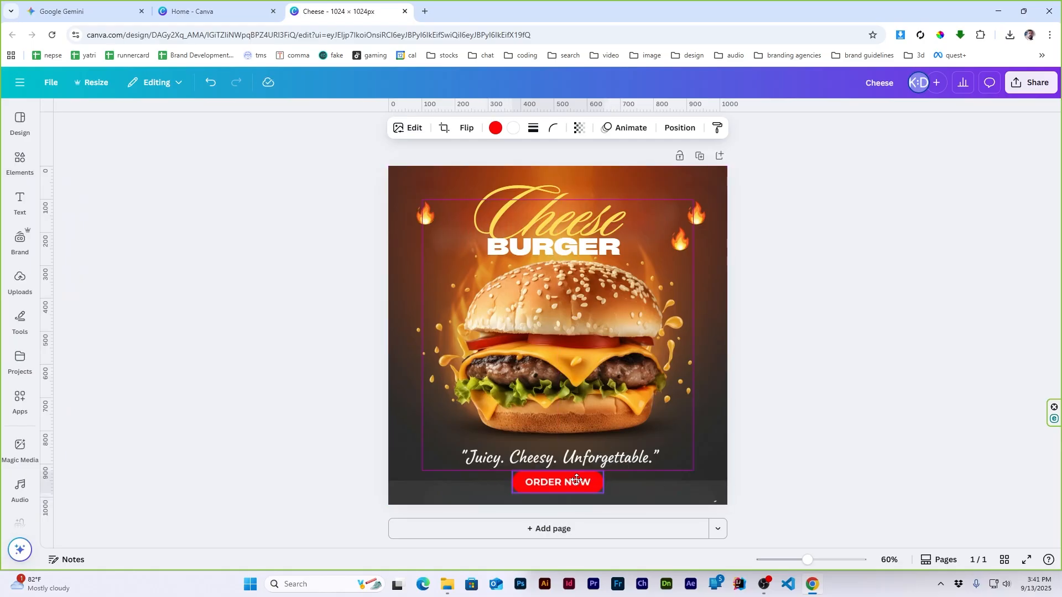
pyautogui.click(851, 416)
# Search graphics for "pointer", add the clicking hand, and place it small over the right end of the ORDER NOW button.
pyautogui.click(20, 160)
pyautogui.write('pointer')
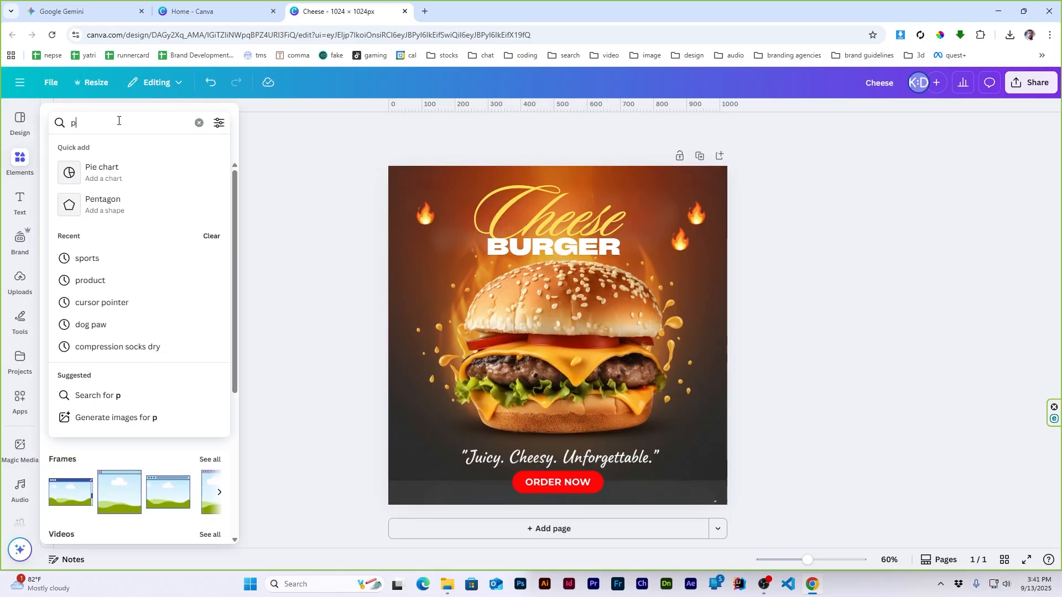
pyautogui.press('Return')
pyautogui.click(88, 149)
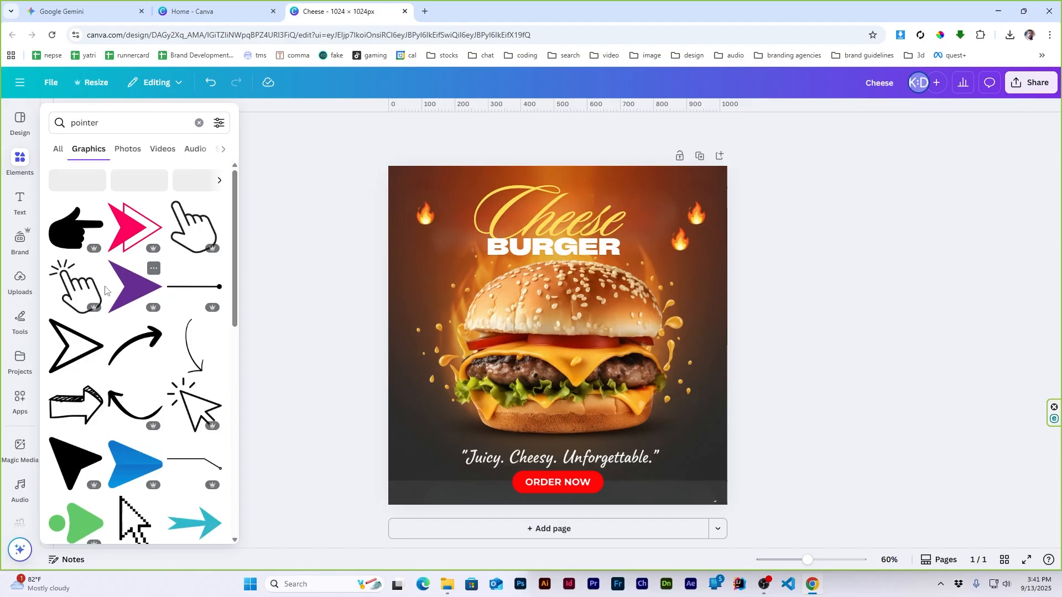
pyautogui.click(72, 280)
pyautogui.moveTo(624, 270); pyautogui.dragTo(605, 486)
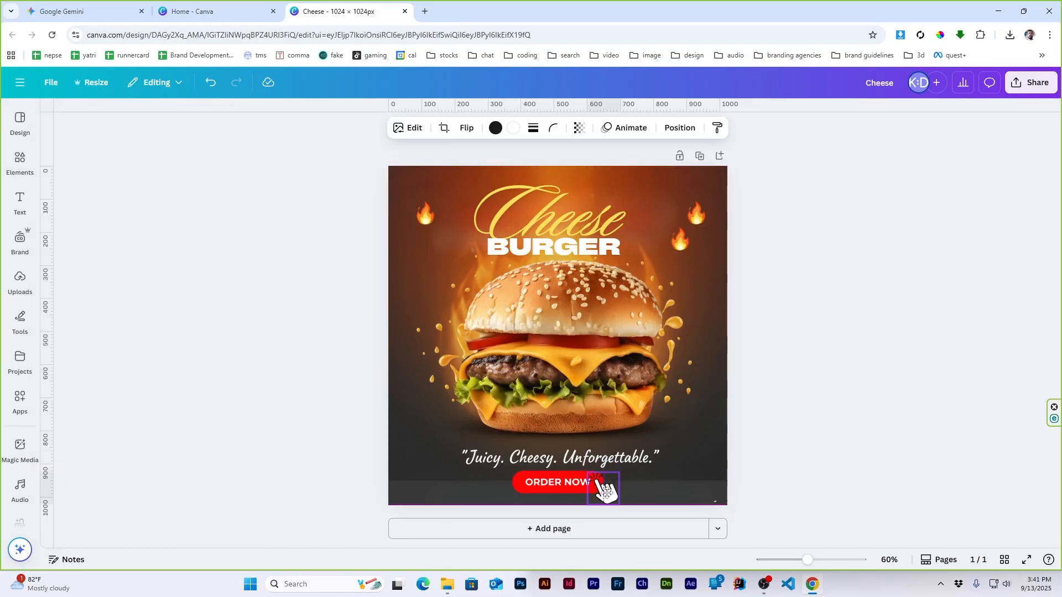
pyautogui.click(854, 422)
# Shift the burger image down and enlarge it to cover the page, then lower the ORDER NOW button slightly.
pyautogui.click(713, 423)
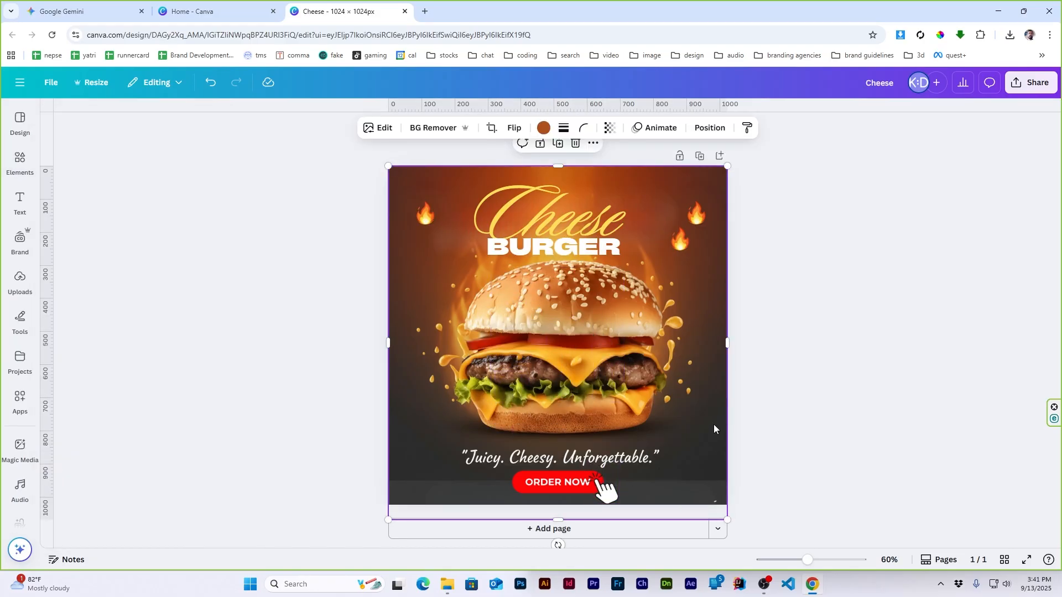
pyautogui.moveTo(713, 423); pyautogui.dragTo(702, 428)
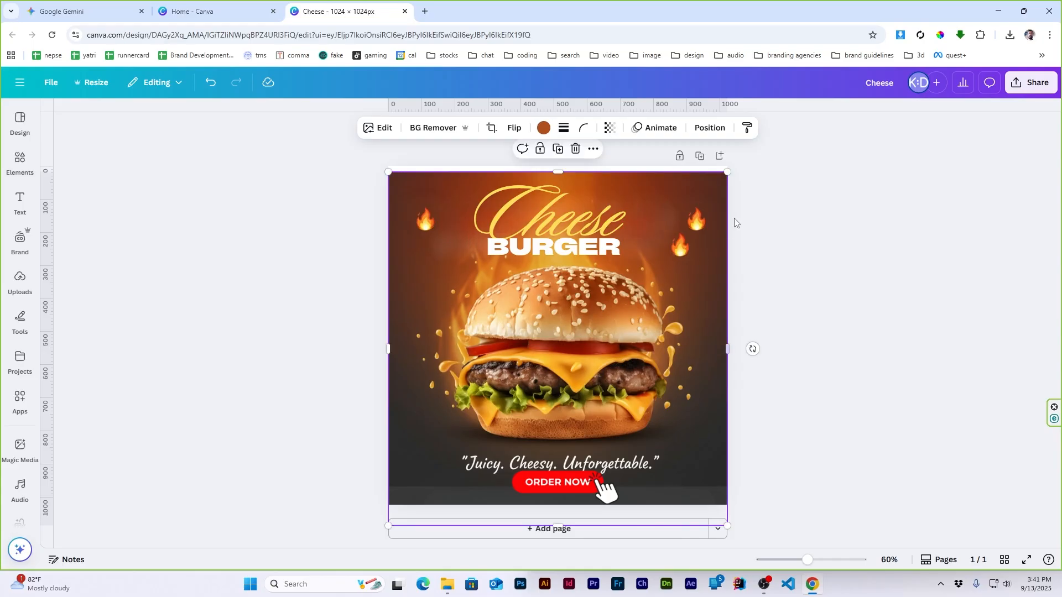
pyautogui.moveTo(727, 176); pyautogui.dragTo(730, 167)
pyautogui.click(831, 309)
pyautogui.moveTo(572, 482); pyautogui.dragTo(572, 489)
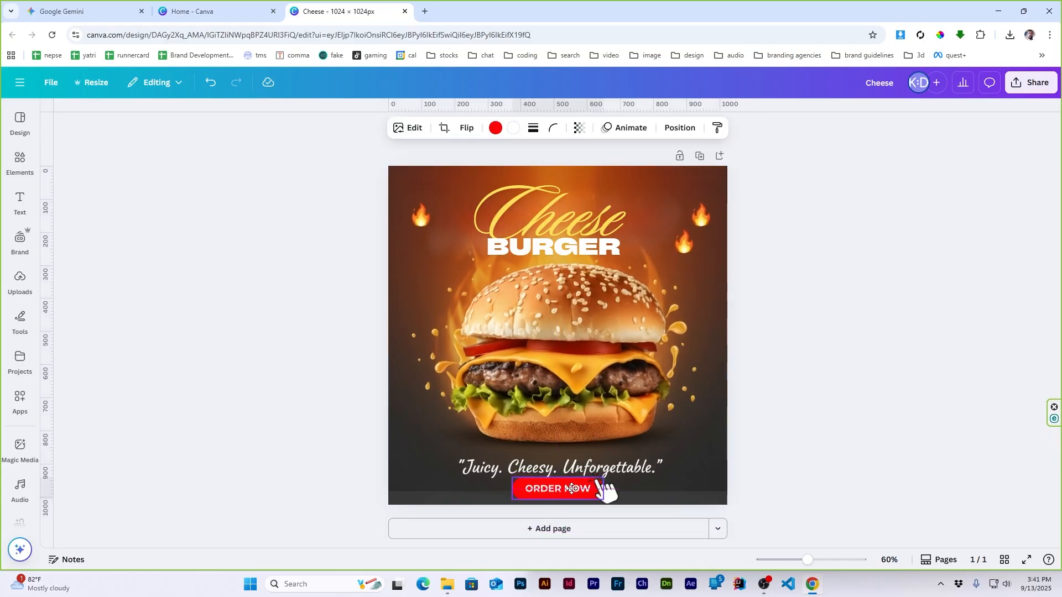
# Shrink the burger background image to about 928 × 968, leaving margins around its upper edge and sides.
pyautogui.click(646, 345)
pyautogui.moveTo(728, 166); pyautogui.dragTo(703, 177)
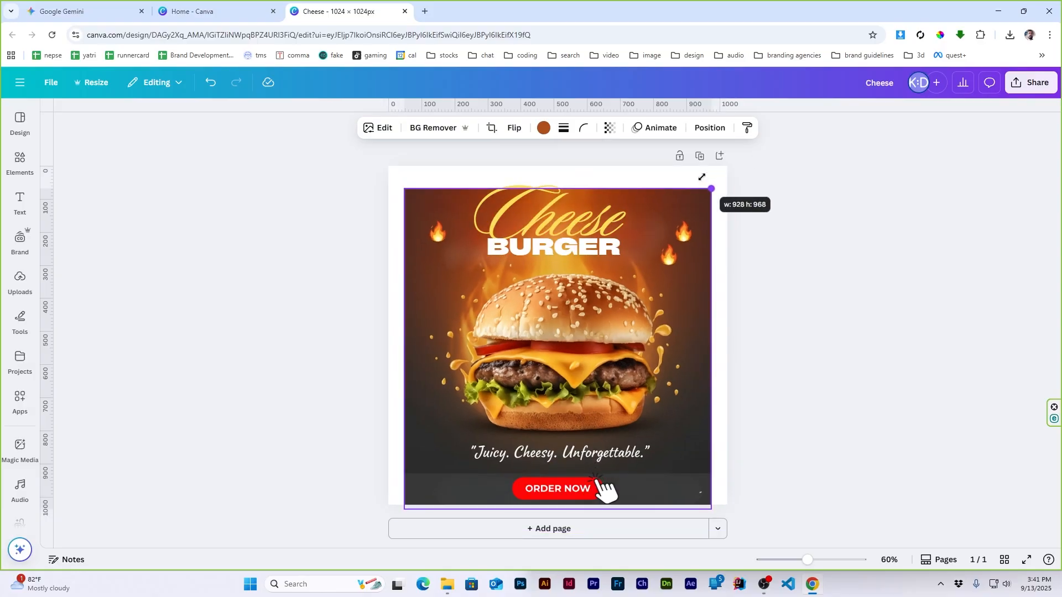
pyautogui.click(844, 271)
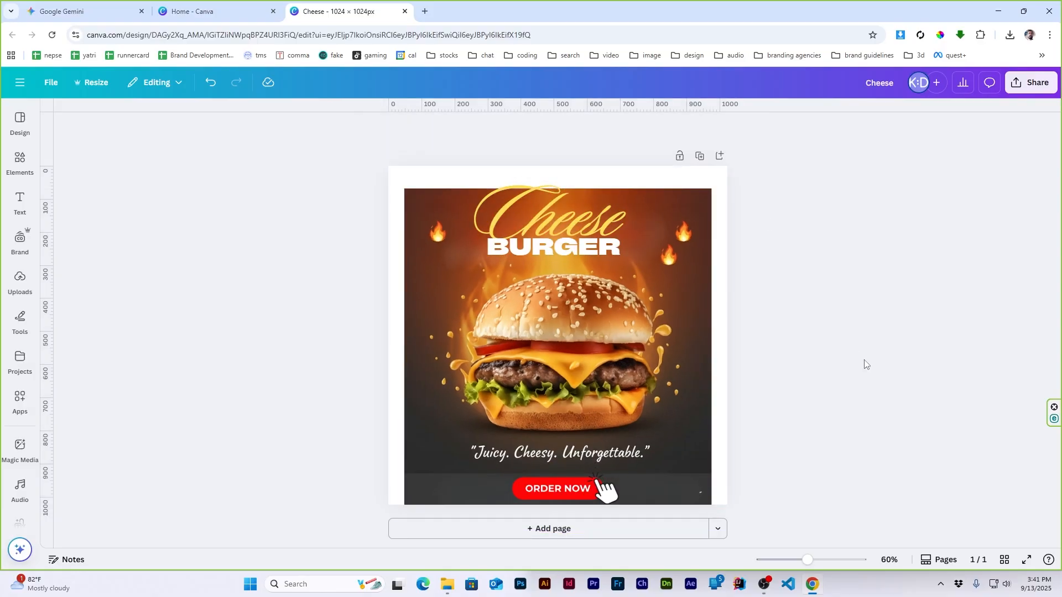
# Magic Expand the burger background image to the whole page and keep the first generated result.
pyautogui.click(691, 276)
pyautogui.click(382, 130)
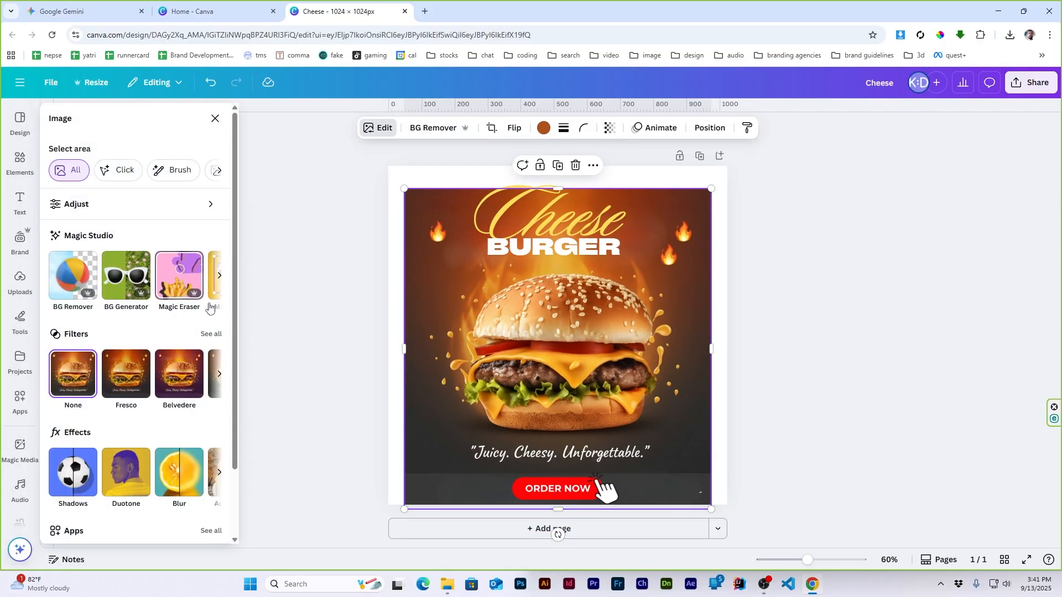
pyautogui.click(216, 278)
pyautogui.click(194, 274)
pyautogui.click(161, 237)
pyautogui.click(182, 309)
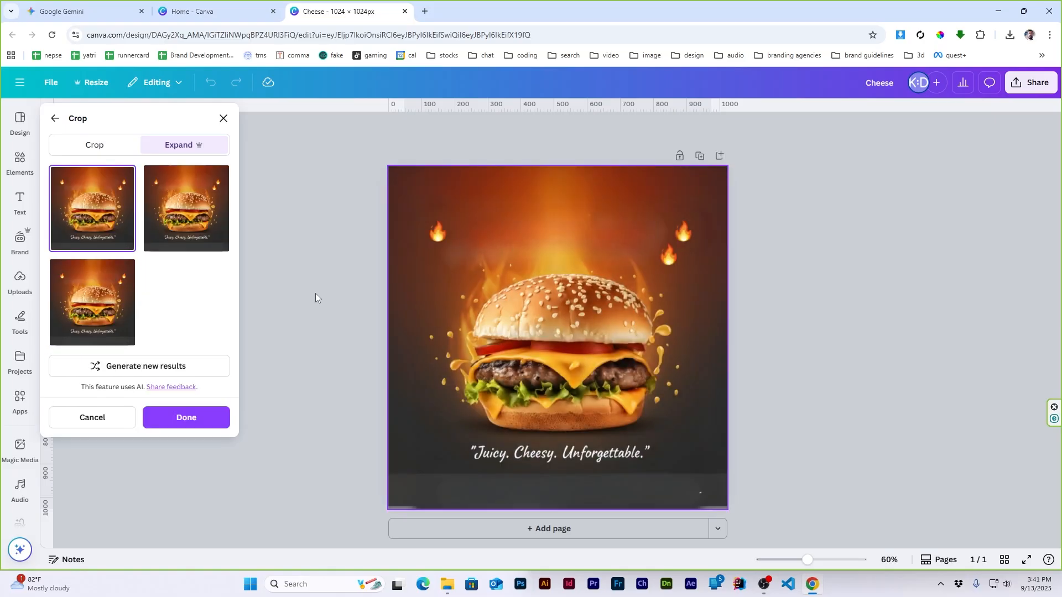
pyautogui.click(95, 305)
pyautogui.click(89, 212)
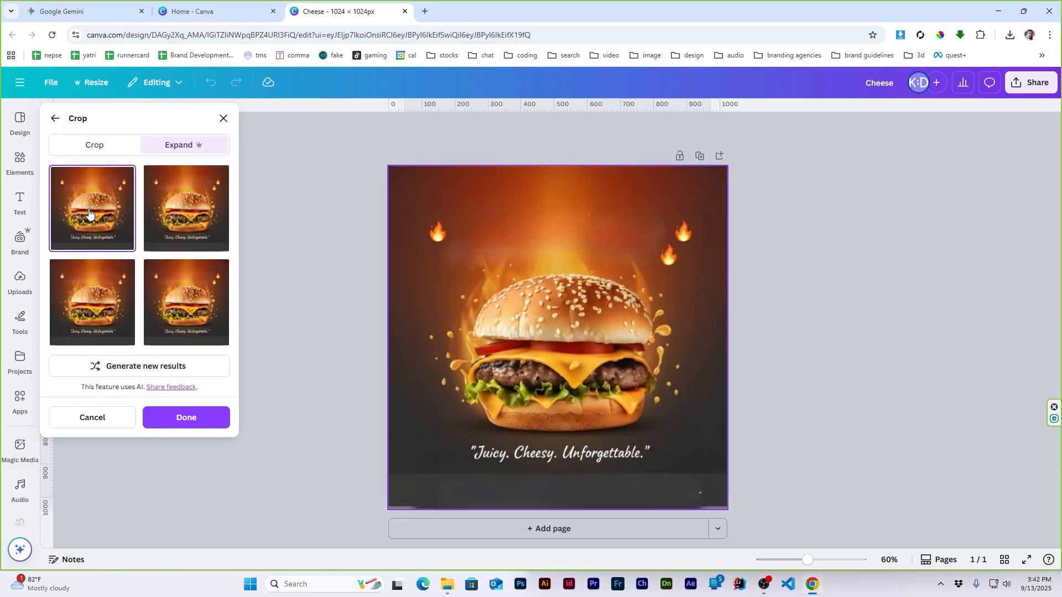
pyautogui.click(186, 418)
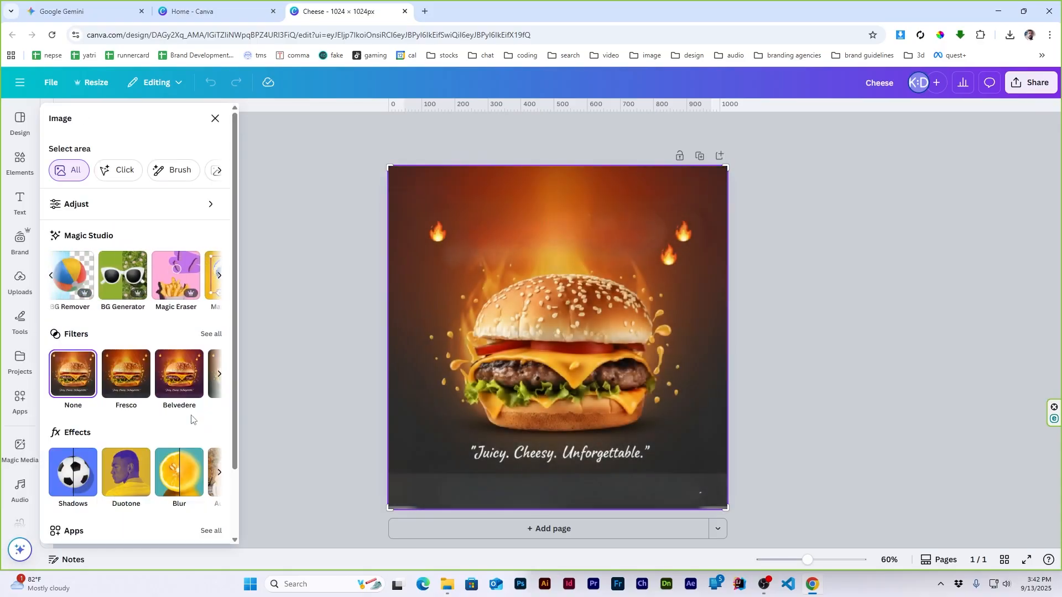
pyautogui.click(215, 118)
# Move the Cheese BURGER headline slightly down and raise the ORDER NOW button slightly toward the tagline.
pyautogui.moveTo(594, 233); pyautogui.dragTo(595, 237)
pyautogui.click(844, 302)
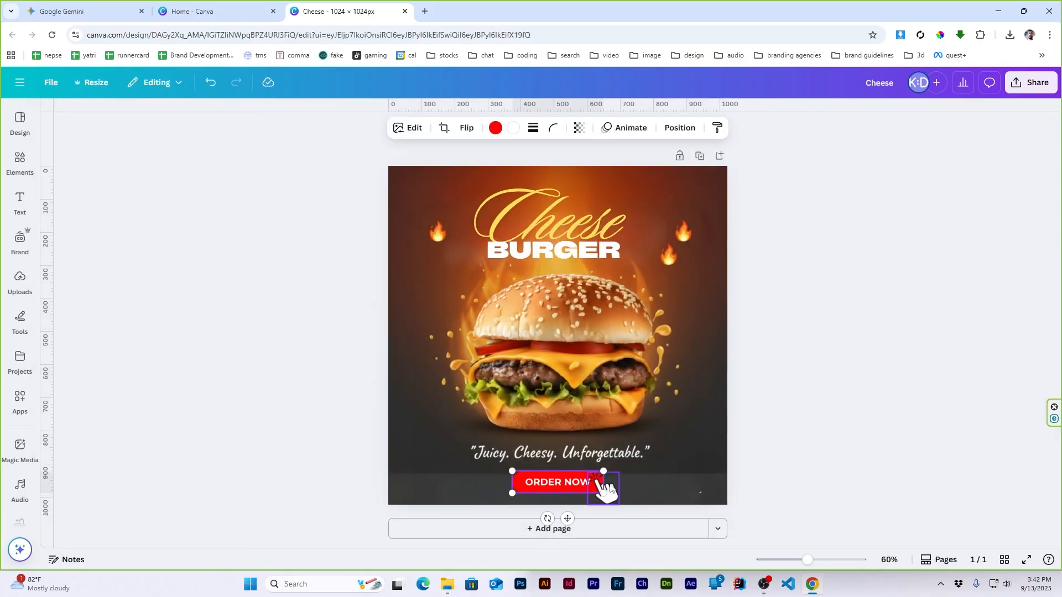
pyautogui.click(785, 393)
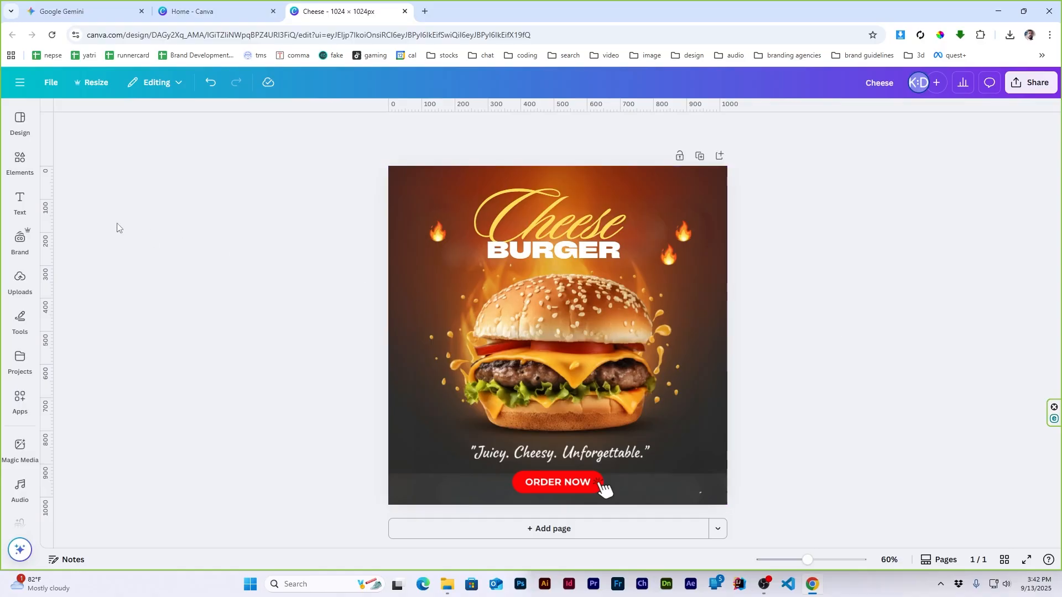
# Search graphics for "qrcode", add the black QR code, and place it small in the page's lower-right corner.
pyautogui.click(20, 161)
pyautogui.tripleClick(133, 123)
pyautogui.write('qrcode')
pyautogui.press('Return')
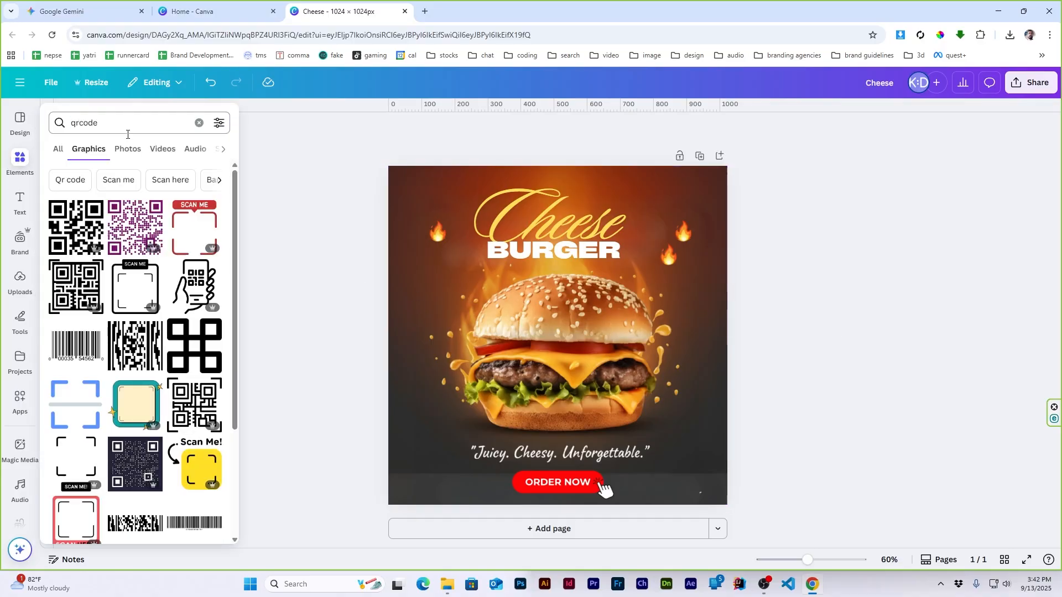
pyautogui.click(76, 230)
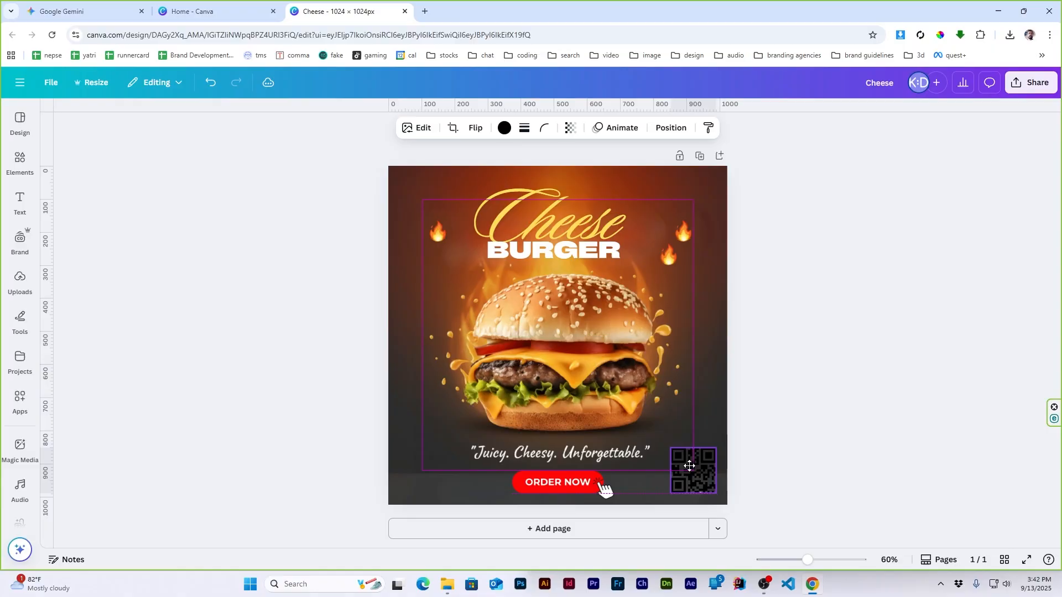
# Search elements for "rectangle", add the square shape, and place it behind the QR code.
pyautogui.click(20, 160)
pyautogui.doubleClick(121, 123)
pyautogui.write('rectangle')
pyautogui.press('Return')
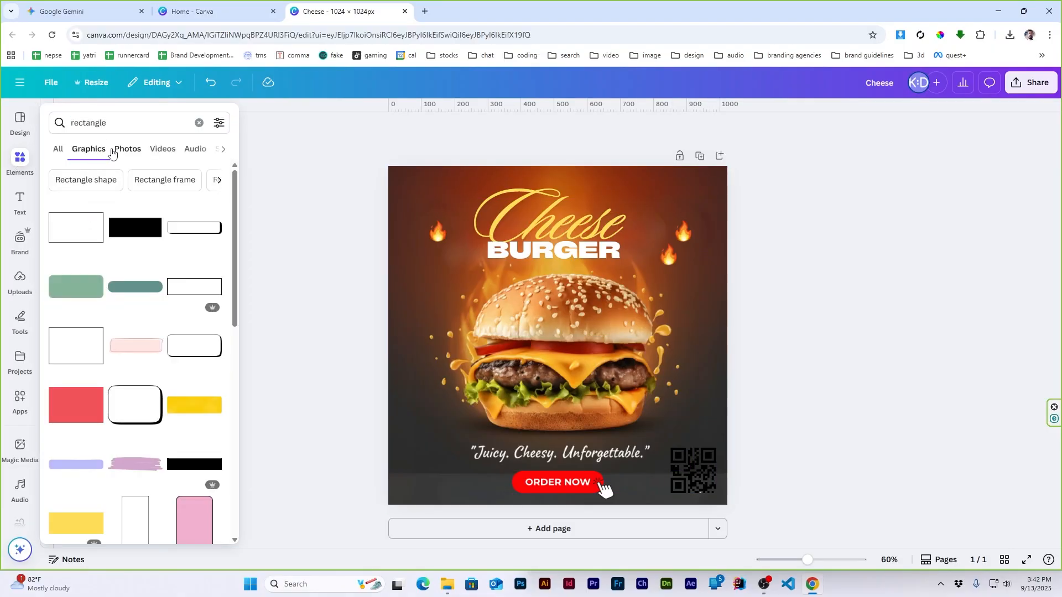
pyautogui.click(58, 149)
pyautogui.click(64, 232)
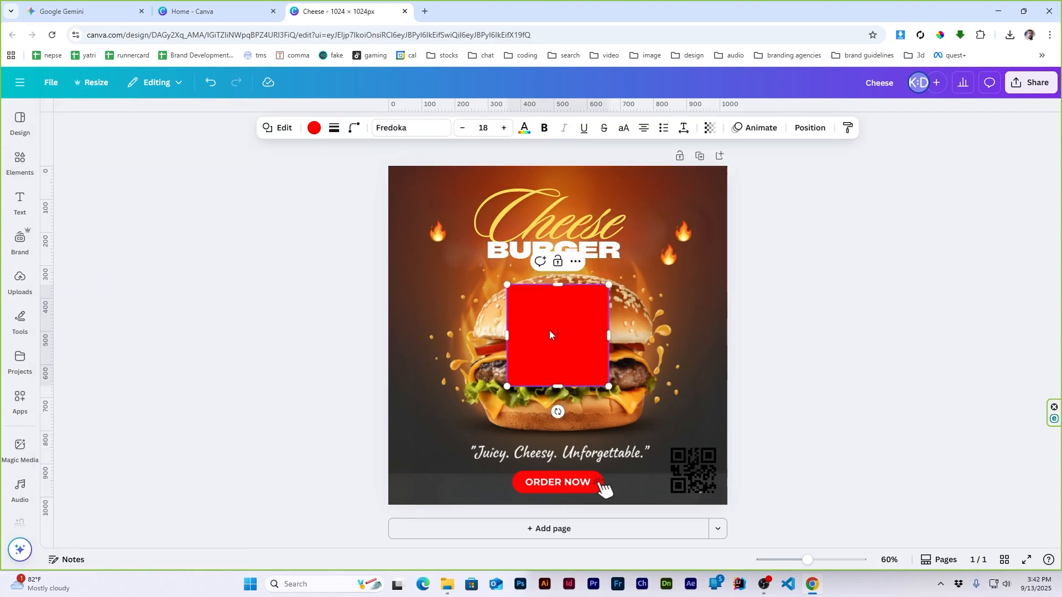
pyautogui.moveTo(550, 334); pyautogui.dragTo(701, 477)
pyautogui.hotkey('ctrl', '[')
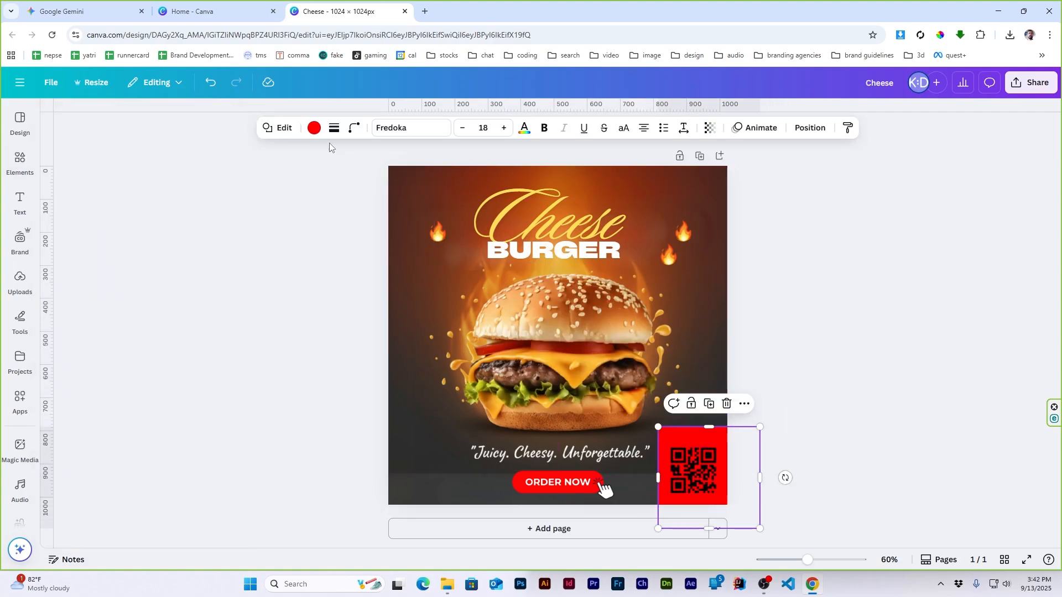
# Fill the square white and shrink it to a narrow border around the QR code.
pyautogui.click(314, 127)
pyautogui.click(85, 200)
pyautogui.click(759, 429)
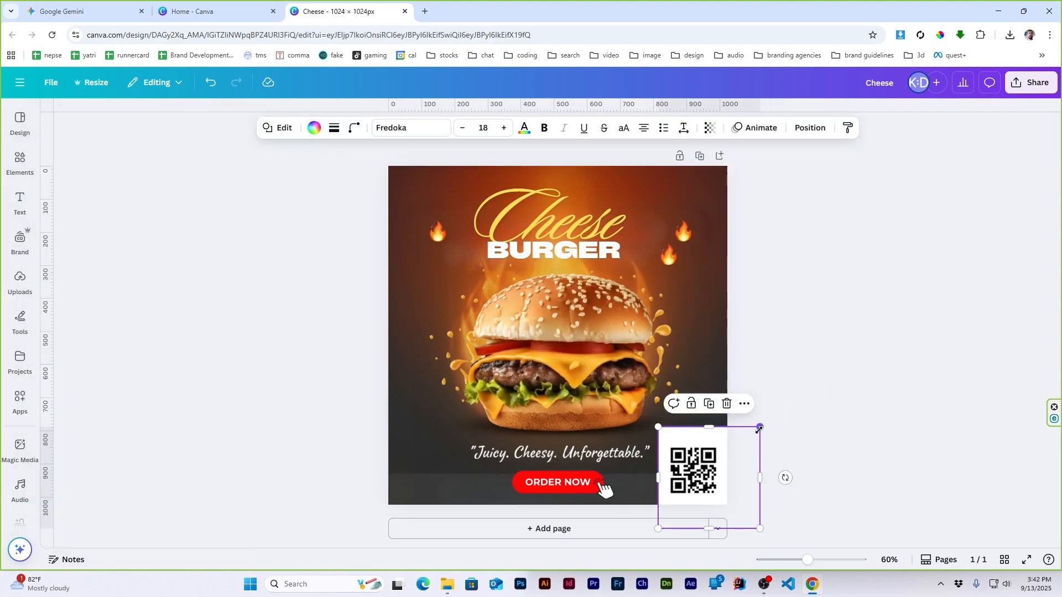
pyautogui.moveTo(759, 430); pyautogui.dragTo(700, 441)
pyautogui.click(803, 128)
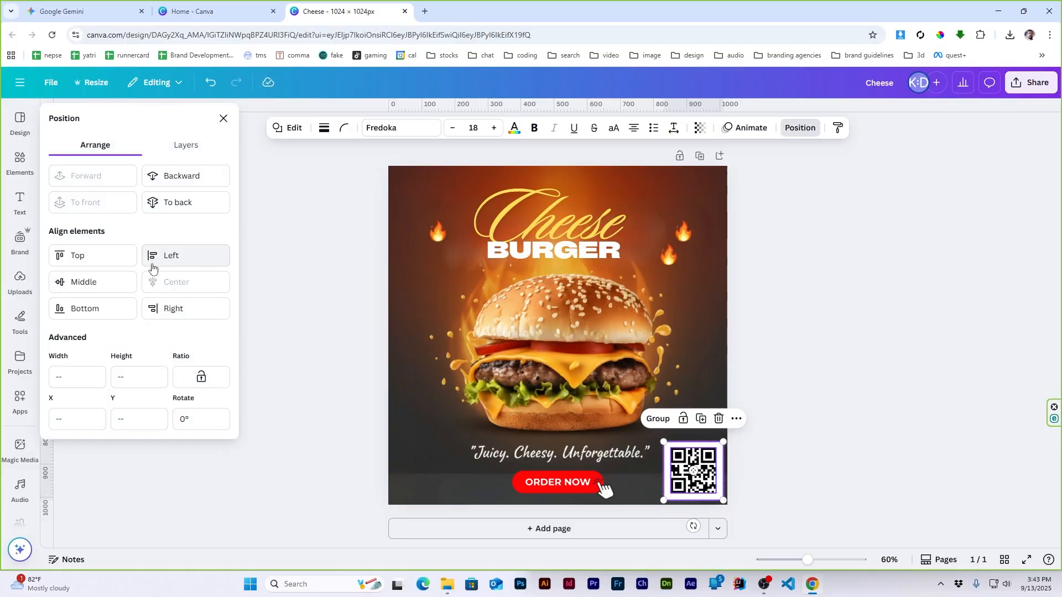
pyautogui.click(224, 119)
pyautogui.click(855, 431)
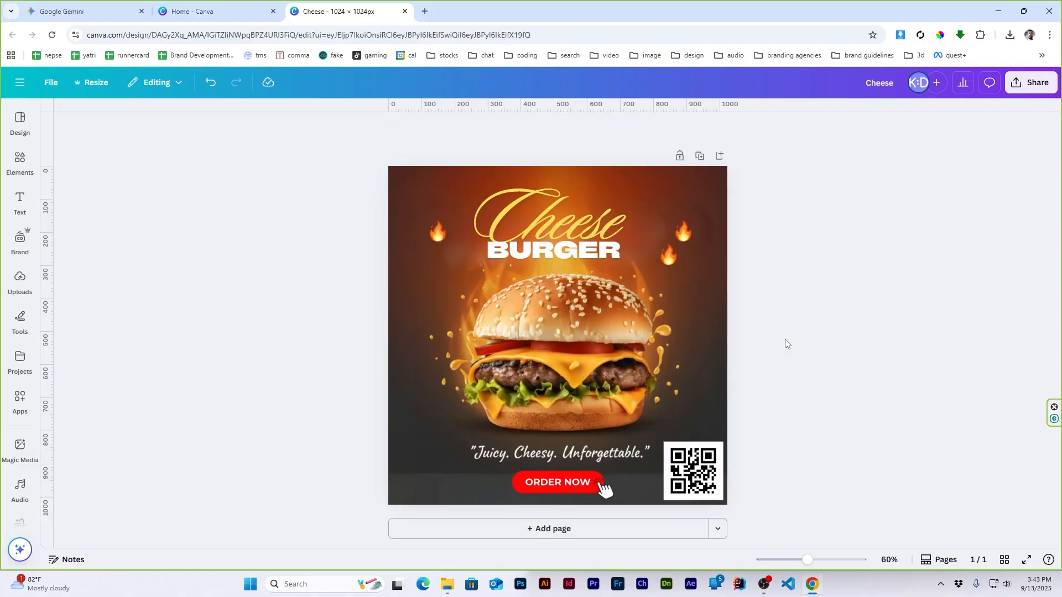
# Move the QR code together with its white square to the page's upper-right corner, beside the headline.
pyautogui.moveTo(700, 451); pyautogui.dragTo(861, 483)
pyautogui.hotkey('ctrl', 'z')
pyautogui.moveTo(693, 471); pyautogui.dragTo(684, 217)
pyautogui.click(861, 310)
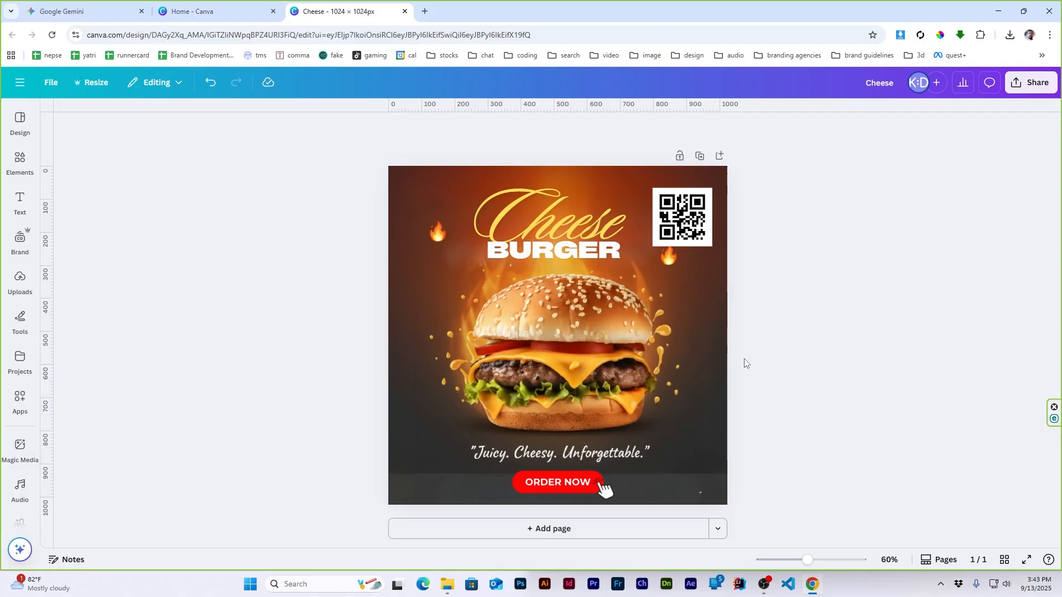
# Move the ORDER NOW button with its pointer up onto the burger to clear the area below the tagline.
pyautogui.click(573, 498)
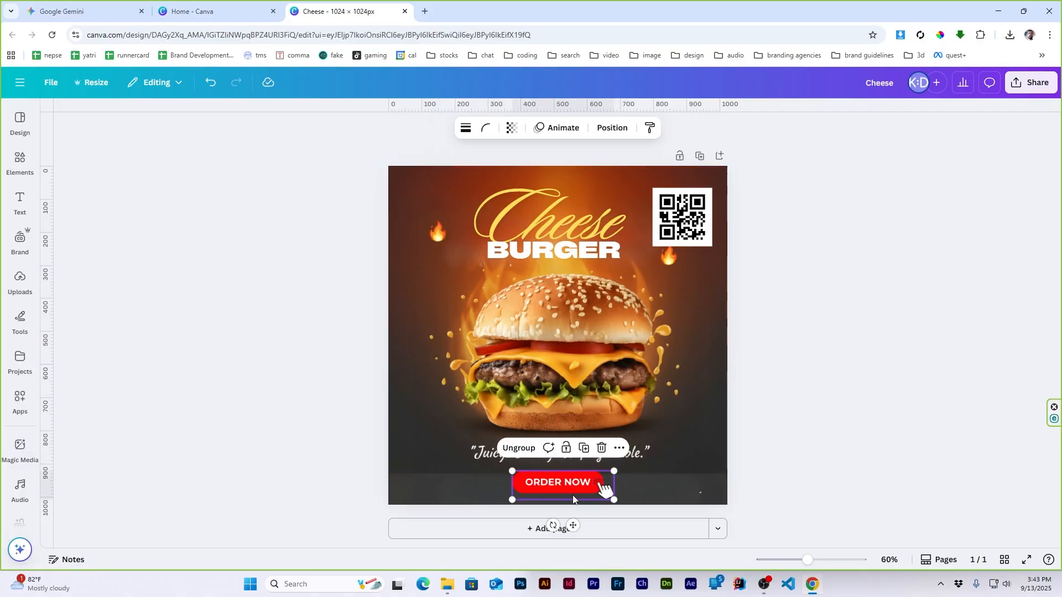
pyautogui.moveTo(573, 497); pyautogui.dragTo(632, 389)
pyautogui.press('Escape')
# Search graphics for "black gradient", add a fading black gradient, and enlarge it to about 1,207 × 678 over the page's lower half.
pyautogui.click(20, 160)
pyautogui.doubleClick(120, 115)
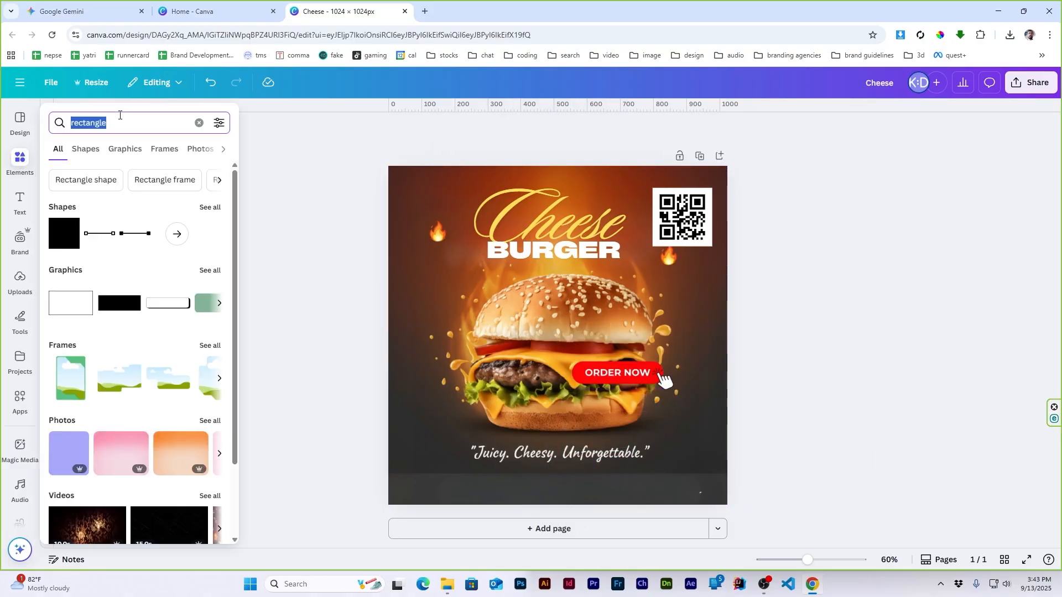
pyautogui.write('black gradient')
pyautogui.press('Return')
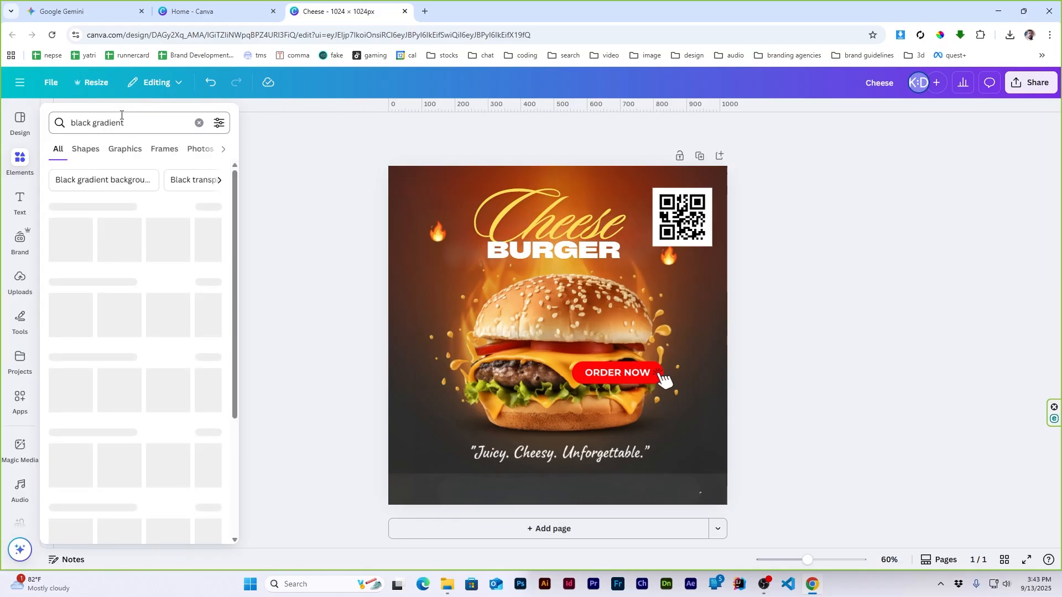
pyautogui.click(88, 149)
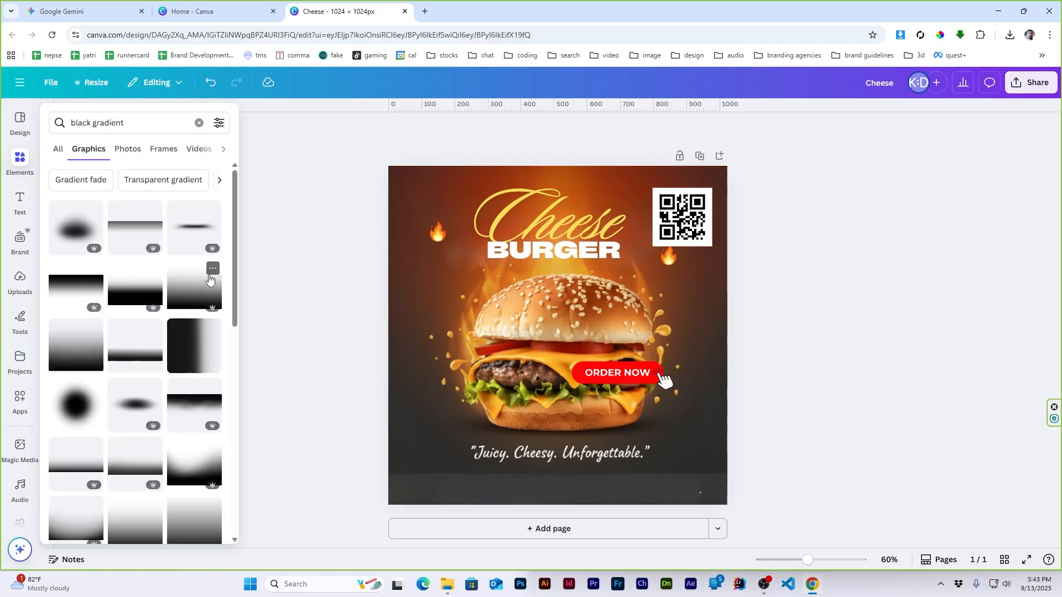
pyautogui.click(193, 286)
pyautogui.moveTo(541, 338); pyautogui.dragTo(485, 450)
pyautogui.moveTo(632, 448); pyautogui.dragTo(759, 448)
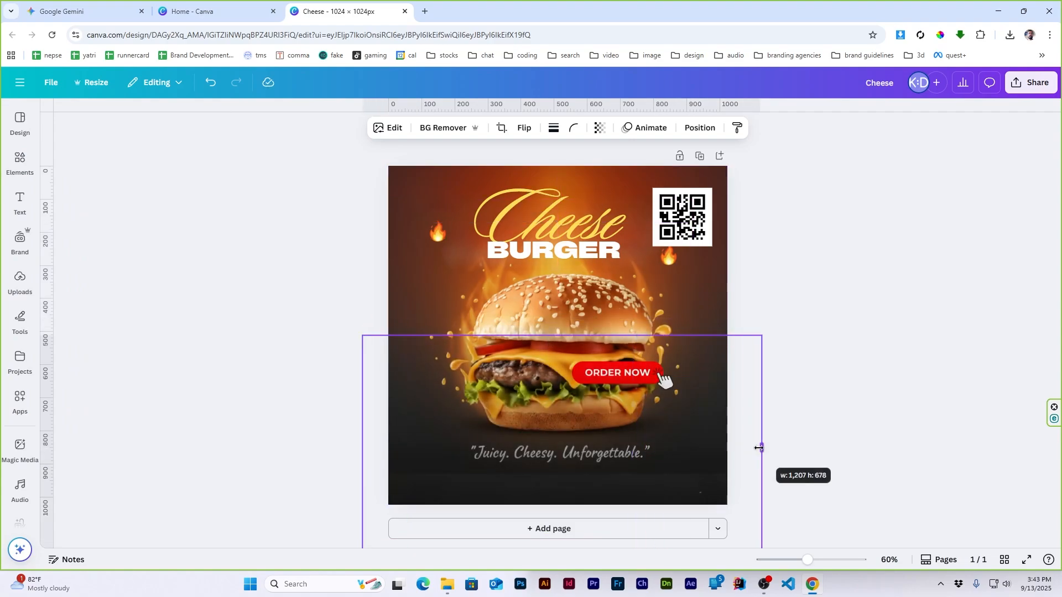
pyautogui.moveTo(670, 445)
pyautogui.mouseDown()
pyautogui.moveTo(670, 500)
pyautogui.moveTo(666, 448)
pyautogui.mouseUp()
pyautogui.click(844, 341)
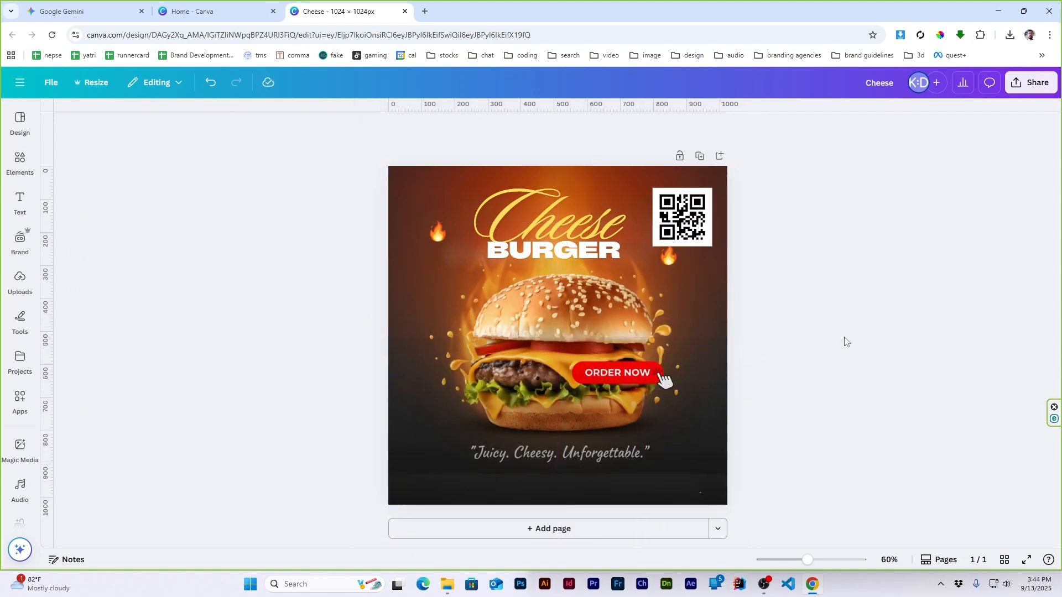
# Move the ORDER NOW button with its pointer back below the tagline and delete the black gradient.
pyautogui.moveTo(619, 368); pyautogui.dragTo(556, 490)
pyautogui.click(844, 357)
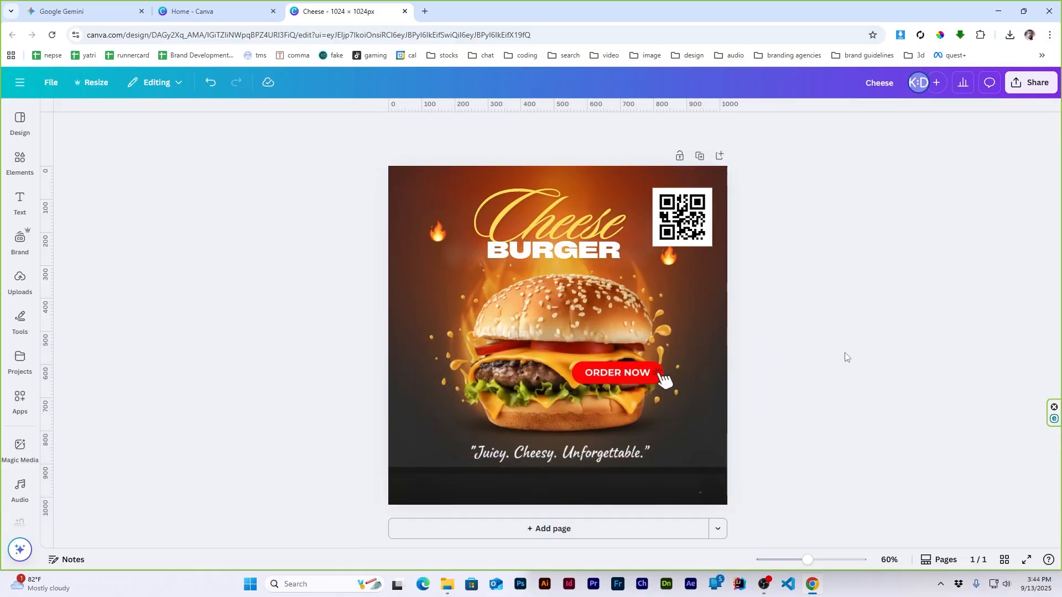
pyautogui.moveTo(631, 371); pyautogui.dragTo(568, 472)
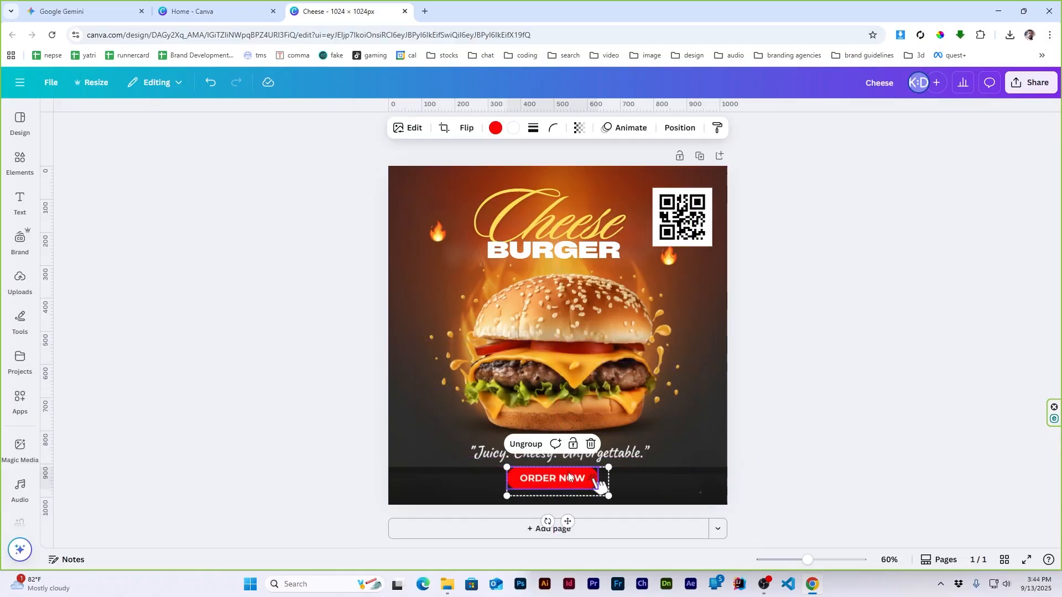
pyautogui.click(793, 371)
pyautogui.moveTo(685, 493); pyautogui.dragTo(719, 321)
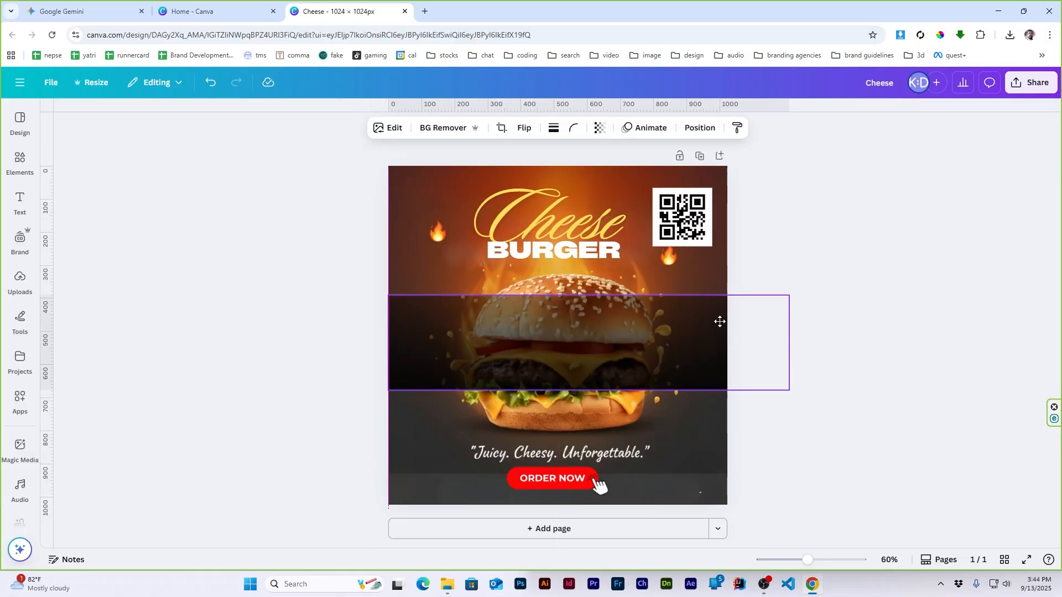
pyautogui.press('Delete')
# Erase the lighter strip along the background image's lower edge with the Magic Eraser at brush size 48.
pyautogui.click(691, 451)
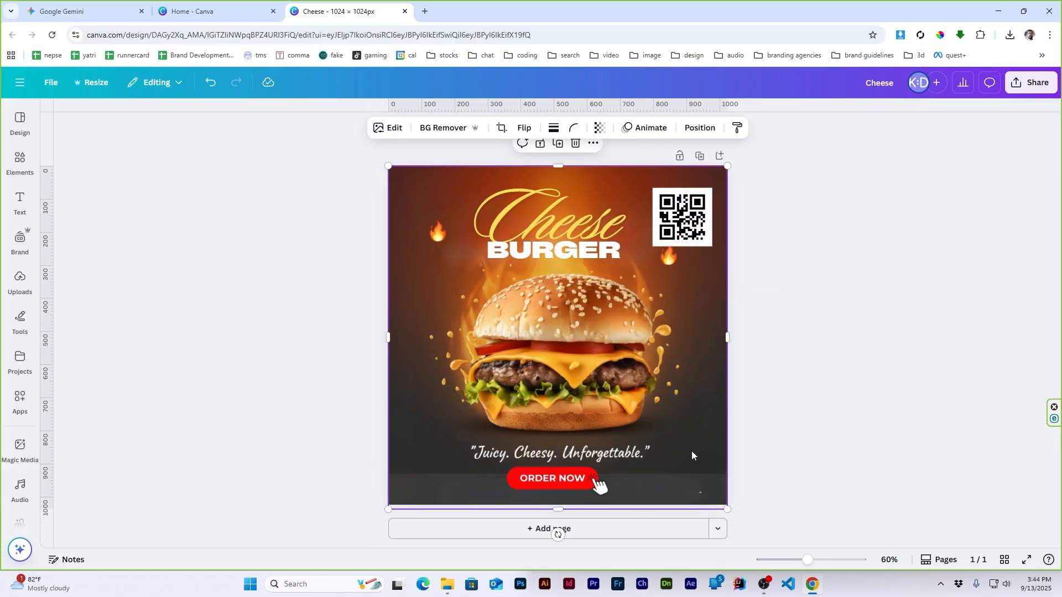
pyautogui.click(369, 128)
pyautogui.click(180, 277)
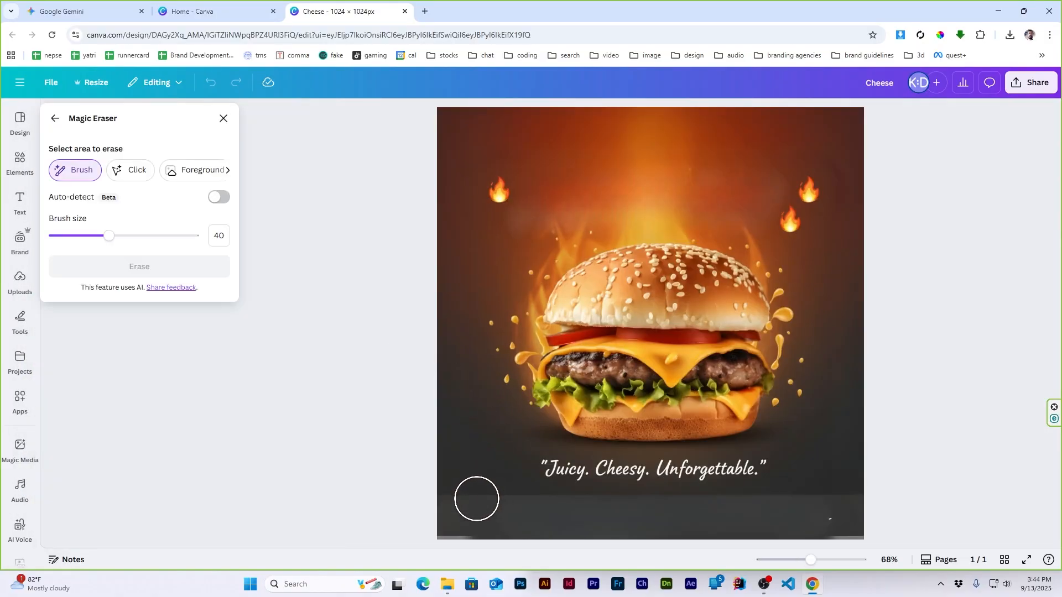
pyautogui.moveTo(109, 236); pyautogui.dragTo(121, 236)
pyautogui.moveTo(442, 519)
pyautogui.mouseDown()
pyautogui.moveTo(794, 511)
pyautogui.moveTo(846, 522)
pyautogui.mouseUp()
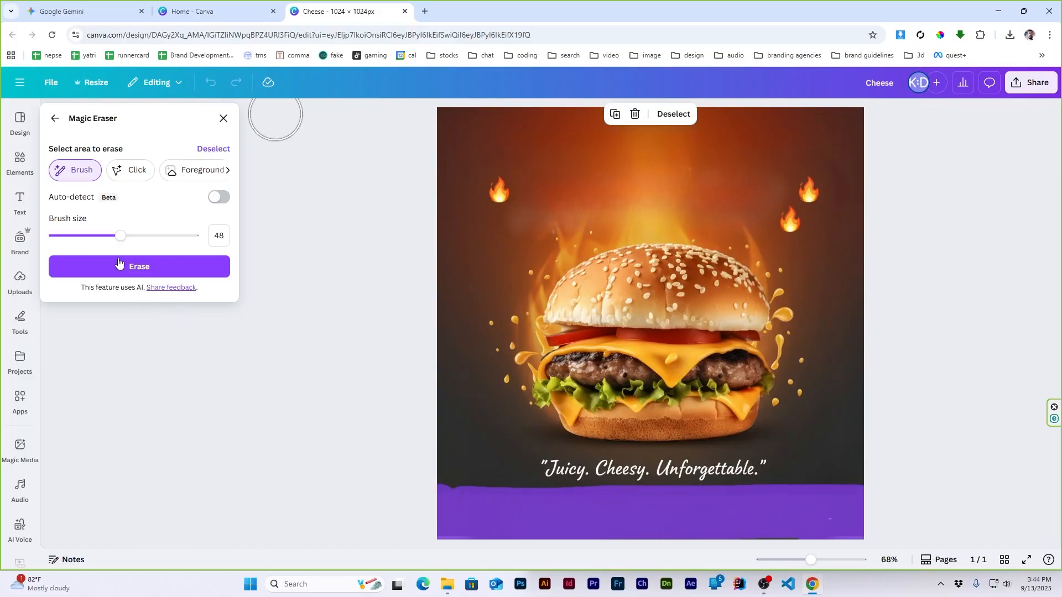
pyautogui.click(166, 266)
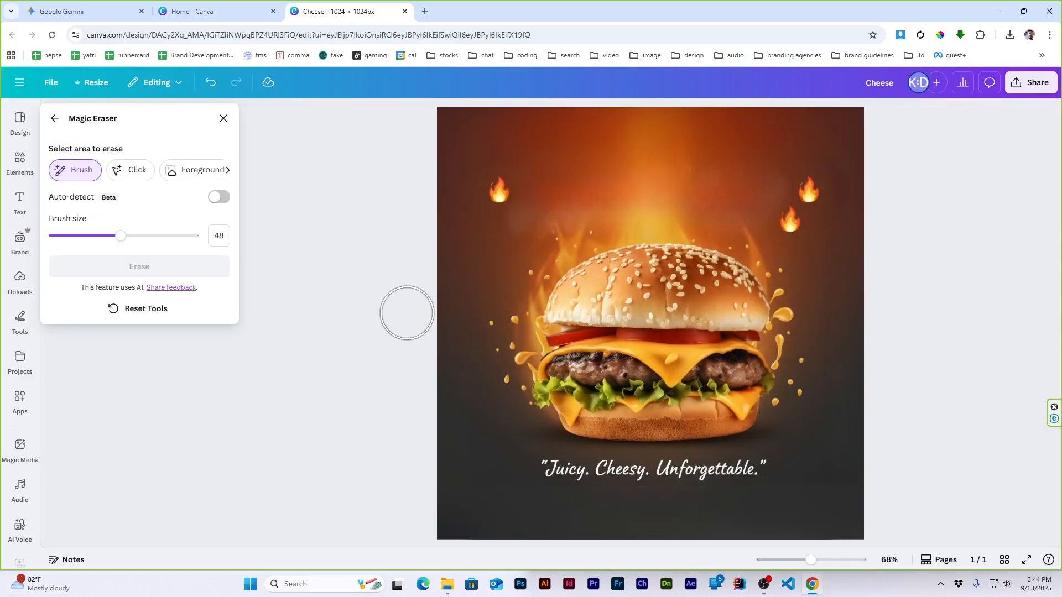
pyautogui.click(53, 123)
# Lower the ORDER NOW button and its pointer slightly beneath the tagline.
pyautogui.click(707, 435)
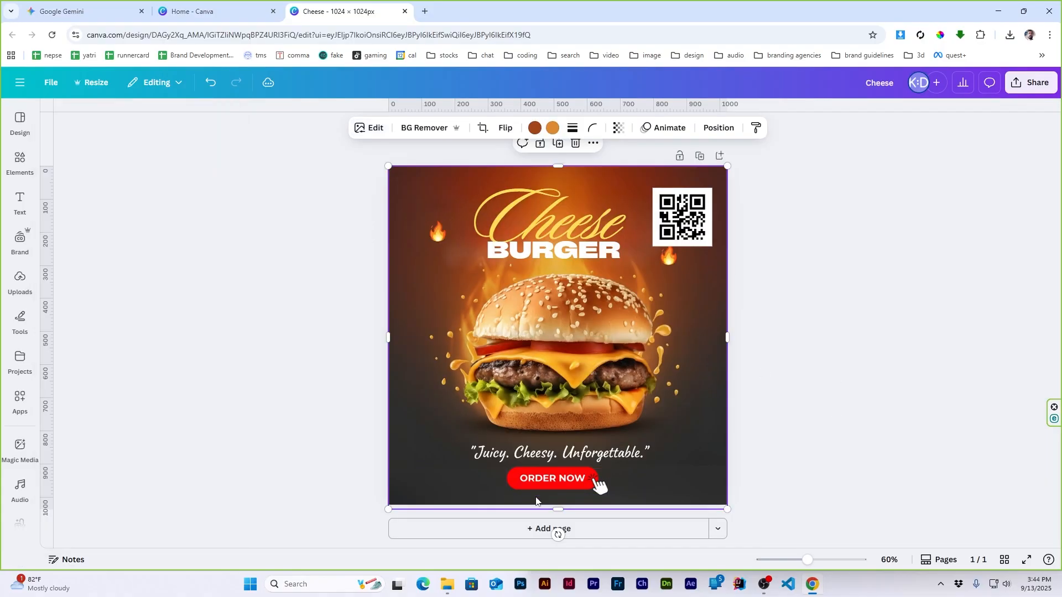
pyautogui.moveTo(556, 480); pyautogui.dragTo(556, 484)
pyautogui.click(848, 433)
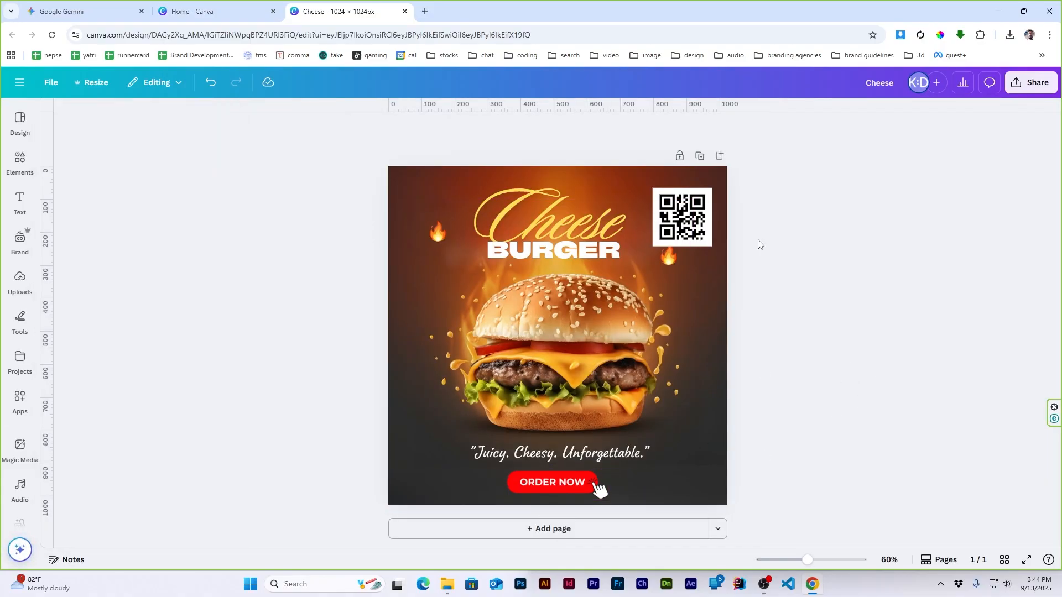
# Download the design as a PNG at size 1, view the downloaded Cheese.png, and close the viewer.
pyautogui.click(51, 82)
pyautogui.click(83, 308)
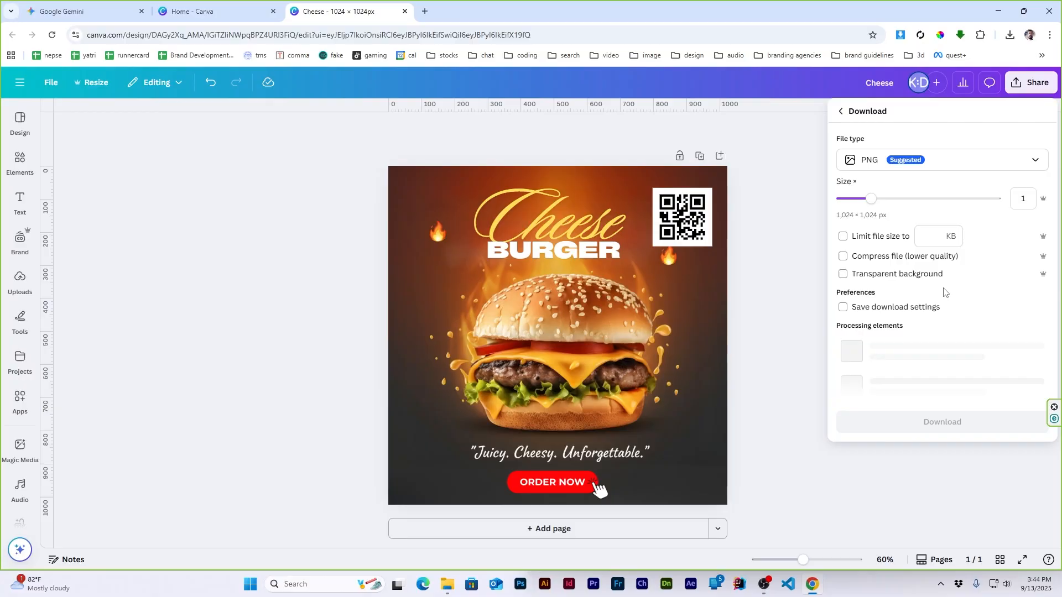
pyautogui.click(938, 331)
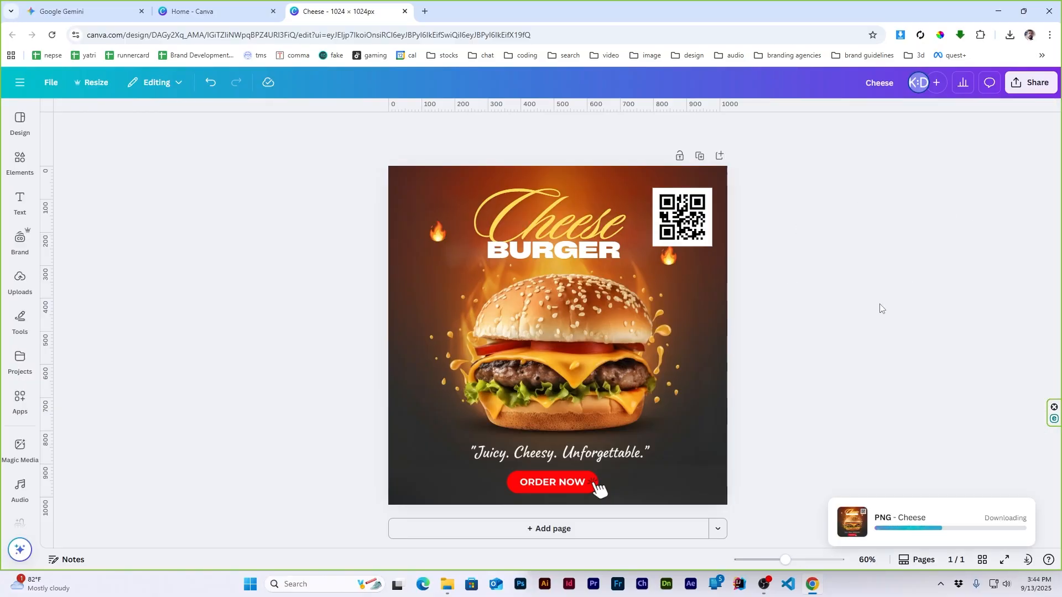
pyautogui.click(918, 60)
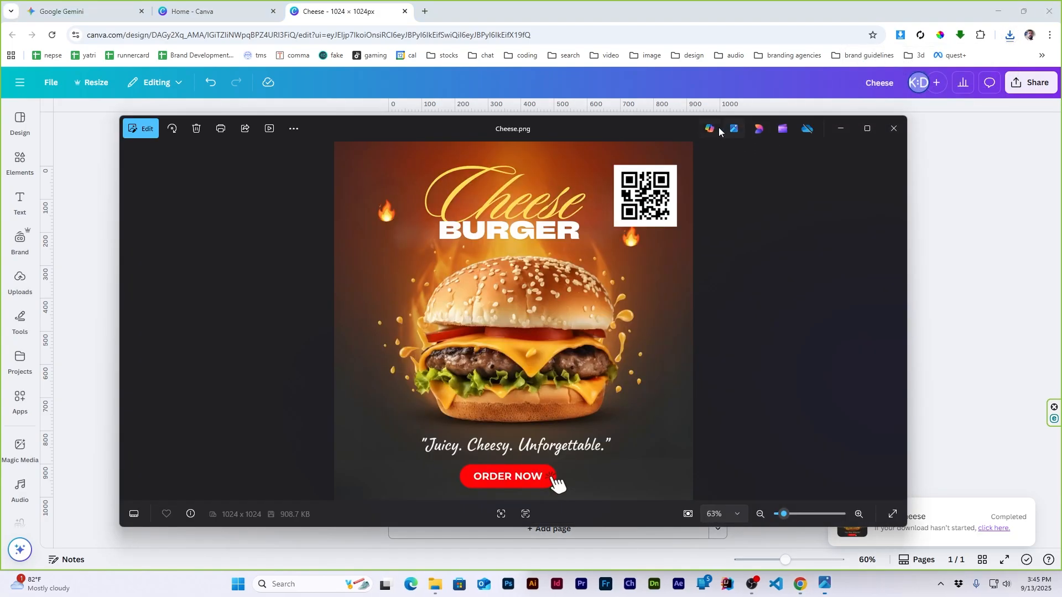
pyautogui.click(1048, 13)
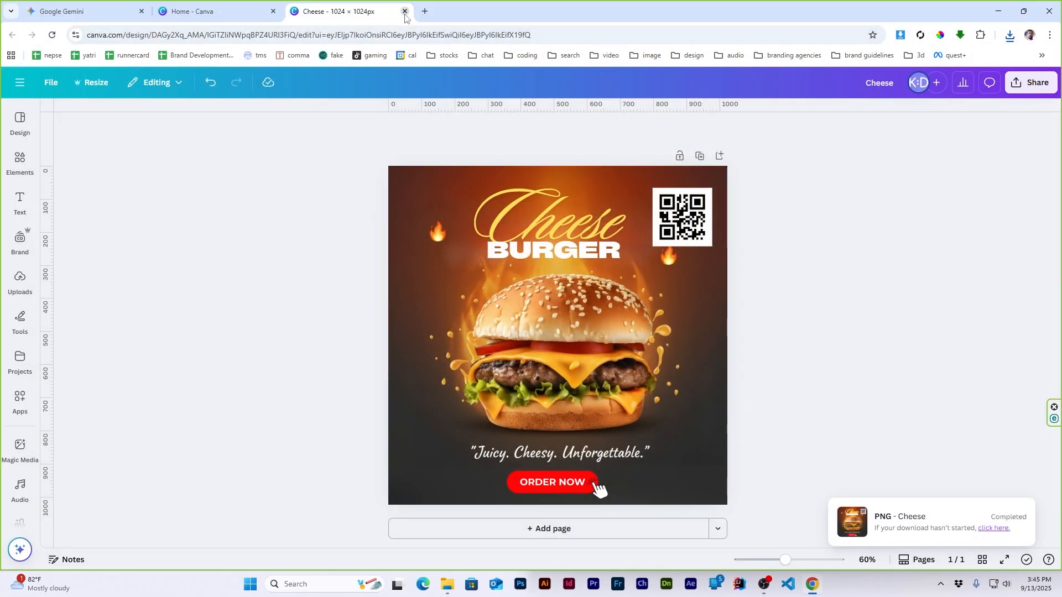
# Close both Canva tabs and load a fresh Gemini page at gemini.google.com/app.
pyautogui.click(404, 11)
pyautogui.click(274, 11)
pyautogui.click(354, 36)
pyautogui.write('gemini.google.com/app?cros_source=c')
pyautogui.press('Return')
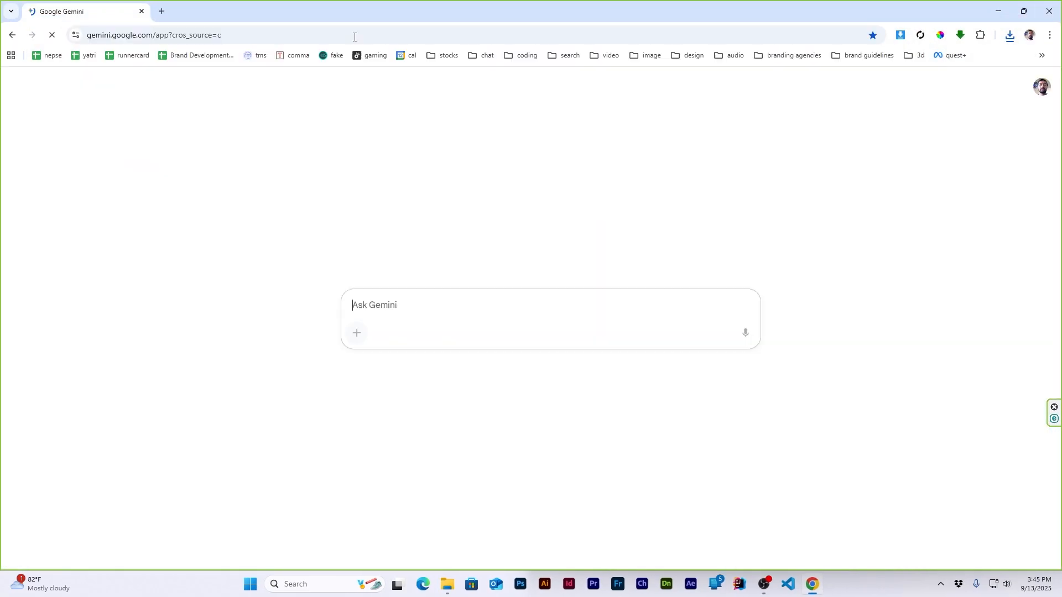
# Shrink the browser window, open the chair folder under products, and attach its gaming chair image to the Gemini prompt.
pyautogui.moveTo(583, 5); pyautogui.dragTo(450, 88)
pyautogui.click(834, 20)
pyautogui.click(698, 35)
pyautogui.doubleClick(666, 138)
pyautogui.click(462, 95)
pyautogui.click(735, 16)
pyautogui.moveTo(641, 105); pyautogui.dragTo(320, 361)
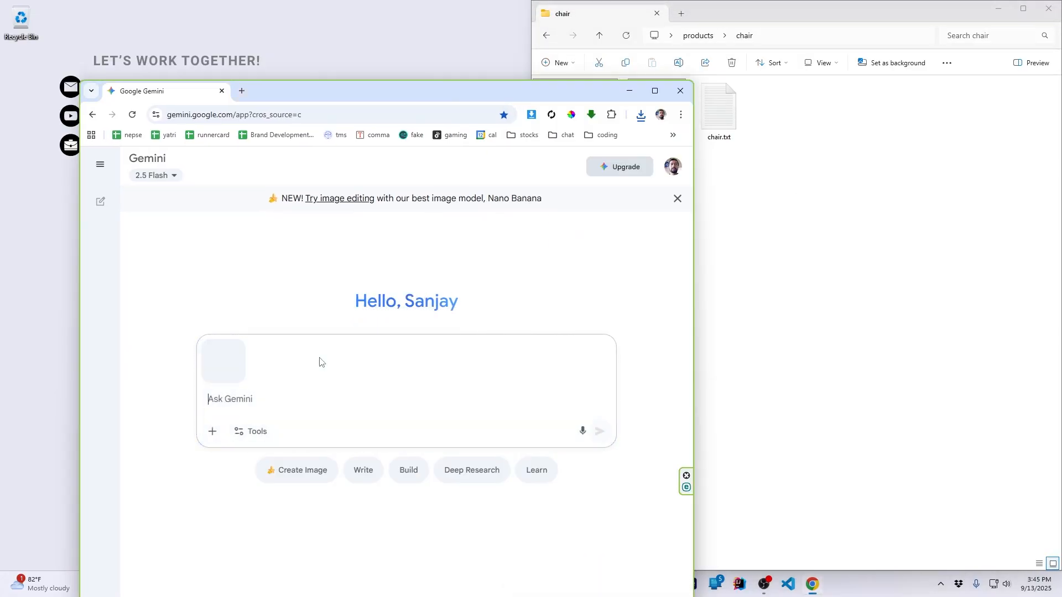
# Copy all the text of chair.txt, close the file and folder windows, and maximize the browser again.
pyautogui.doubleClick(725, 119)
pyautogui.hotkey('ctrl', 'a')
pyautogui.hotkey('ctrl', 'c')
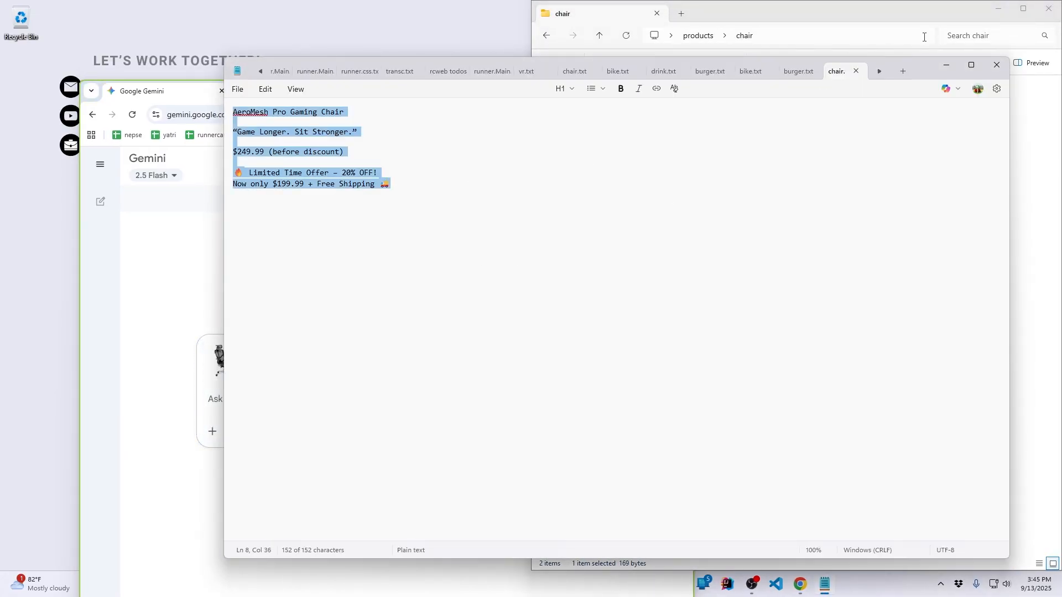
pyautogui.click(1000, 64)
pyautogui.click(1048, 8)
pyautogui.doubleClick(459, 97)
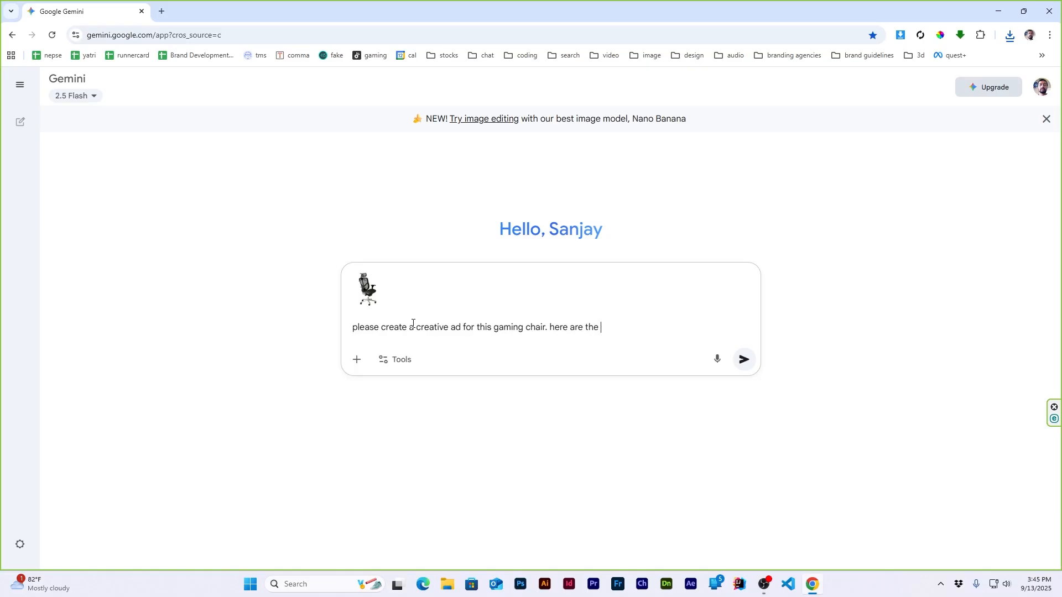
# Ask Gemini in Create images mode for a creative ad for this gaming chair, including the copied product details.
pyautogui.hotkey('shift', 'Return')
pyautogui.hotkey('ctrl', 'v')
pyautogui.click(398, 398)
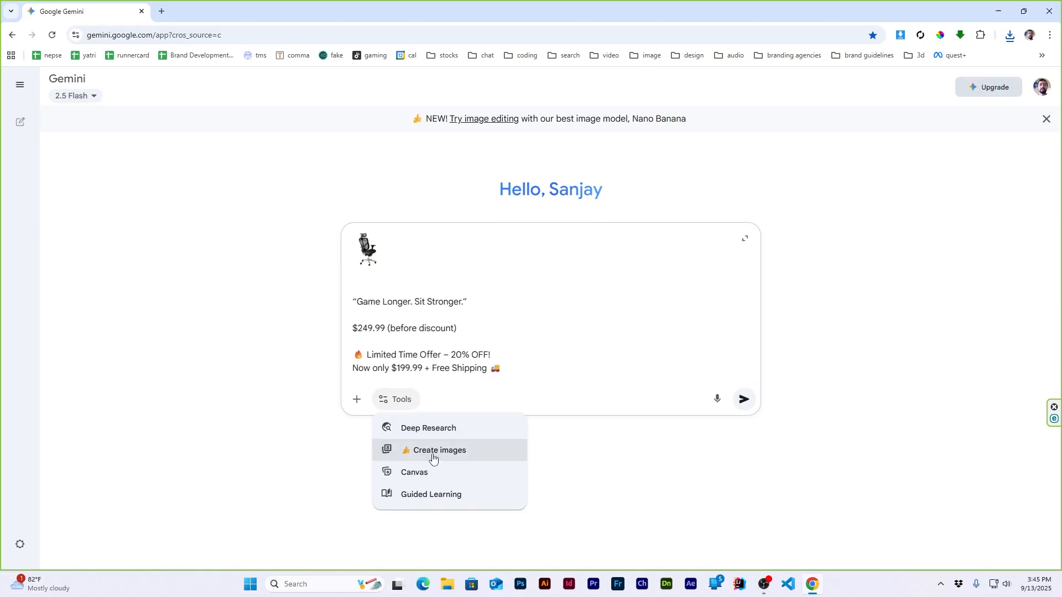
pyautogui.click(433, 449)
pyautogui.click(755, 398)
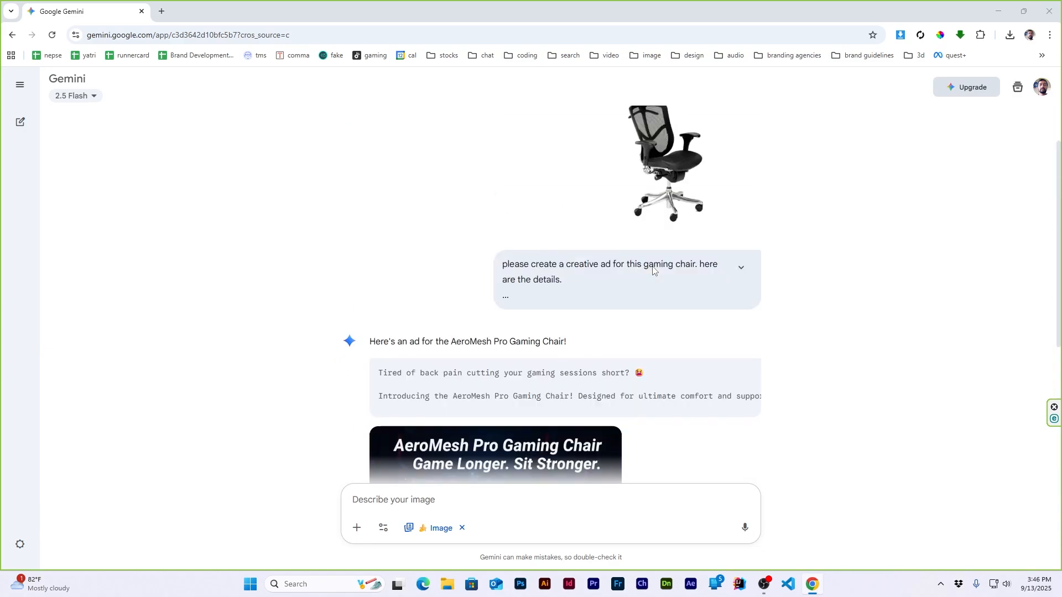
# Download the generated chair ad at full size and load canva.com in a new tab.
pyautogui.click(607, 197)
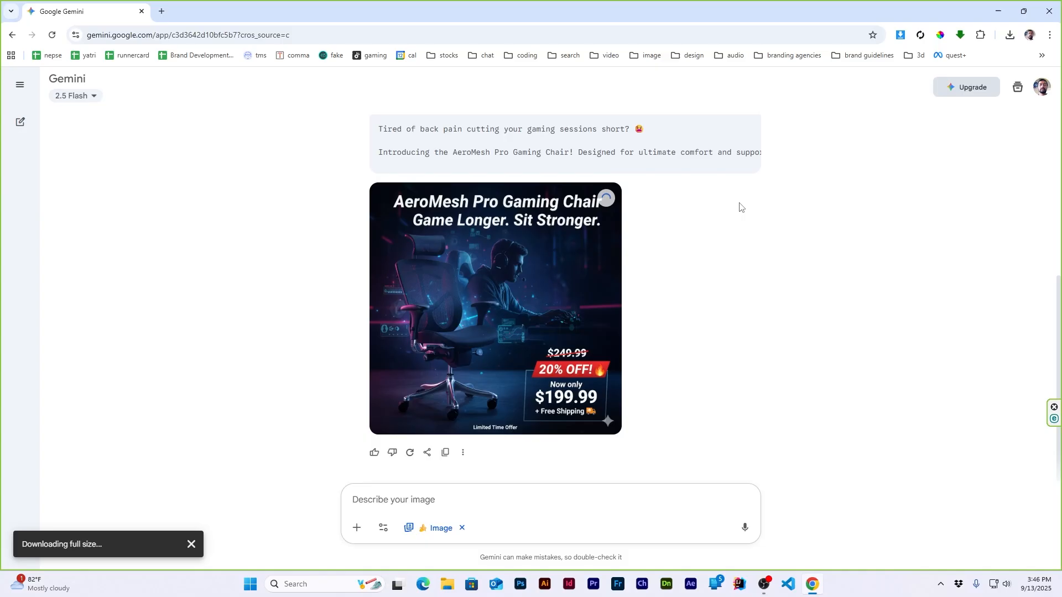
pyautogui.hotkey('ctrl', 't')
pyautogui.write('canva.com')
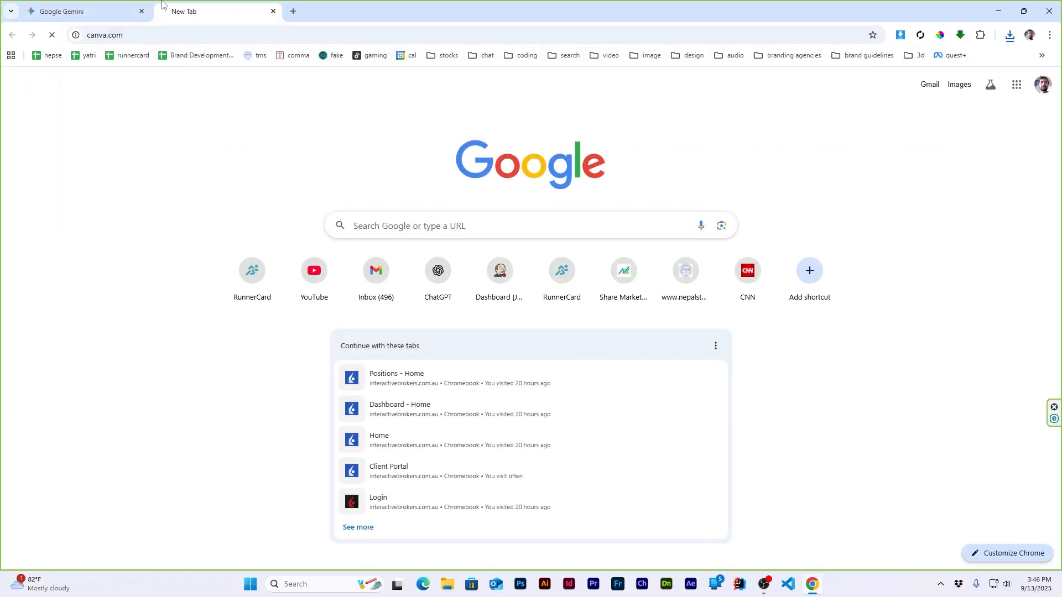
pyautogui.press('Return')
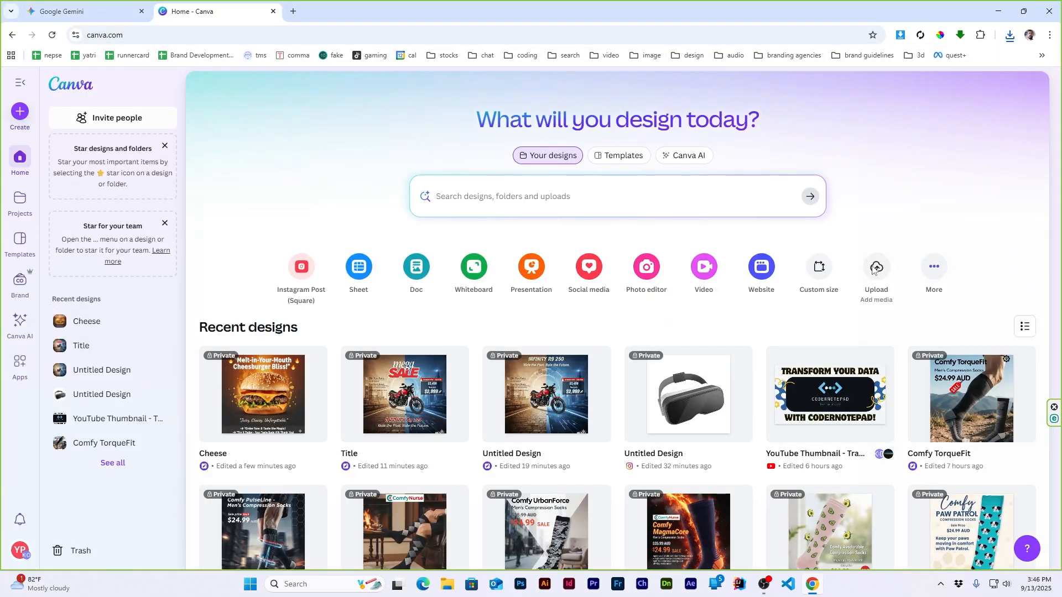
# Upload the downloaded chair ad to Canva, open it for image editing, and create a new design from it.
pyautogui.click(876, 269)
pyautogui.click(614, 336)
pyautogui.doubleClick(176, 161)
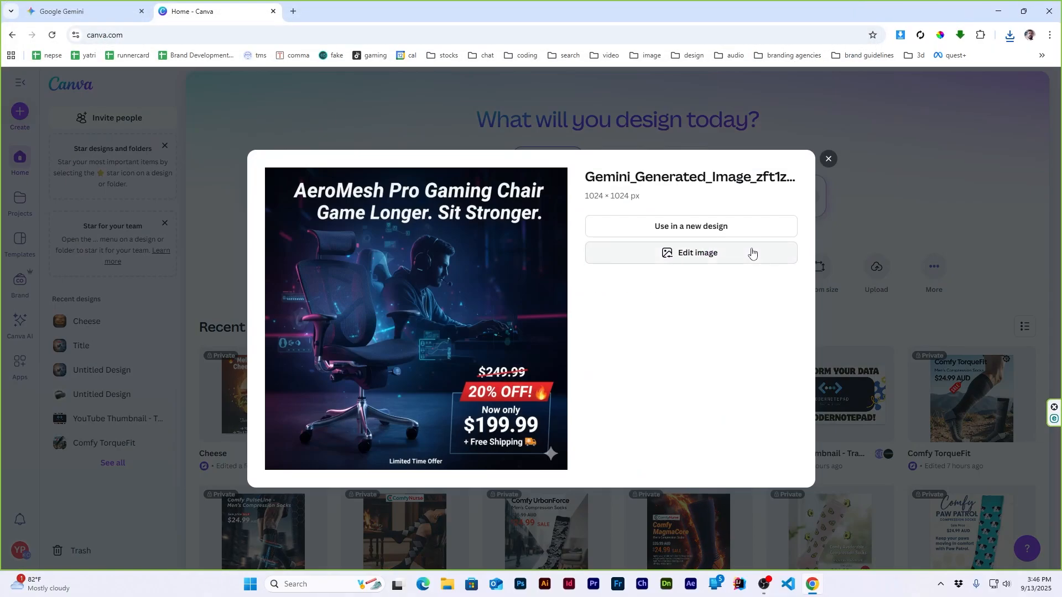
pyautogui.click(704, 253)
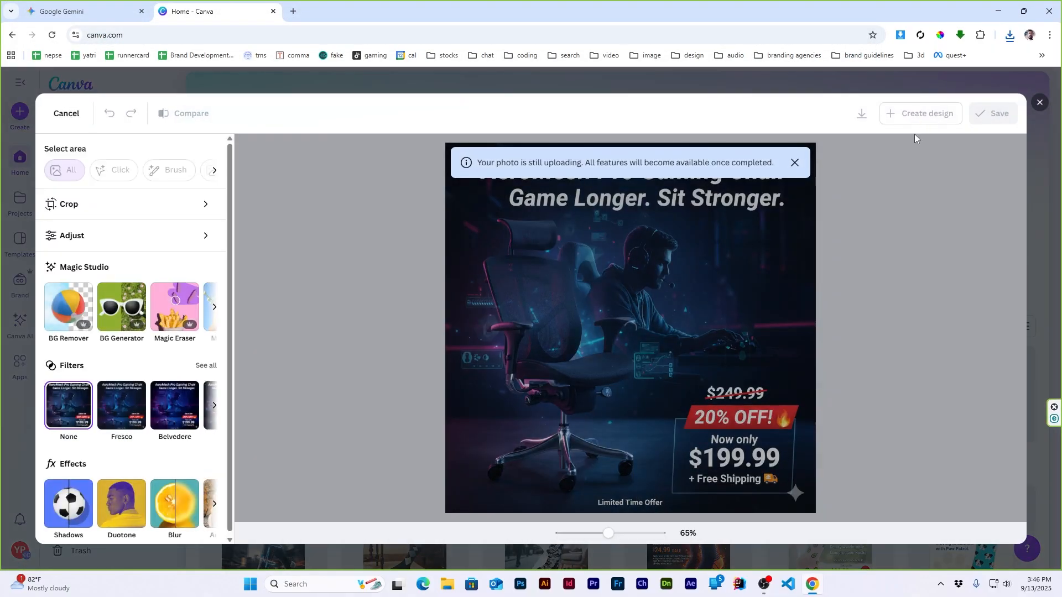
pyautogui.click(918, 114)
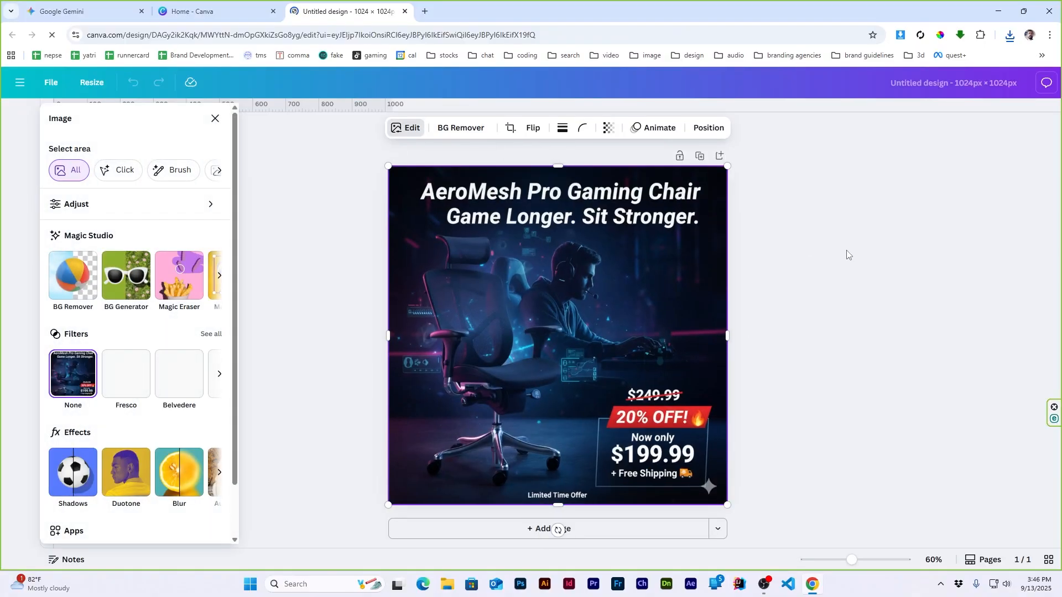
pyautogui.click(912, 190)
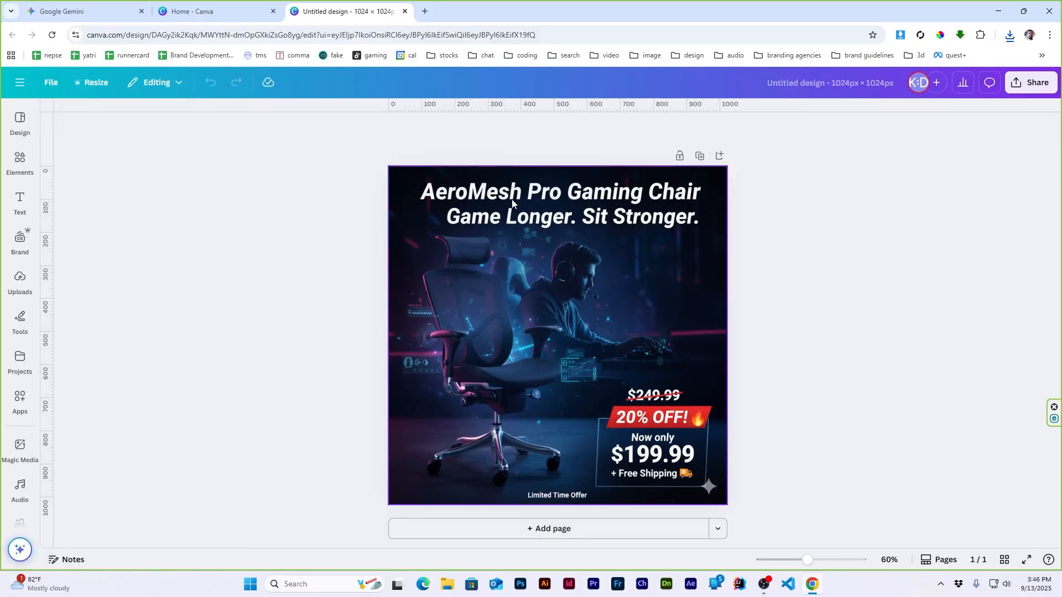
# Erase the two-line headline across the image's upper part with the Magic Eraser at brush size 40.
pyautogui.click(549, 200)
pyautogui.click(367, 126)
pyautogui.click(179, 275)
pyautogui.moveTo(489, 184)
pyautogui.mouseDown()
pyautogui.moveTo(486, 138)
pyautogui.moveTo(789, 138)
pyautogui.moveTo(818, 141)
pyautogui.moveTo(643, 167)
pyautogui.moveTo(820, 173)
pyautogui.mouseUp()
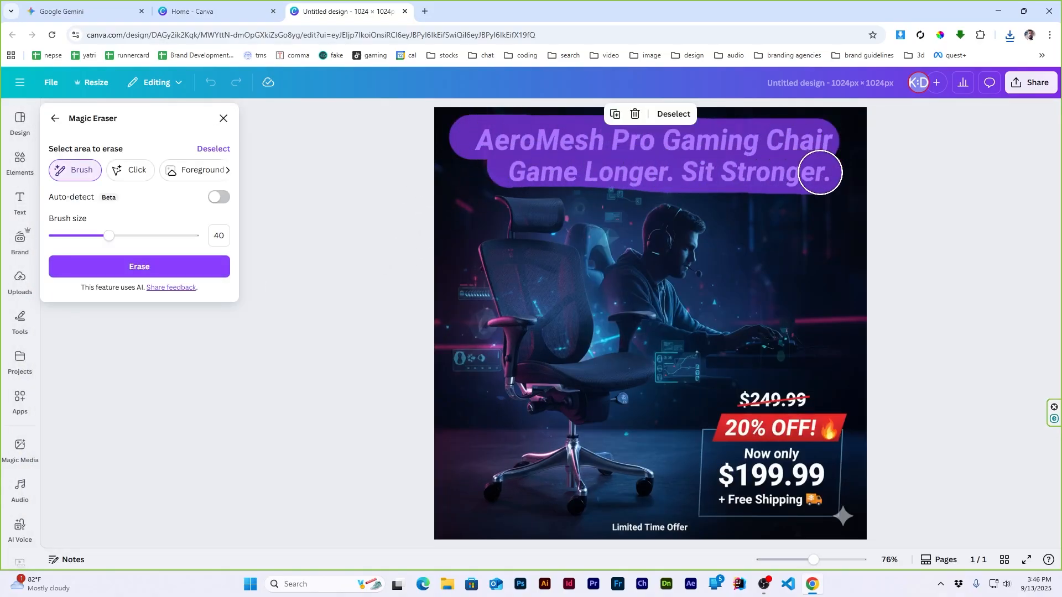
pyautogui.click(139, 266)
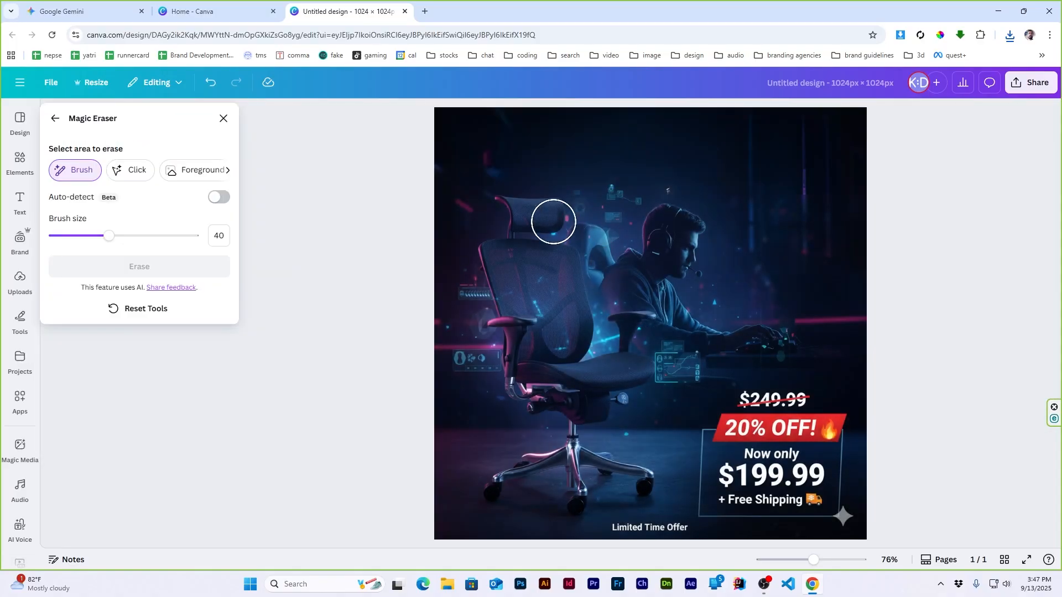
pyautogui.click(55, 118)
pyautogui.click(216, 117)
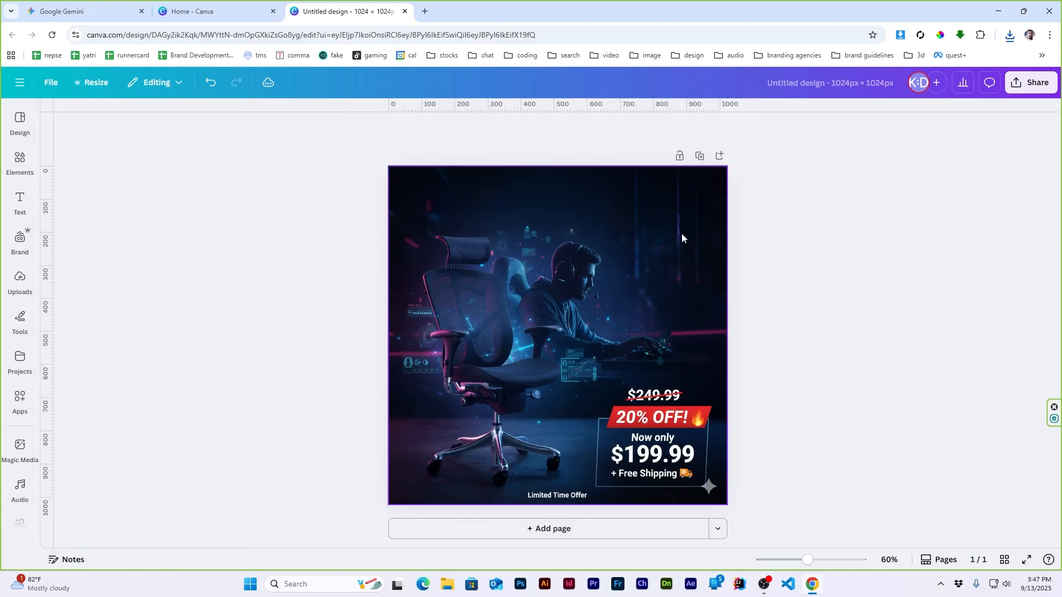
# Open a File Explorer window and move it to the adjacent monitor.
pyautogui.click(447, 584)
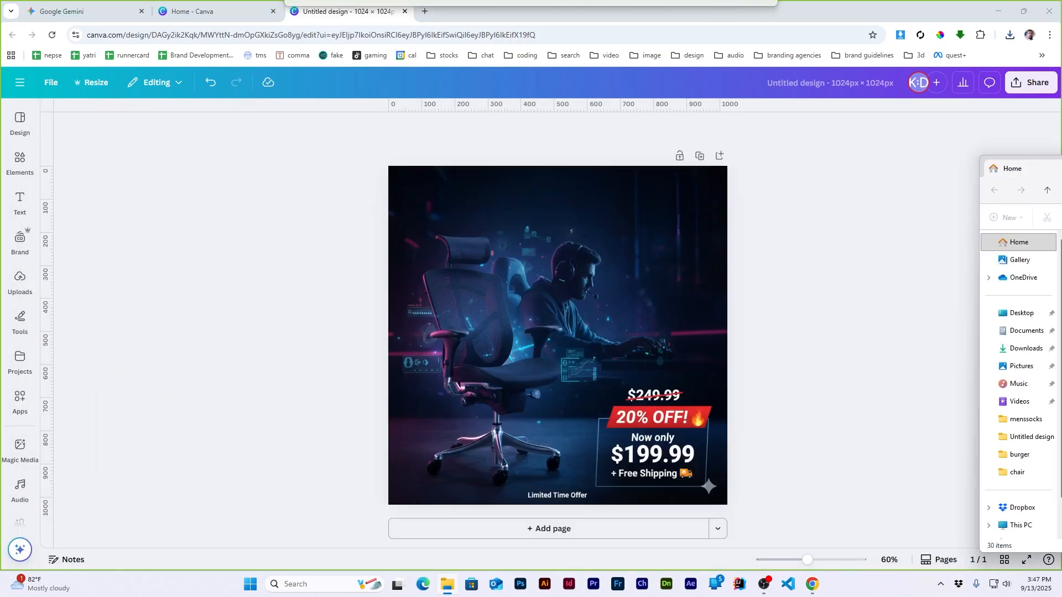
pyautogui.click(108, 169)
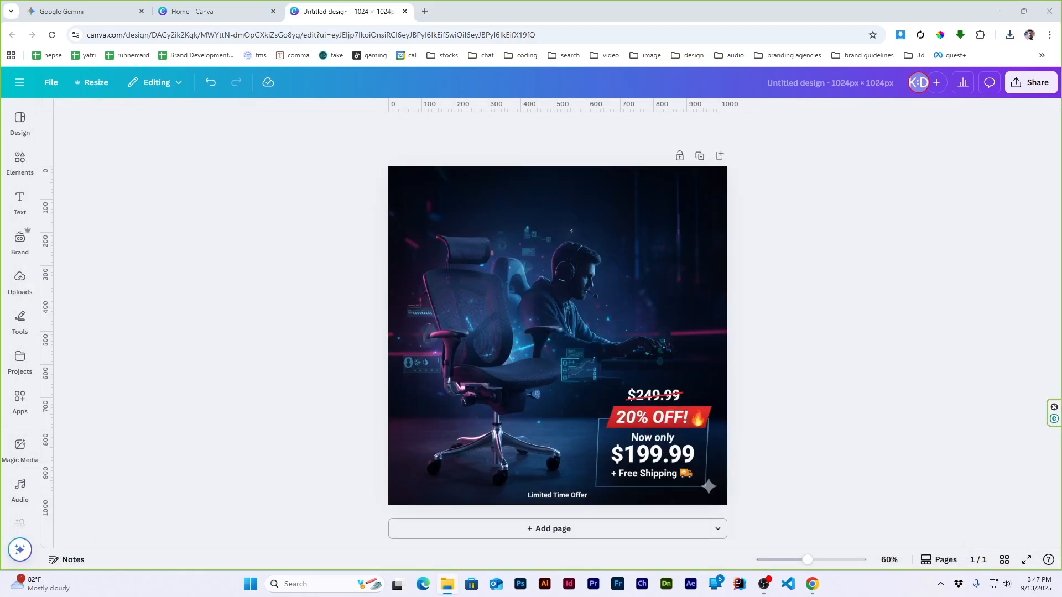
pyautogui.press('super+shift+Right')
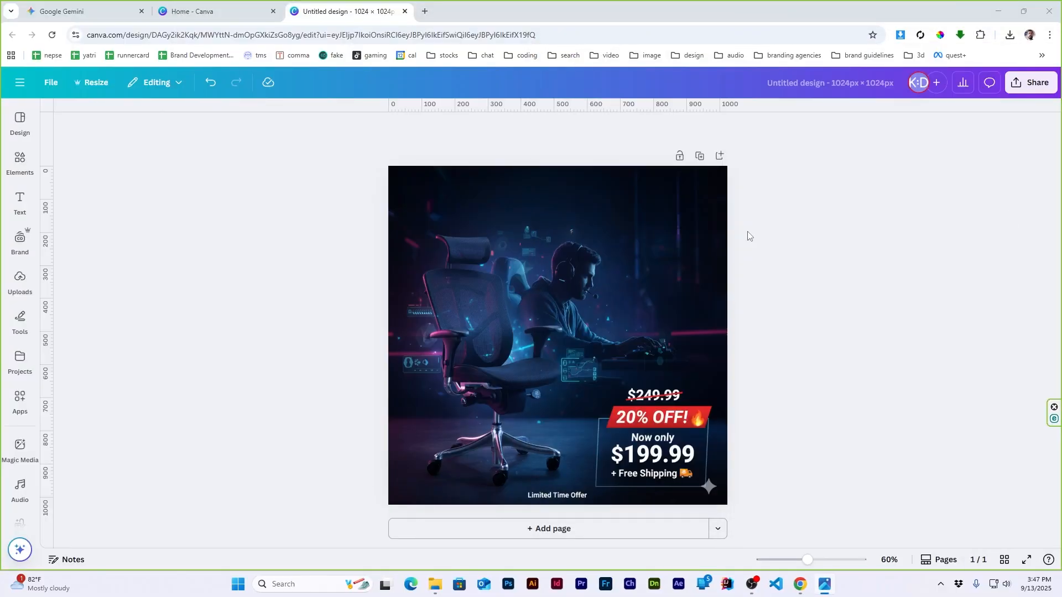
pyautogui.click(20, 203)
pyautogui.scroll(-1, 229, 309)
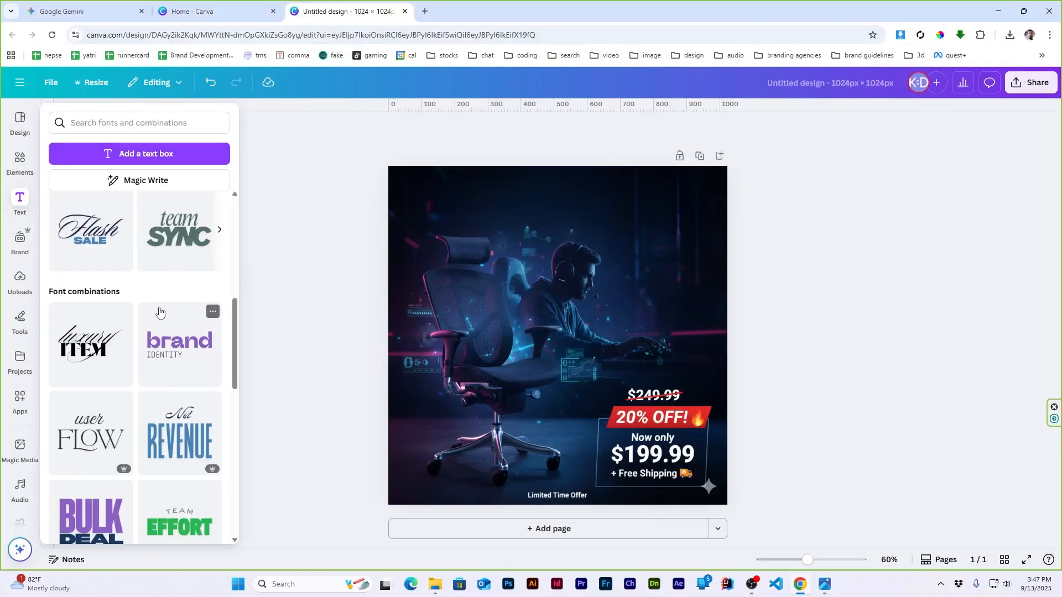
pyautogui.scroll(-6, 159, 313)
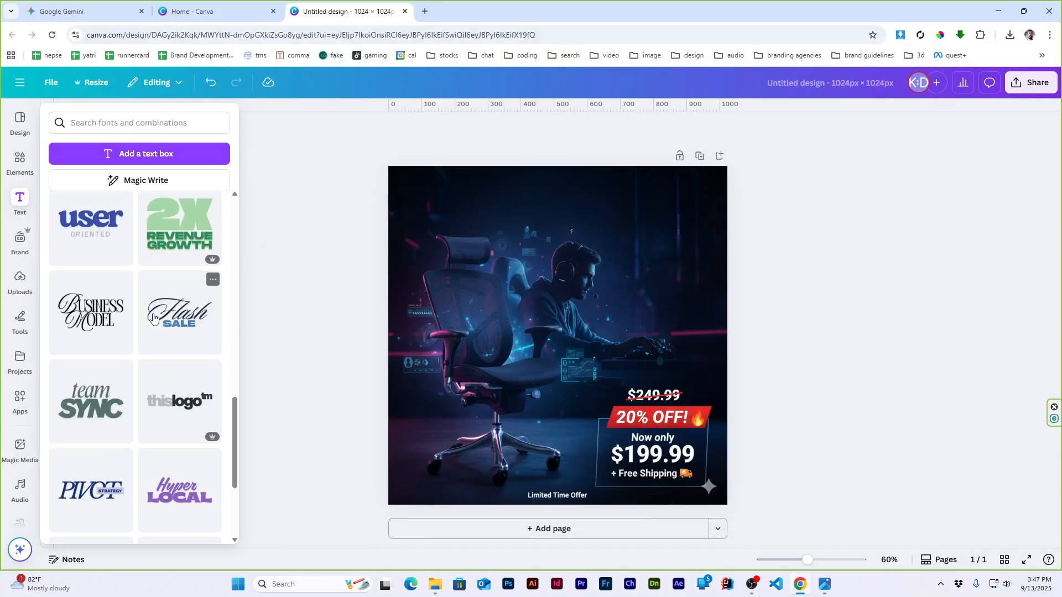
pyautogui.scroll(-3, 154, 316)
pyautogui.scroll(-10, 153, 317)
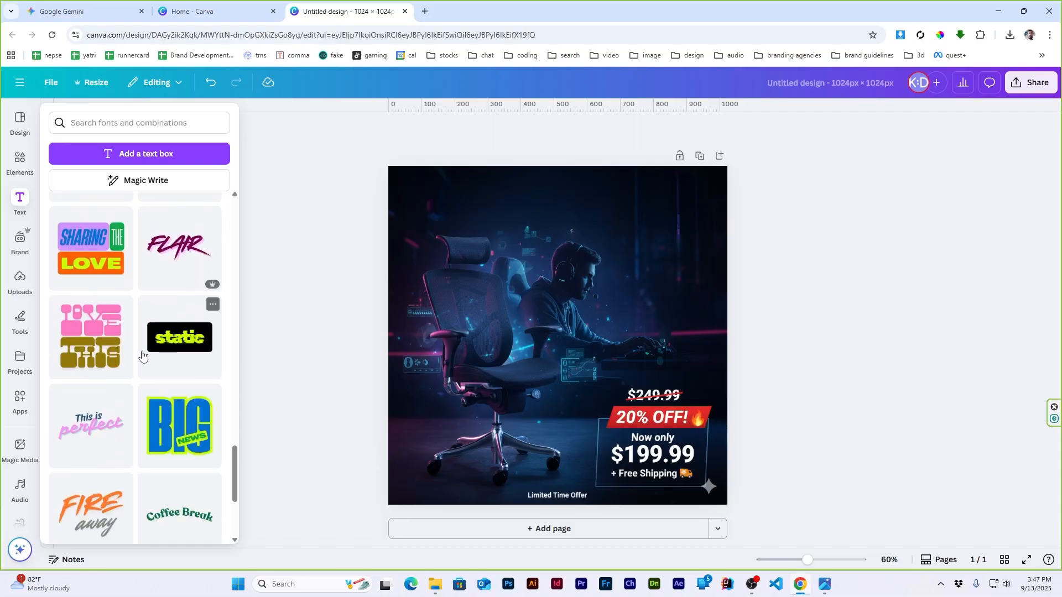
pyautogui.click(177, 246)
pyautogui.moveTo(547, 332); pyautogui.dragTo(542, 218)
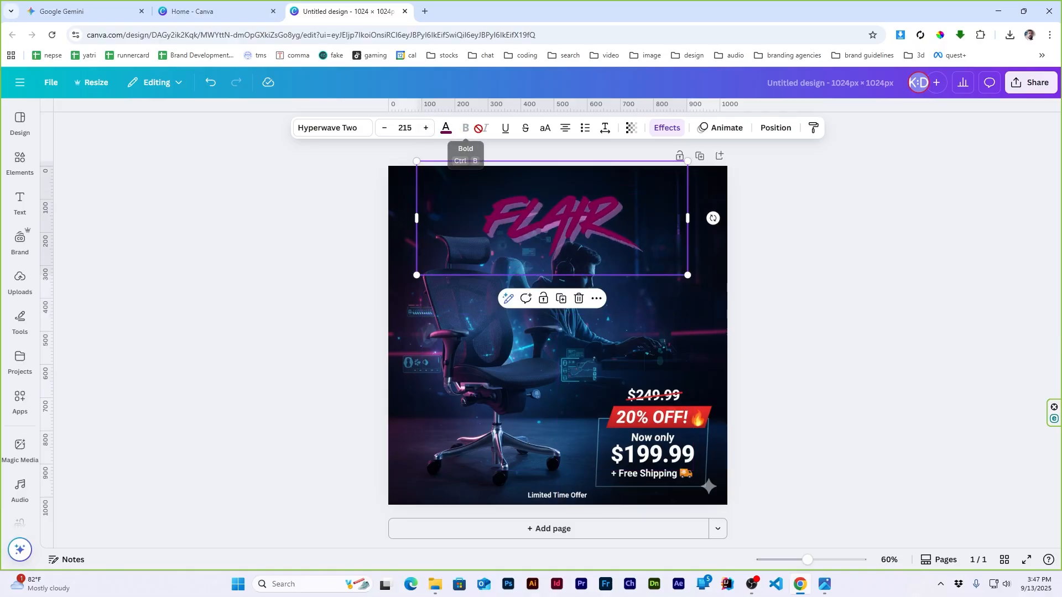
pyautogui.click(446, 128)
pyautogui.click(112, 201)
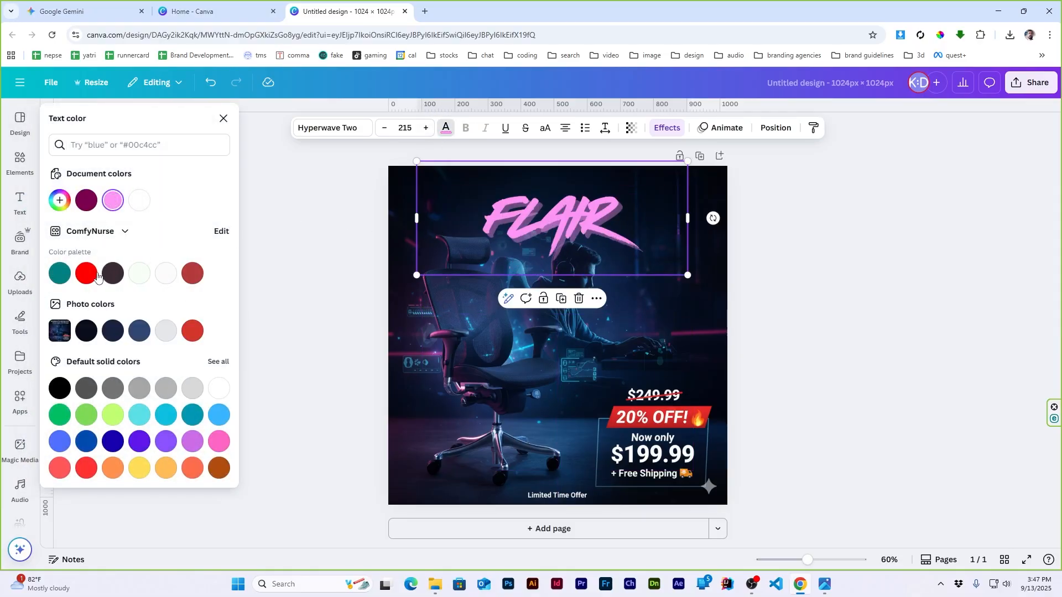
pyautogui.click(195, 342)
pyautogui.click(806, 264)
pyautogui.click(575, 233)
pyautogui.press('Delete')
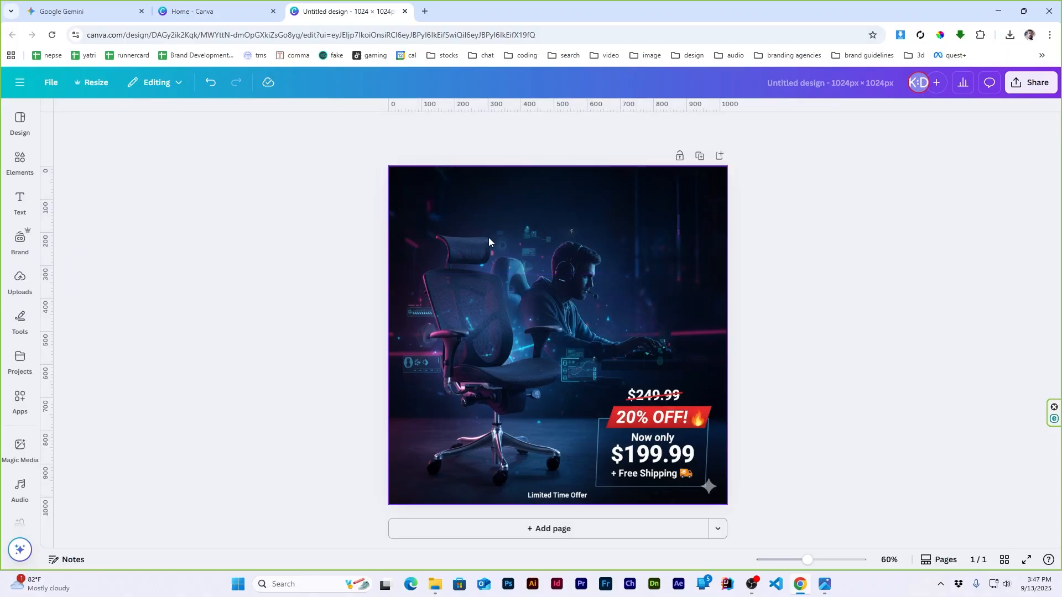
# Insert the GAME ON text style, scale it down to font size 55, and place it above the chair.
pyautogui.click(395, 254)
pyautogui.click(20, 203)
pyautogui.scroll(-5, 161, 382)
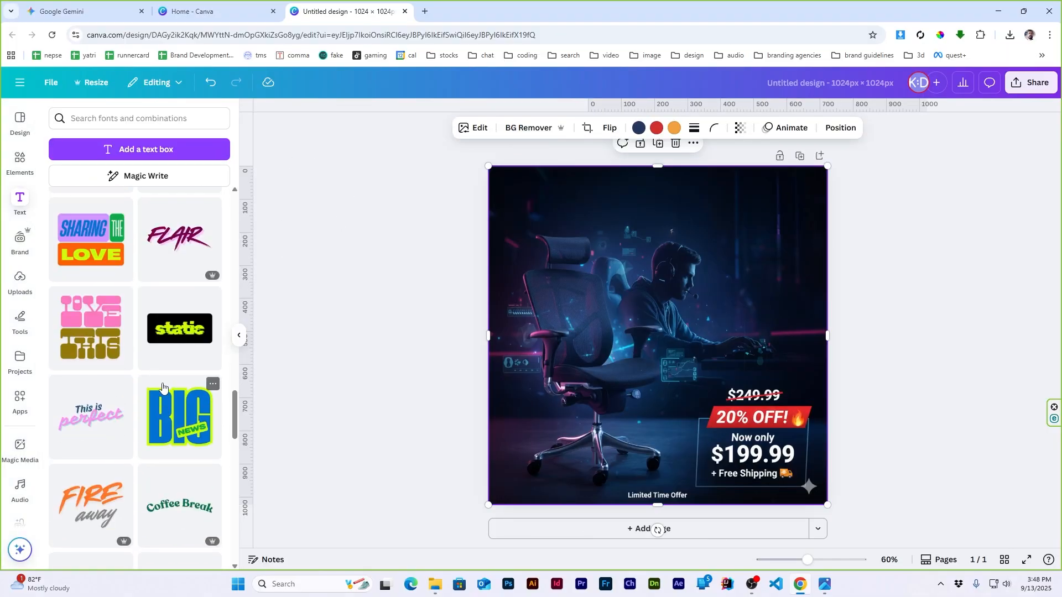
pyautogui.scroll(-15, 162, 386)
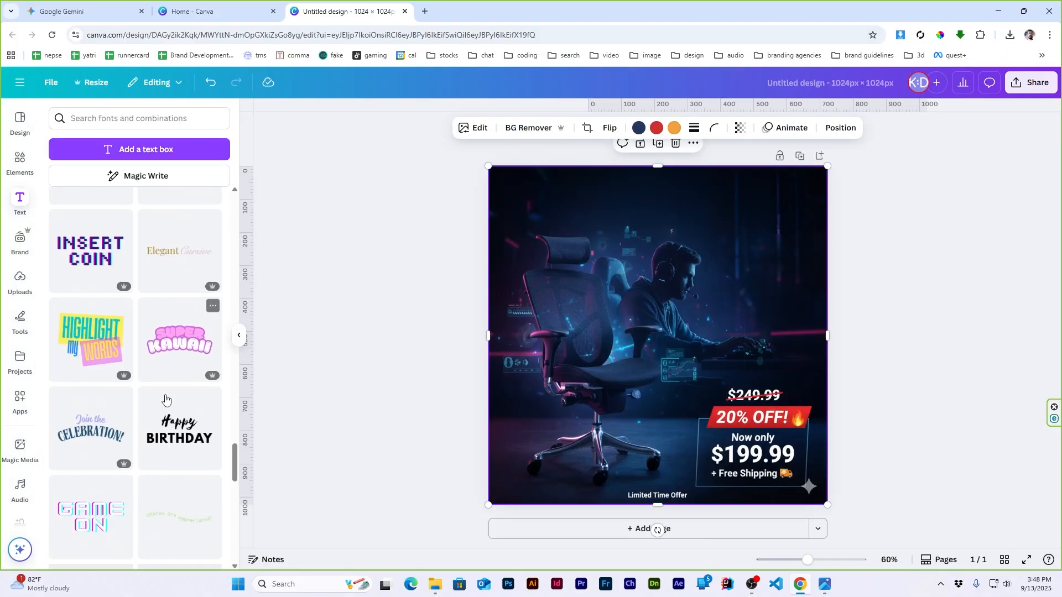
pyautogui.scroll(-2, 166, 402)
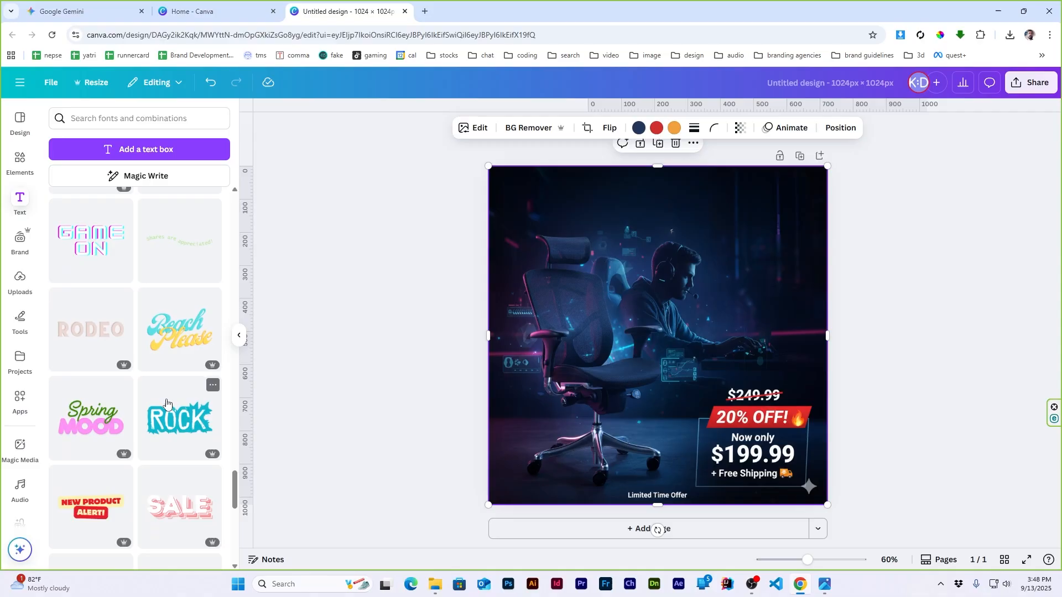
pyautogui.click(83, 241)
pyautogui.moveTo(792, 276); pyautogui.dragTo(641, 343)
pyautogui.moveTo(575, 358); pyautogui.dragTo(633, 229)
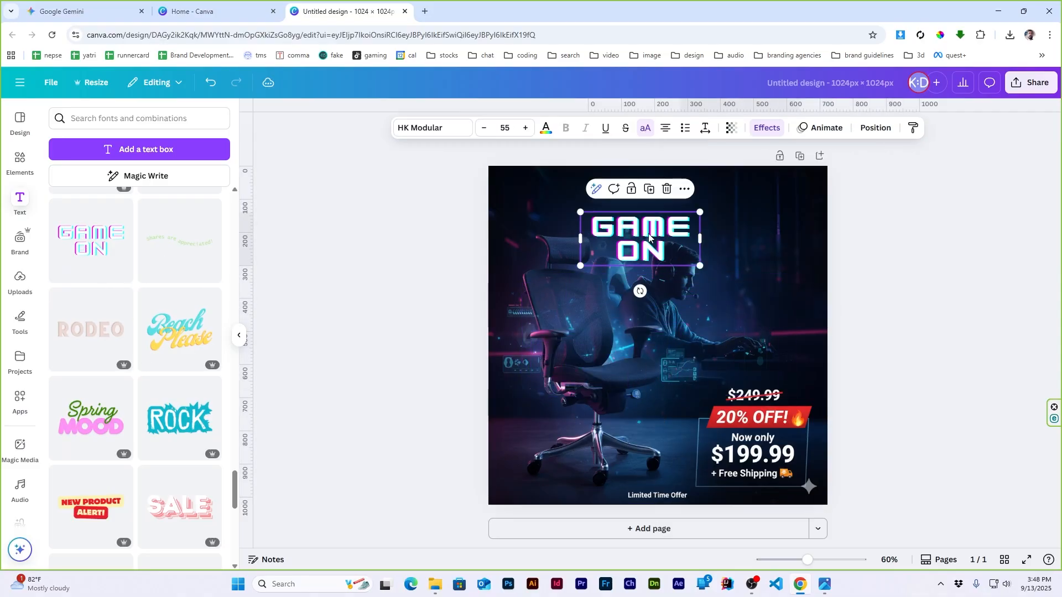
# Replace the GAME ON text with AEROMESH PRO, scale it to font size 40.1, and centre it near the image's upper edge.
pyautogui.doubleClick(632, 229)
pyautogui.tripleClick(632, 228)
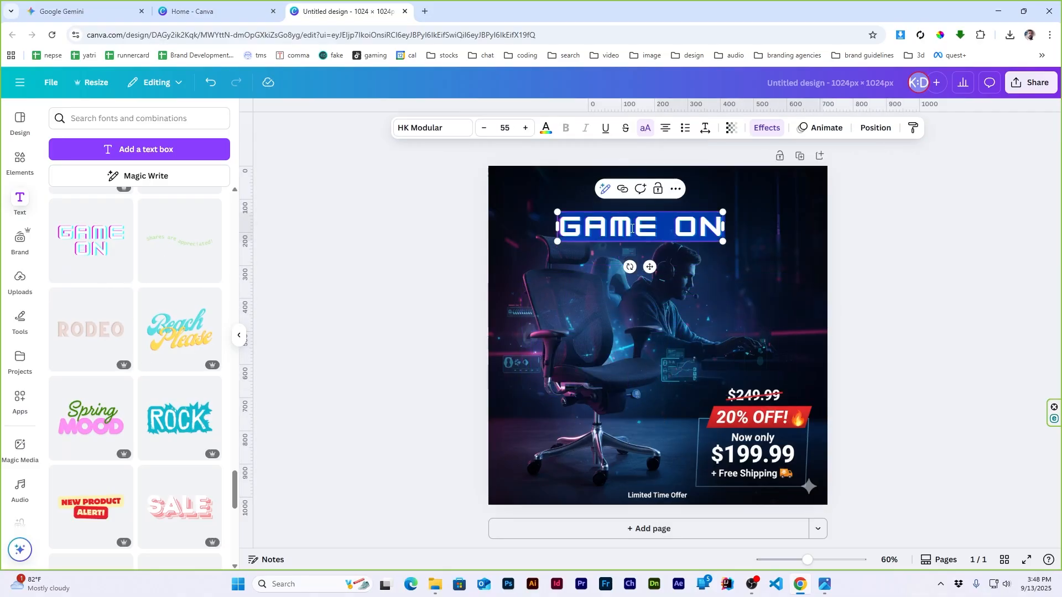
pyautogui.write('AEROMESH')
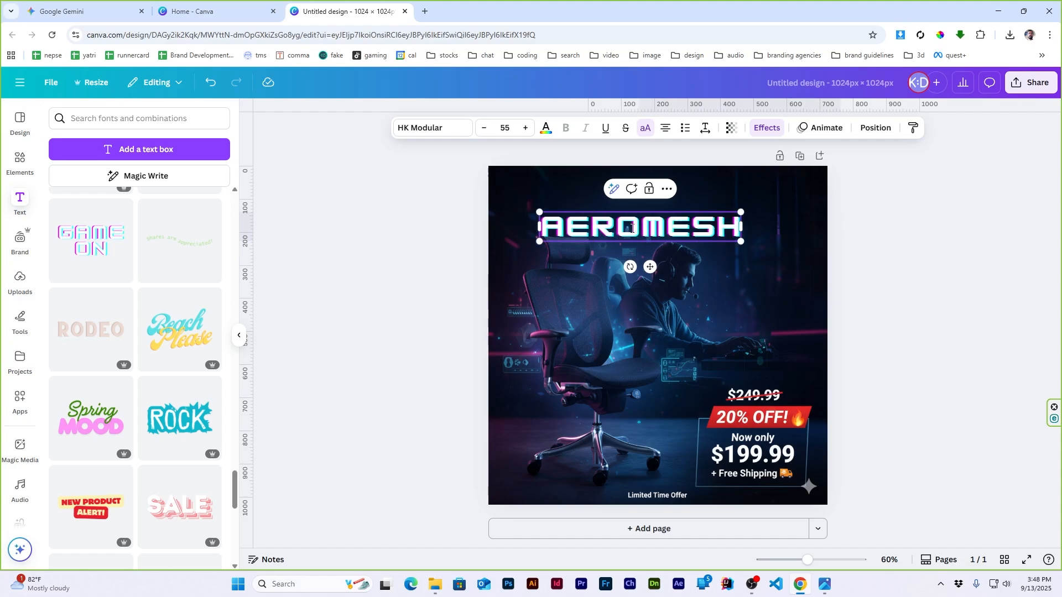
pyautogui.write(' PRO')
pyautogui.moveTo(785, 211); pyautogui.dragTo(706, 219)
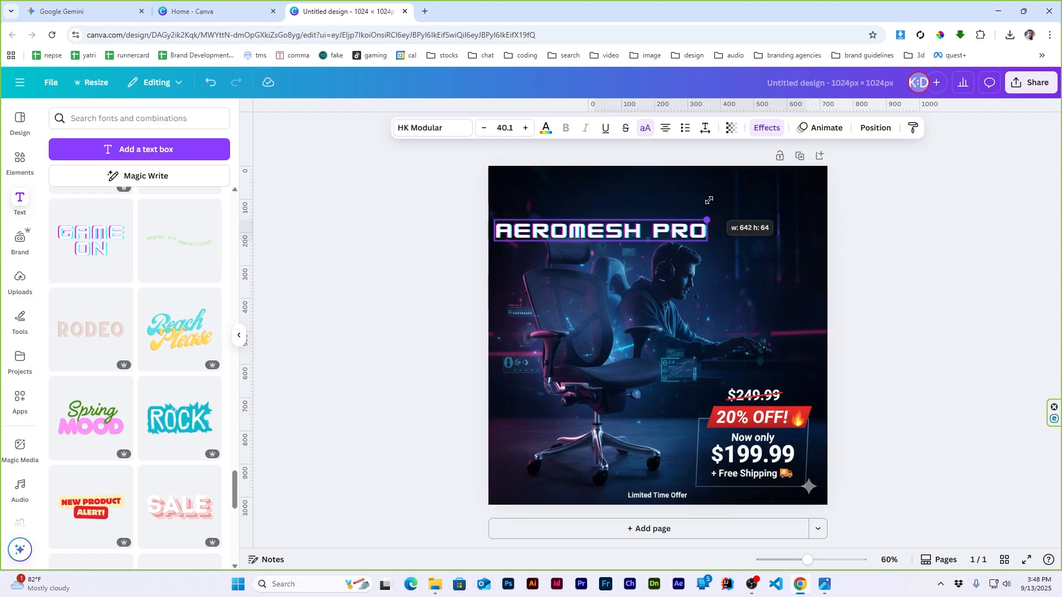
pyautogui.click(878, 265)
pyautogui.moveTo(616, 234); pyautogui.dragTo(669, 205)
# Duplicate the AEROMESH PRO headline directly beneath itself and replace the copy's text with PROFESSIONAL GAMING CHAIR.
pyautogui.hotkey('ctrl', 'd')
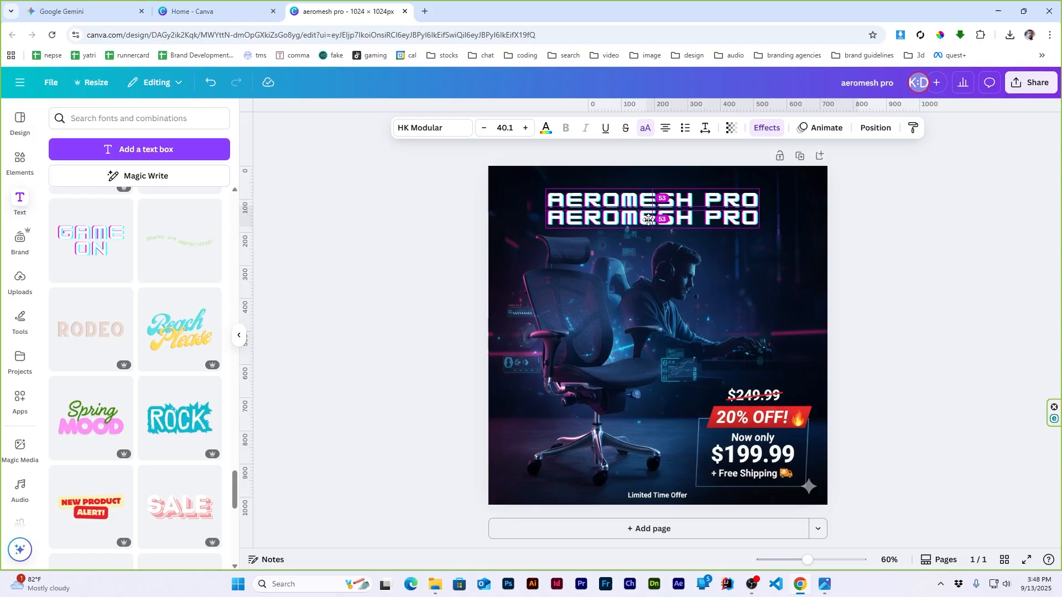
pyautogui.doubleClick(649, 222)
pyautogui.write('PROFESSIONAL GAMING CHAIR')
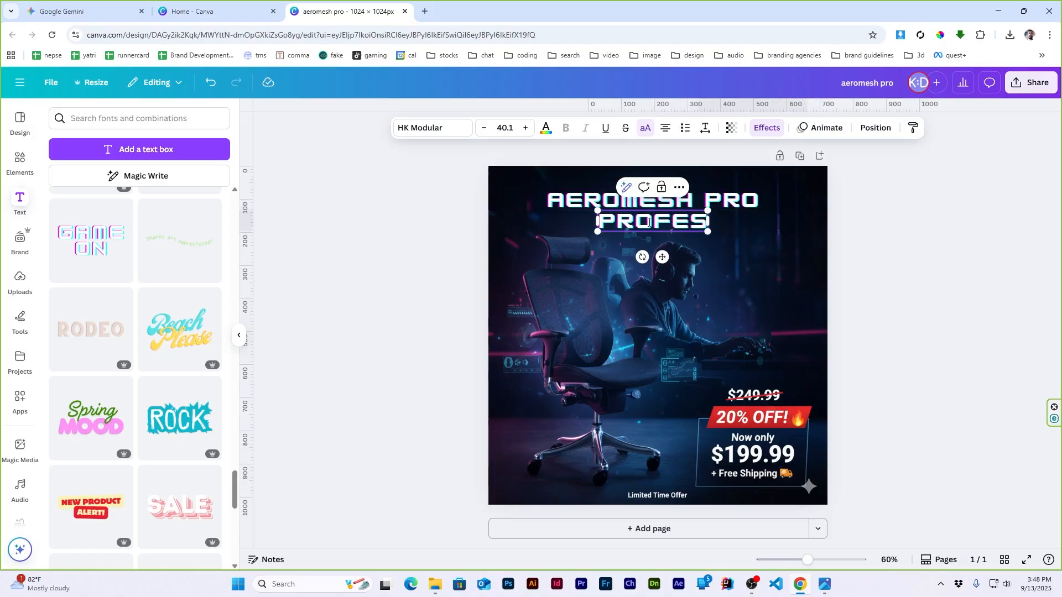
# Change the font of the PROFESSIONAL GAMING CHAIR subtitle to Inter.
pyautogui.hotkey('ctrl', 'a')
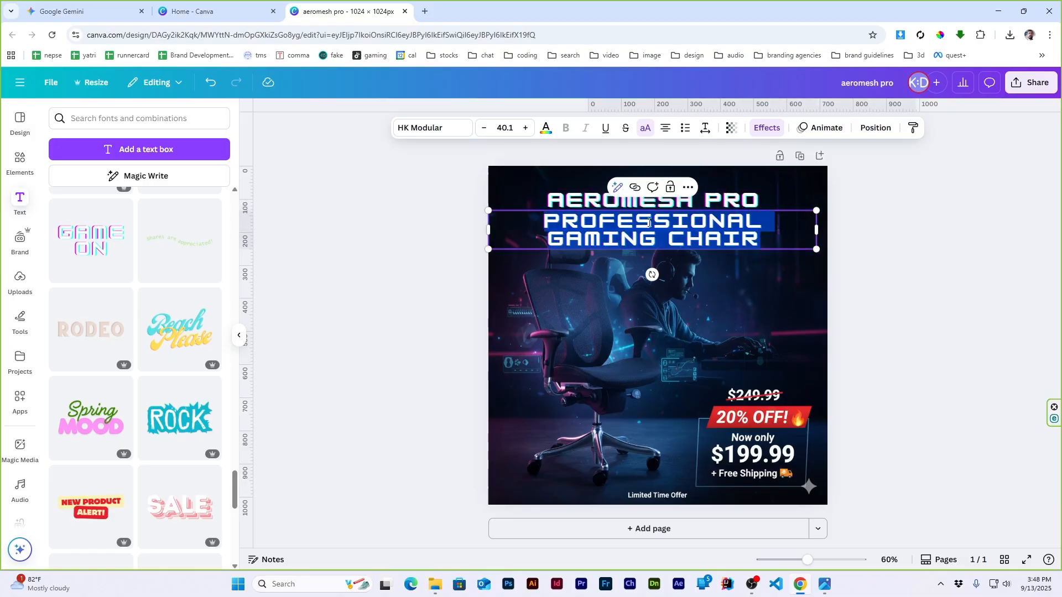
pyautogui.click(426, 130)
pyautogui.click(100, 340)
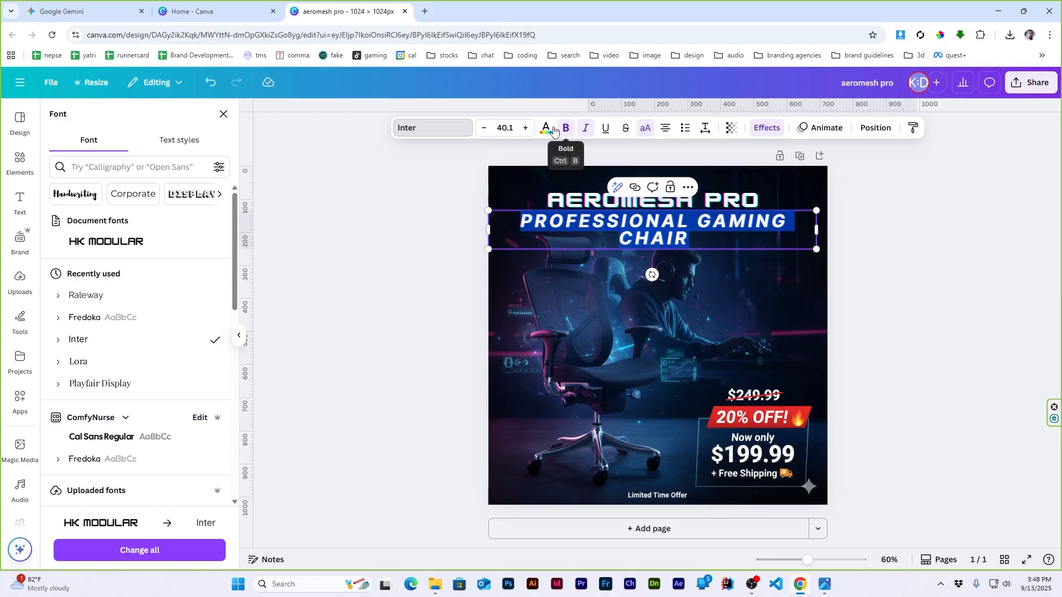
# Reduce the PROFESSIONAL GAMING CHAIR subtitle to font size 25.1 so that it fits on one line under the headline.
pyautogui.click(485, 131)
pyautogui.click(485, 131)
pyautogui.click(485, 132)
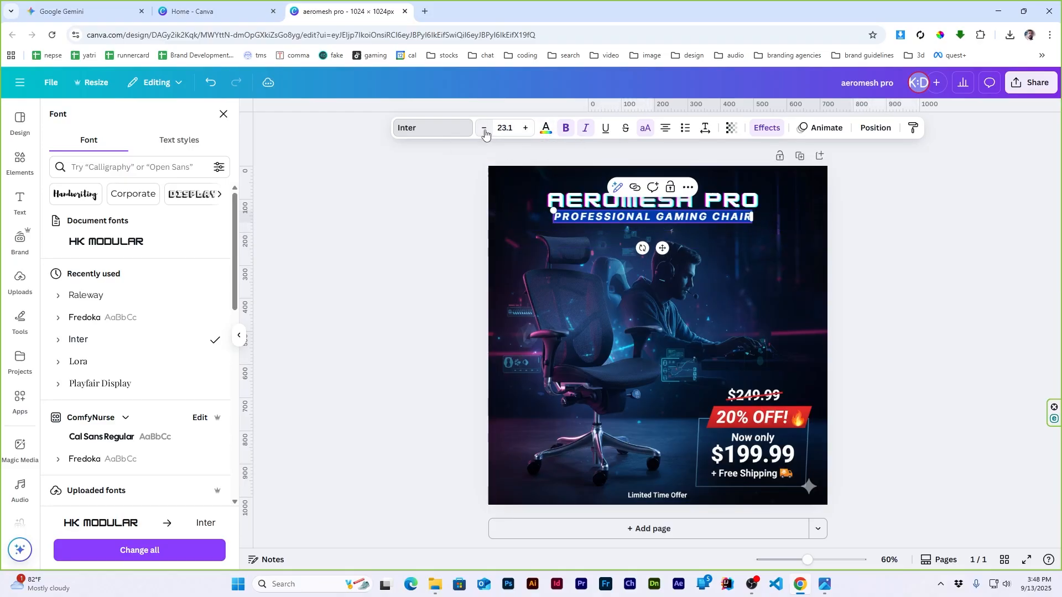
pyautogui.click(938, 275)
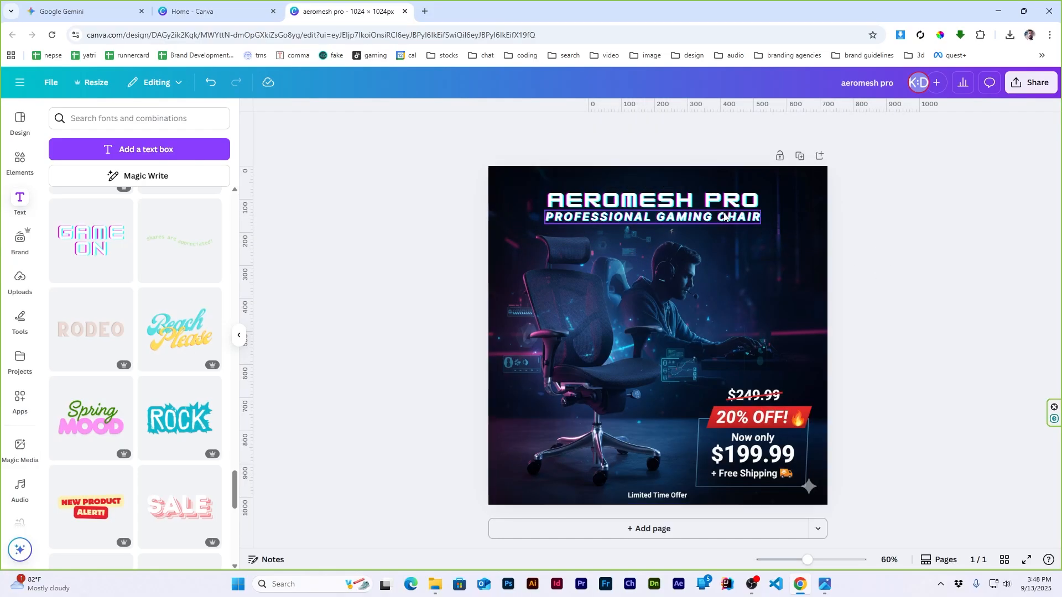
# Break the AEROMESH PRO headline onto two lines and move the subtitle down beneath it.
pyautogui.click(708, 205)
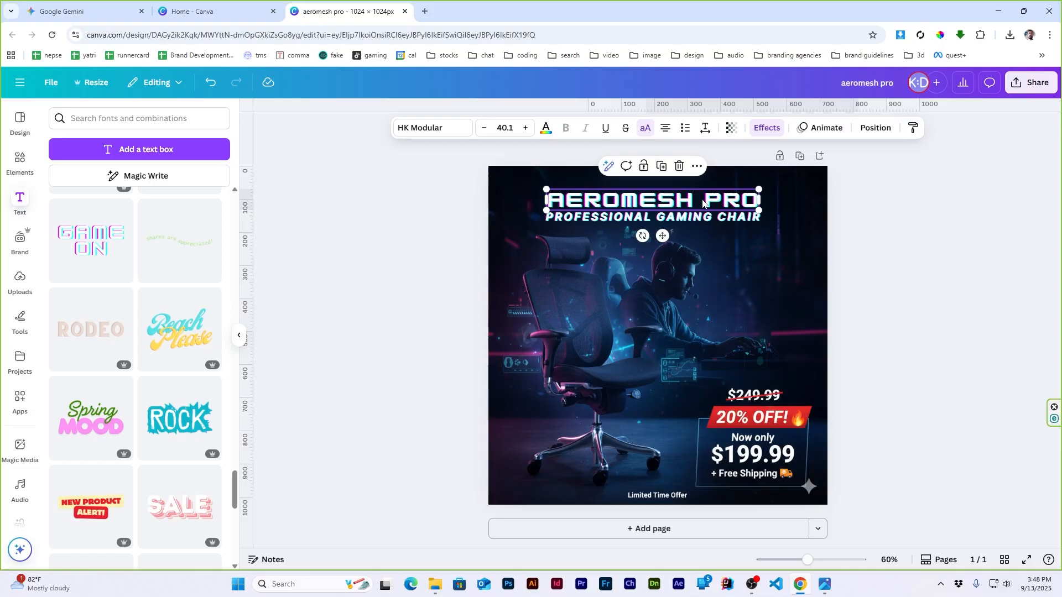
pyautogui.doubleClick(707, 201)
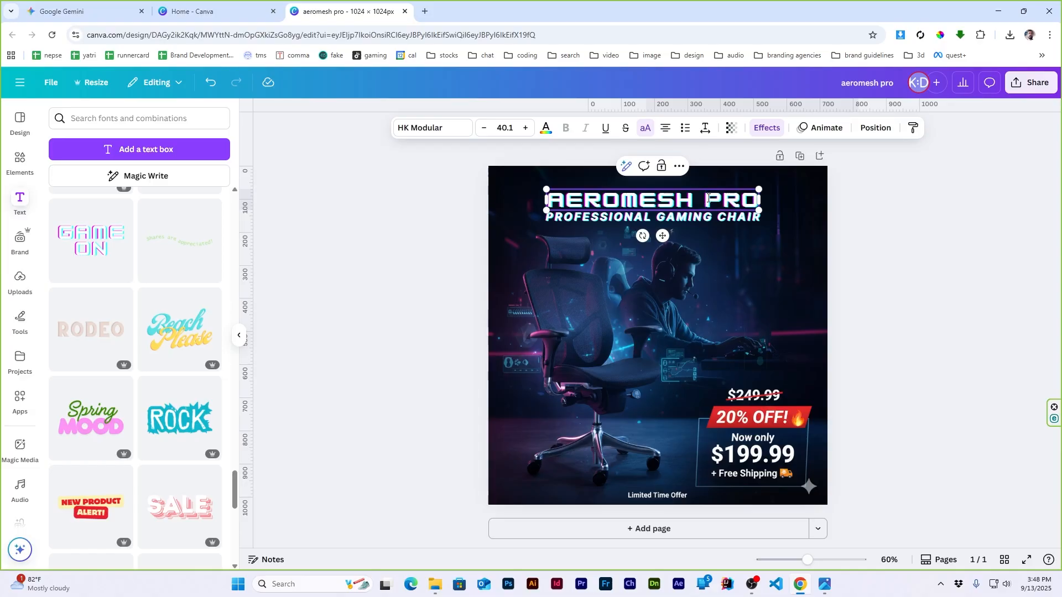
pyautogui.press('Return')
pyautogui.moveTo(751, 217); pyautogui.dragTo(750, 242)
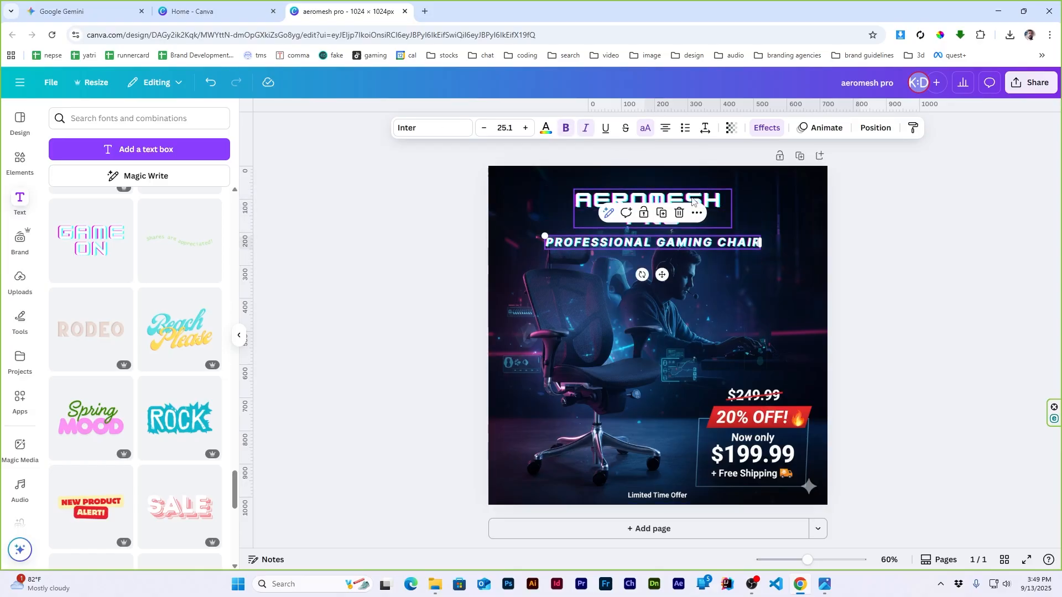
# Scale the two-line AEROMESH PRO headline up to font size 57.9.
pyautogui.click(692, 199)
pyautogui.moveTo(732, 189); pyautogui.dragTo(766, 181)
pyautogui.click(722, 247)
pyautogui.click(920, 257)
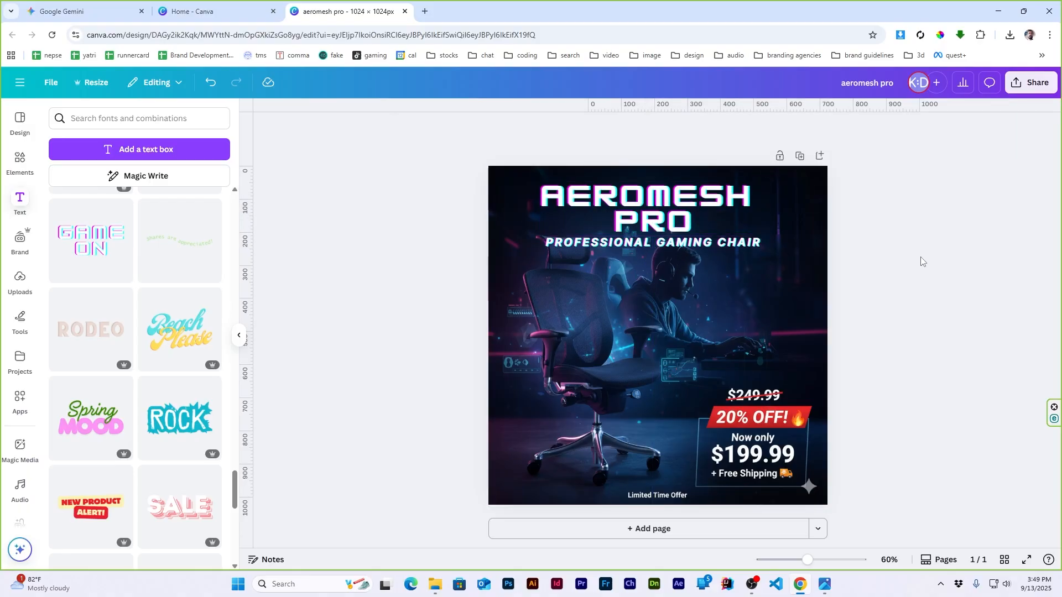
pyautogui.click(705, 306)
pyautogui.moveTo(692, 314); pyautogui.dragTo(691, 326)
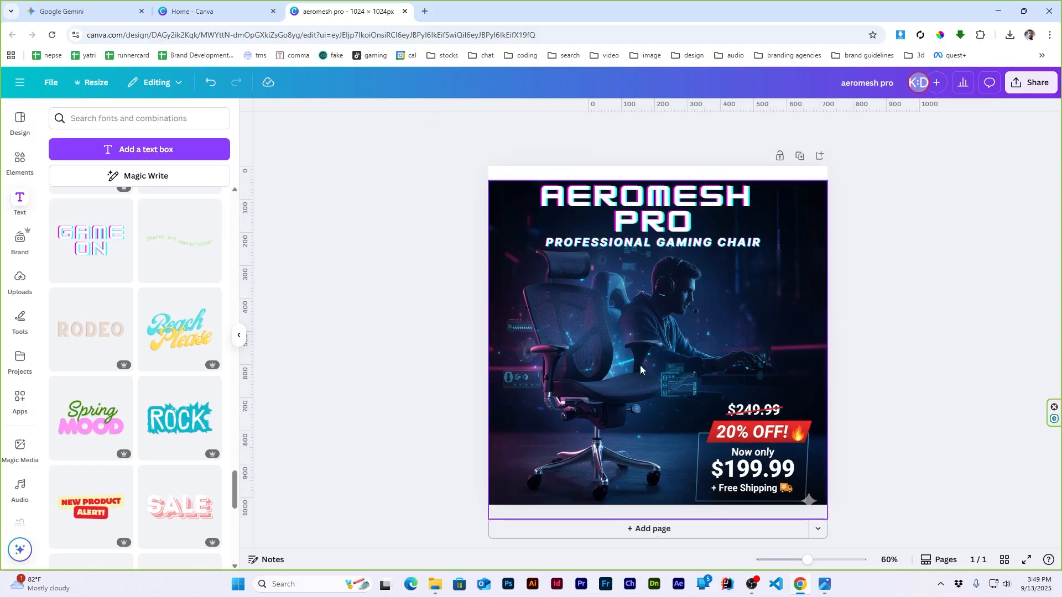
pyautogui.hotkey('ctrl', 'z')
# Move the subtitle and the AEROMESH PRO headline slightly down, with the headline centred horizontally on the page.
pyautogui.moveTo(671, 242); pyautogui.dragTo(671, 250)
pyautogui.click(941, 315)
pyautogui.moveTo(685, 212); pyautogui.dragTo(691, 218)
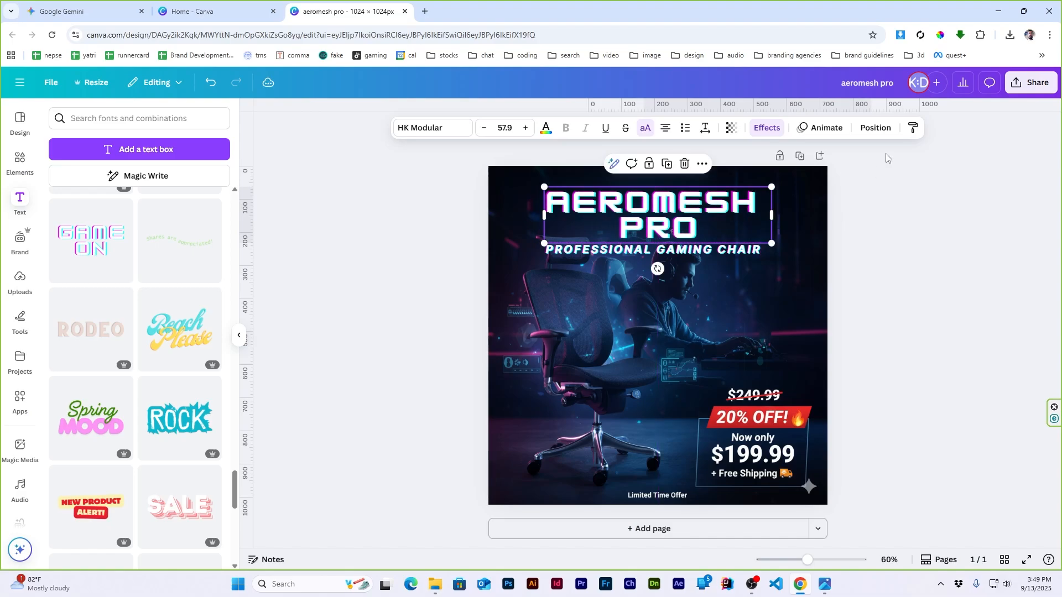
pyautogui.click(875, 128)
pyautogui.click(223, 117)
pyautogui.click(359, 271)
# Remove the Glitch effect from the PROFESSIONAL GAMING CHAIR subtitle and scale it down to font size 19.2.
pyautogui.click(731, 254)
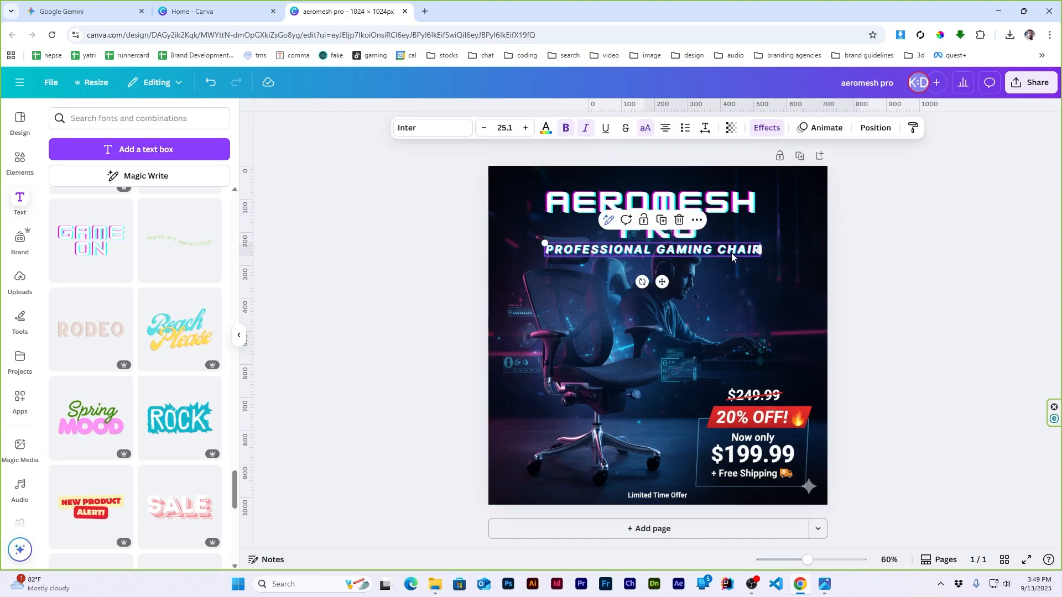
pyautogui.click(765, 128)
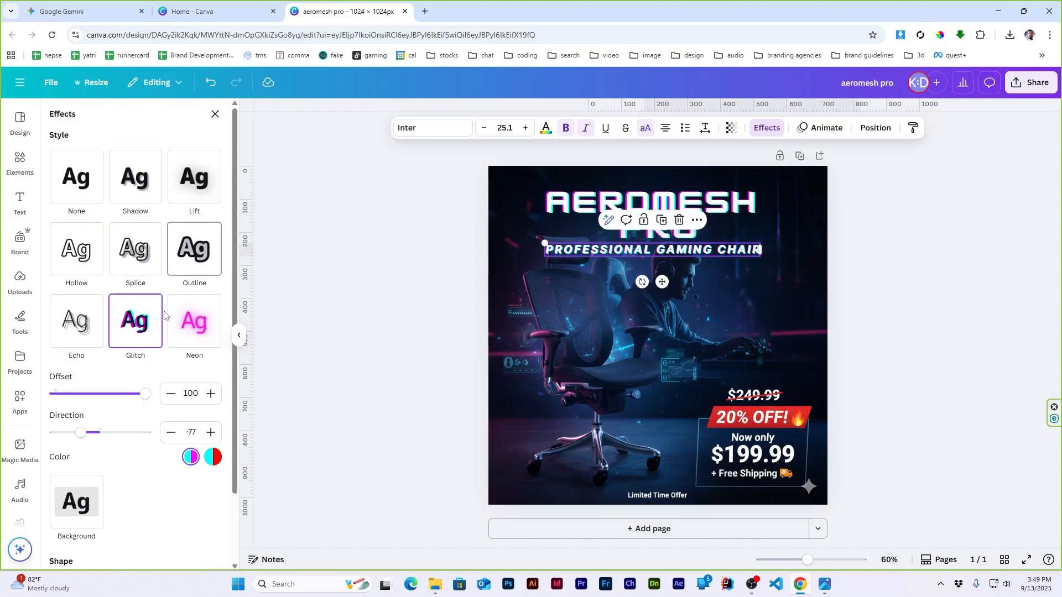
pyautogui.click(848, 268)
pyautogui.click(759, 250)
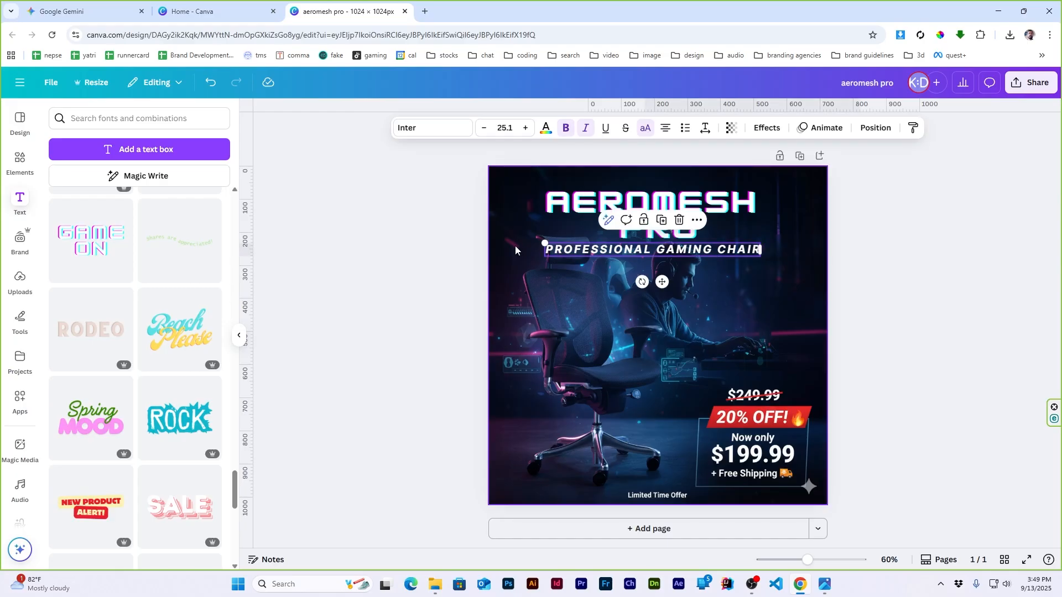
pyautogui.moveTo(761, 255); pyautogui.dragTo(736, 254)
pyautogui.click(938, 275)
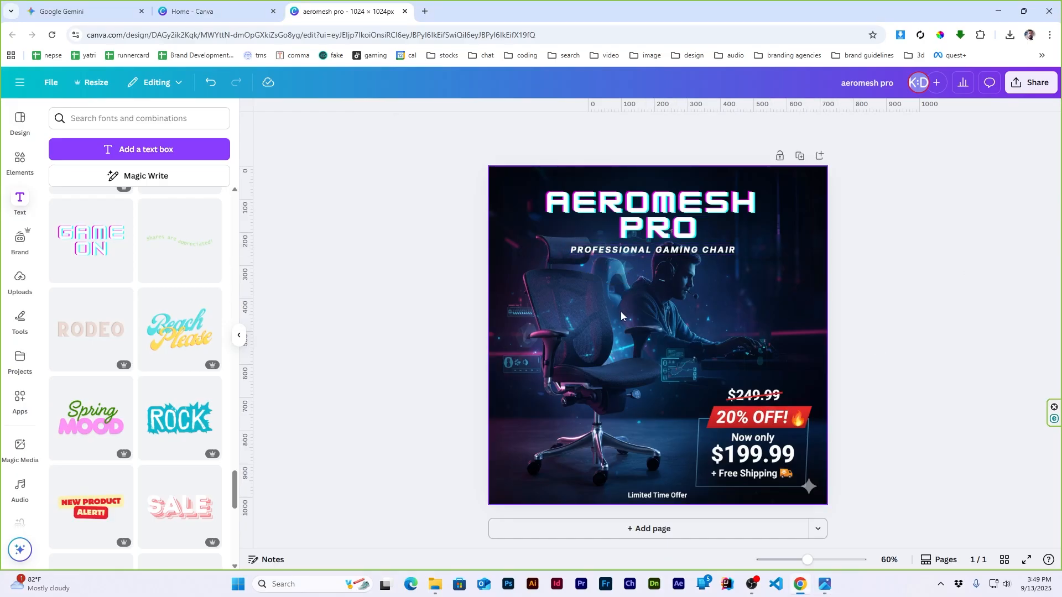
# Centre the AEROMESH PRO headline and its subtitle horizontally on the page.
pyautogui.click(676, 226)
pyautogui.keyDown('shift'); pyautogui.click(657, 250); pyautogui.keyUp('shift')
pyautogui.click(875, 128)
pyautogui.click(155, 277)
pyautogui.click(223, 118)
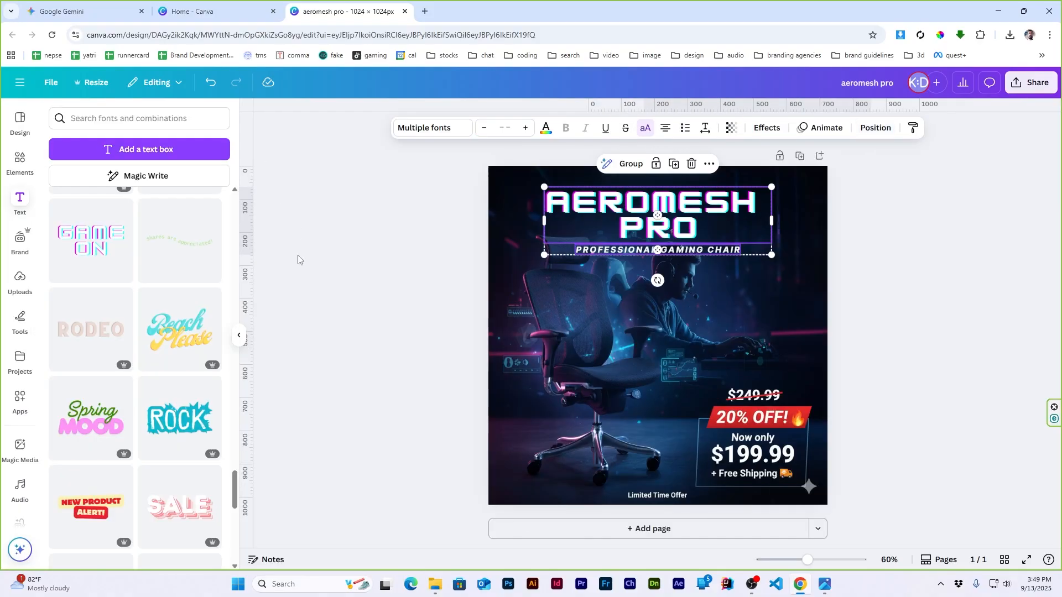
pyautogui.click(899, 302)
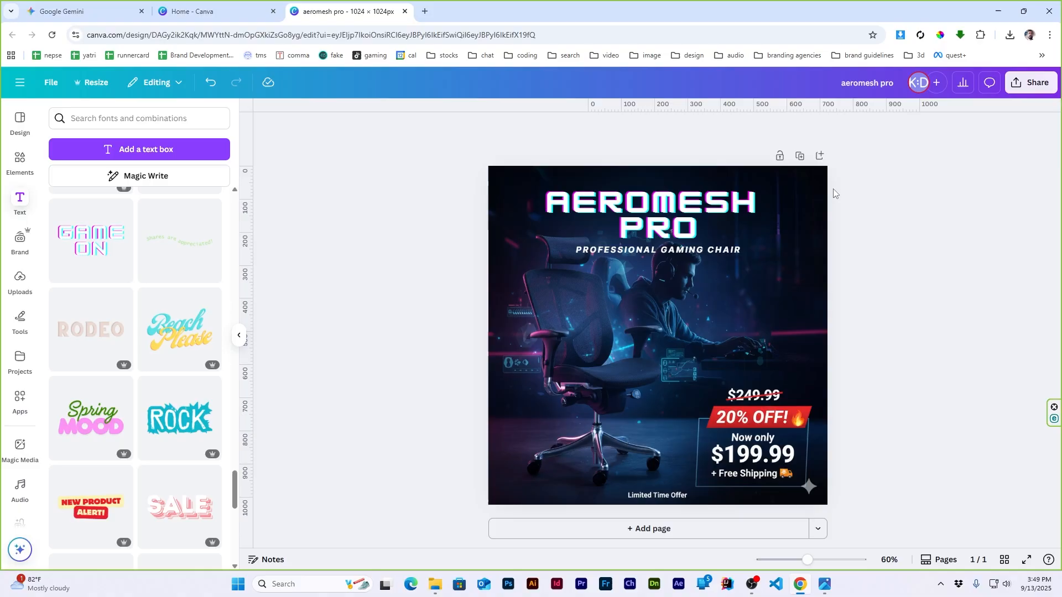
# Search the elements for line and insert a horizontal line shape into the design.
pyautogui.scroll(2, 833, 194)
pyautogui.click(20, 161)
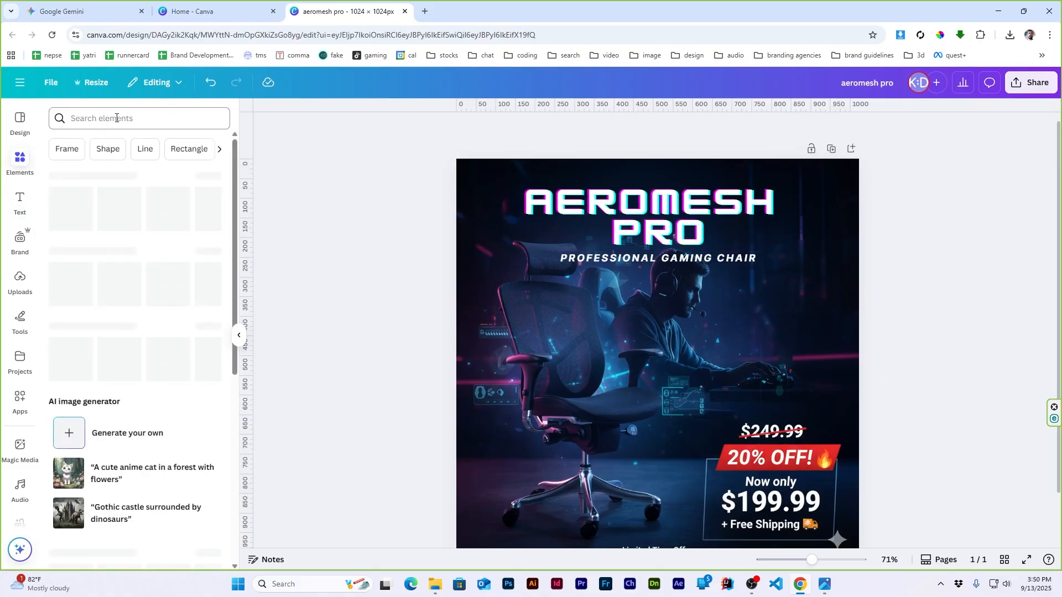
pyautogui.click(117, 118)
pyautogui.write('line')
pyautogui.press('Return')
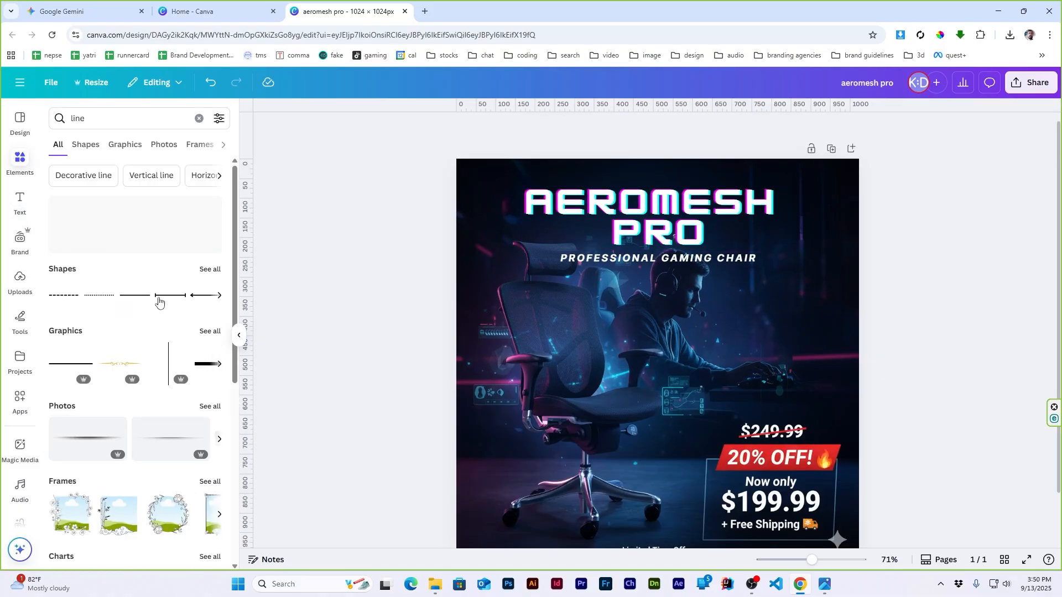
pyautogui.click(159, 296)
# Place the line, about 551 px long, just above the subtitle and duplicate it directly below the subtitle.
pyautogui.moveTo(657, 368); pyautogui.dragTo(660, 258)
pyautogui.moveTo(725, 250); pyautogui.dragTo(758, 267)
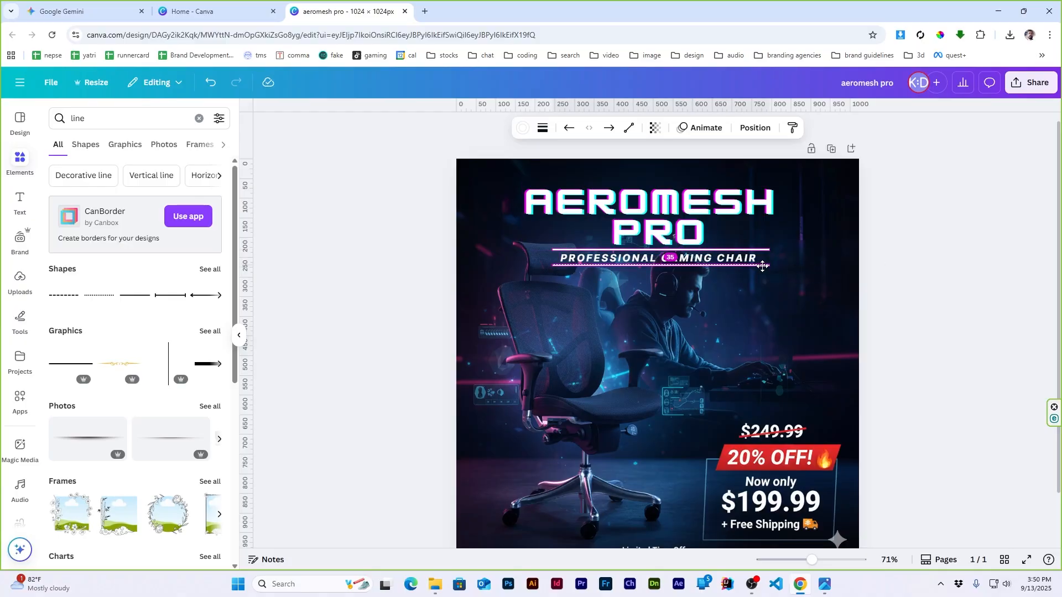
pyautogui.click(965, 287)
pyautogui.scroll(-1, 965, 287)
pyautogui.scroll(1, 850, 258)
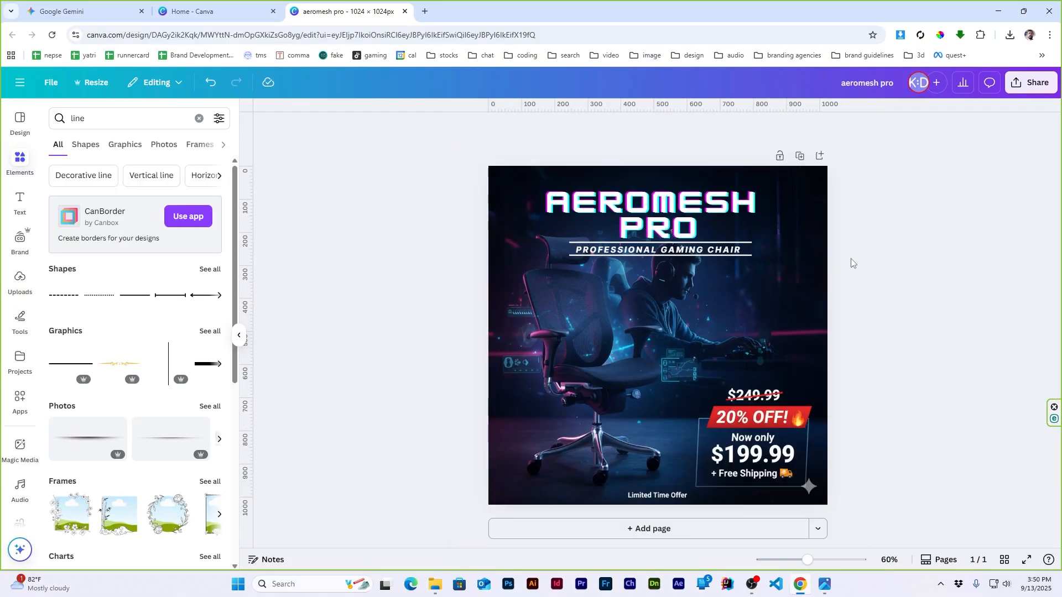
# Centre the lines above and below the subtitle horizontally on the page.
pyautogui.click(239, 335)
pyautogui.click(592, 216)
pyautogui.click(777, 127)
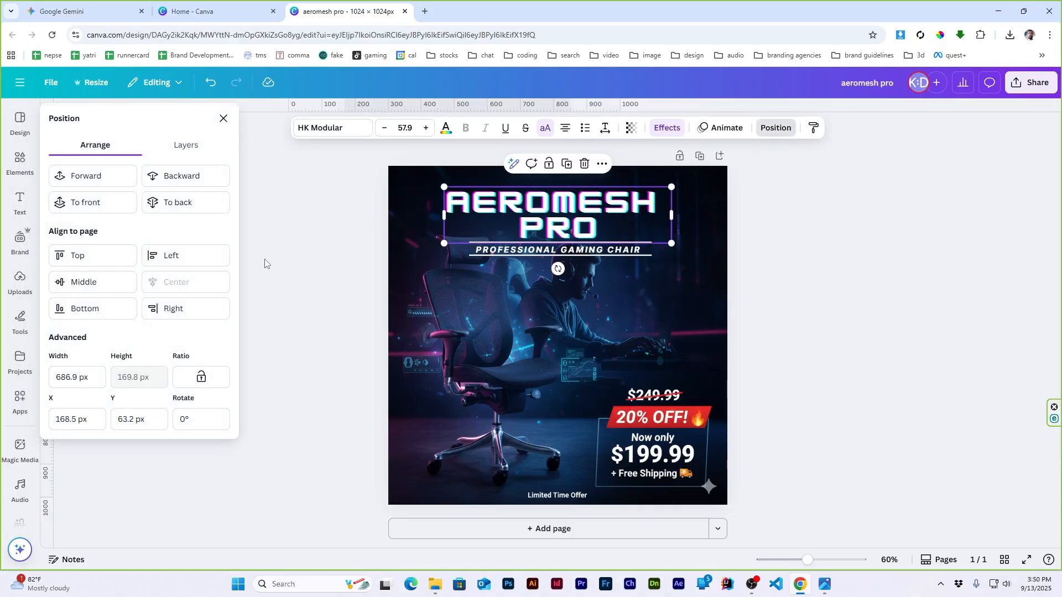
pyautogui.click(564, 255)
pyautogui.click(185, 282)
pyautogui.click(642, 243)
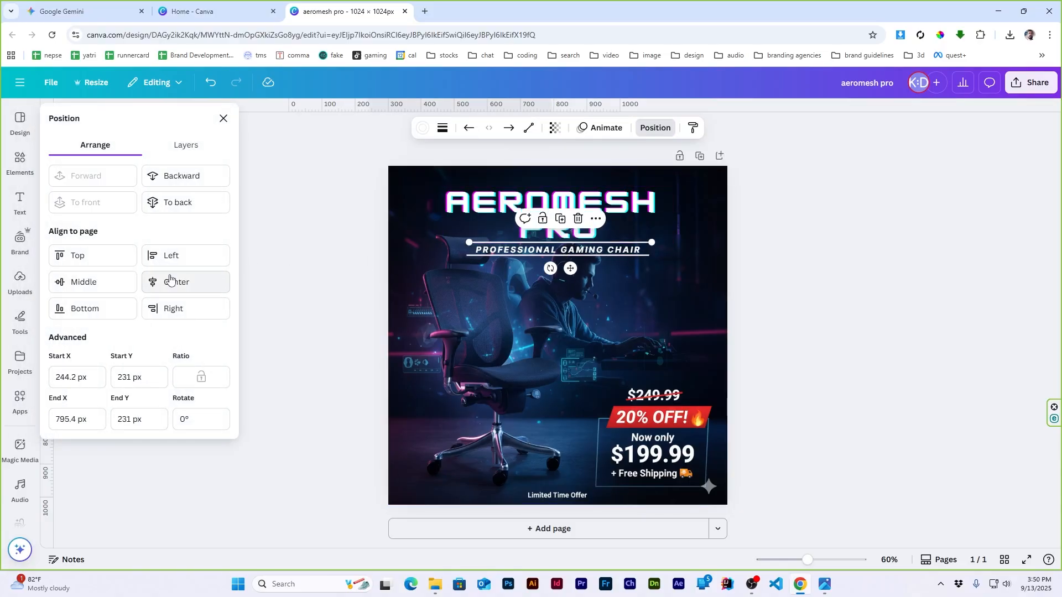
pyautogui.click(202, 282)
pyautogui.click(811, 274)
pyautogui.scroll(-1, 811, 275)
pyautogui.scroll(1, 811, 275)
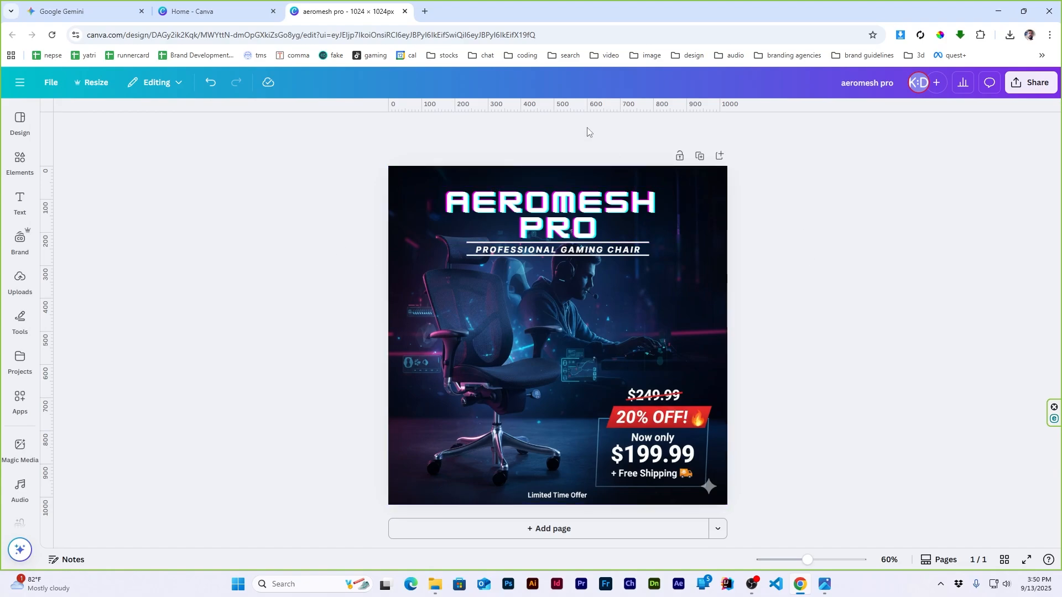
pyautogui.click(45, 90)
pyautogui.click(82, 333)
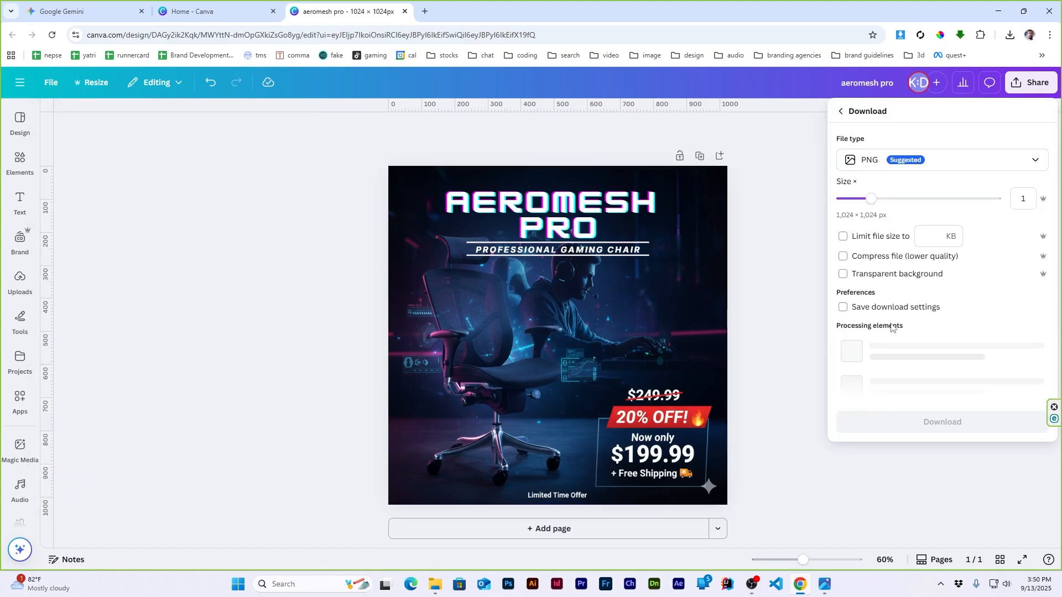
pyautogui.click(801, 171)
# Colour the word GAMING in the subtitle with the red from the photo colours.
pyautogui.click(591, 245)
pyautogui.scroll(5, 592, 245)
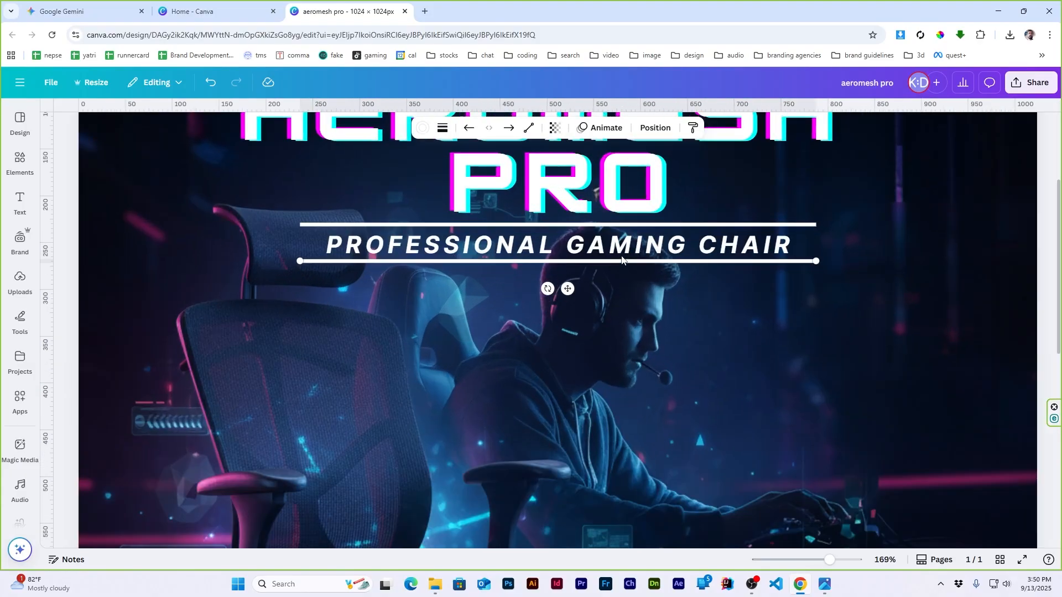
pyautogui.doubleClick(639, 247)
pyautogui.doubleClick(640, 247)
pyautogui.click(445, 128)
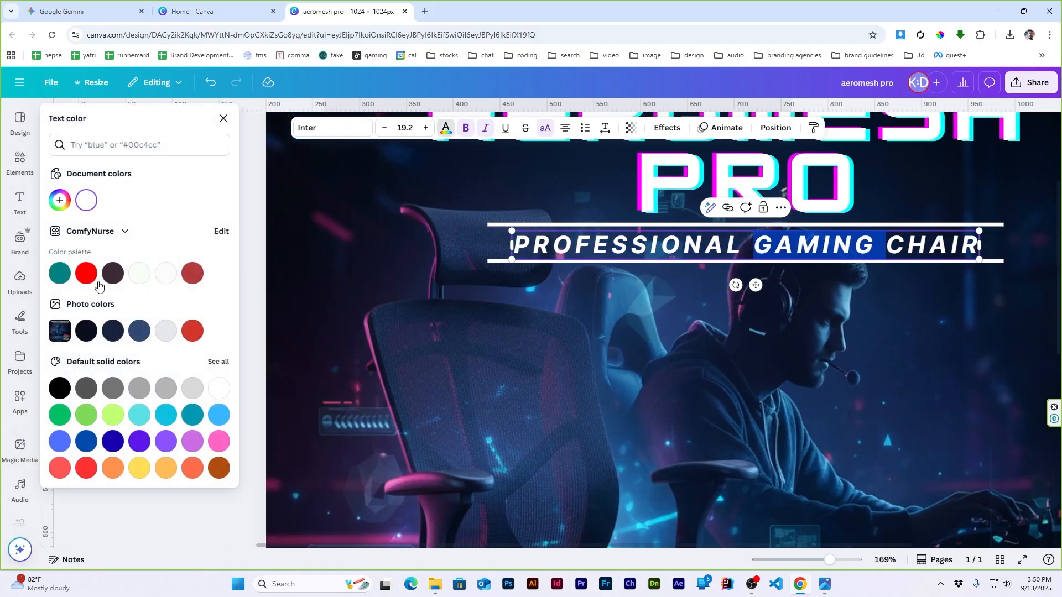
pyautogui.click(194, 333)
pyautogui.click(224, 119)
pyautogui.click(173, 228)
pyautogui.scroll(-5, 172, 228)
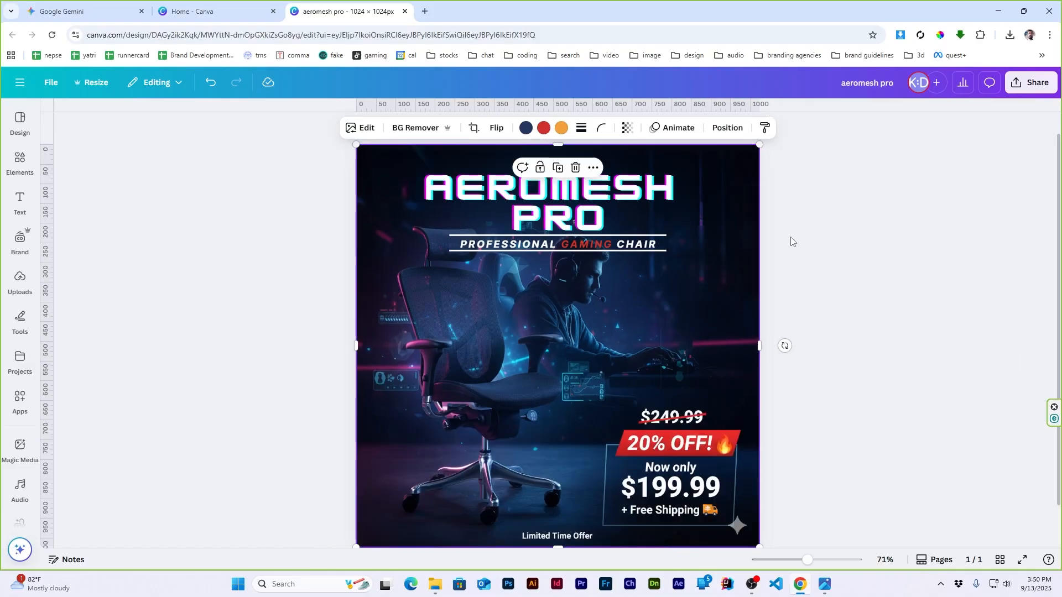
pyautogui.click(791, 241)
# Download the finished AeroMesh Pro design as a PNG at size 1.
pyautogui.click(51, 81)
pyautogui.click(78, 332)
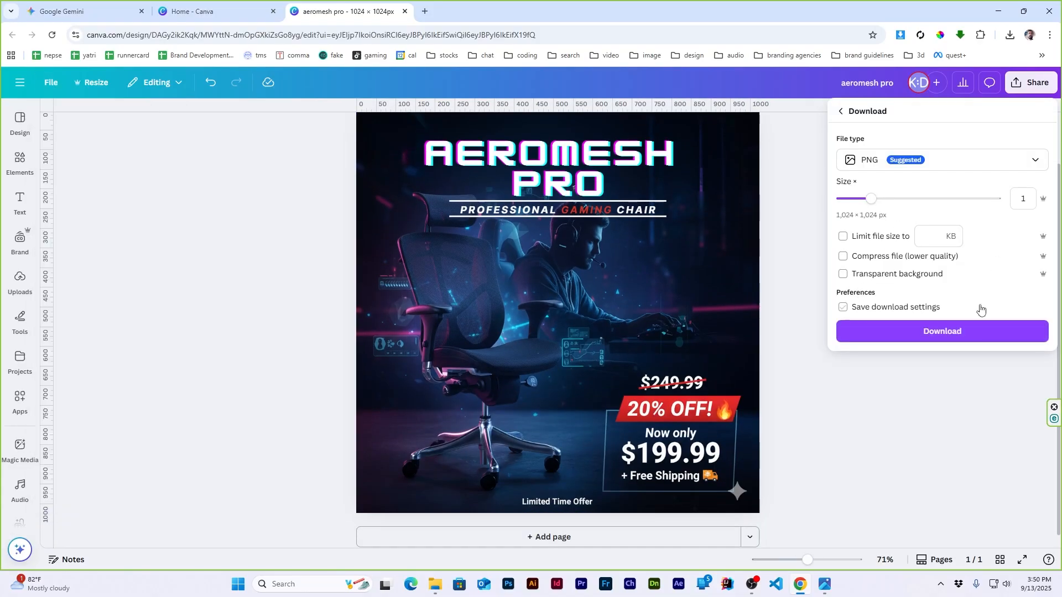
pyautogui.click(976, 331)
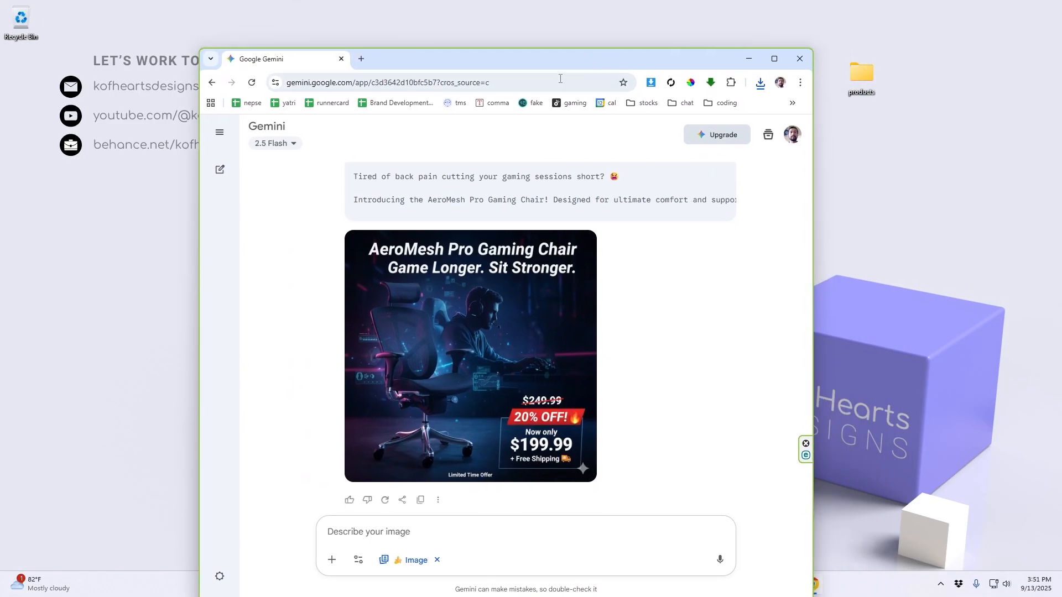
# Switch to Gemini and open a new empty chat.
pyautogui.click(560, 79)
pyautogui.write('ga')
pyautogui.press('Return')
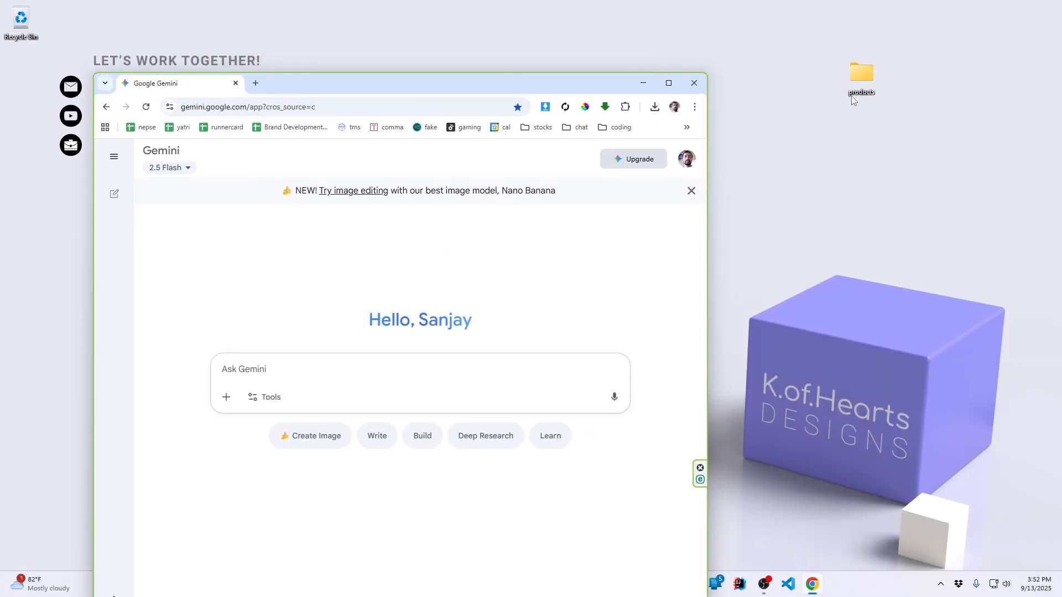
# Open the drink folder inside products and attach the energy drink can image to the Gemini prompt.
pyautogui.doubleClick(861, 78)
pyautogui.click(700, 259)
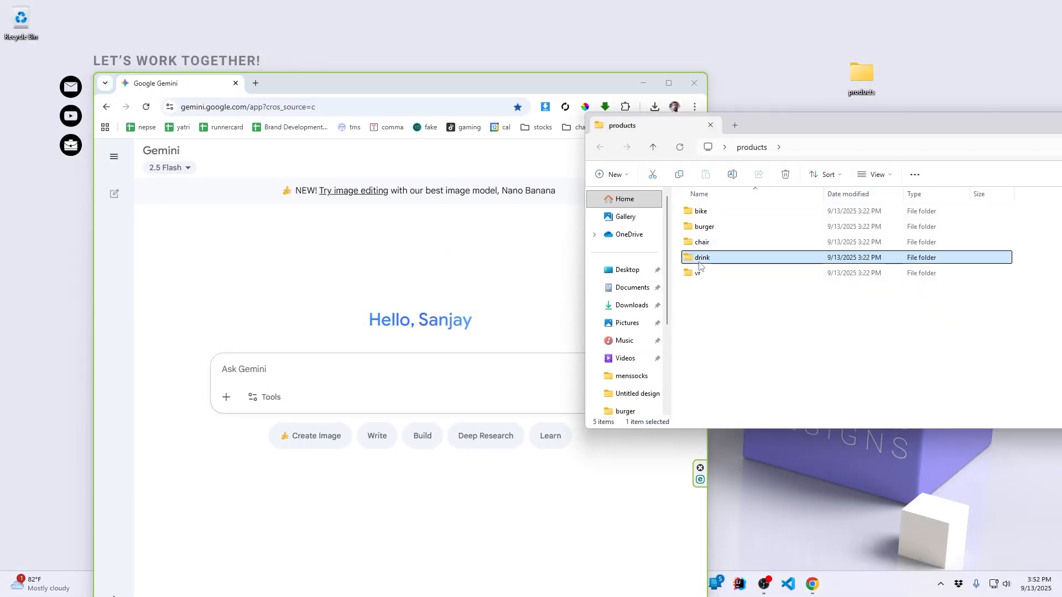
pyautogui.doubleClick(700, 264)
pyautogui.doubleClick(771, 220)
pyautogui.hotkey('ctrl', 'a')
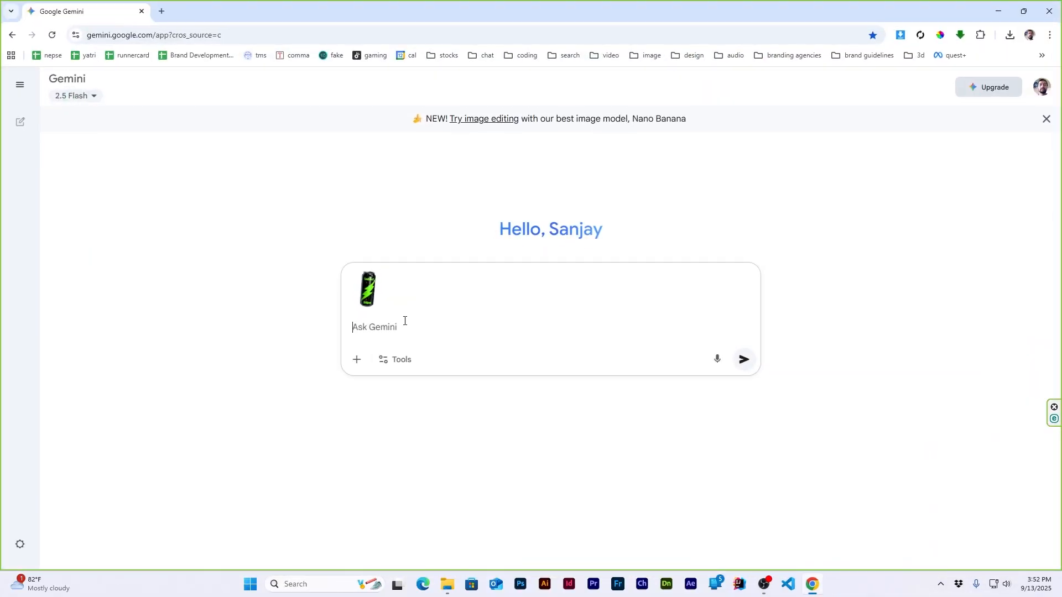
# Use Create Image to generate a creative energy drink ad named VoltX, tagline "Unleash the Power. Stay Charged.", priced $2.49 (250 ml can).
pyautogui.click(397, 360)
pyautogui.click(426, 408)
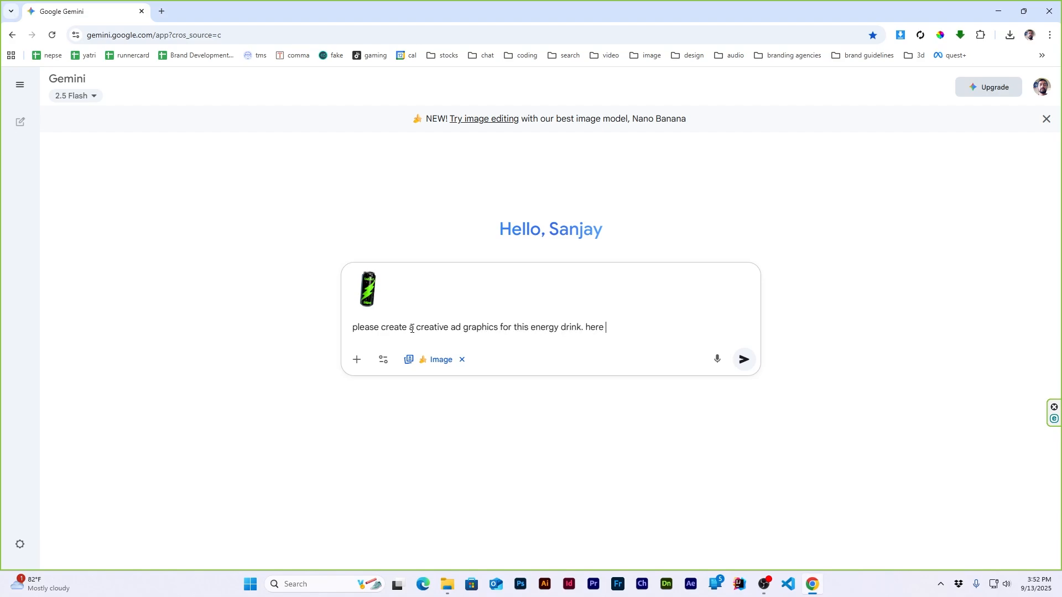
pyautogui.write('Name :- VOLT Tagline: "Unleash the Power. Stay Charged!" Price: $2.99 (250 ml can)')
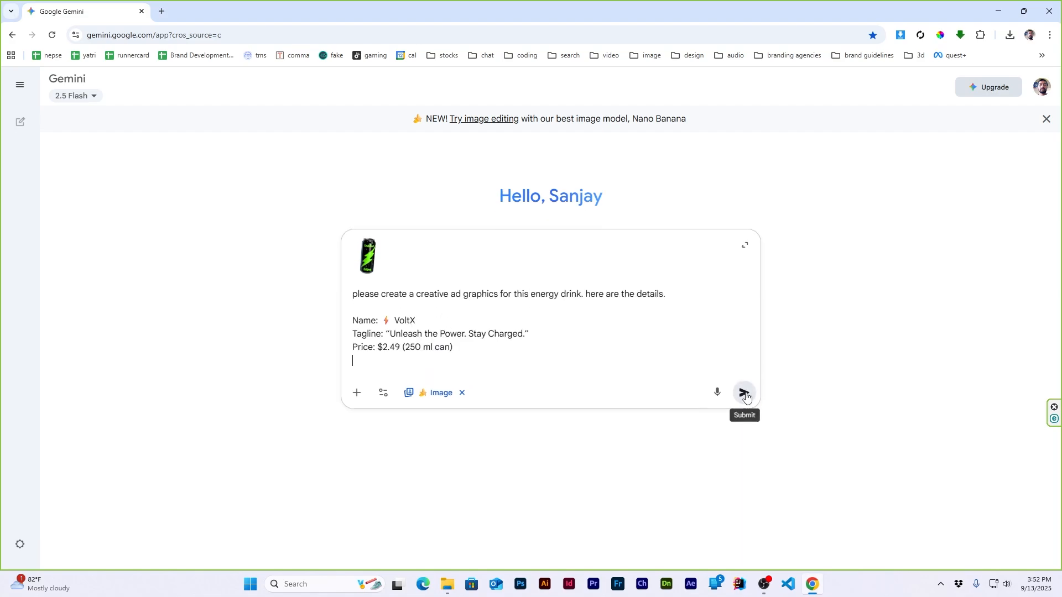
pyautogui.click(744, 391)
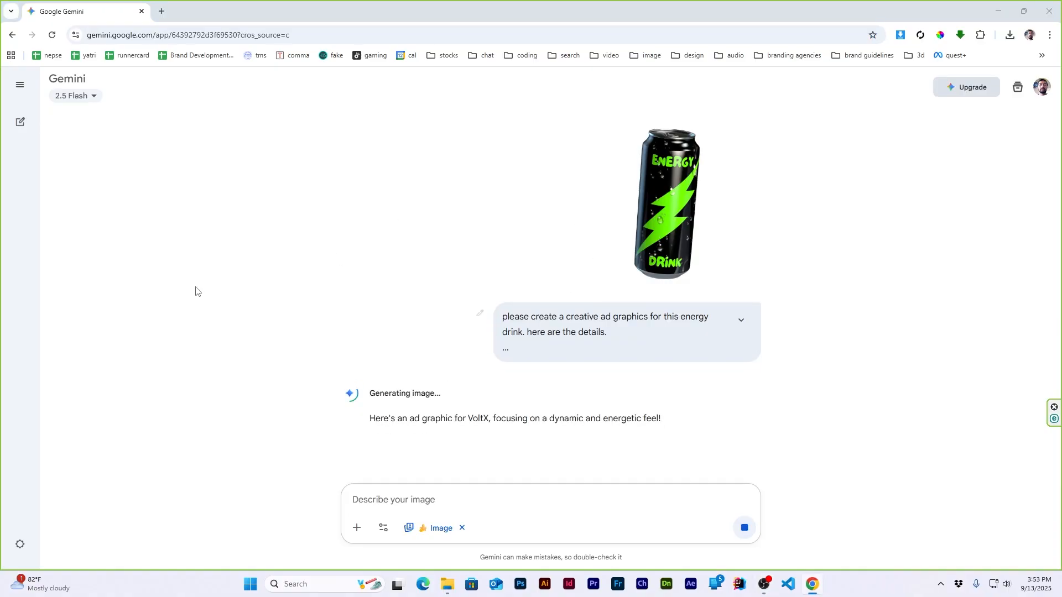
# Open the generated VoltX ad image in the enlarged view to examine it.
pyautogui.scroll(-4, 440, 283)
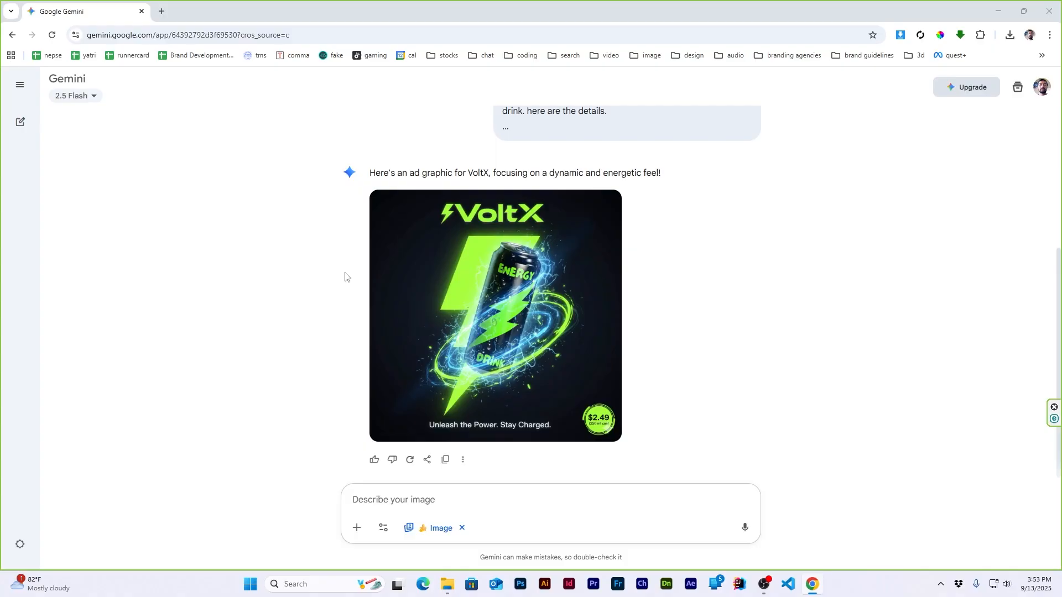
pyautogui.click(545, 331)
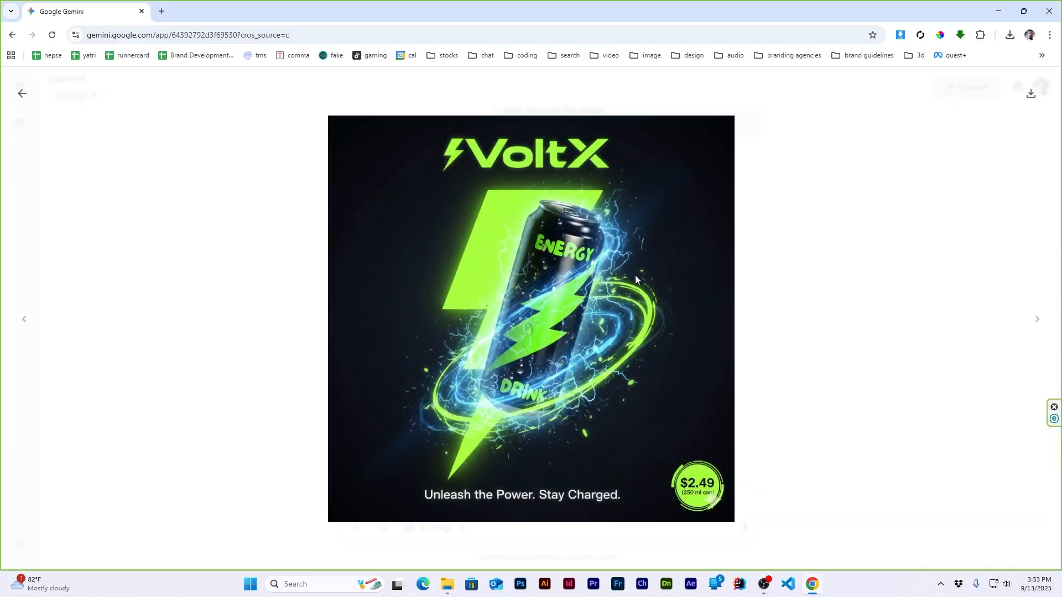
# Download the enlarged VoltX ad image at full size and switch to canva.com in a new browser tab.
pyautogui.click(1030, 93)
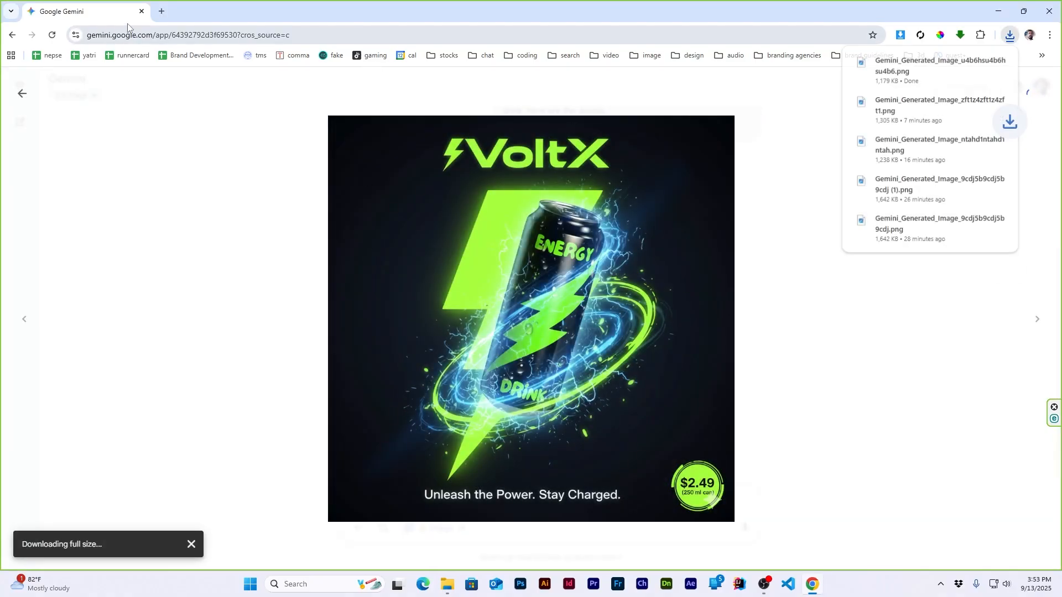
pyautogui.click(162, 11)
pyautogui.write('canva.com')
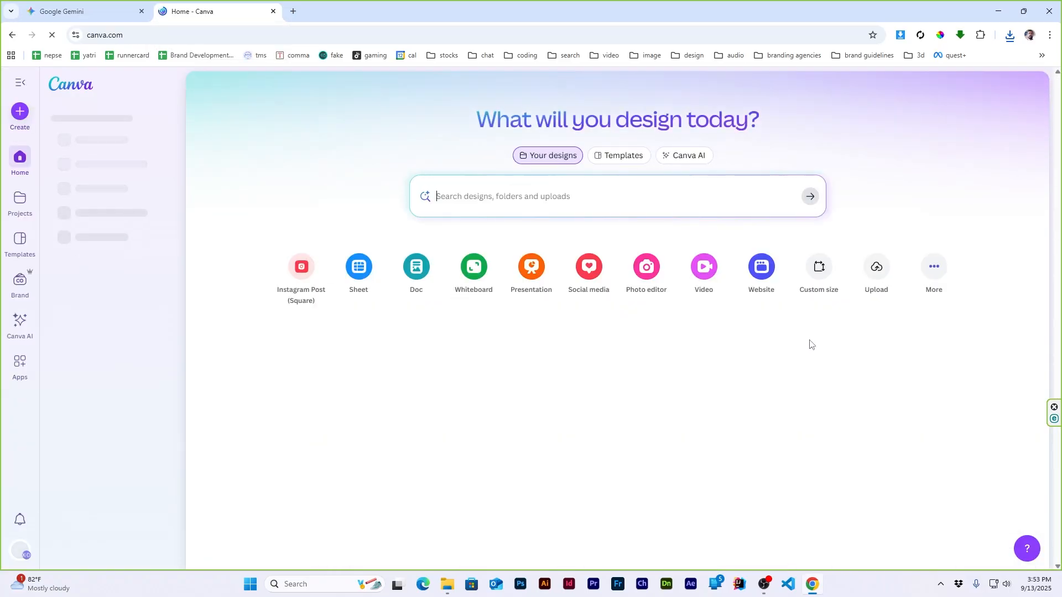
# Upload the downloaded VoltX ad image to Canva and create a new design from it.
pyautogui.click(875, 268)
pyautogui.click(427, 230)
pyautogui.doubleClick(195, 177)
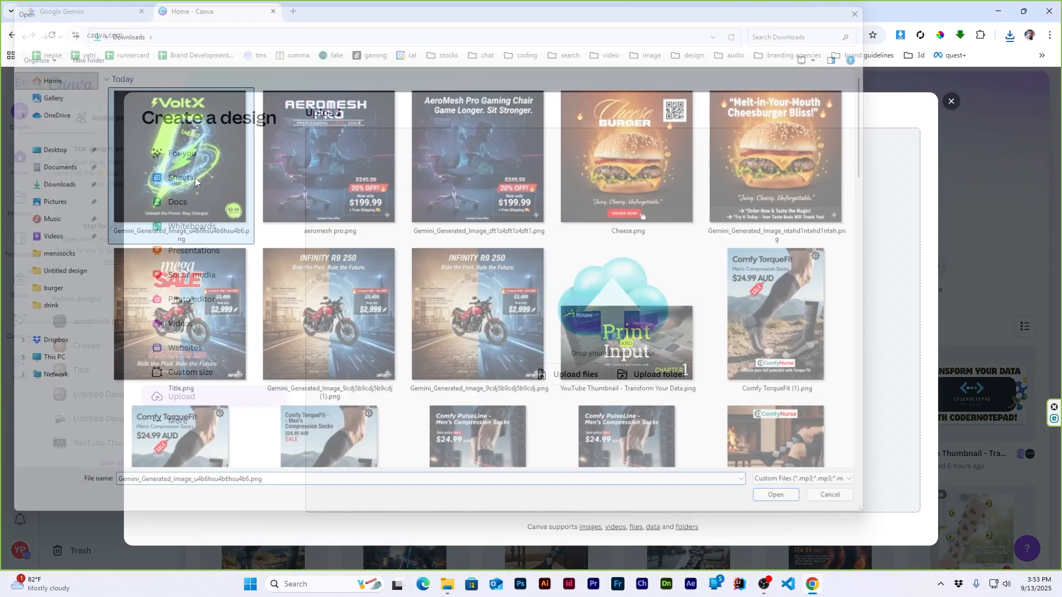
pyautogui.click(711, 258)
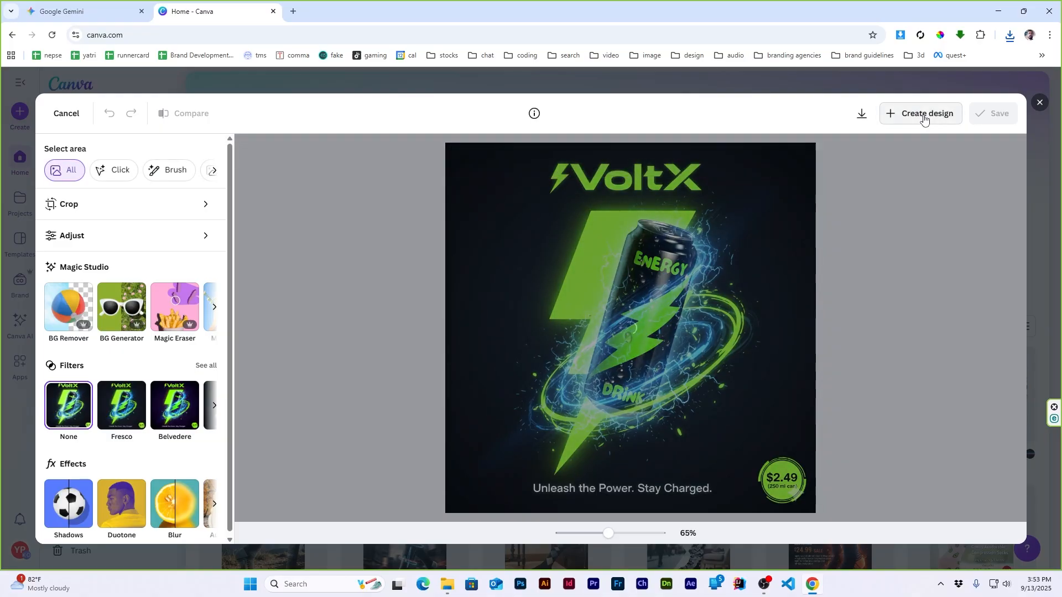
pyautogui.click(923, 114)
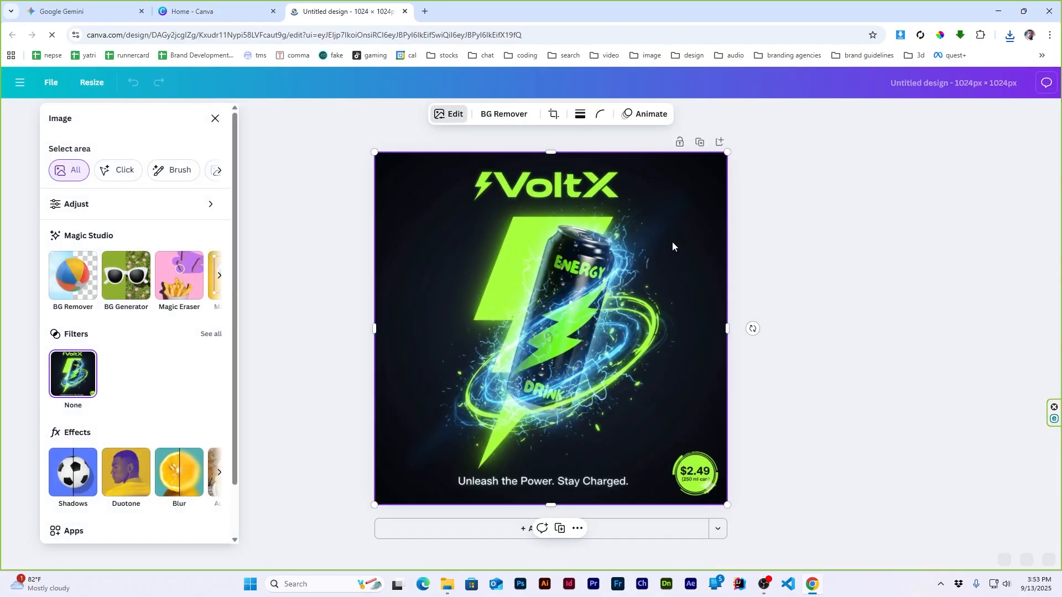
pyautogui.moveTo(609, 266); pyautogui.dragTo(609, 274)
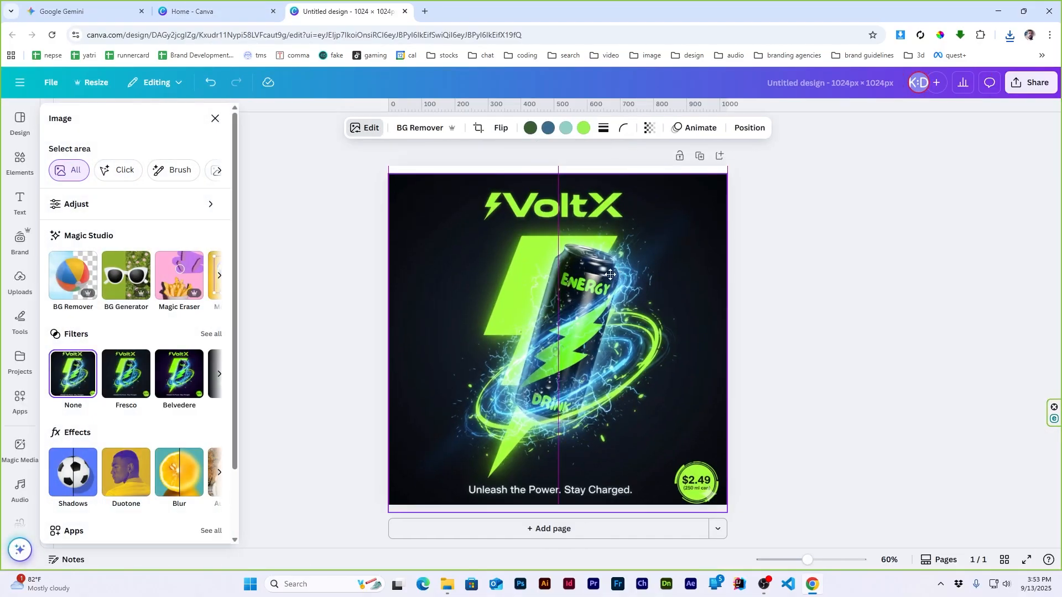
pyautogui.hotkey('ctrl', 'z')
pyautogui.click(824, 230)
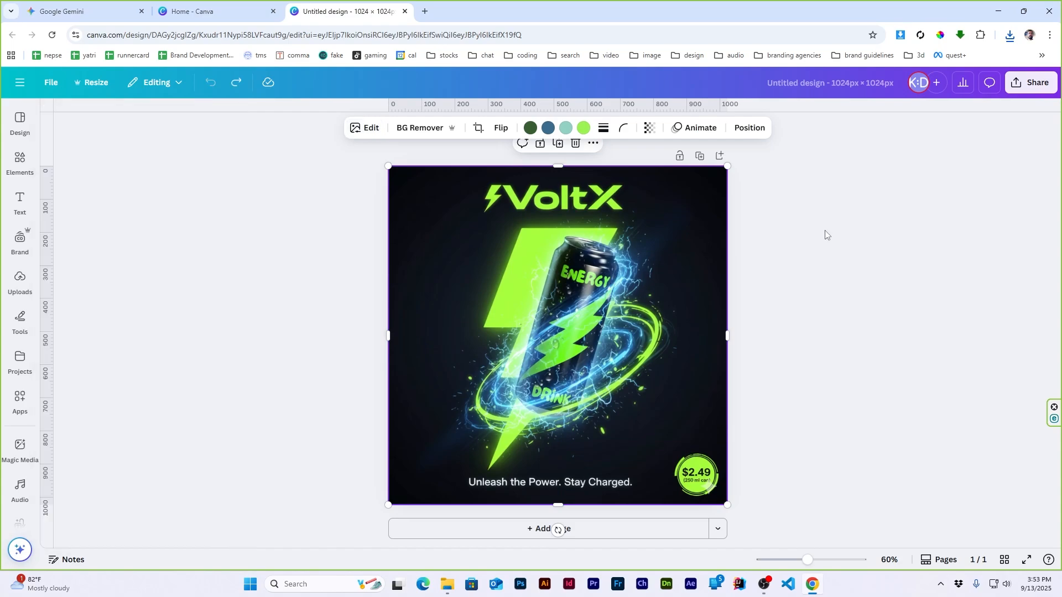
# Try to extract the VoltX headline with Grab Text and enlarge it, and undo these changes.
pyautogui.click(615, 219)
pyautogui.click(364, 128)
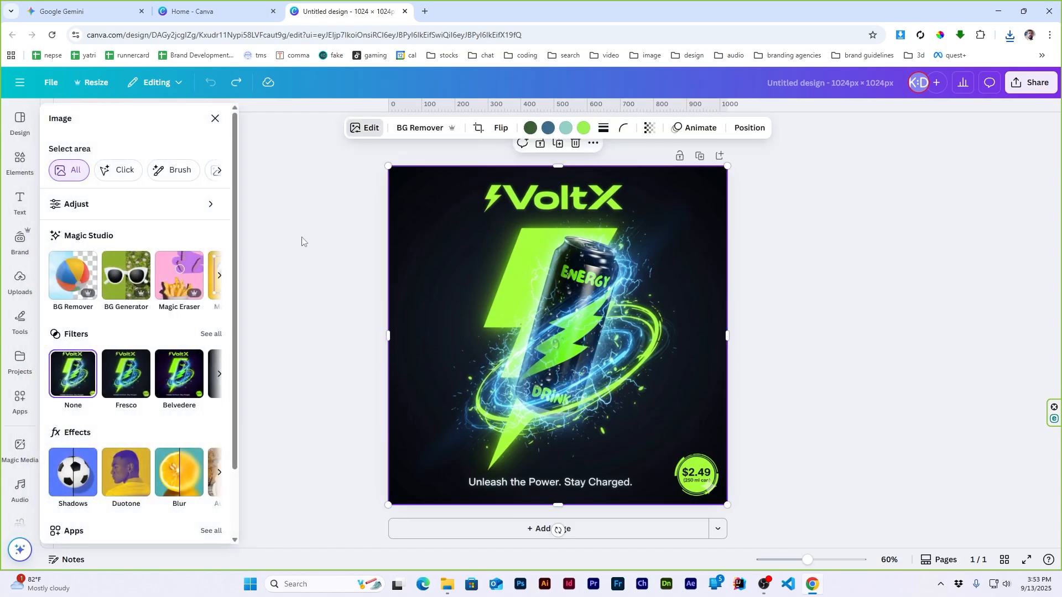
pyautogui.click(219, 276)
pyautogui.click(125, 275)
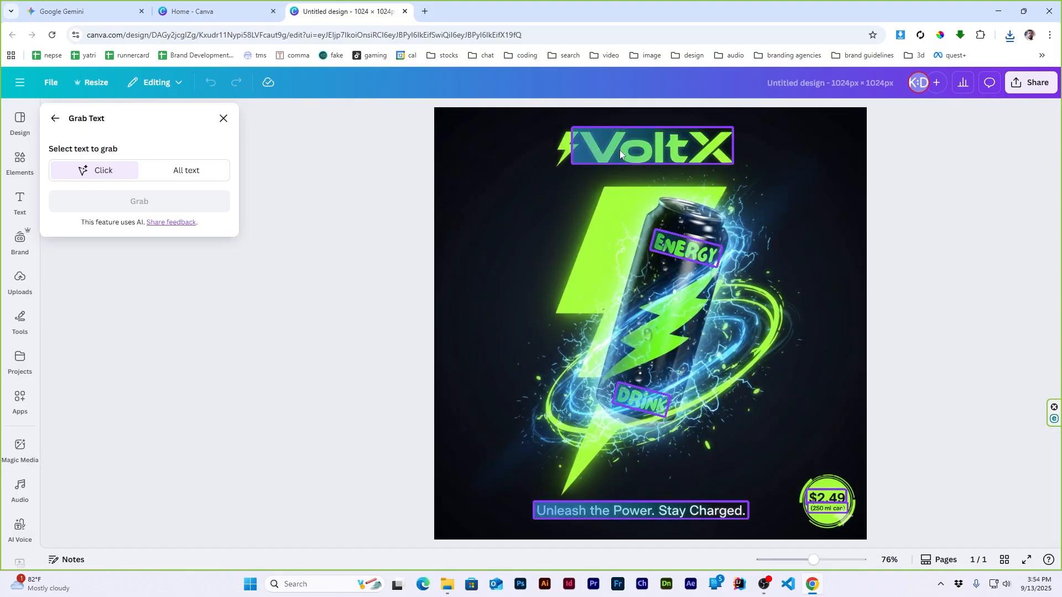
pyautogui.click(621, 152)
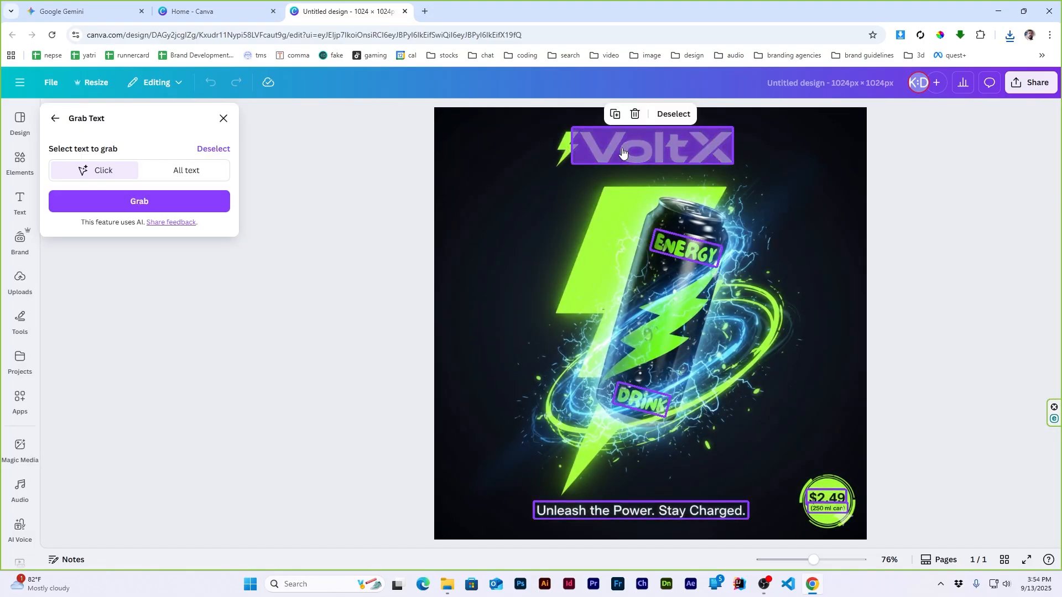
pyautogui.click(227, 199)
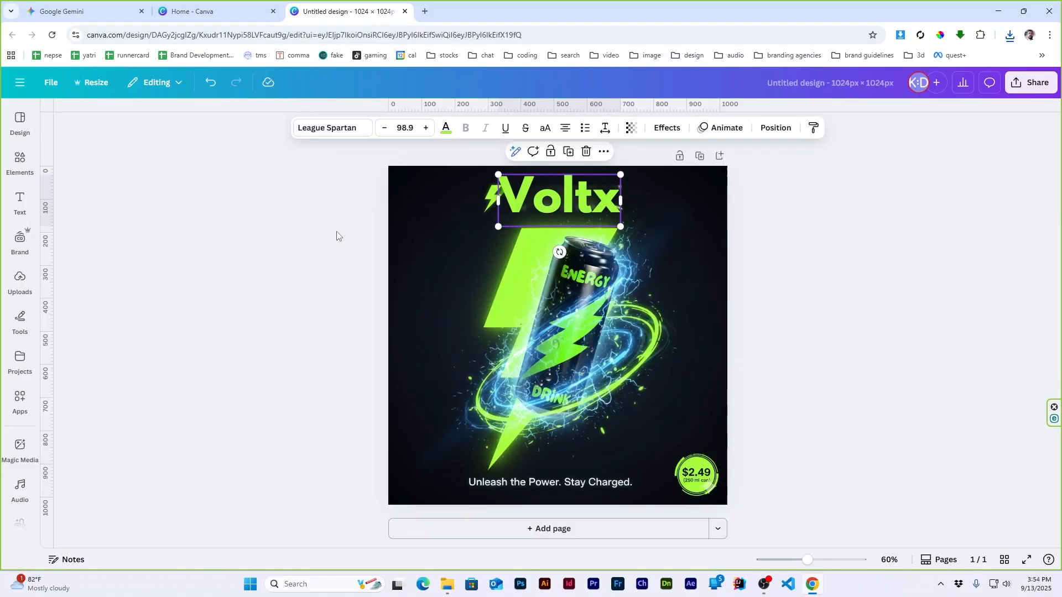
pyautogui.moveTo(621, 175); pyautogui.dragTo(653, 160)
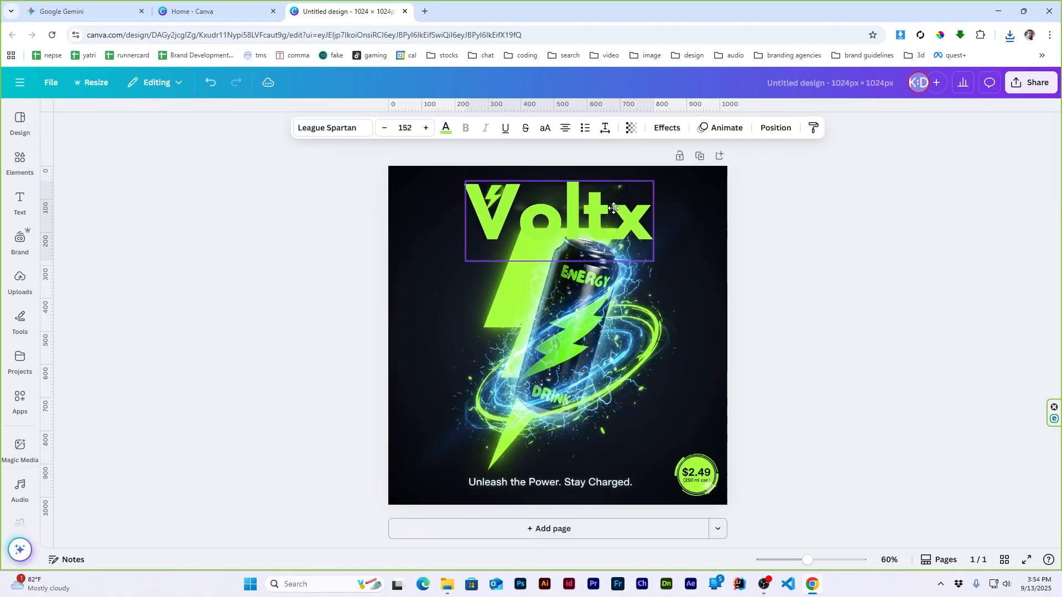
pyautogui.hotkey('ctrl', 'z')
pyautogui.hotkey('ctrl', 'z')
pyautogui.hotkey('ctrl', 'z')
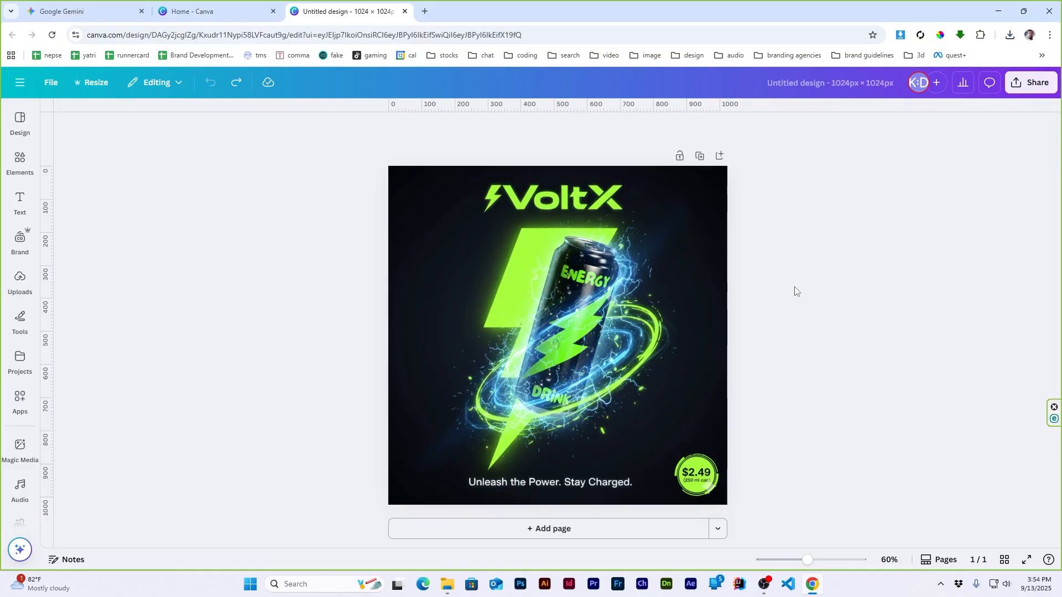
# Shrink the VoltX ad image slightly and center it horizontally, leaving a wider margin above it than below.
pyautogui.click(726, 205)
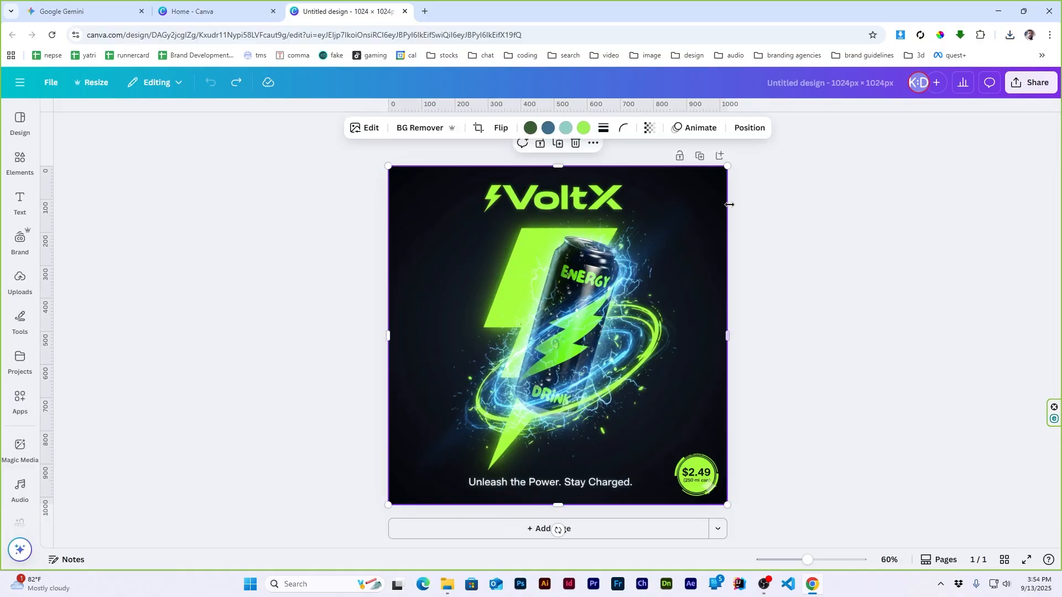
pyautogui.moveTo(722, 166); pyautogui.dragTo(710, 177)
pyautogui.moveTo(634, 256); pyautogui.dragTo(635, 264)
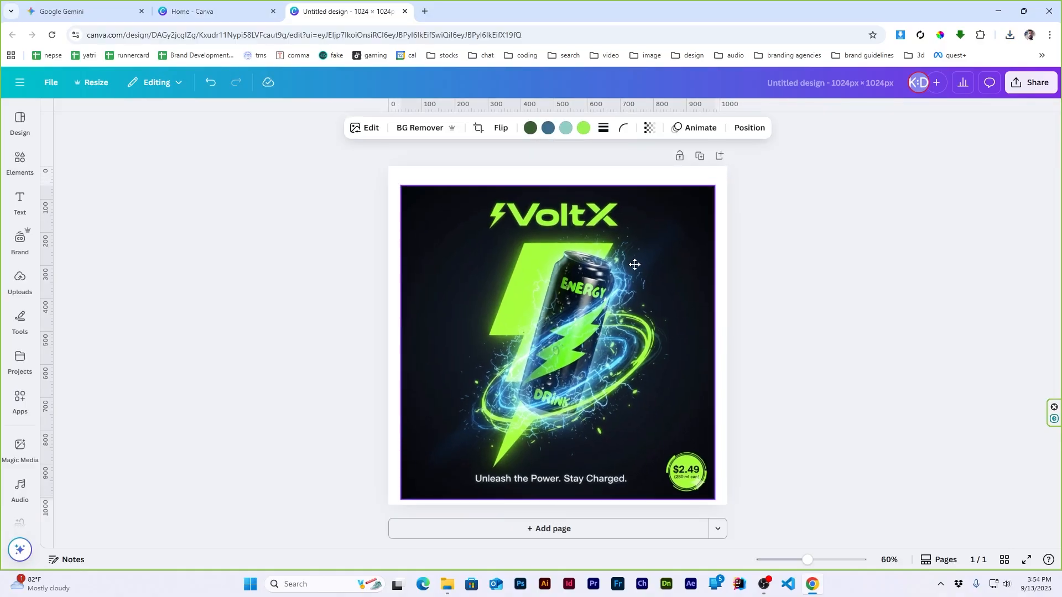
# Use Magic Expand with the Whole Page size to fill the margins around the ad, keeping the first result.
pyautogui.click(360, 131)
pyautogui.click(222, 277)
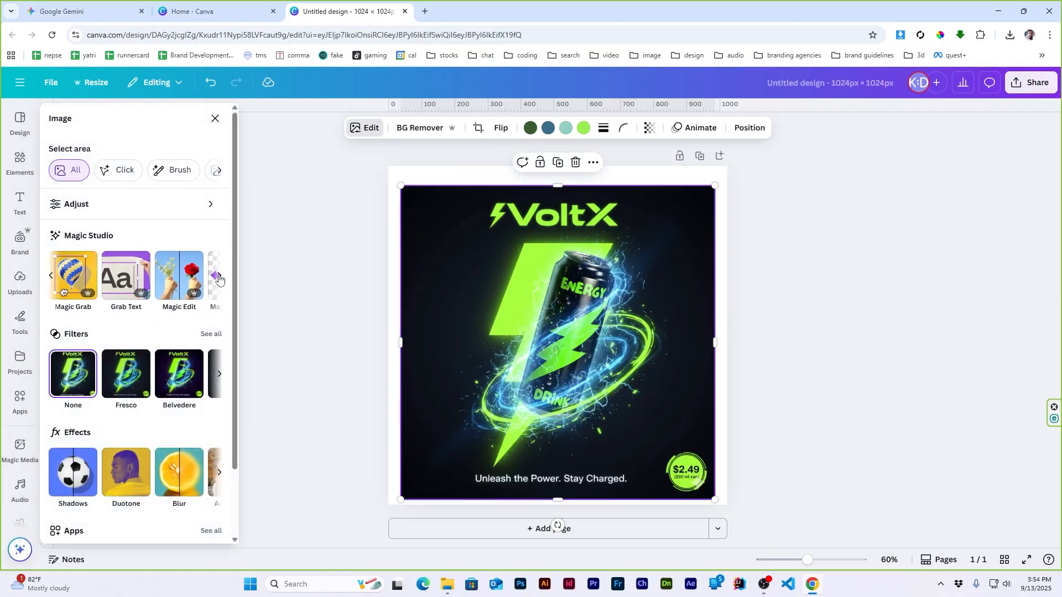
pyautogui.click(222, 278)
pyautogui.click(210, 281)
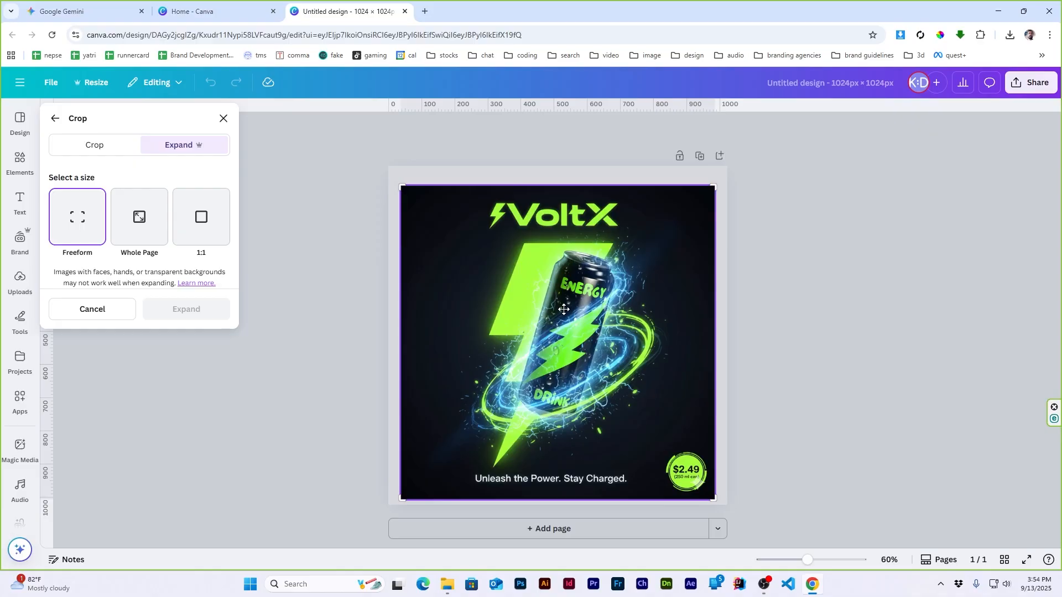
pyautogui.click(139, 218)
pyautogui.click(202, 306)
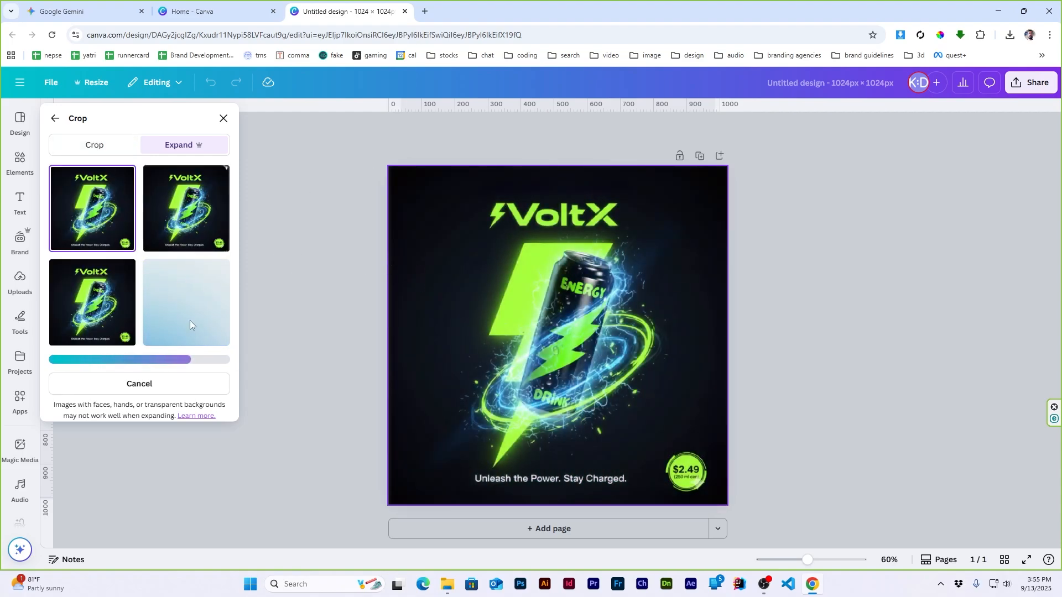
pyautogui.click(54, 118)
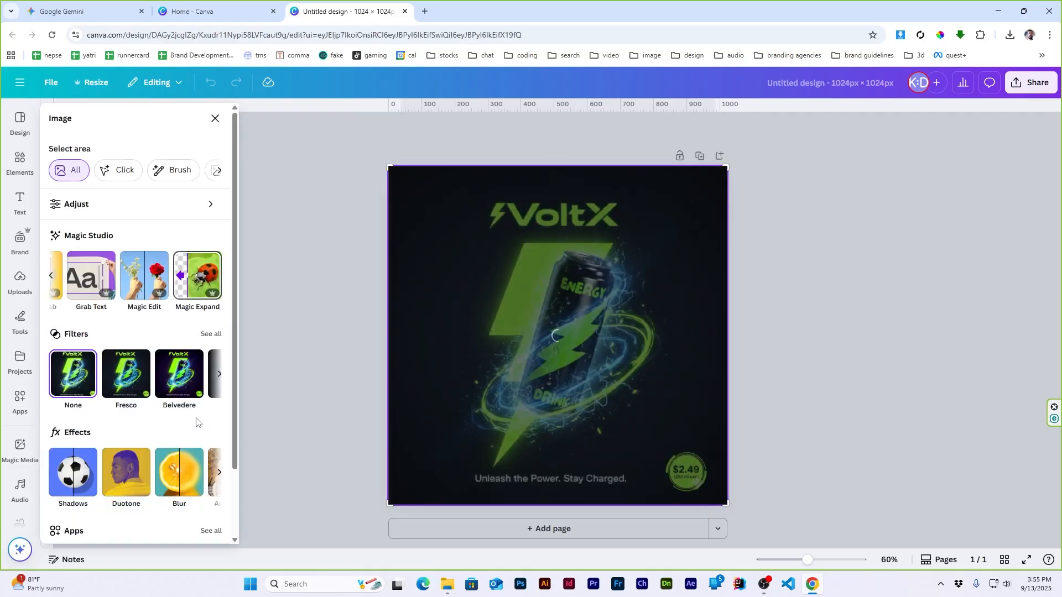
pyautogui.click(919, 284)
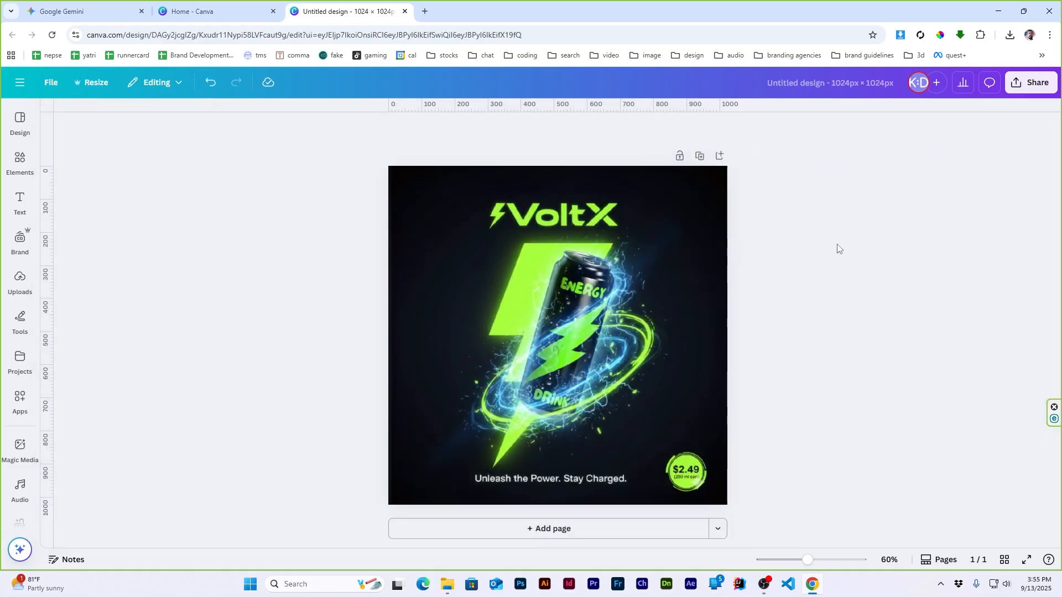
# Brush over the VoltX logo with Magic Grab to separate it from the background image.
pyautogui.click(515, 220)
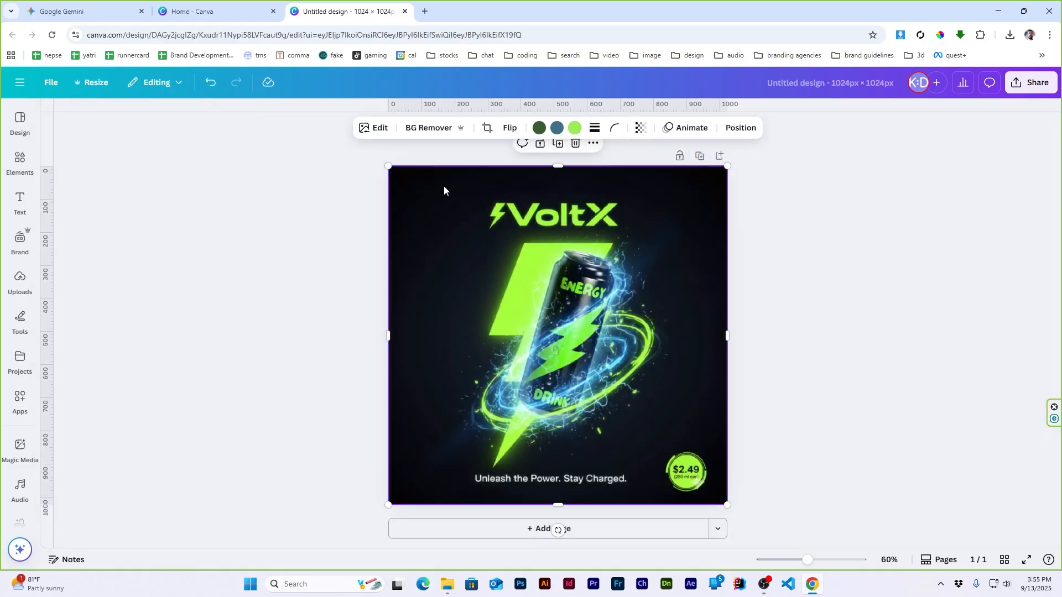
pyautogui.click(383, 130)
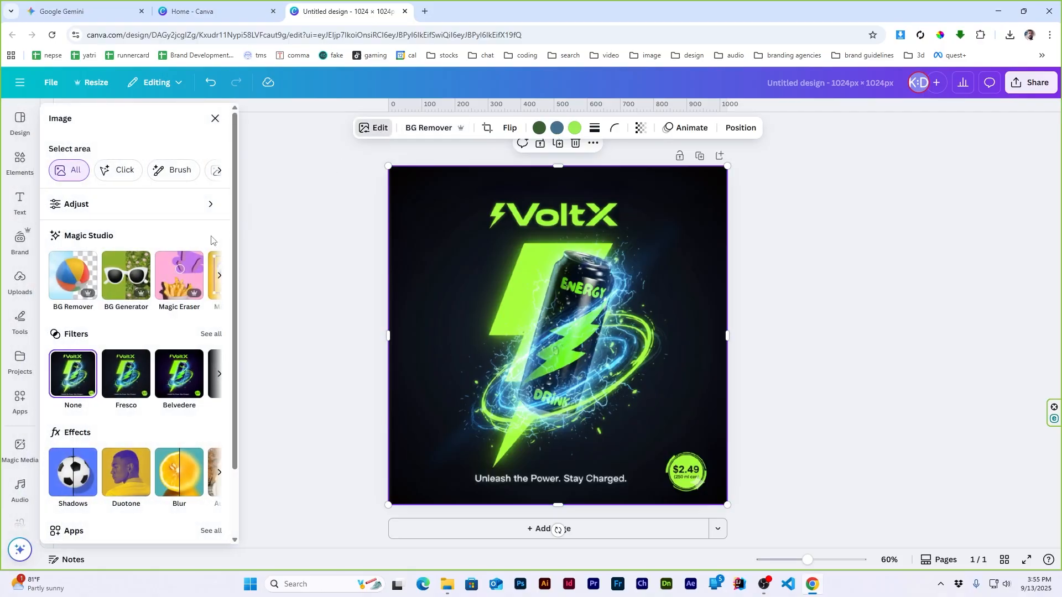
pyautogui.click(220, 276)
pyautogui.click(126, 276)
pyautogui.press('Escape')
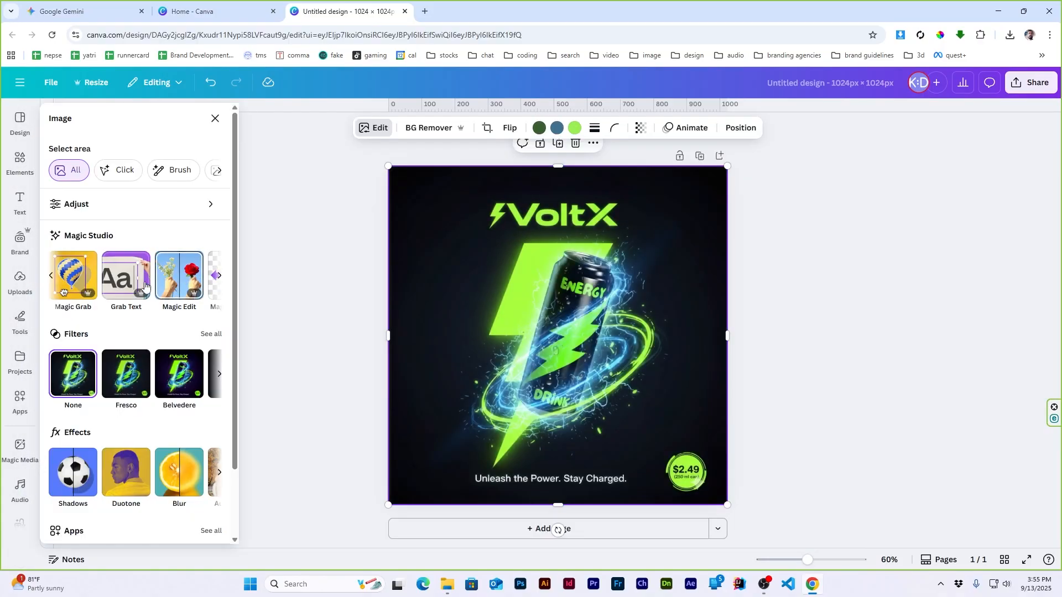
pyautogui.click(77, 290)
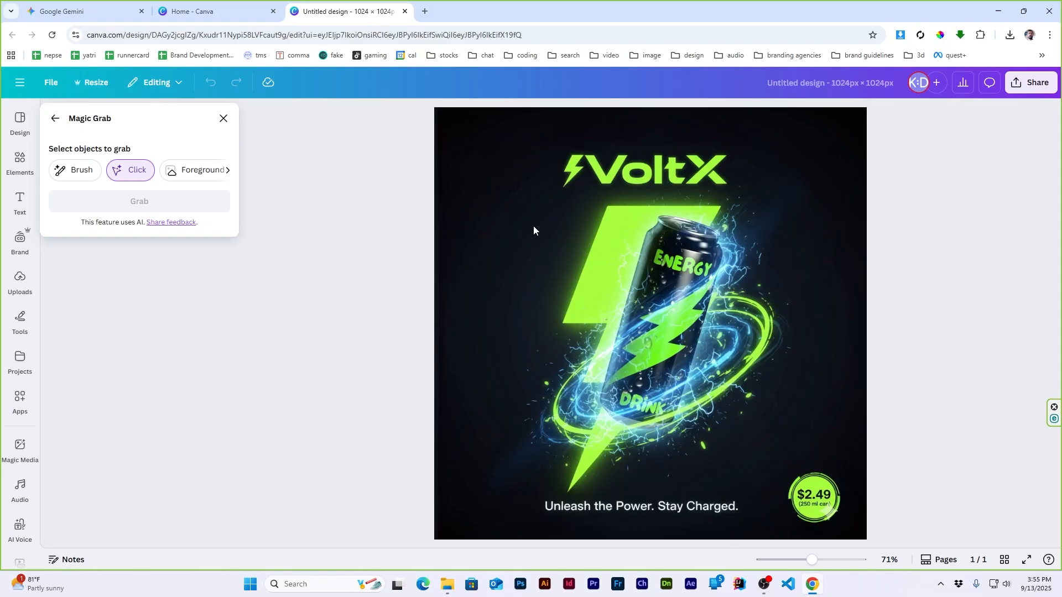
pyautogui.click(81, 171)
pyautogui.moveTo(570, 168); pyautogui.dragTo(717, 168)
pyautogui.click(140, 266)
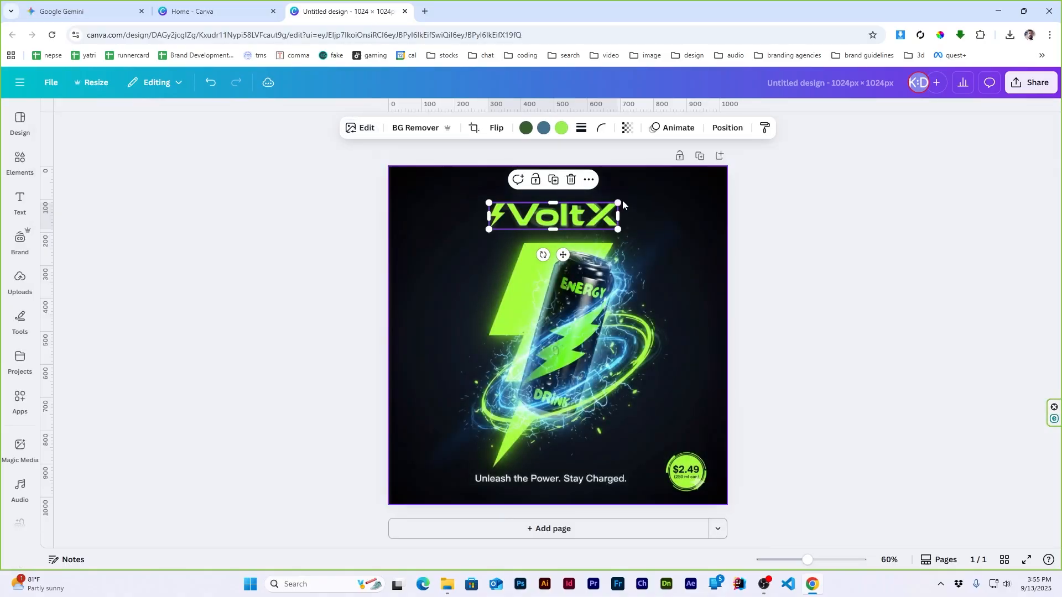
# Enlarge the separated VoltX logo slightly and move it down over the can.
pyautogui.moveTo(622, 199); pyautogui.dragTo(639, 192)
pyautogui.click(788, 211)
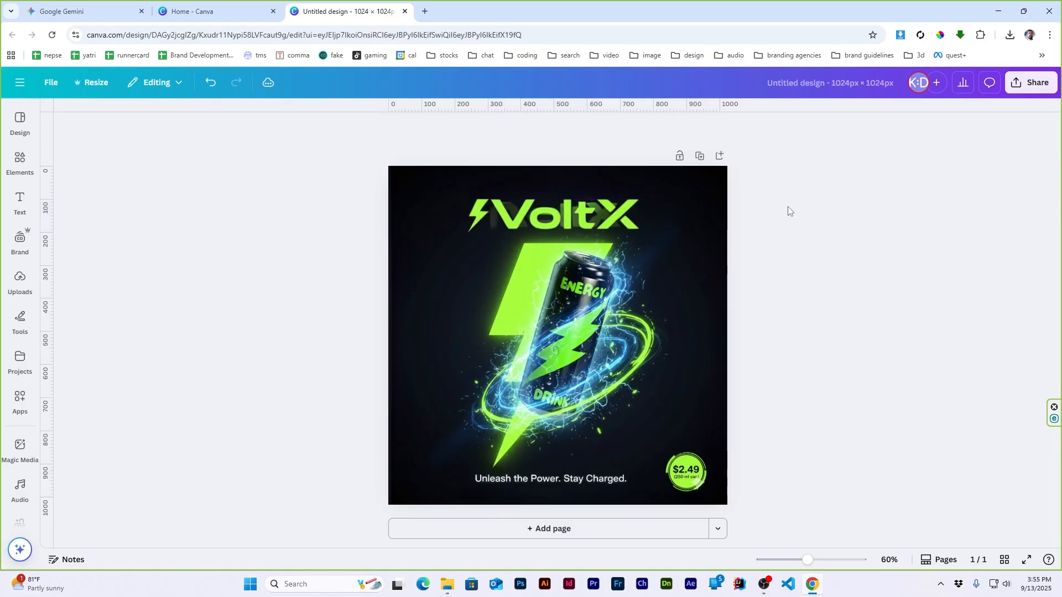
pyautogui.moveTo(553, 216); pyautogui.dragTo(553, 318)
# Erase the leftover logo traces above the can from the background image with the Magic Eraser brush.
pyautogui.click(445, 259)
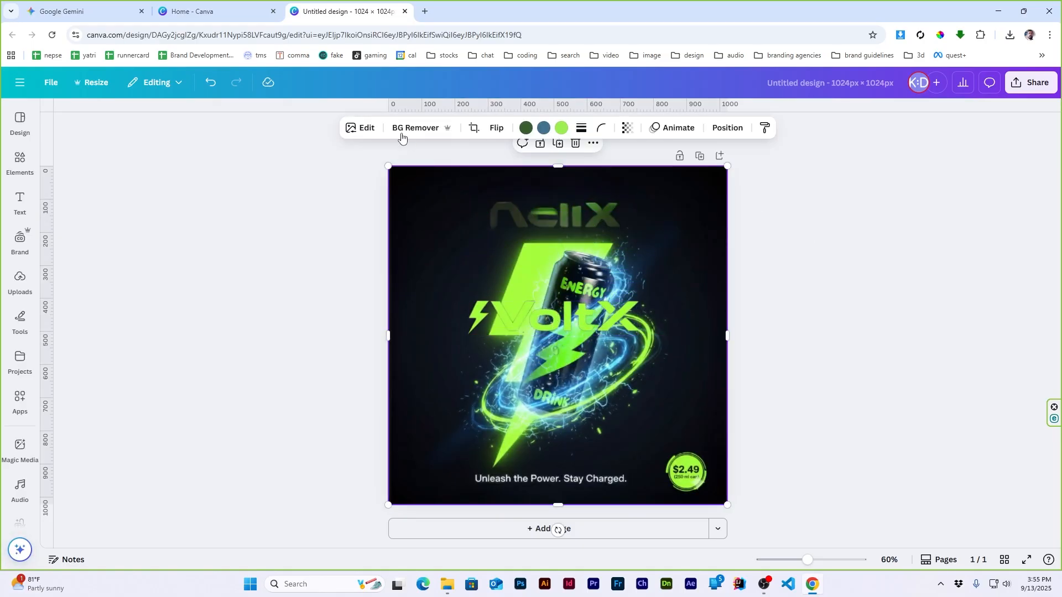
pyautogui.click(366, 130)
pyautogui.click(185, 276)
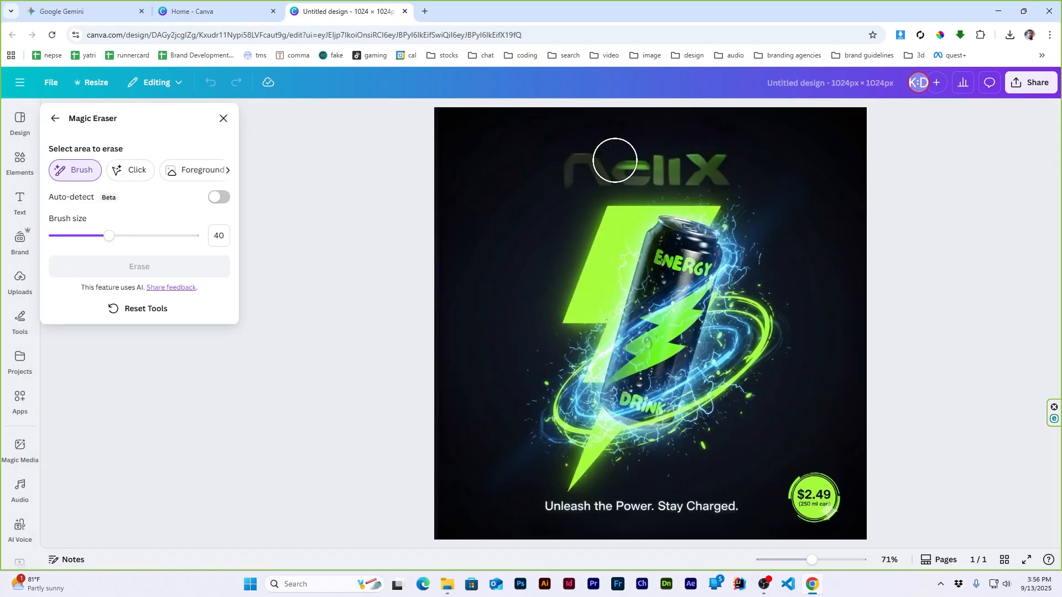
pyautogui.moveTo(611, 160)
pyautogui.mouseDown()
pyautogui.moveTo(581, 166)
pyautogui.moveTo(596, 177)
pyautogui.moveTo(712, 172)
pyautogui.moveTo(611, 169)
pyautogui.mouseUp()
pyautogui.click(139, 267)
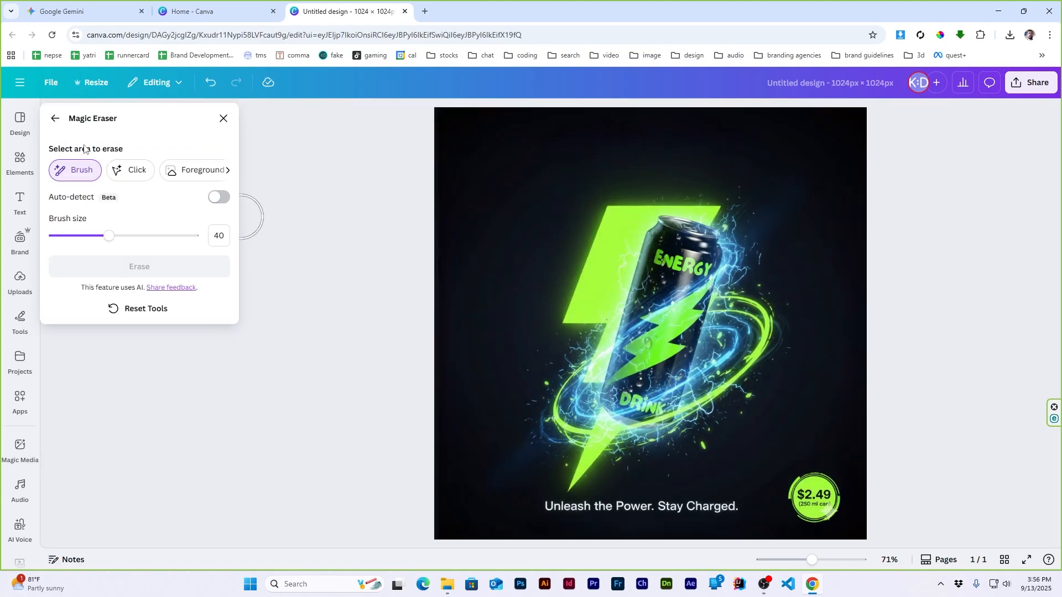
pyautogui.click(55, 118)
# Move the VoltX logo back above the can and download the finished design as a PNG.
pyautogui.moveTo(539, 309); pyautogui.dragTo(539, 204)
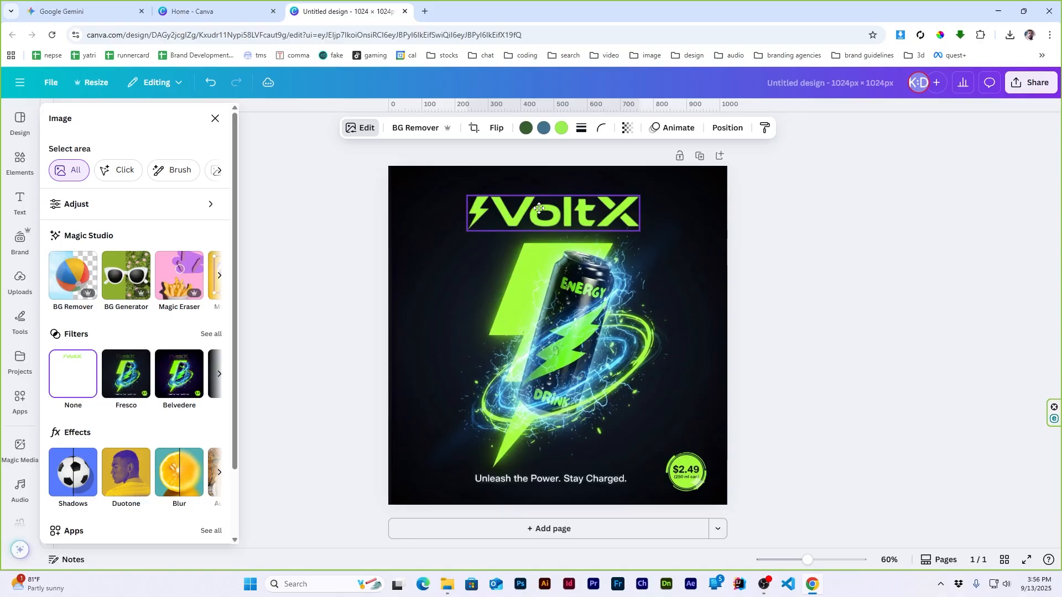
pyautogui.click(888, 317)
pyautogui.click(50, 84)
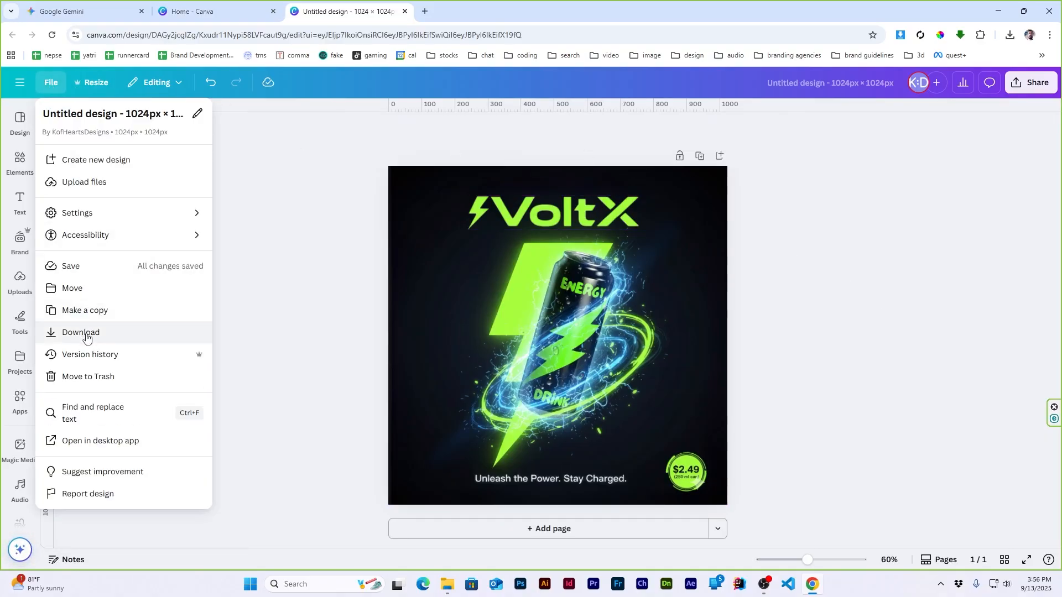
pyautogui.click(79, 333)
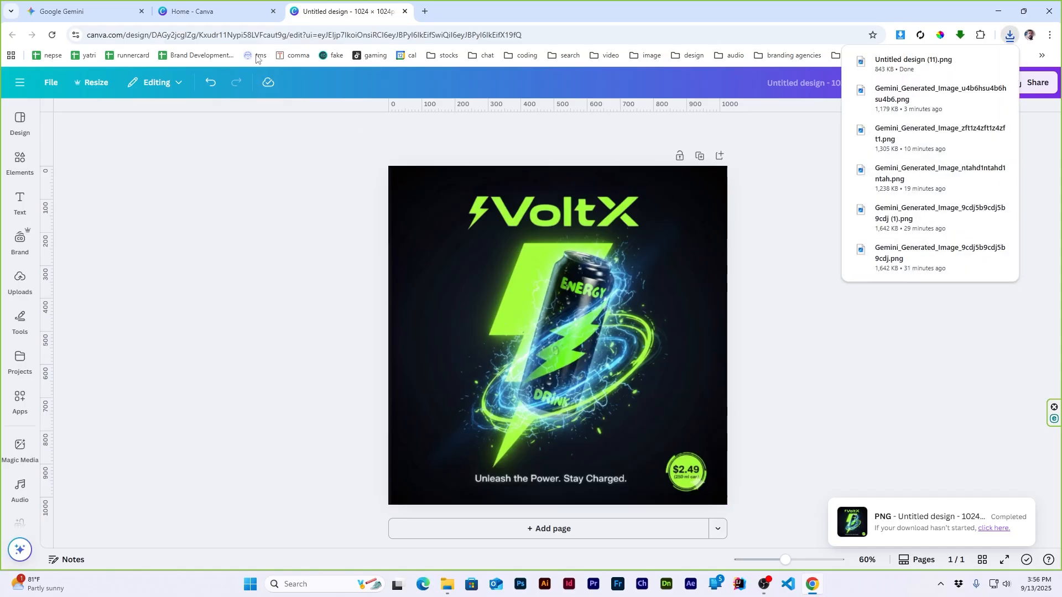
# Close the Canva tabs, open a new empty Gemini chat and restore the browser to a smaller window.
pyautogui.hotkey('ctrl', 'w')
pyautogui.hotkey('ctrl', 'w')
pyautogui.click(223, 35)
pyautogui.write('ge')
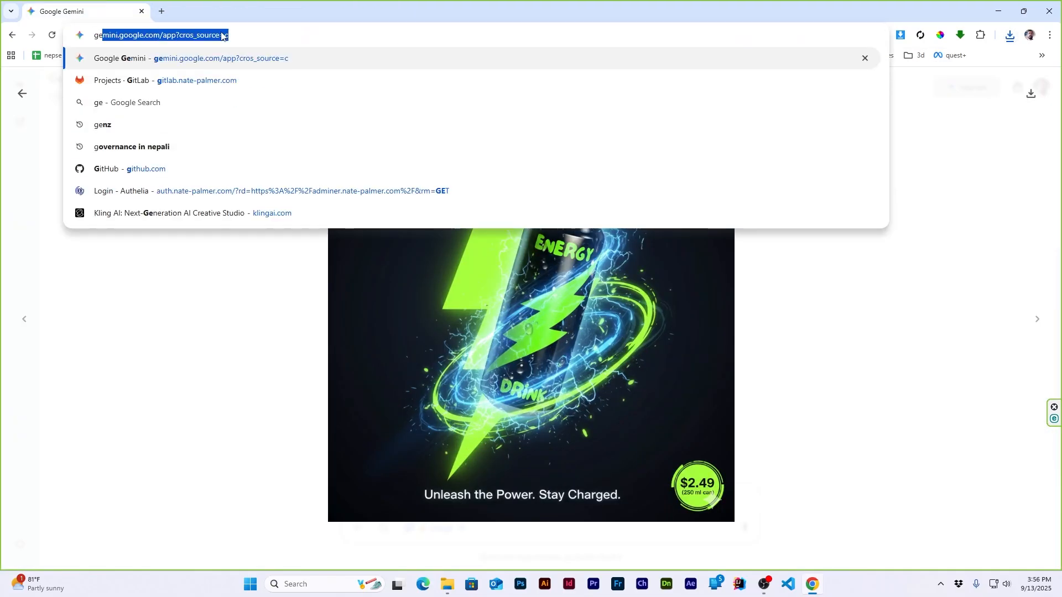
pyautogui.press('Return')
pyautogui.click(1024, 11)
# Open the vr folder inside products and attach the headset image 1.png to the Gemini prompt.
pyautogui.doubleClick(860, 73)
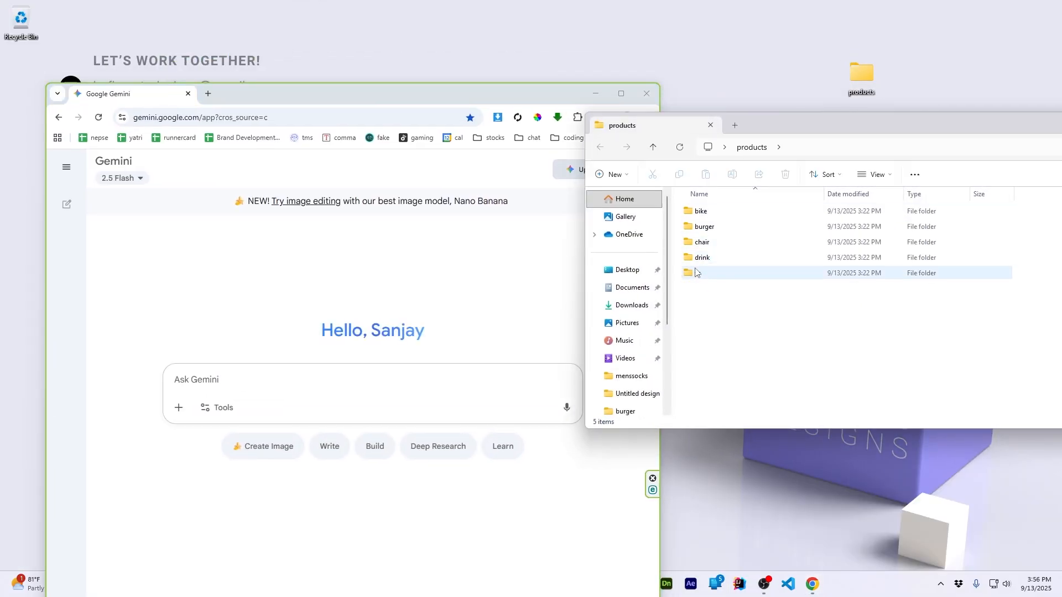
pyautogui.doubleClick(735, 268)
pyautogui.moveTo(799, 209); pyautogui.dragTo(354, 387)
# Copy the product details from vr.txt, close the text file and folder windows, and maximize the browser.
pyautogui.doubleClick(860, 210)
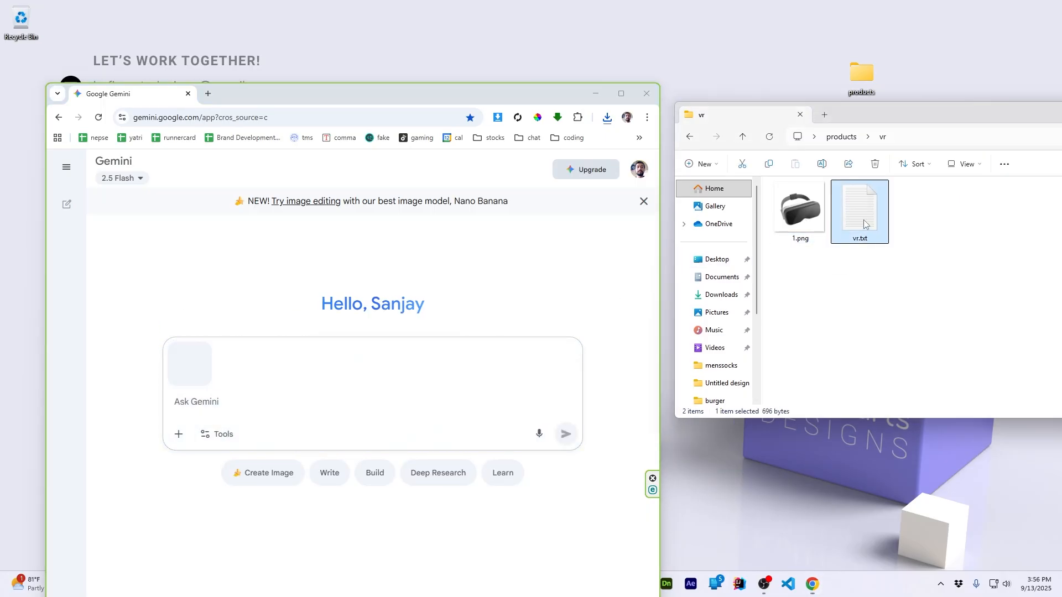
pyautogui.hotkey('alt', 'F4')
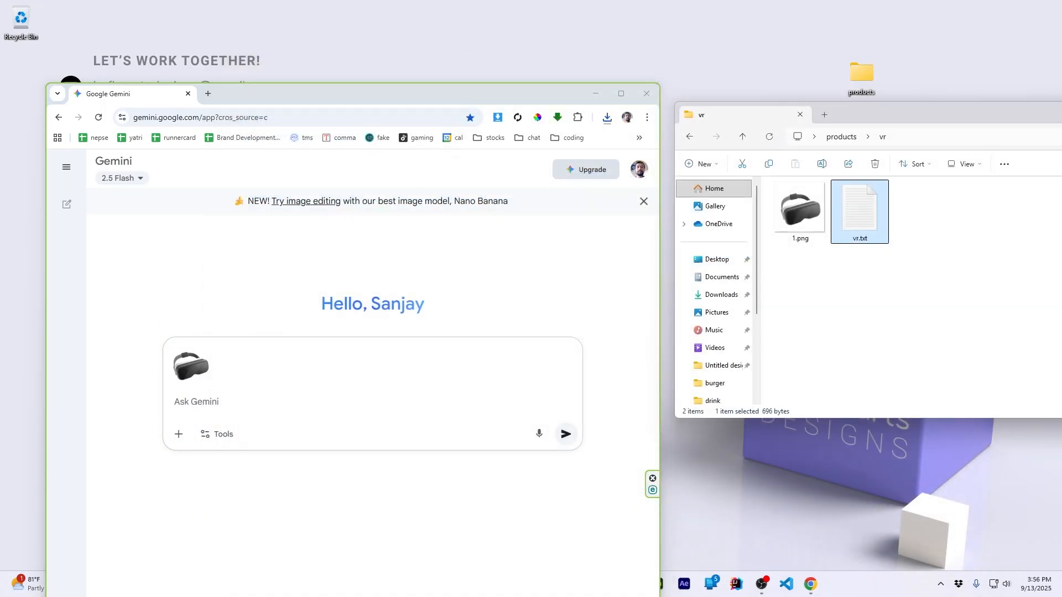
pyautogui.hotkey('alt', 'F4')
pyautogui.doubleClick(495, 92)
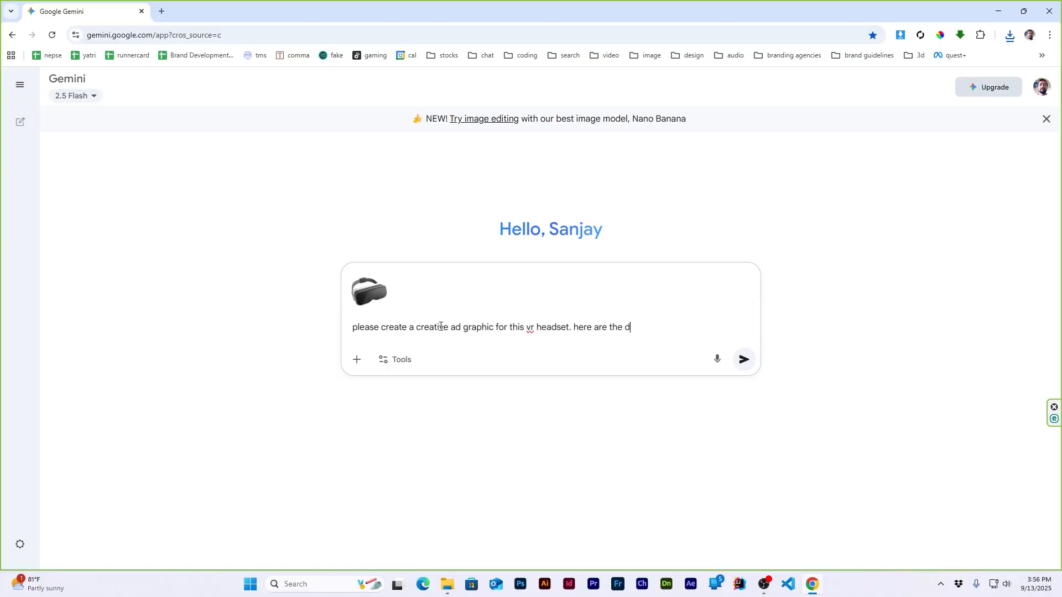
# Ask Gemini for a creative ad graphic for this VR headset with the copied details, using the Create images tool.
pyautogui.hotkey('ctrl', 'v')
pyautogui.click(402, 398)
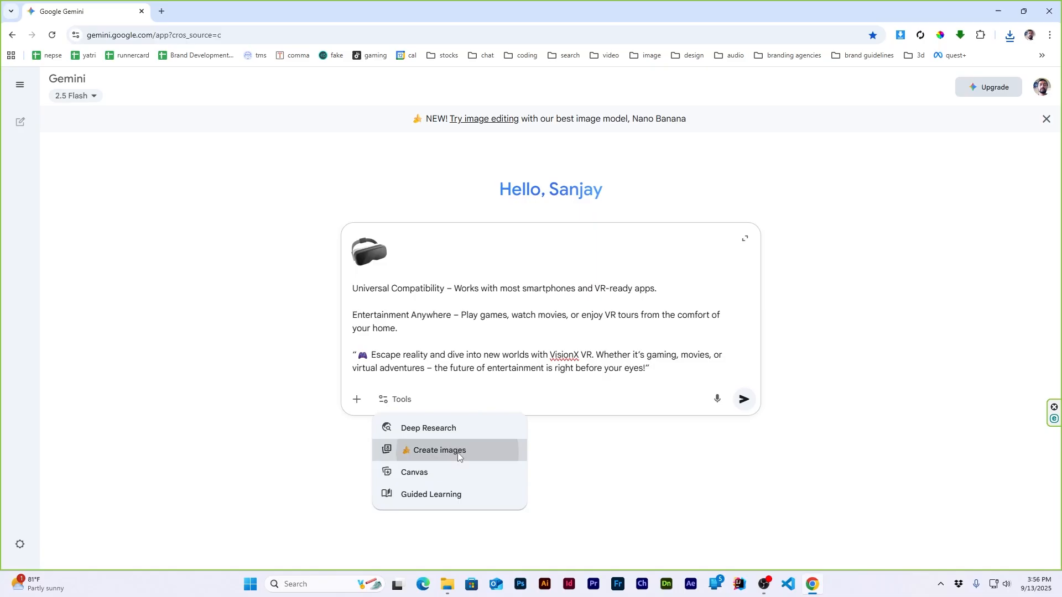
pyautogui.click(457, 449)
pyautogui.click(744, 400)
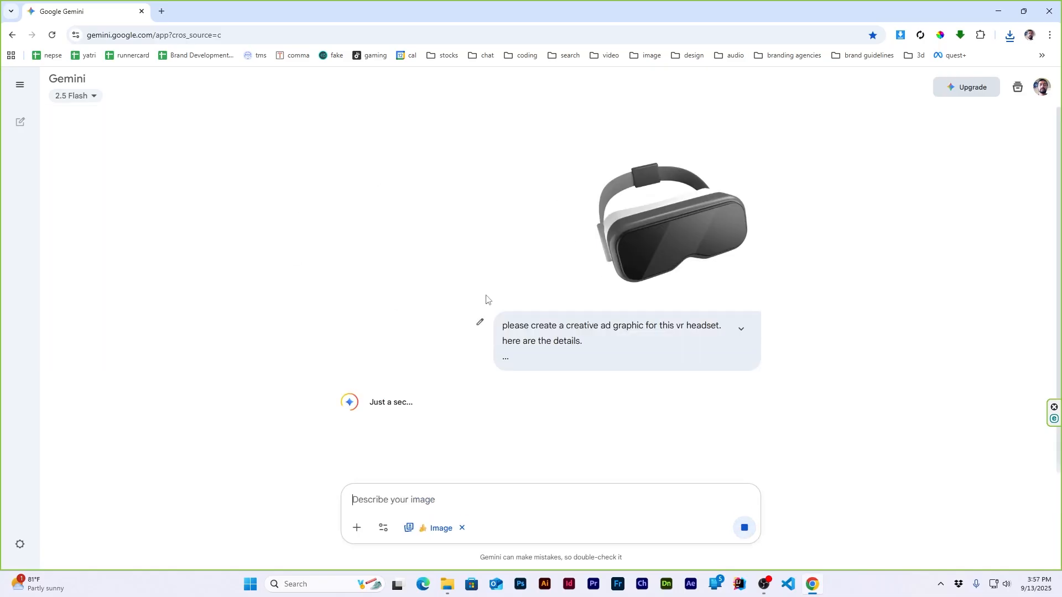
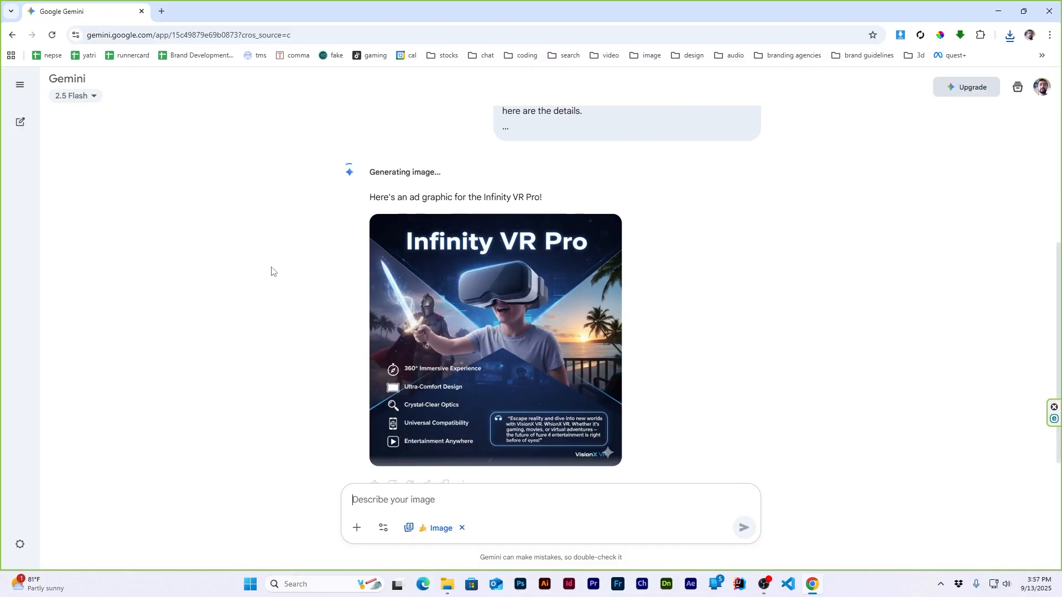
# Open the generated Infinity VR Pro ad and download it at full size.
pyautogui.click(522, 335)
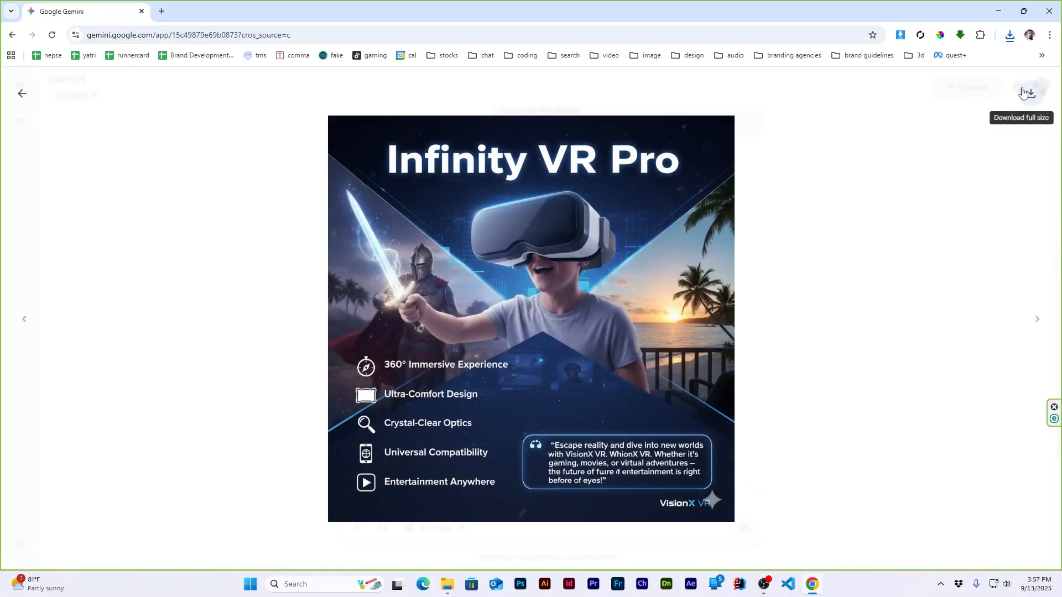
pyautogui.click(1029, 98)
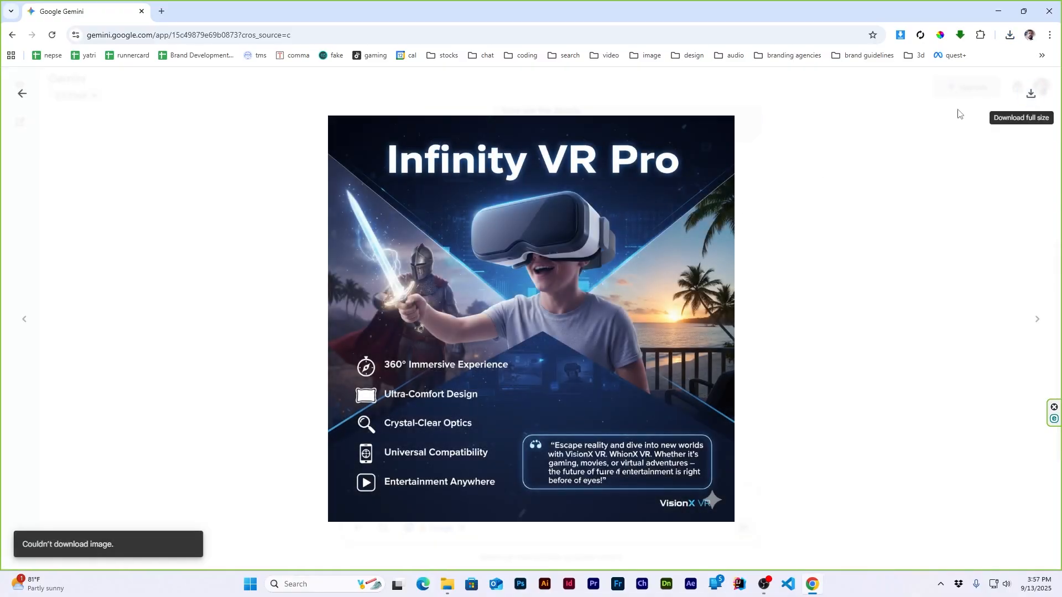
pyautogui.click(1028, 98)
# Go to canva.com, upload the downloaded Infinity VR Pro image and create a new design from it.
pyautogui.click(436, 32)
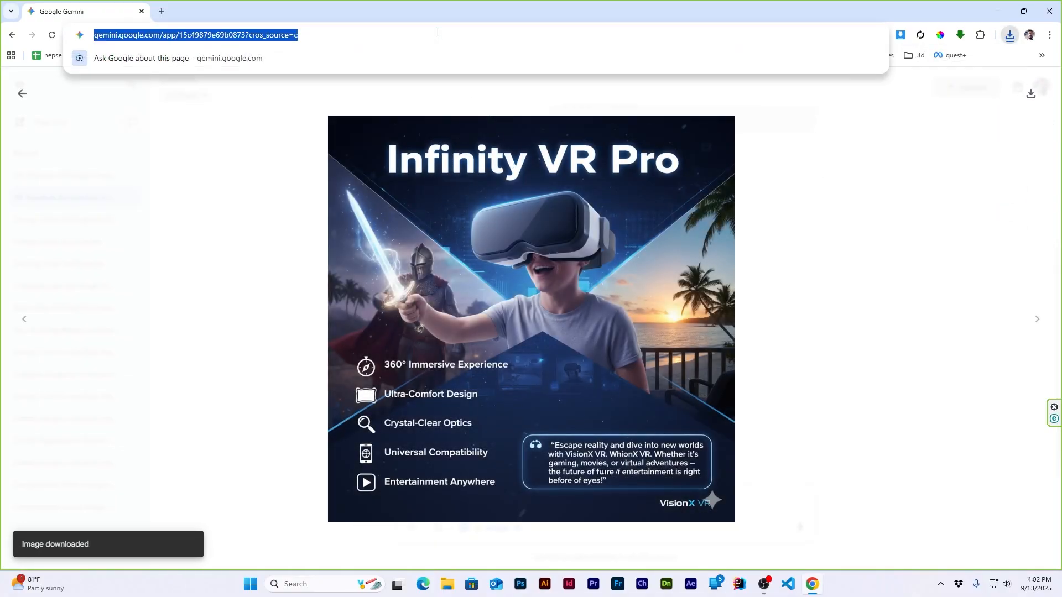
pyautogui.write('canva.com')
pyautogui.press('Return')
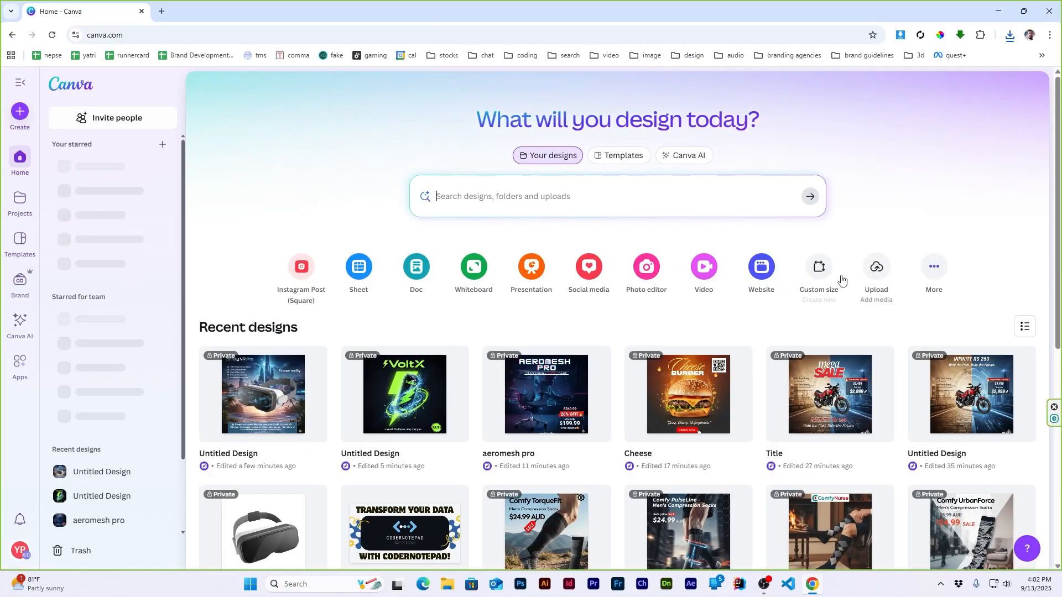
pyautogui.click(873, 278)
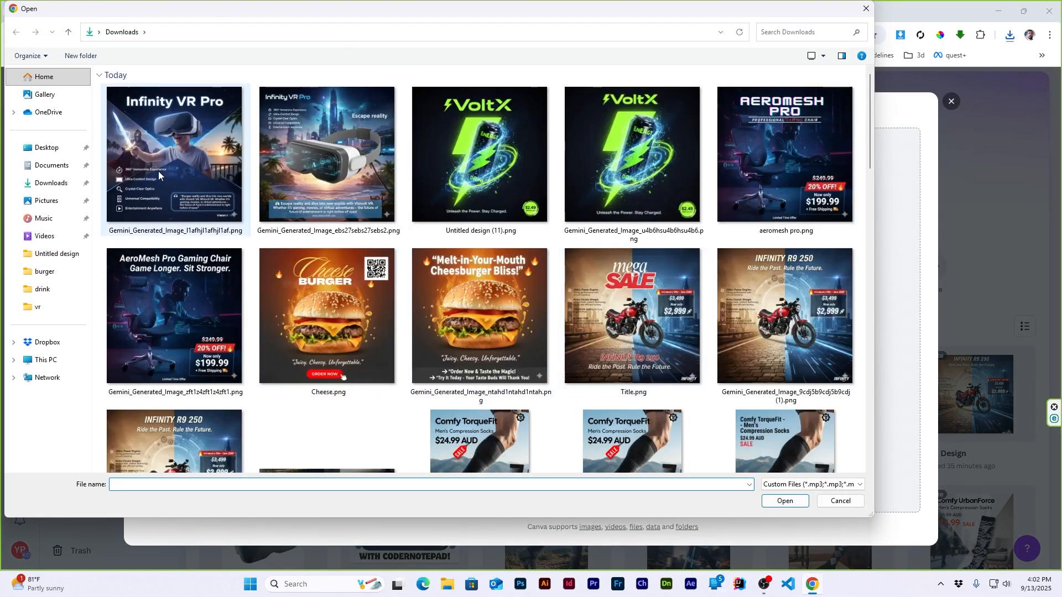
pyautogui.doubleClick(160, 174)
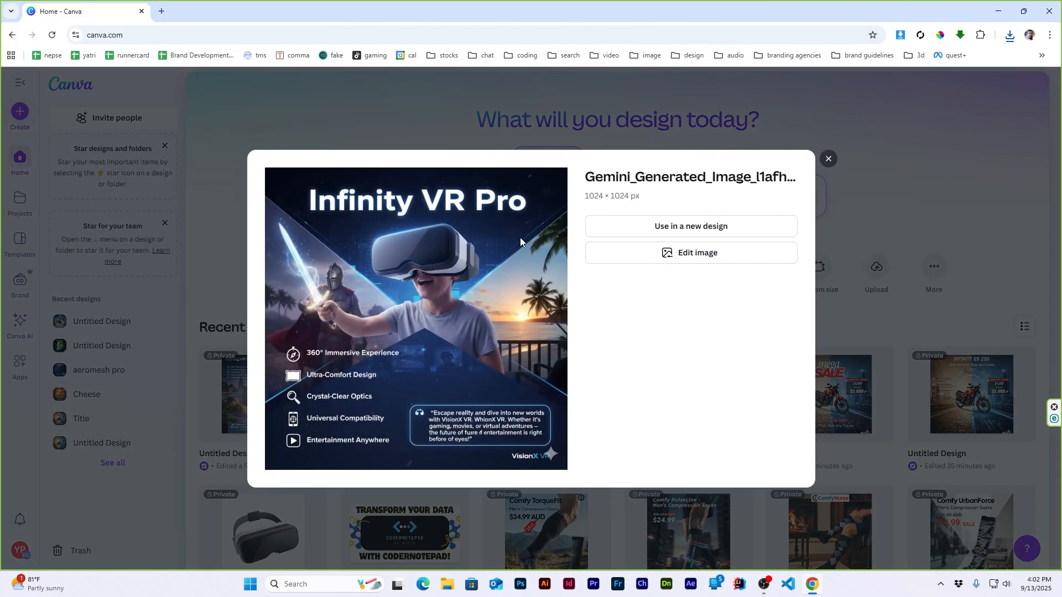
pyautogui.click(705, 256)
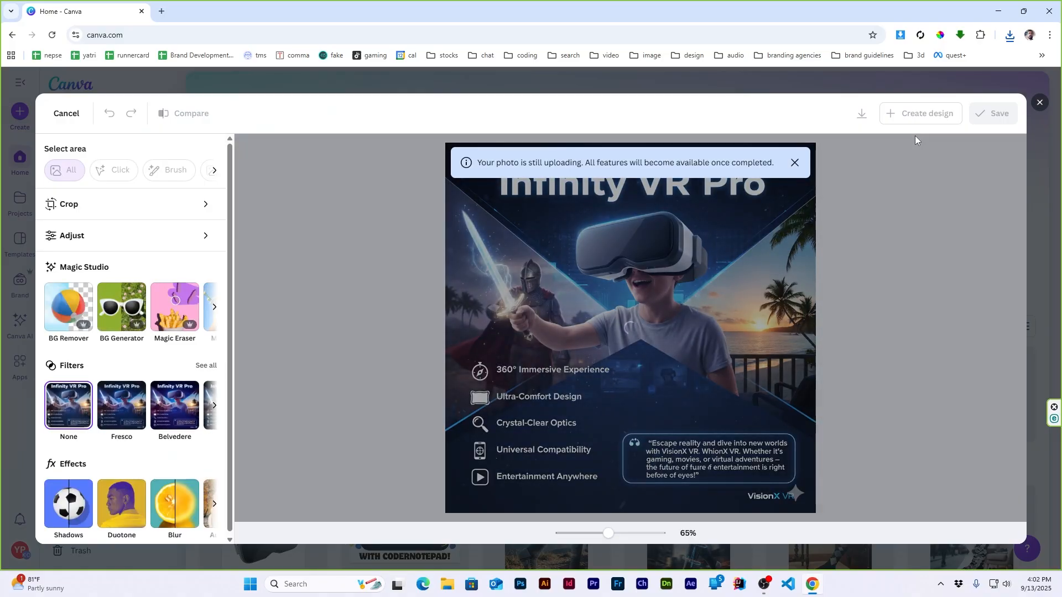
pyautogui.click(919, 113)
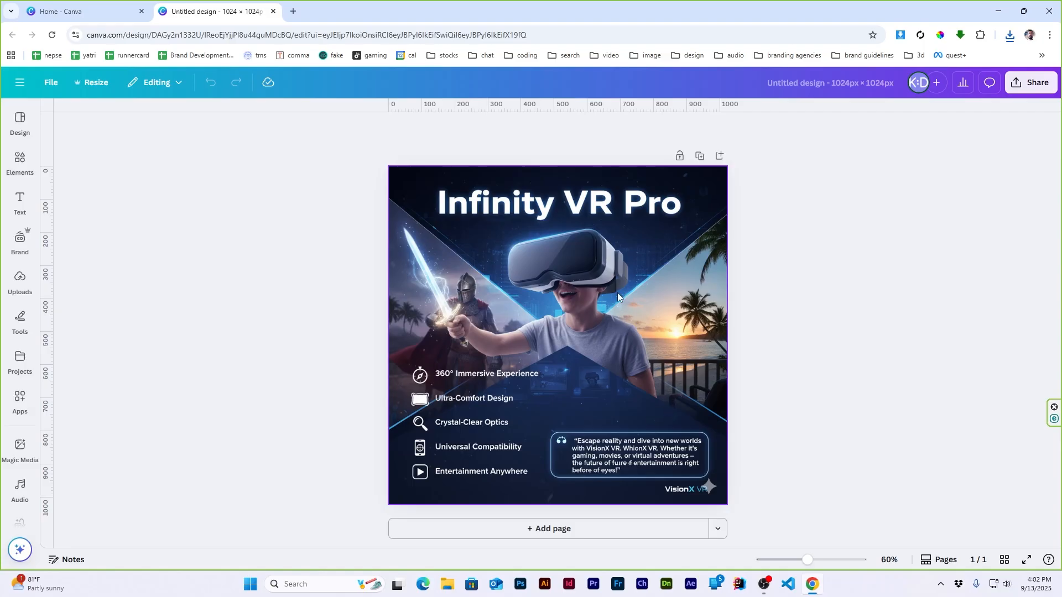
# Erase the word VR from the Infinity VR Pro title with the Magic Eraser brush.
pyautogui.click(585, 208)
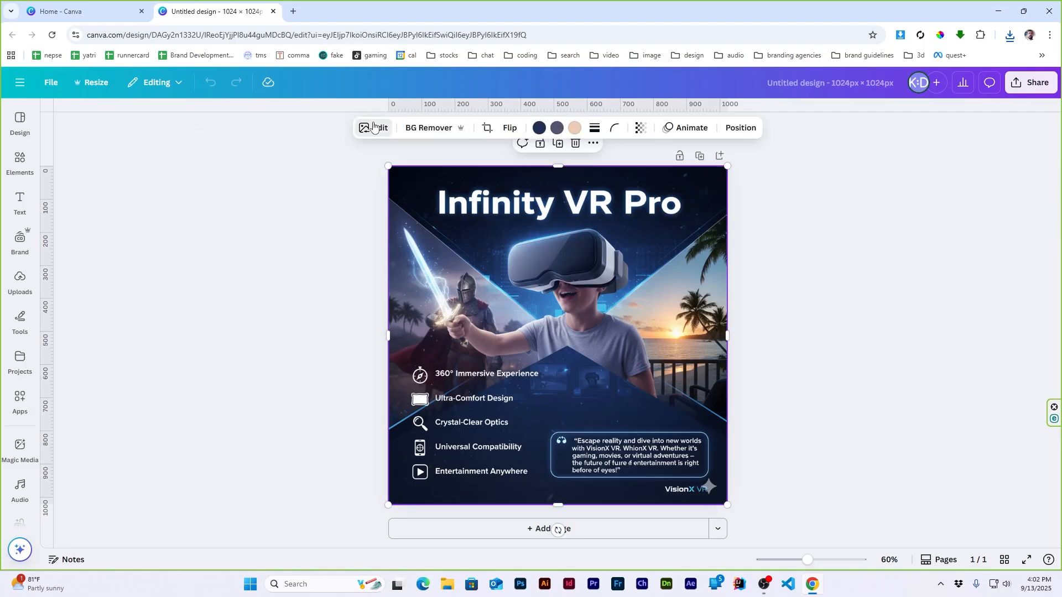
pyautogui.click(374, 126)
pyautogui.click(180, 277)
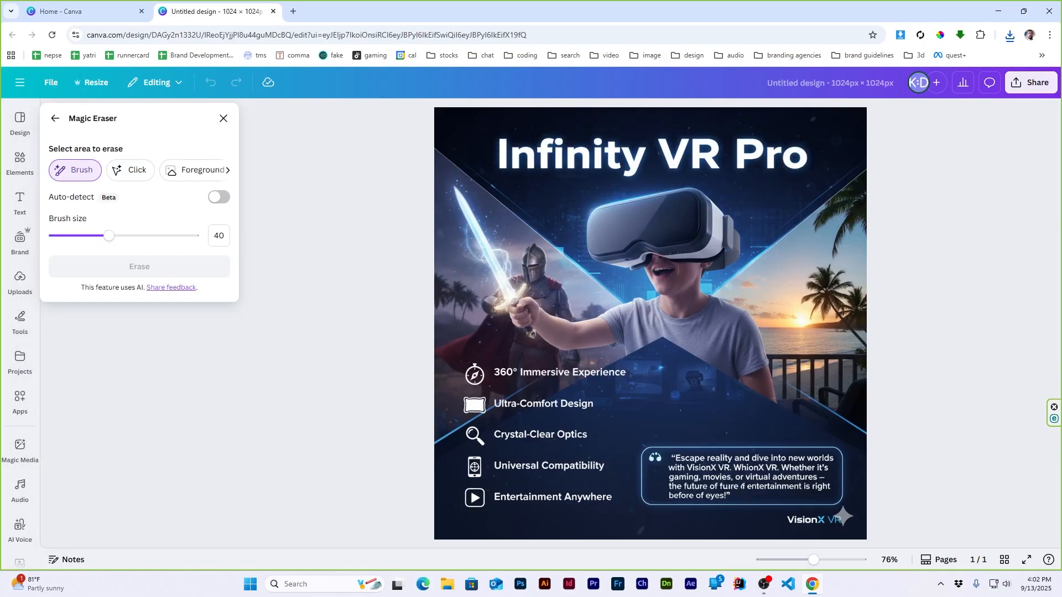
pyautogui.moveTo(673, 151); pyautogui.dragTo(718, 157)
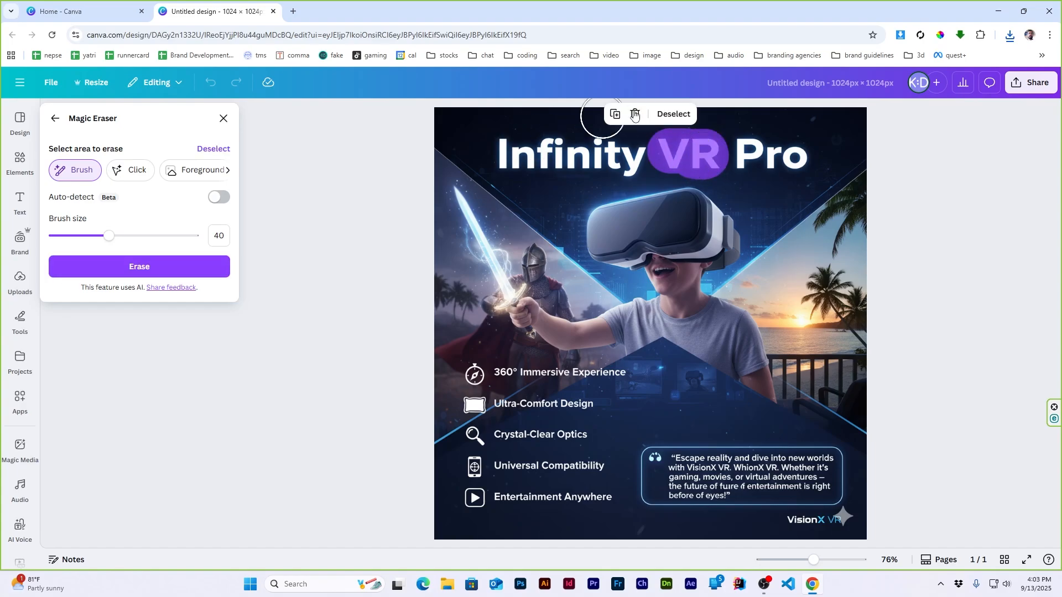
pyautogui.click(139, 266)
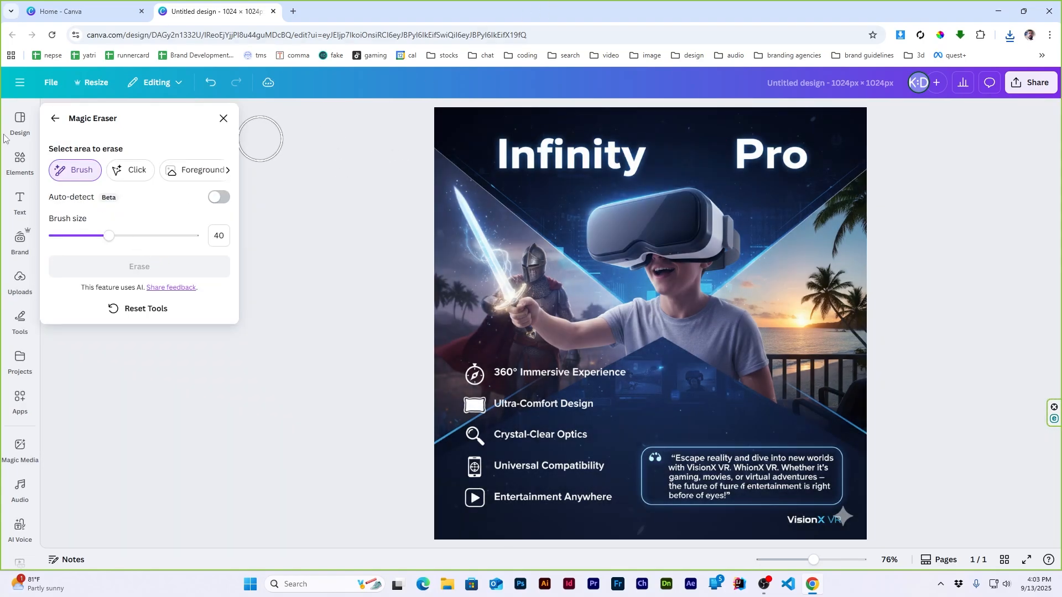
pyautogui.click(55, 118)
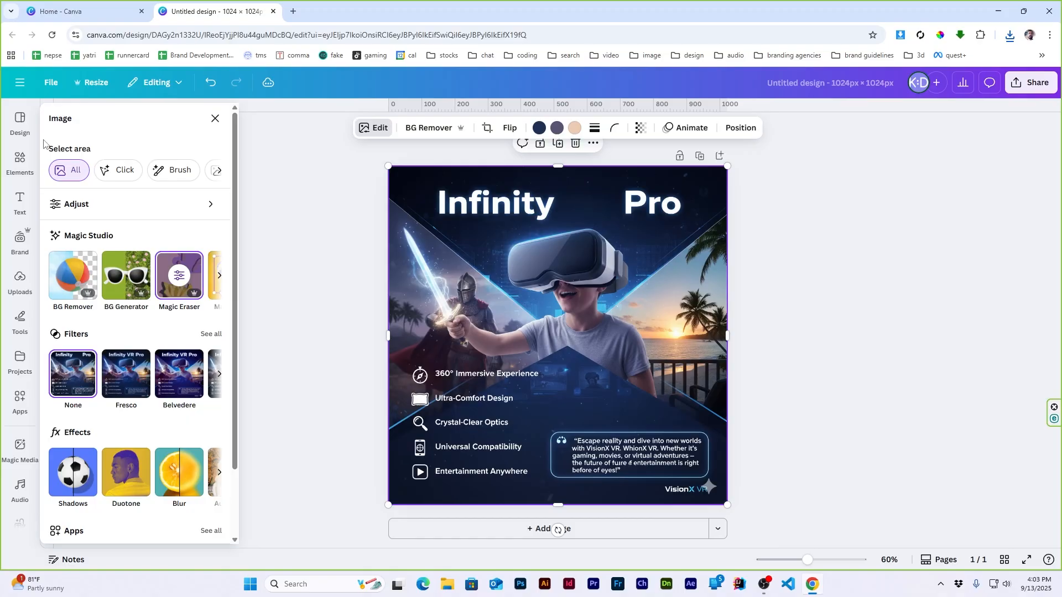
# Add the BULK DEAL font combination to the design and replace its word BULK with VR.
pyautogui.click(20, 202)
pyautogui.scroll(-8, 141, 358)
pyautogui.click(92, 407)
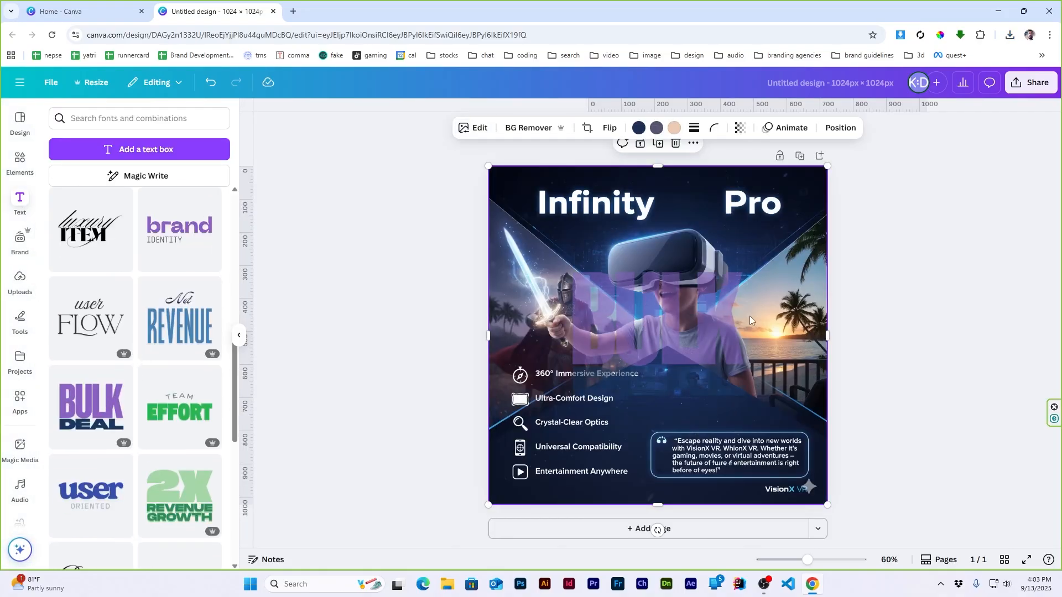
pyautogui.doubleClick(632, 328)
pyautogui.write('VR')
pyautogui.click(984, 316)
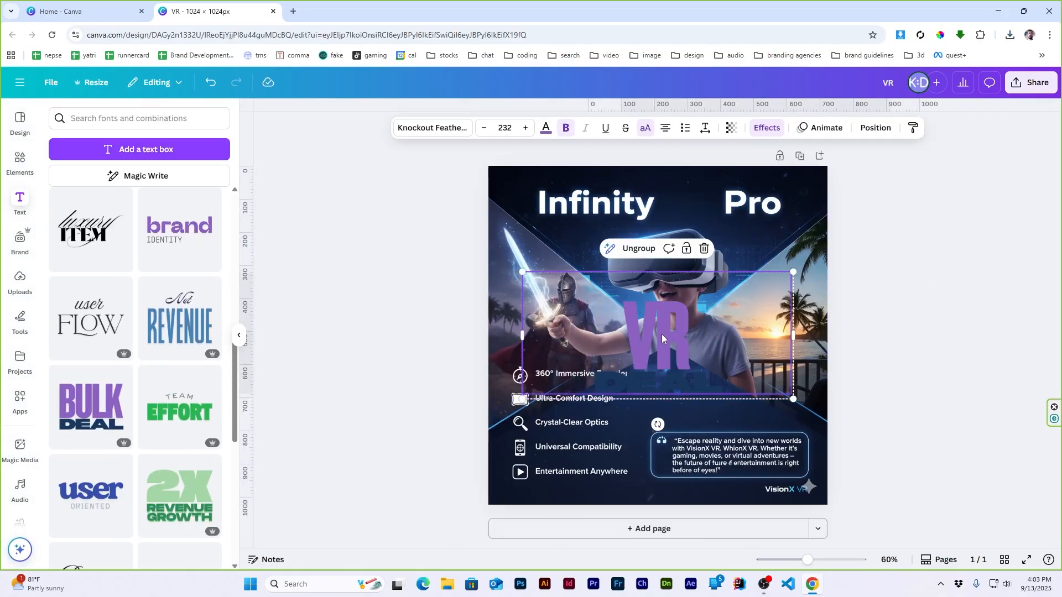
# Ungroup the font combination and delete its DEAL text, keeping only the VR text.
pyautogui.rightClick(662, 334)
pyautogui.click(716, 431)
pyautogui.moveTo(706, 382); pyautogui.dragTo(681, 423)
pyautogui.press('Delete')
pyautogui.click(662, 344)
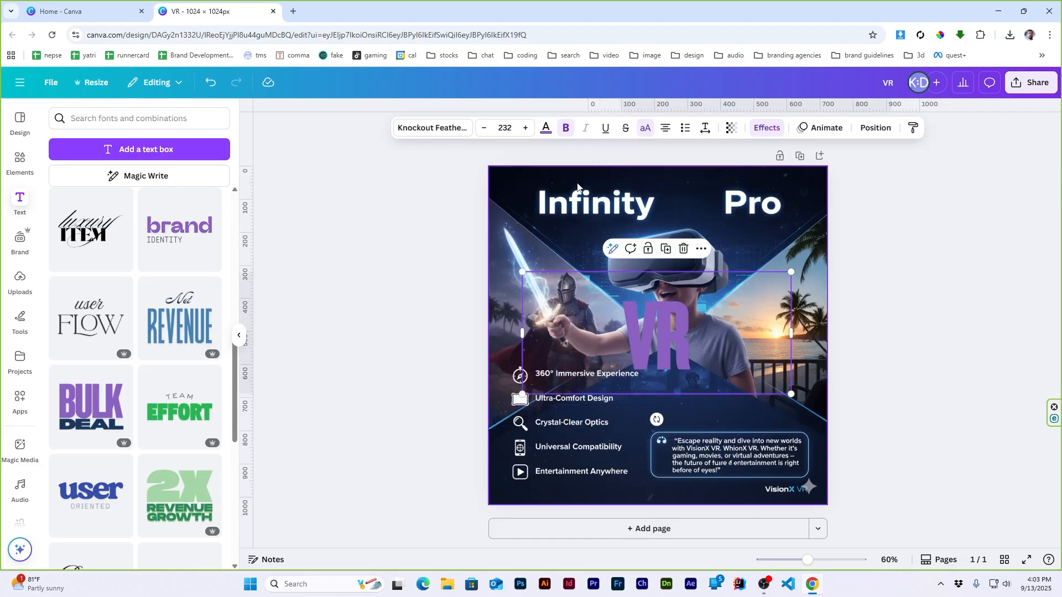
# Recolor the VR text with a light cyan sampled from the glow beside the headset.
pyautogui.click(546, 128)
pyautogui.click(60, 196)
pyautogui.click(202, 316)
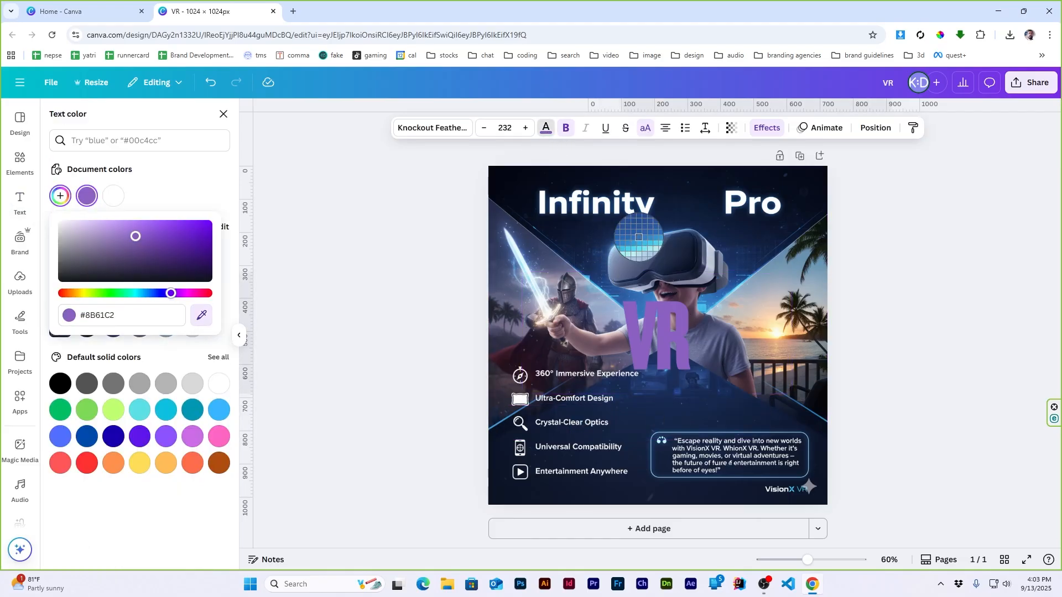
pyautogui.click(635, 238)
# Move the VR text into the title gap between Infinity and Pro and scale it down to size 162.
pyautogui.moveTo(666, 336); pyautogui.dragTo(700, 204)
pyautogui.click(707, 210)
pyautogui.press('Escape')
pyautogui.moveTo(819, 141); pyautogui.dragTo(786, 160)
pyautogui.click(902, 297)
pyautogui.click(699, 213)
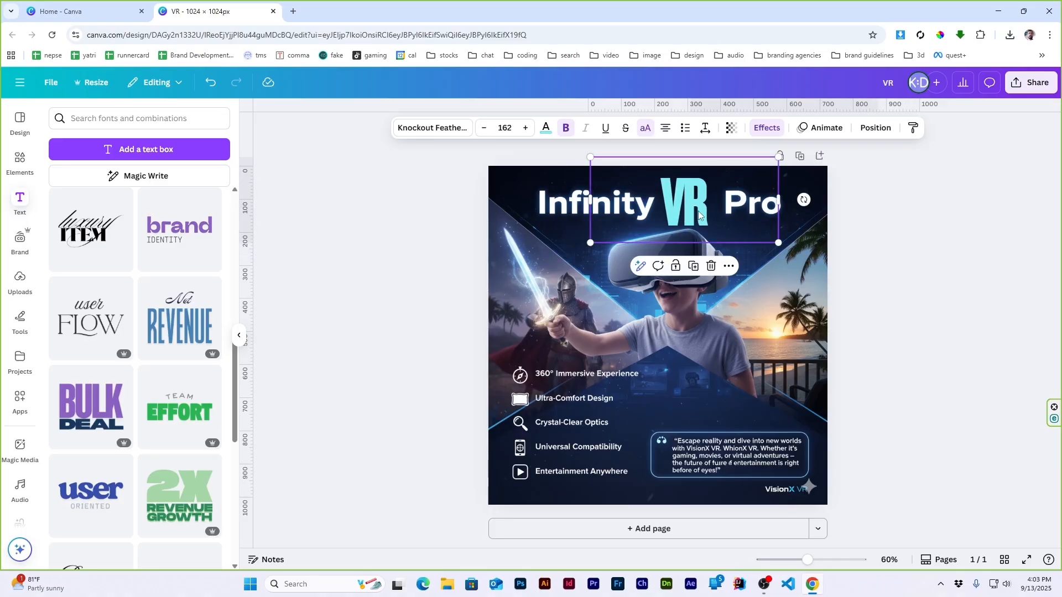
# Try the Horizon, HK Modular and Architype Aubette fonts on the VR text and browse further fonts.
pyautogui.click(431, 128)
pyautogui.scroll(-2, 106, 387)
pyautogui.click(106, 404)
pyautogui.scroll(-10, 110, 410)
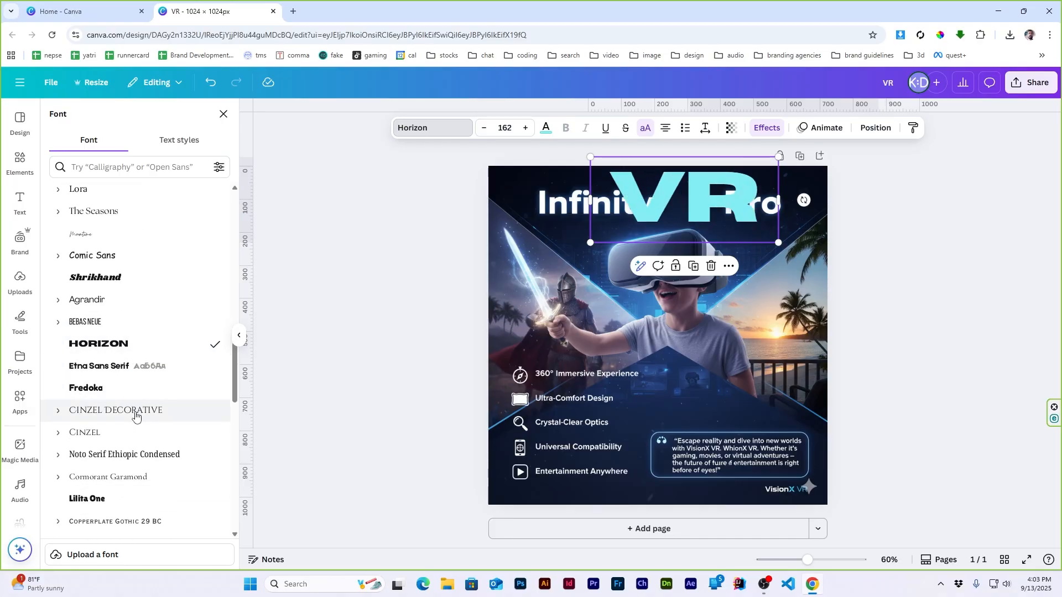
pyautogui.scroll(-5, 133, 418)
pyautogui.click(106, 311)
pyautogui.scroll(-5, 209, 405)
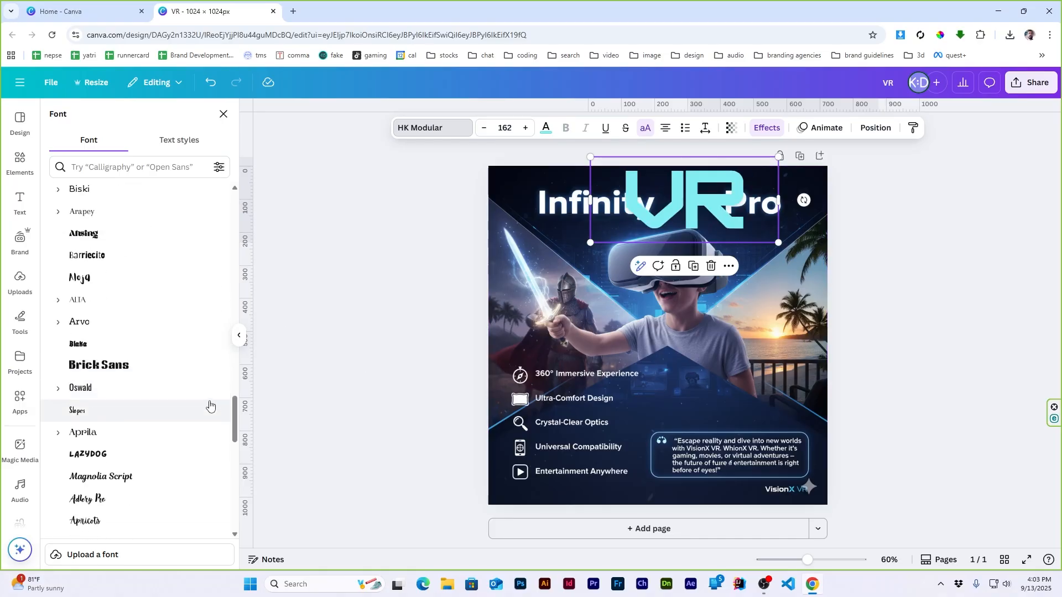
pyautogui.scroll(-3, 210, 405)
pyautogui.click(208, 419)
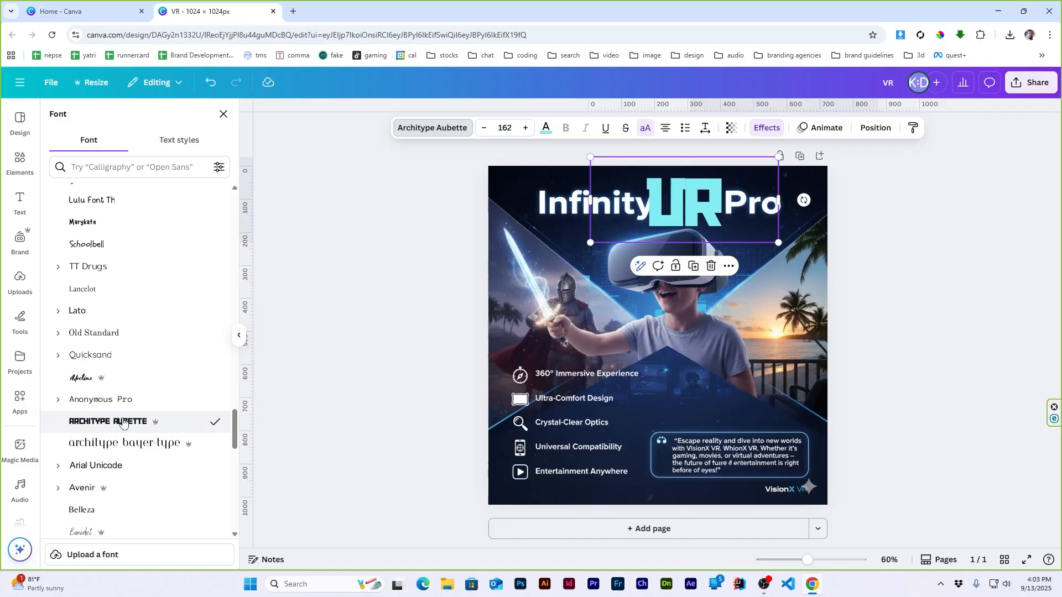
pyautogui.scroll(-5, 122, 424)
pyautogui.scroll(-5, 122, 425)
pyautogui.scroll(-15, 122, 424)
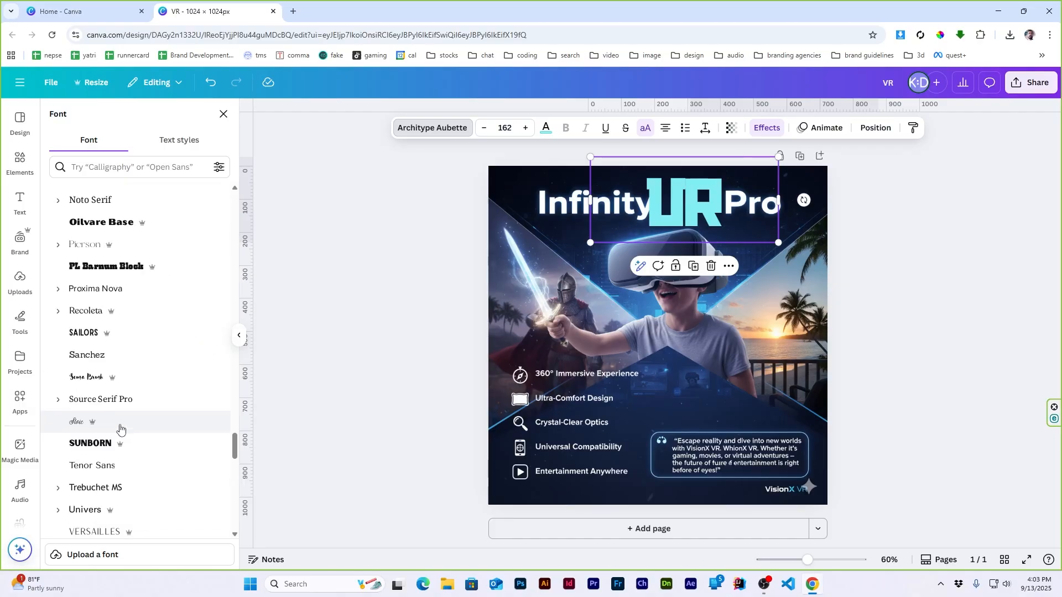
pyautogui.scroll(-5, 116, 437)
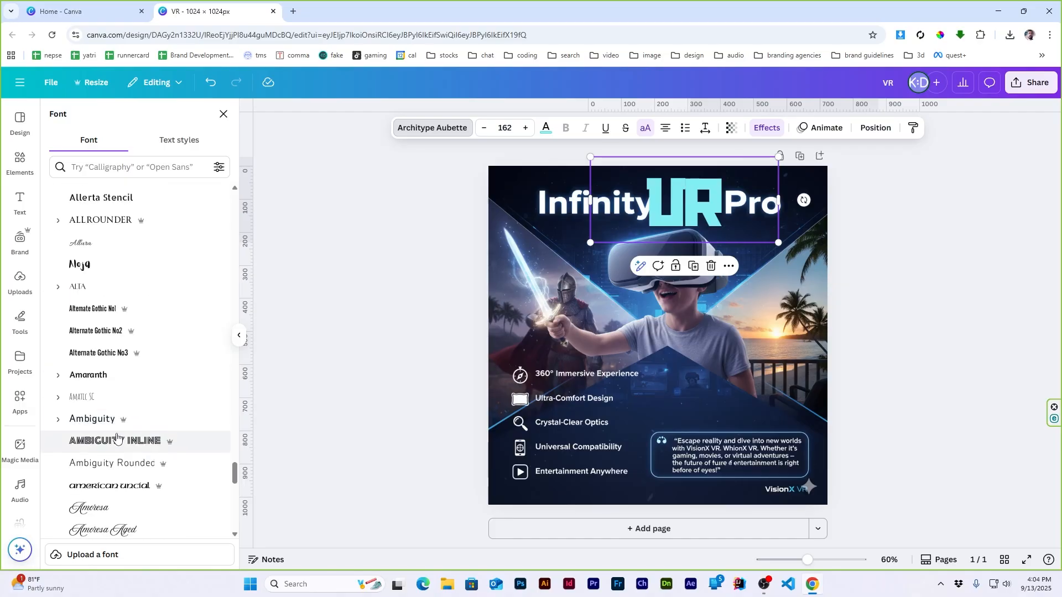
# Search the fonts for tech and apply the Mokoto font to the VR text.
pyautogui.click(123, 172)
pyautogui.write('`zxc')
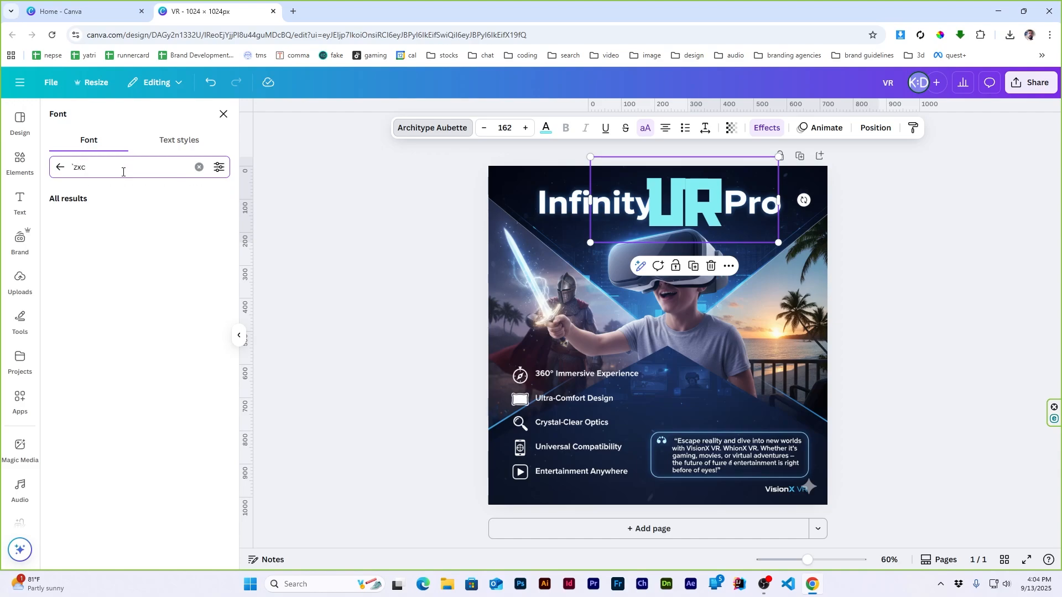
pyautogui.click(295, 11)
pyautogui.write('asdasd')
pyautogui.click(405, 11)
pyautogui.write('te')
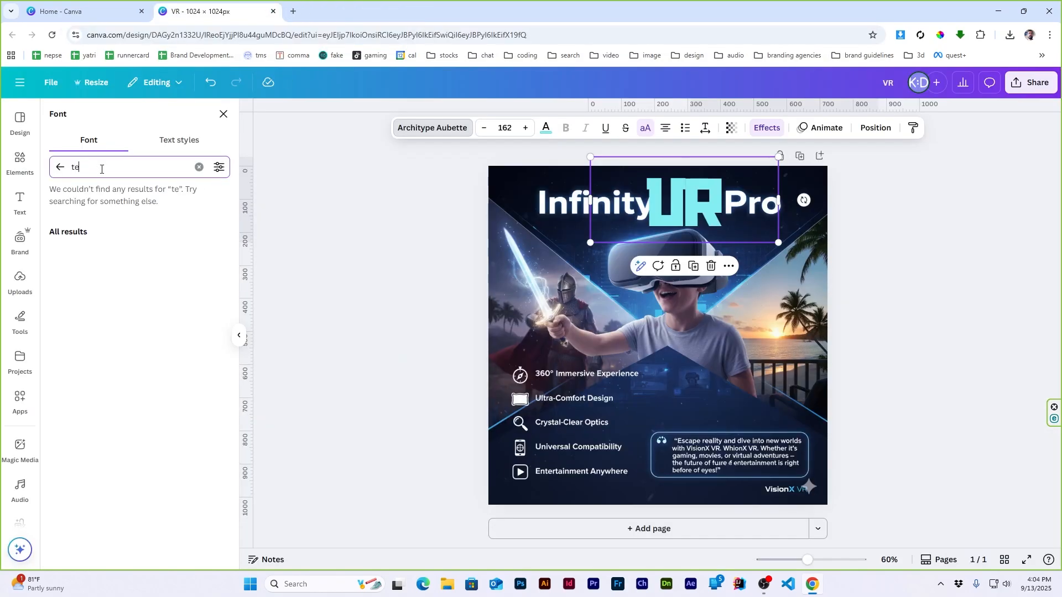
pyautogui.write('ch')
pyautogui.click(126, 361)
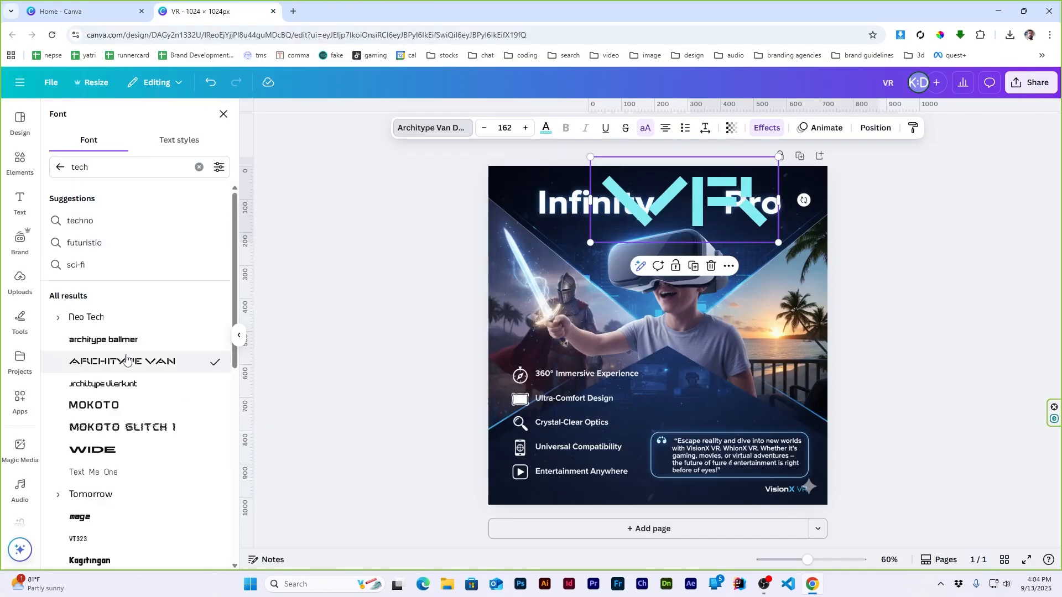
pyautogui.click(94, 405)
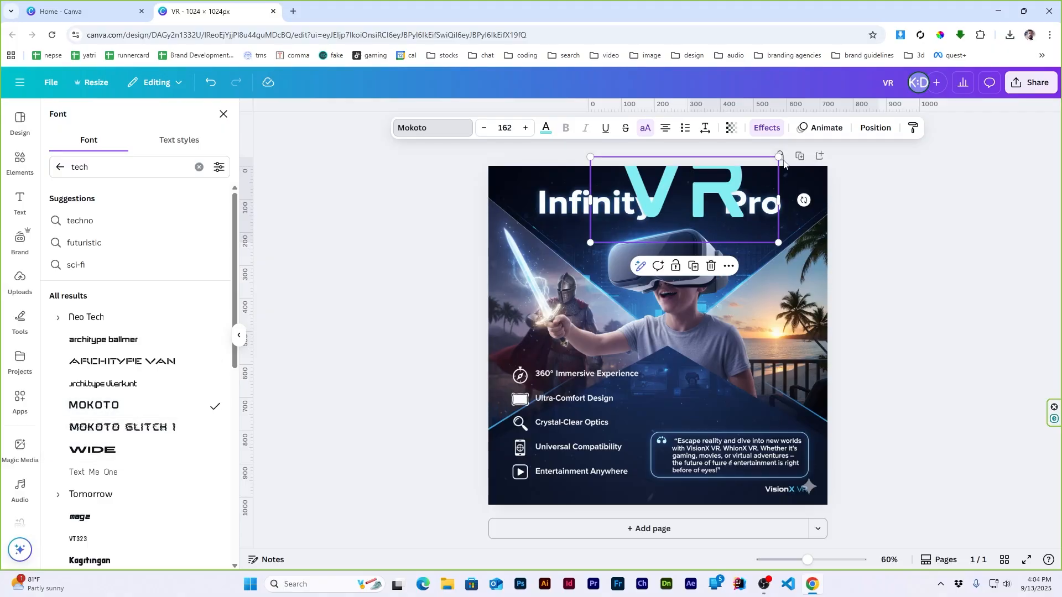
# Scale the VR text down to size 86.6 and fit it between Infinity and Pro in the title.
pyautogui.moveTo(778, 157); pyautogui.dragTo(738, 176)
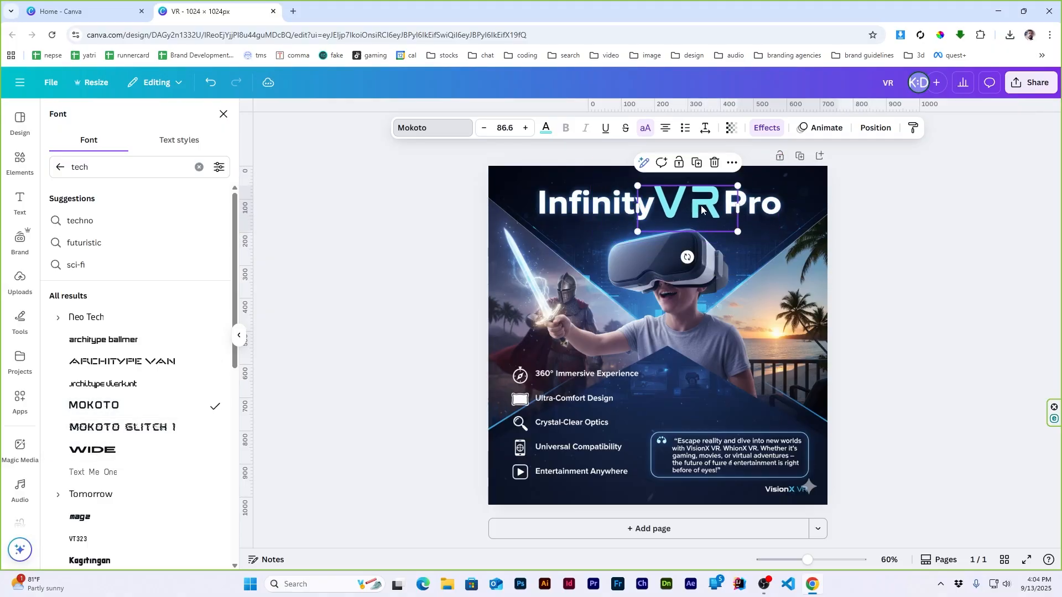
pyautogui.doubleClick(683, 208)
pyautogui.press('Escape')
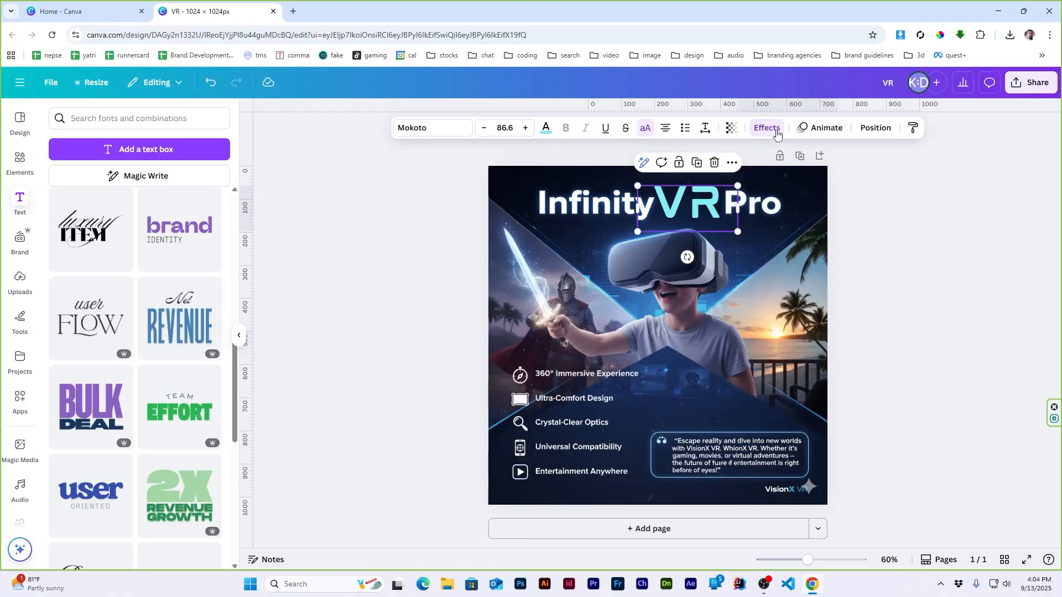
# Try the Outline and Hollow text effects on the VR text in the title.
pyautogui.click(777, 134)
pyautogui.click(192, 313)
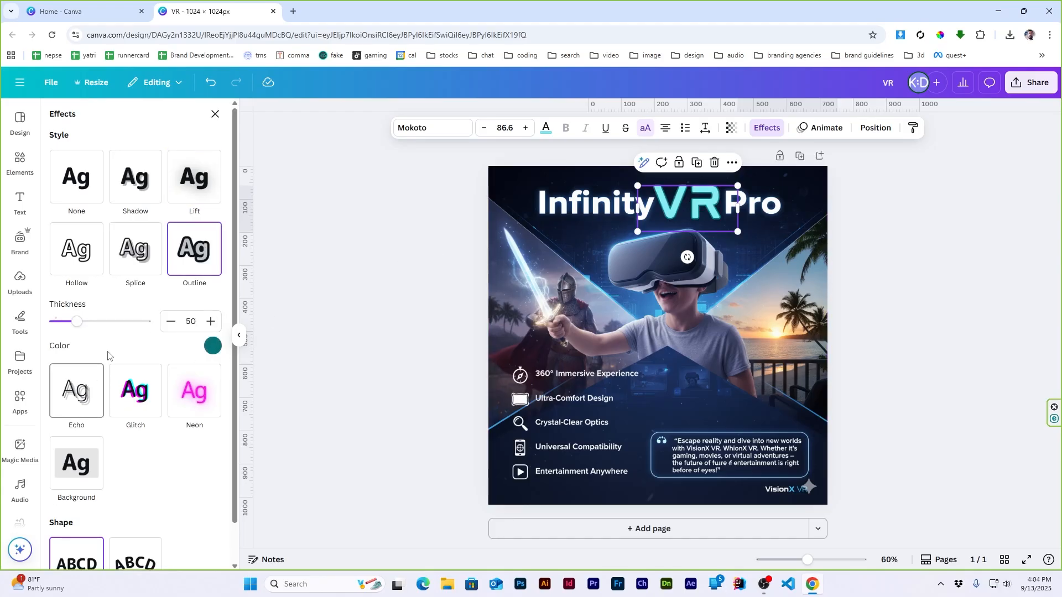
pyautogui.click(76, 250)
pyautogui.click(930, 287)
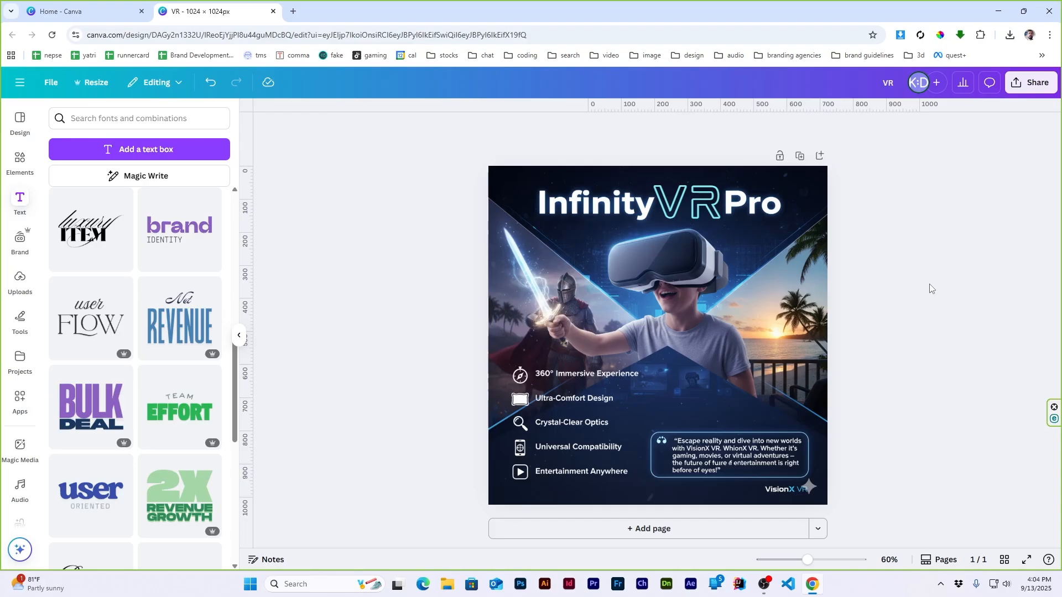
# Apply the Neon effect with an intensity of 50 to the VR text.
pyautogui.click(681, 222)
pyautogui.click(767, 128)
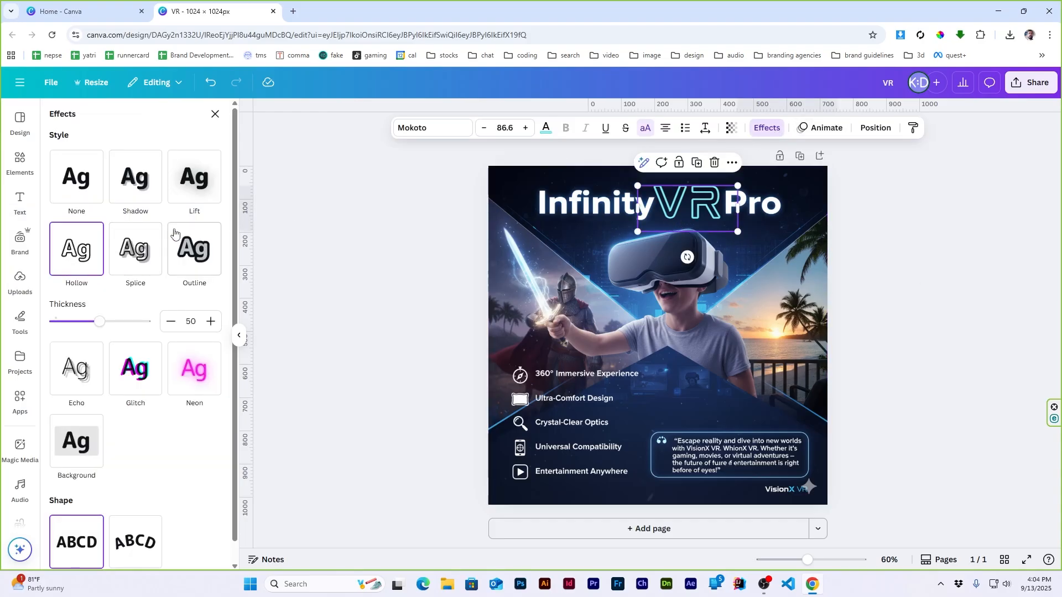
pyautogui.click(194, 369)
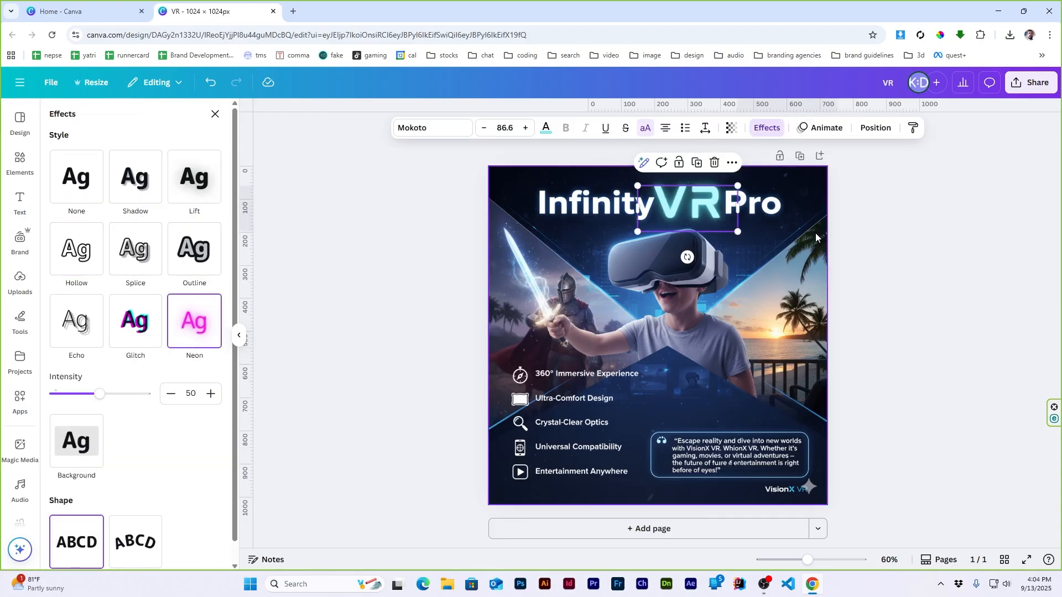
pyautogui.click(885, 236)
# Set the VR text's letter spacing to -68.
pyautogui.click(710, 208)
pyautogui.click(705, 127)
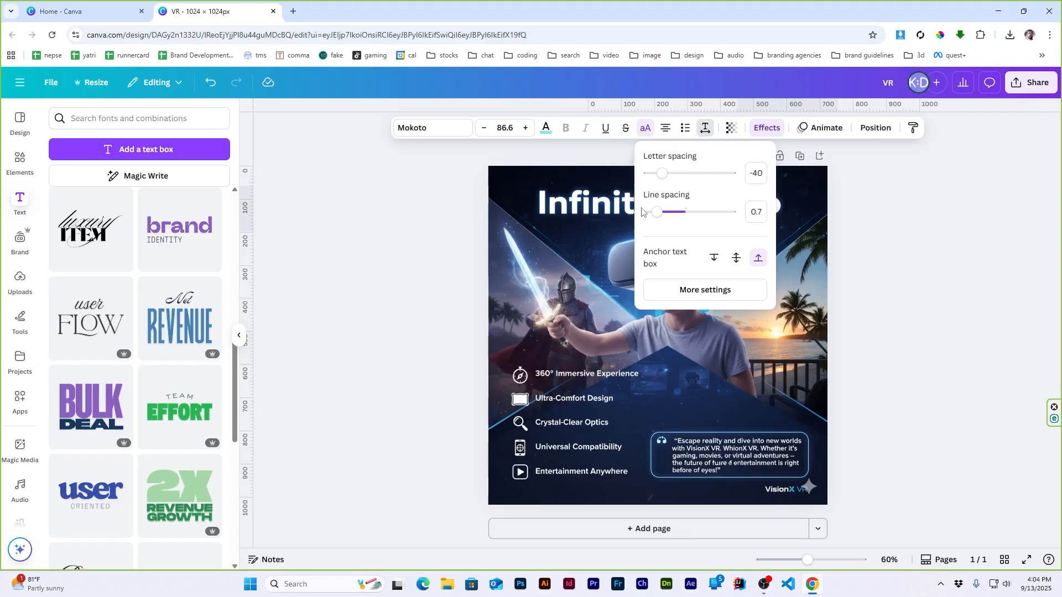
pyautogui.click(876, 206)
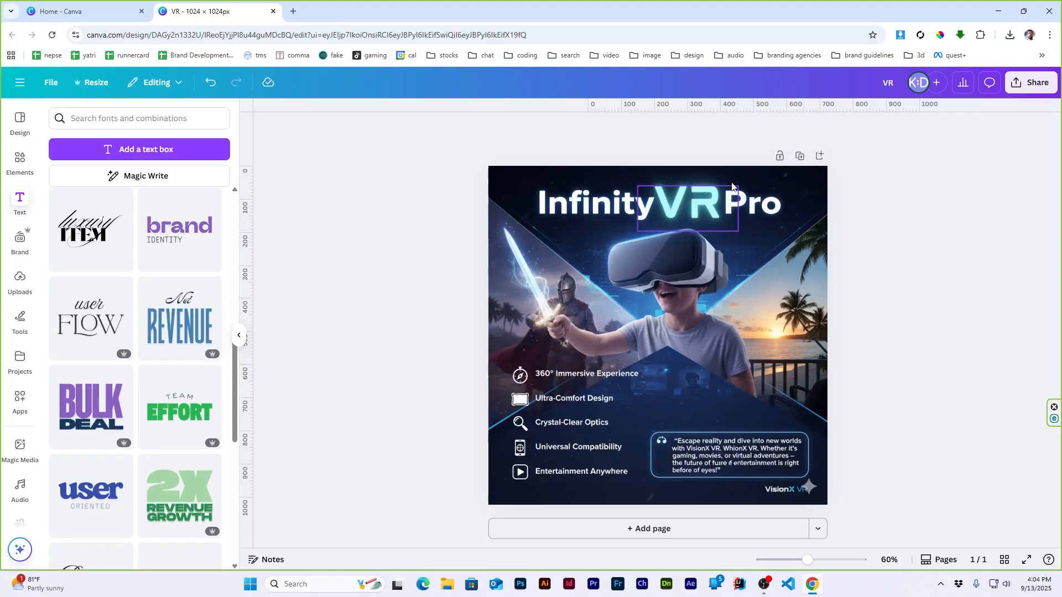
pyautogui.click(695, 190)
pyautogui.click(705, 128)
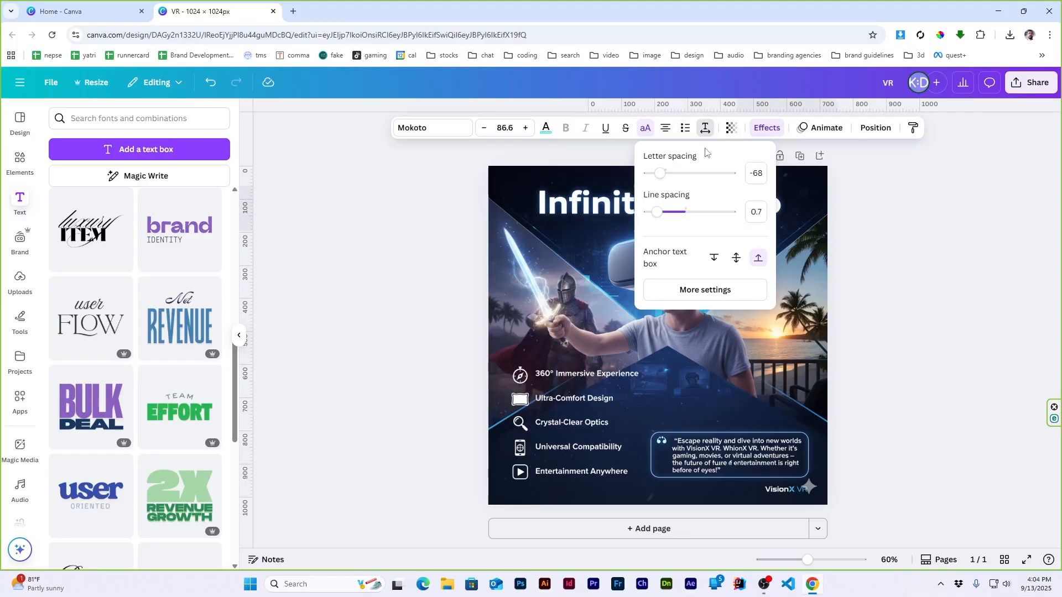
# Nudge the VR text slightly left between Infinity and Pro in the title.
pyautogui.press('Escape')
pyautogui.press('Left')
pyautogui.press('Left')
pyautogui.press('Left')
pyautogui.press('Left')
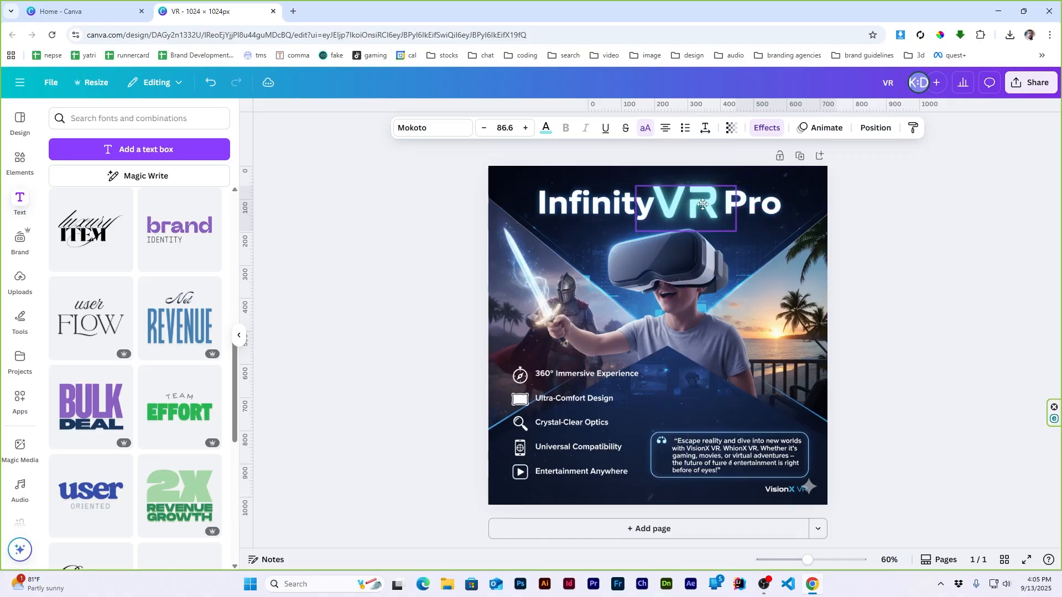
pyautogui.click(842, 255)
# Collapse the side panel and download the VR design as a PNG file at size 1.
pyautogui.click(239, 335)
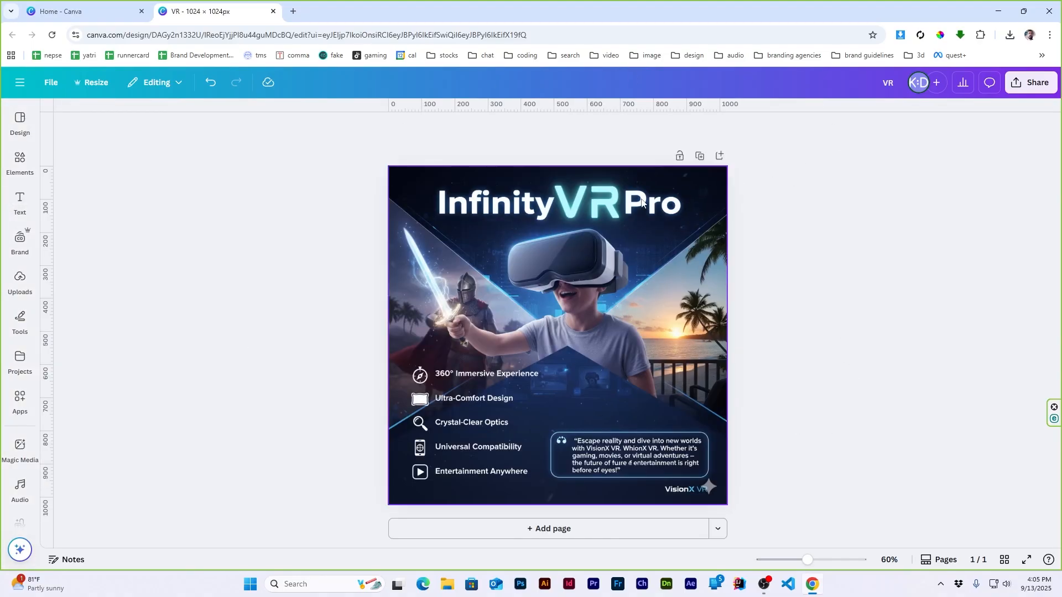
pyautogui.click(51, 82)
pyautogui.click(77, 332)
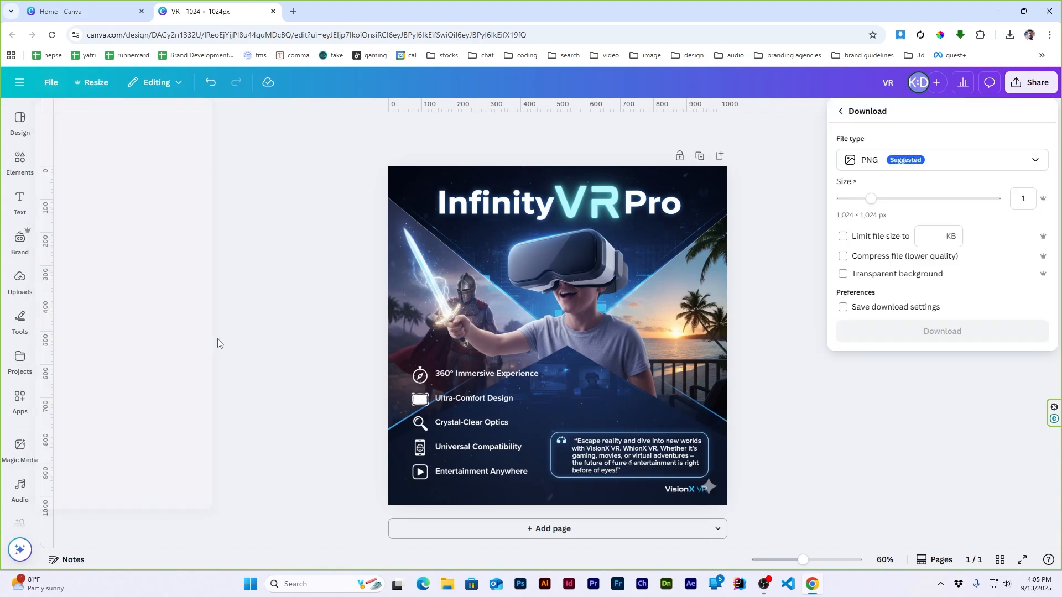
pyautogui.click(943, 332)
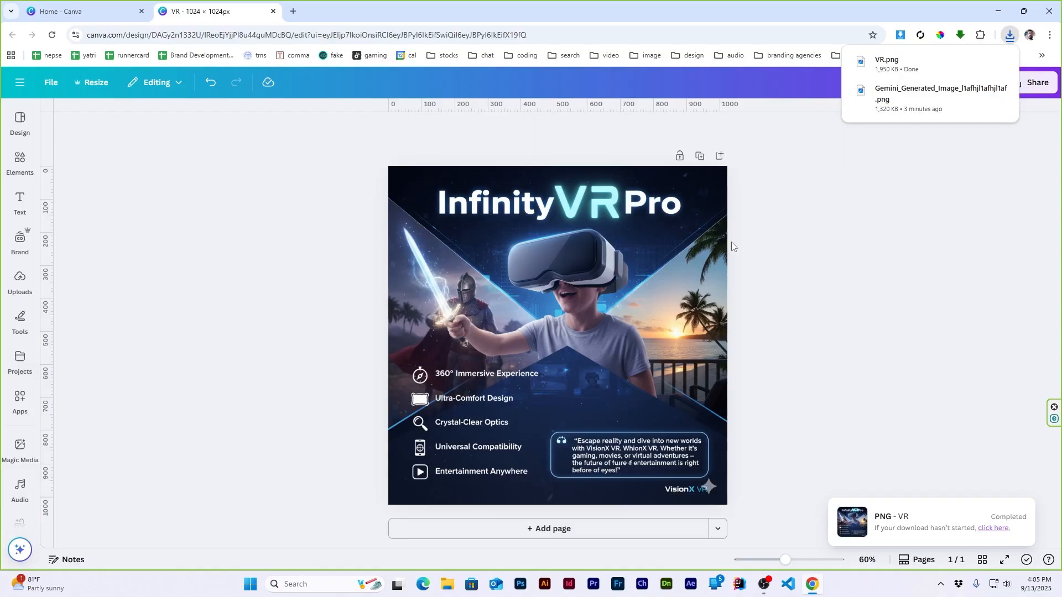
# Switch to File Explorer, open the Downloads folder and move its window down to uncover the desktop.
pyautogui.click(1055, 7)
pyautogui.click(447, 584)
pyautogui.moveTo(864, 98); pyautogui.dragTo(407, 2)
pyautogui.doubleClick(481, 114)
pyautogui.moveTo(525, 8); pyautogui.dragTo(442, 346)
pyautogui.rightClick(492, 136)
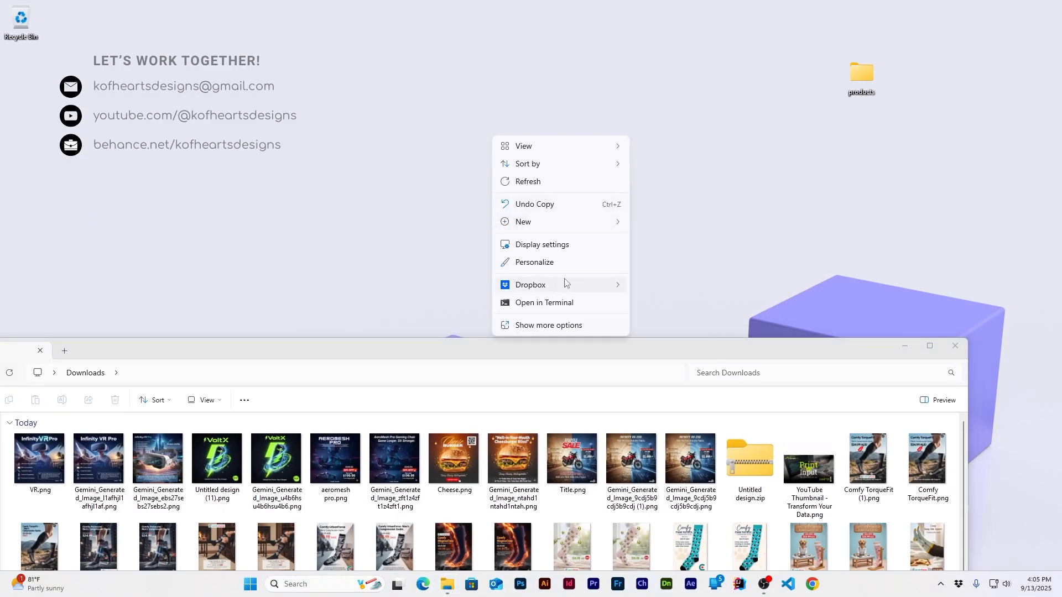
pyautogui.doubleClick(859, 78)
pyautogui.rightClick(333, 200)
pyautogui.click(1049, 8)
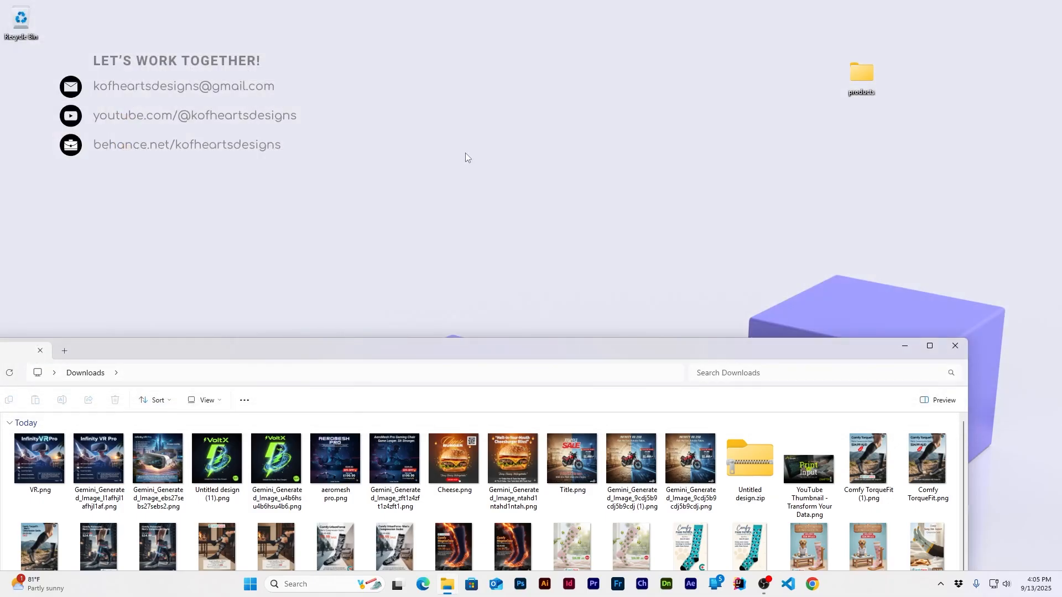
# Create a desktop folder named creative ads and move it to a free spot on the desktop.
pyautogui.rightClick(449, 157)
pyautogui.moveTo(487, 242)
pyautogui.click(605, 242)
pyautogui.write('creative ad')
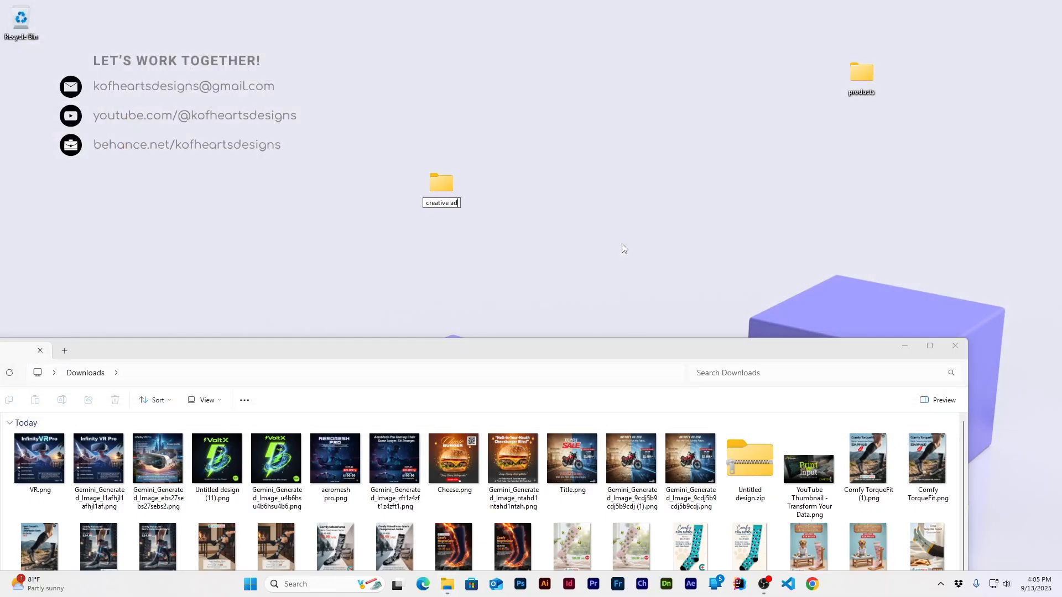
pyautogui.write('s')
pyautogui.press('Return')
pyautogui.moveTo(441, 184); pyautogui.dragTo(567, 128)
# Copy VR.png and Untitled design (11).png from Downloads into the creative ads folder.
pyautogui.doubleClick(537, 352)
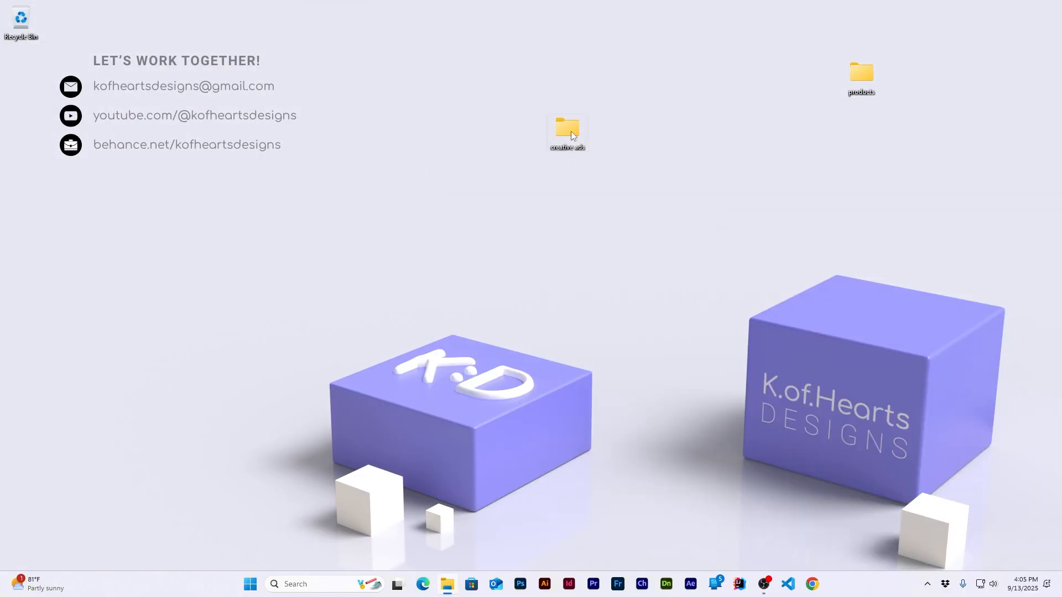
pyautogui.hotkey('ctrl', 'v')
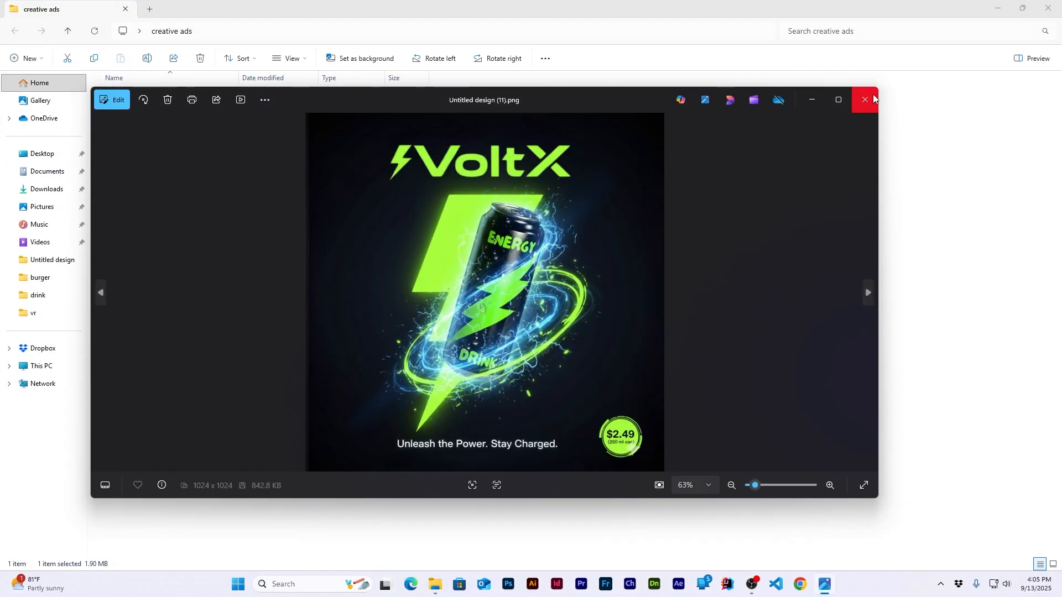
pyautogui.click(873, 94)
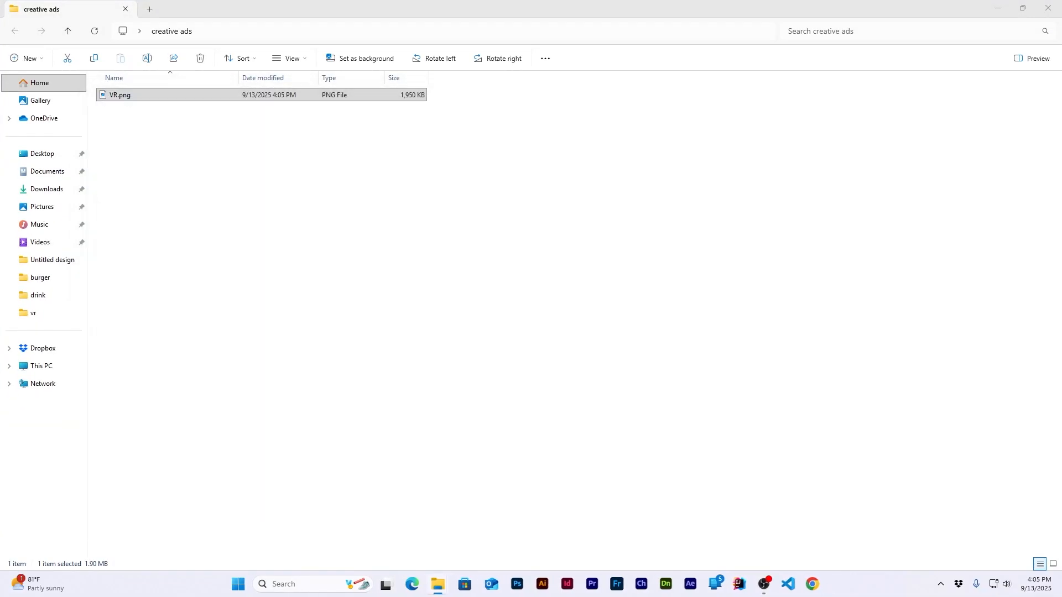
pyautogui.click(530, 258)
pyautogui.hotkey('ctrl', 'v')
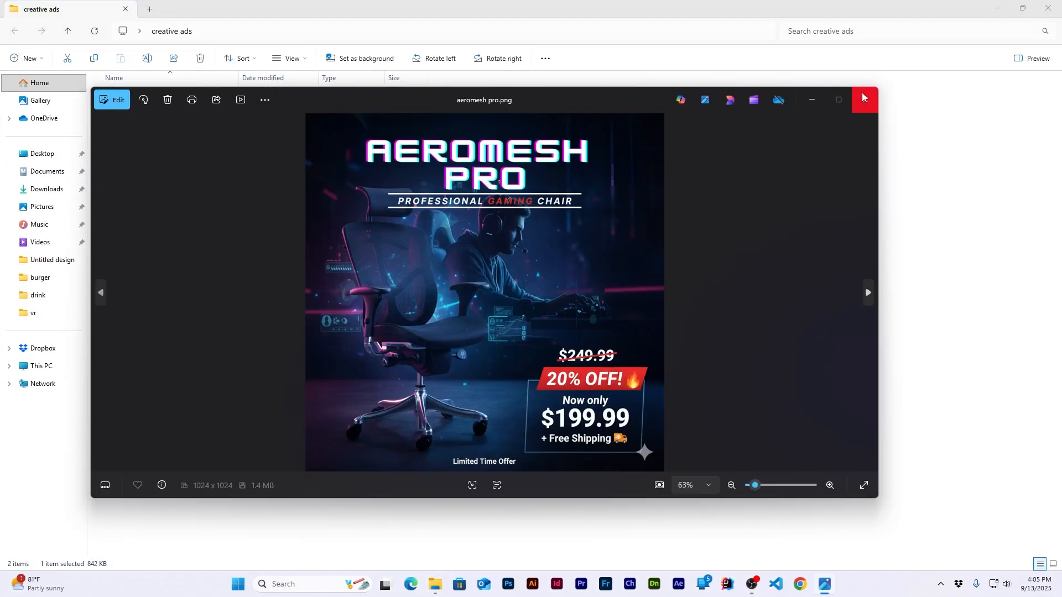
# Preview and copy aeromesh pro.png, Cheese.png and Title.png from Downloads into the creative ads folder.
pyautogui.click(865, 99)
pyautogui.moveTo(1061, 265); pyautogui.dragTo(653, 269)
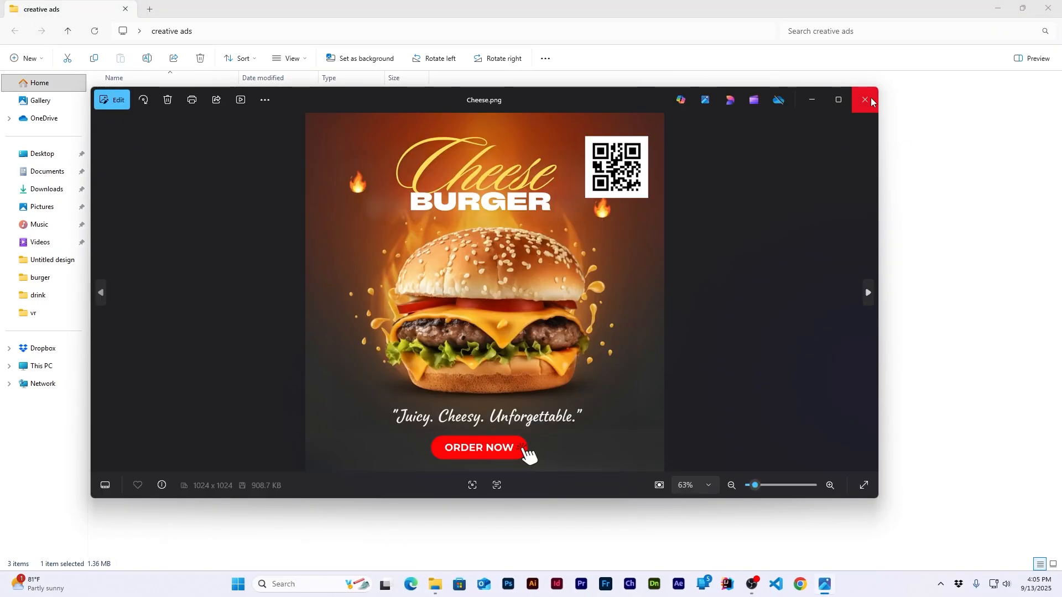
pyautogui.click(867, 99)
pyautogui.hotkey('ctrl', 'v')
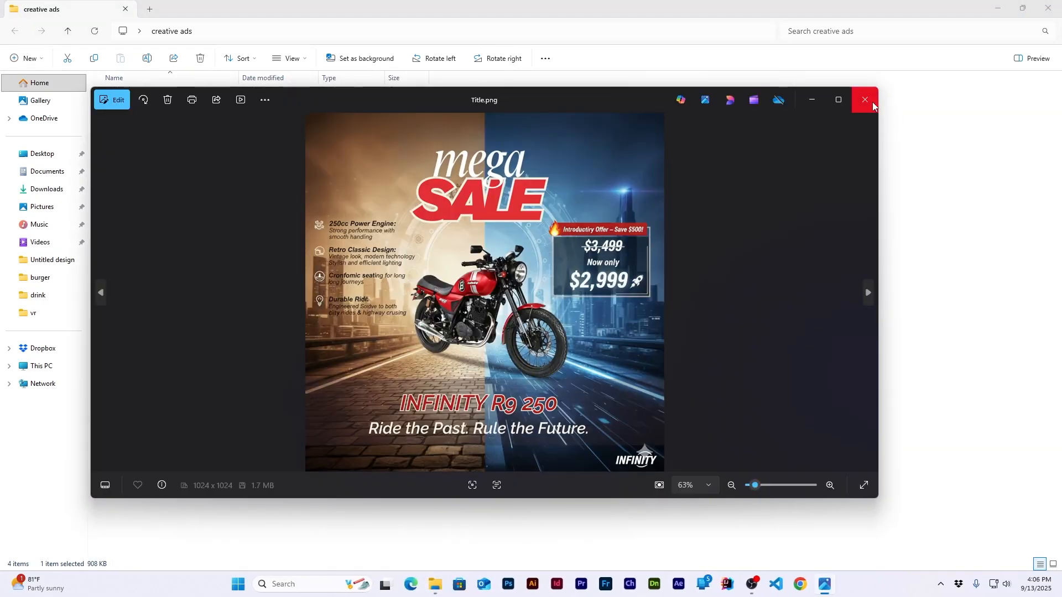
pyautogui.click(865, 100)
pyautogui.hotkey('ctrl', 'v')
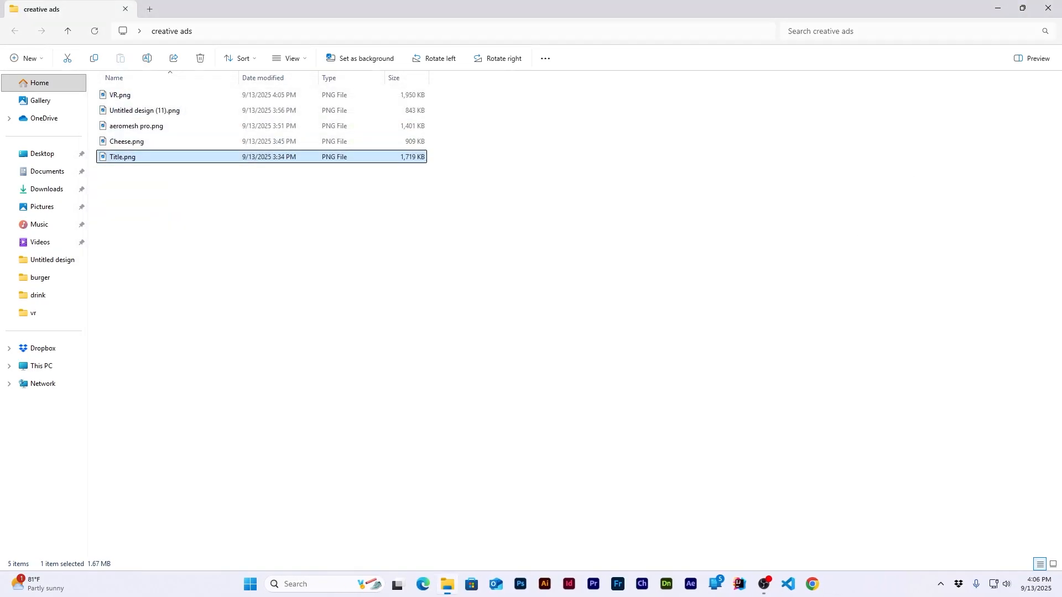
# Review the five ad images in the creative ads folder one by one and close the folder.
pyautogui.doubleClick(120, 96)
pyautogui.click(860, 106)
pyautogui.doubleClick(127, 108)
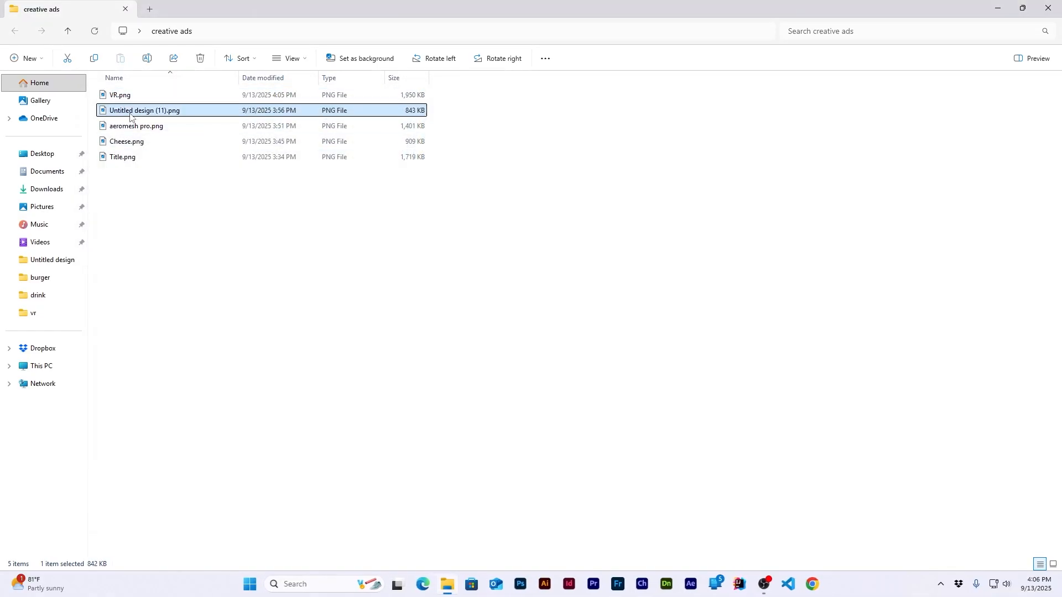
pyautogui.click(865, 99)
pyautogui.doubleClick(141, 123)
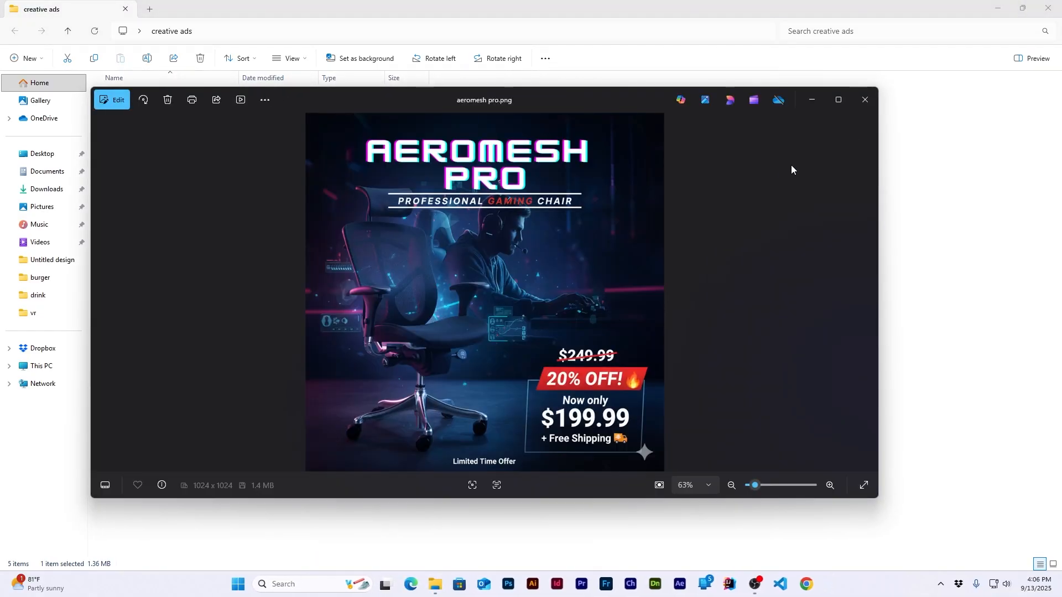
pyautogui.click(865, 99)
pyautogui.doubleClick(127, 142)
pyautogui.click(862, 100)
pyautogui.click(122, 157)
pyautogui.doubleClick(122, 157)
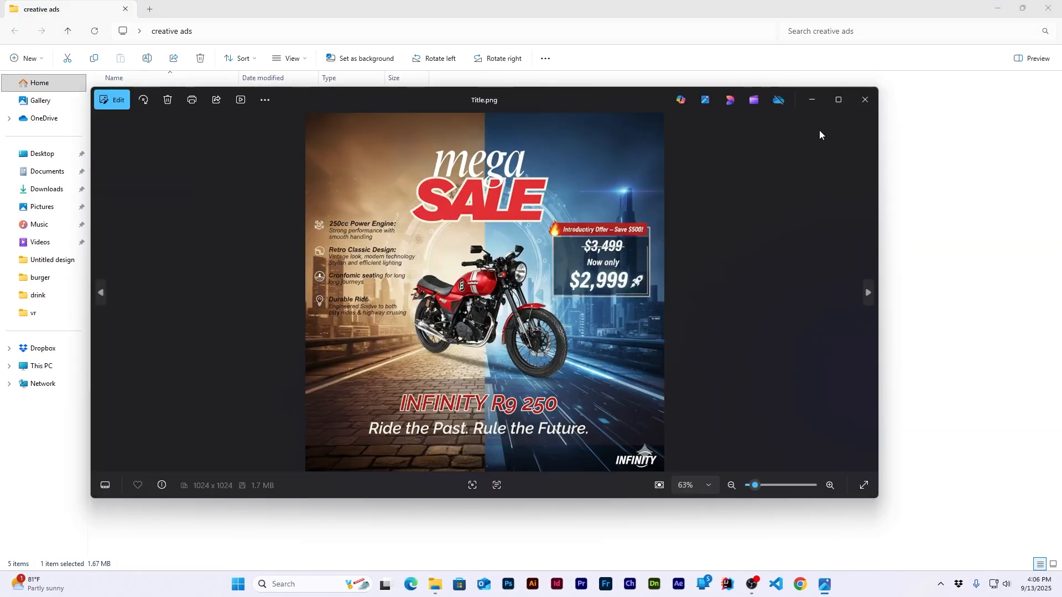
pyautogui.click(862, 100)
pyautogui.click(1048, 7)
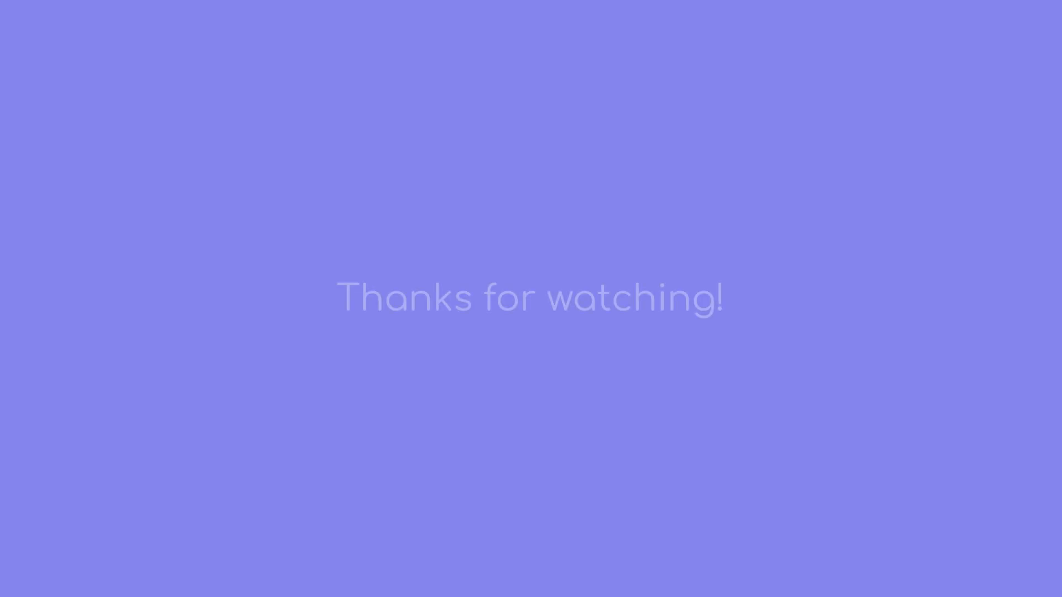